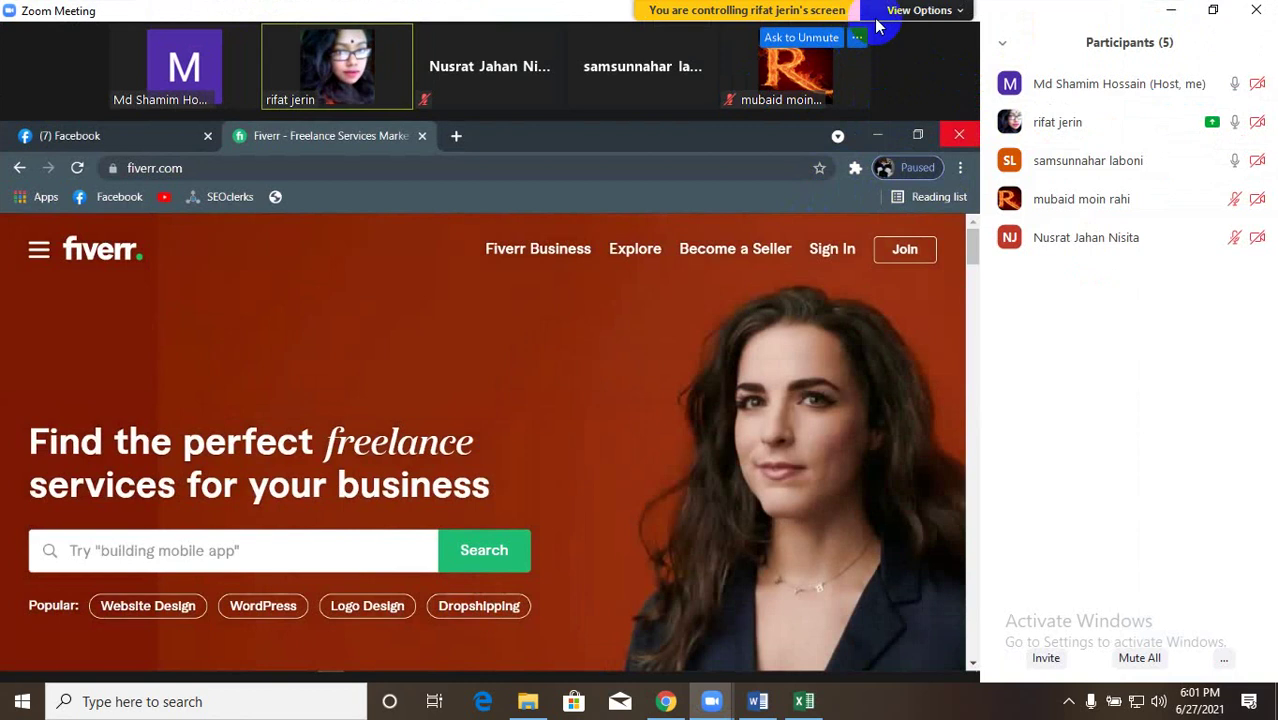
# Step: Set the shared screen's zoom ratio to Fit to Window
pyautogui.click(891, 14)
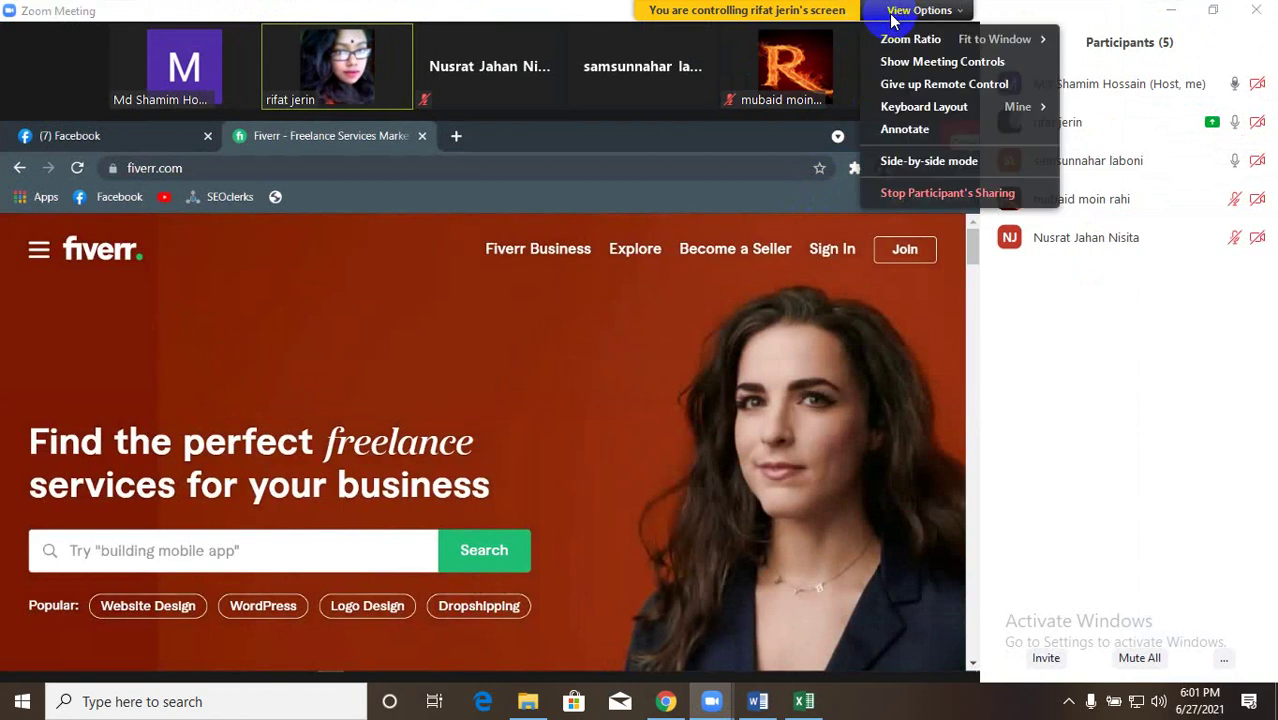
pyautogui.moveTo(935, 47)
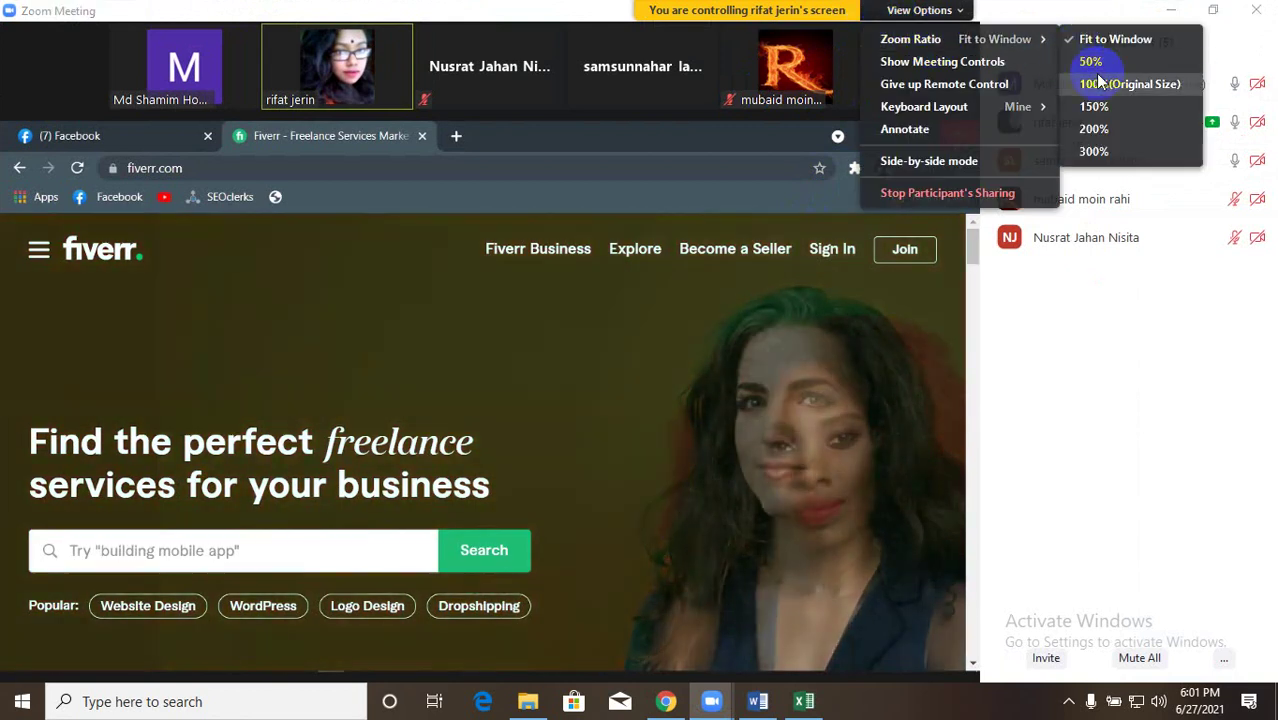
pyautogui.click(1100, 83)
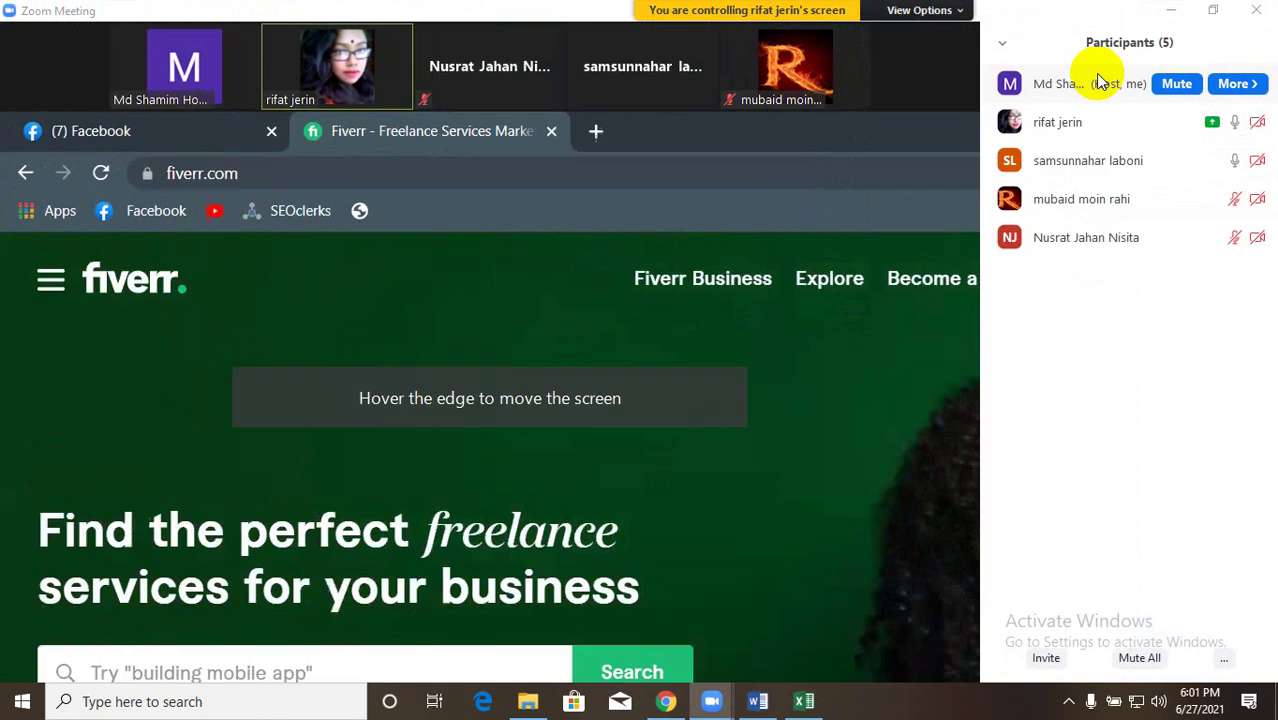
pyautogui.click(910, 10)
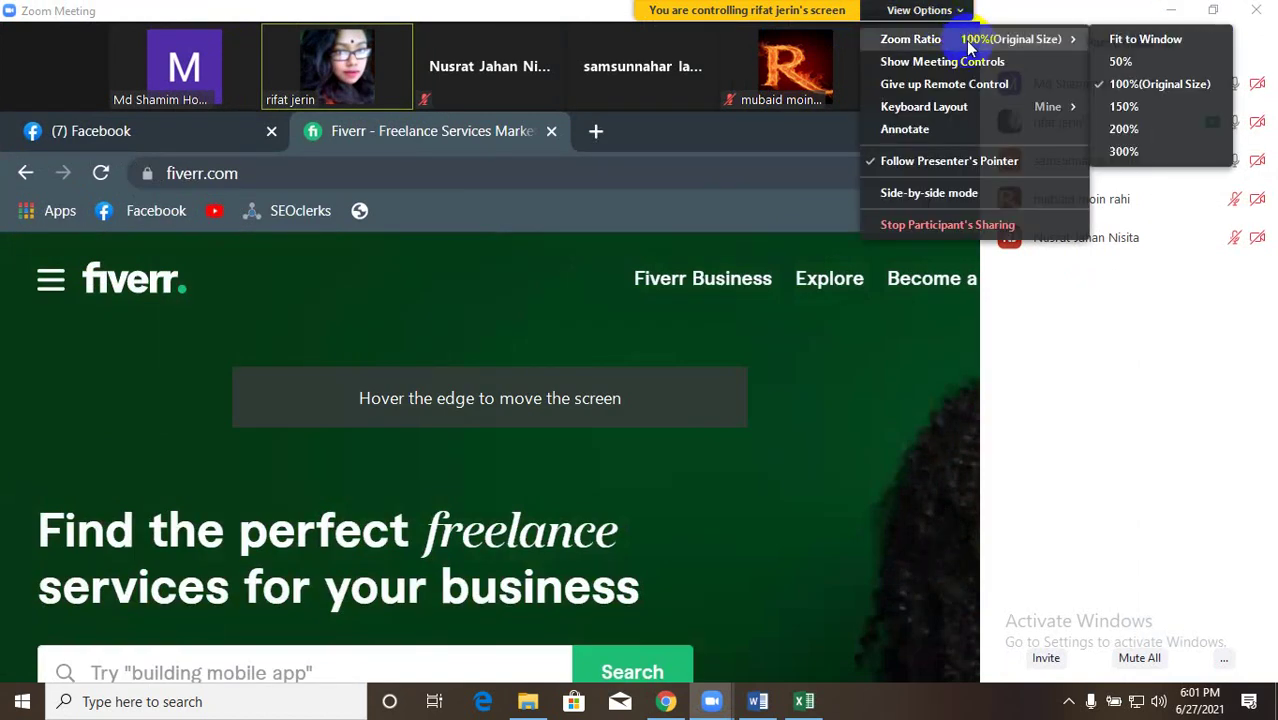
pyautogui.click(1095, 55)
pyautogui.click(919, 10)
pyautogui.moveTo(1043, 40)
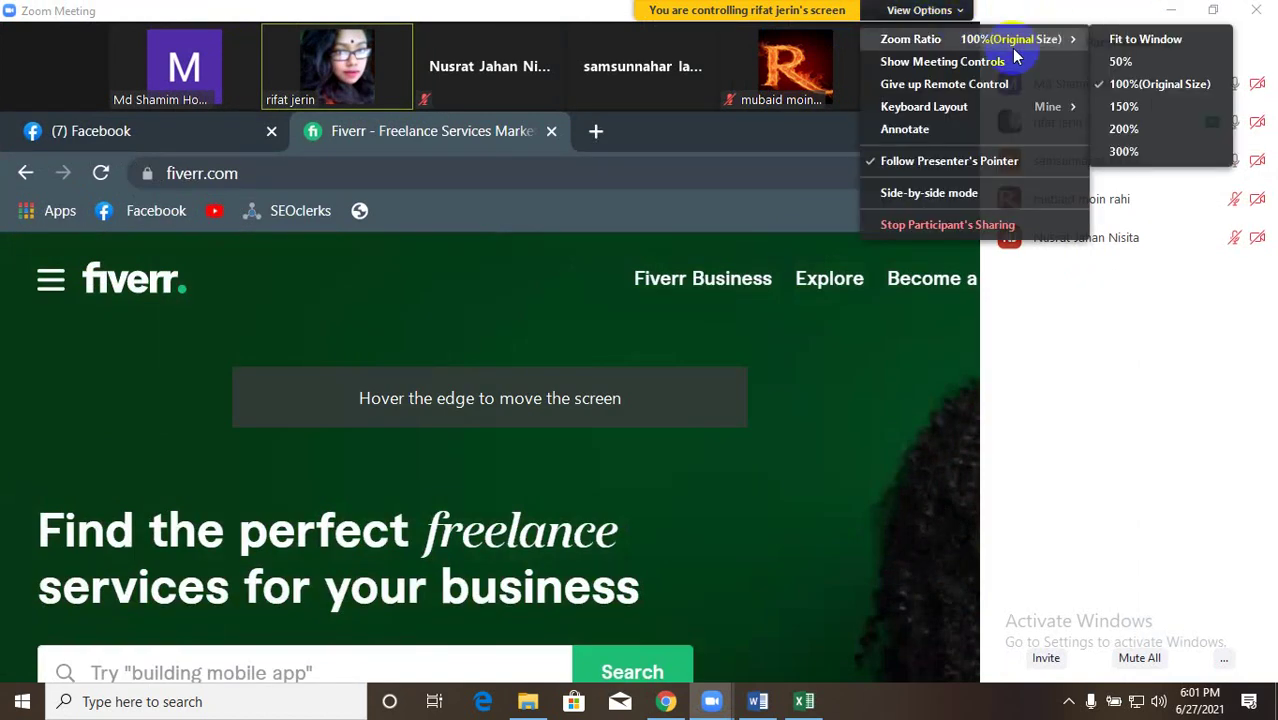
pyautogui.click(1130, 39)
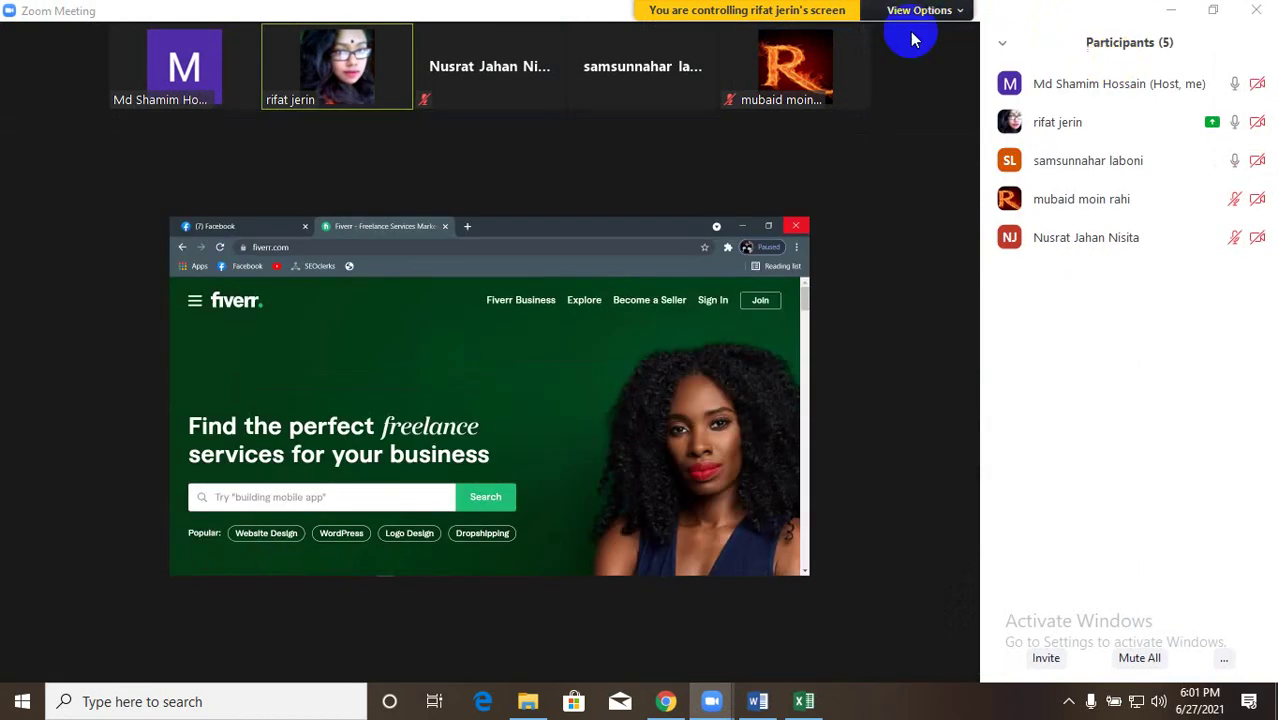
pyautogui.click(922, 12)
pyautogui.click(1070, 38)
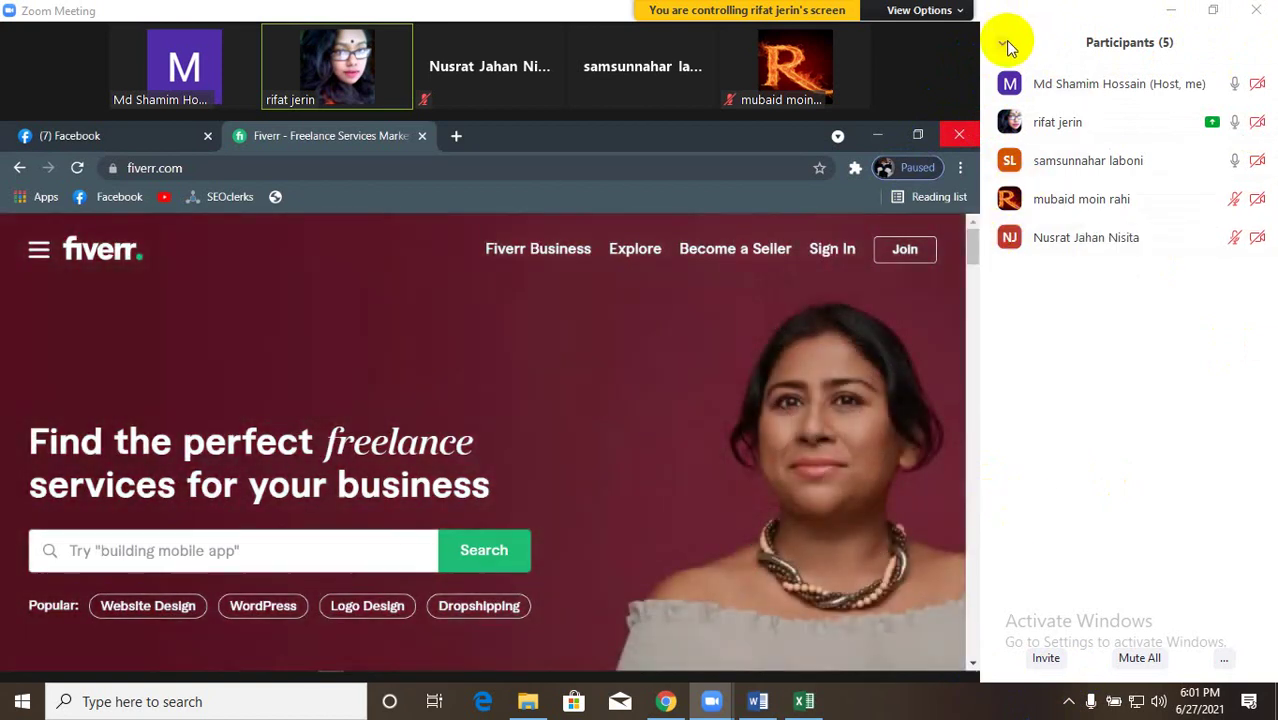
# Step: Close the Participants panel, leaving the viewing options unchanged
pyautogui.click(1005, 40)
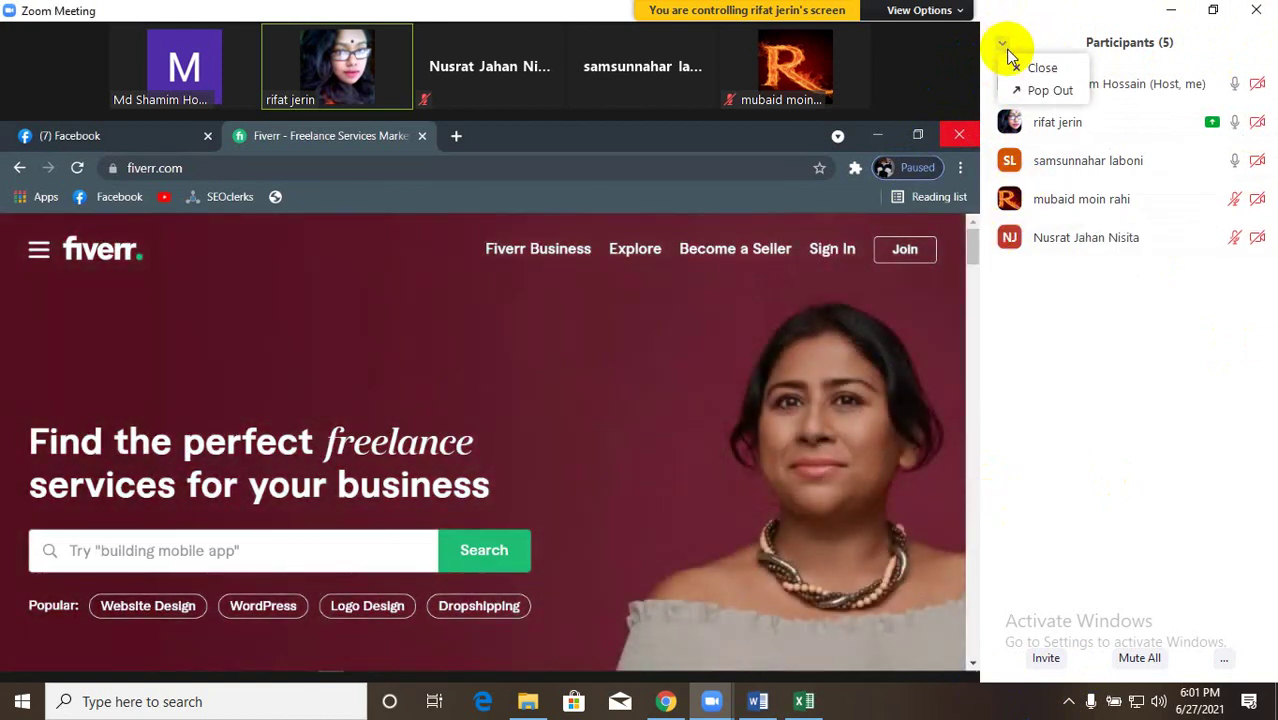
pyautogui.click(1040, 66)
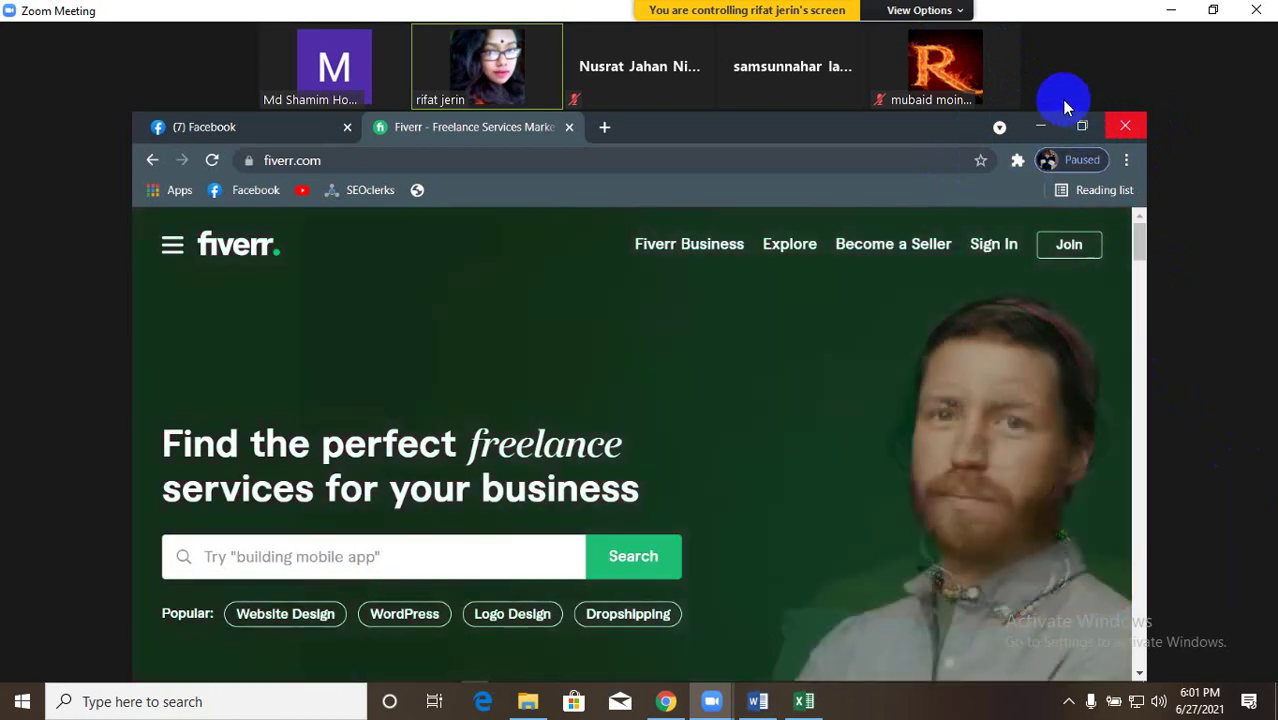
pyautogui.click(947, 11)
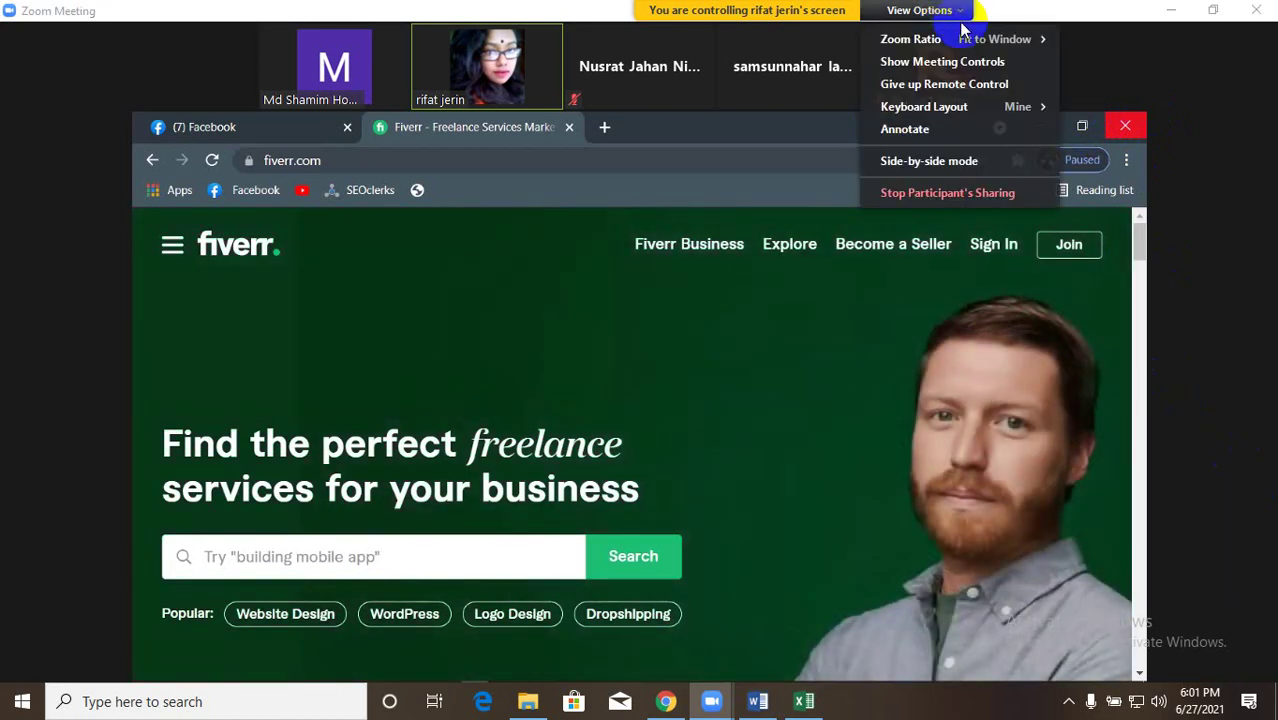
pyautogui.moveTo(968, 39)
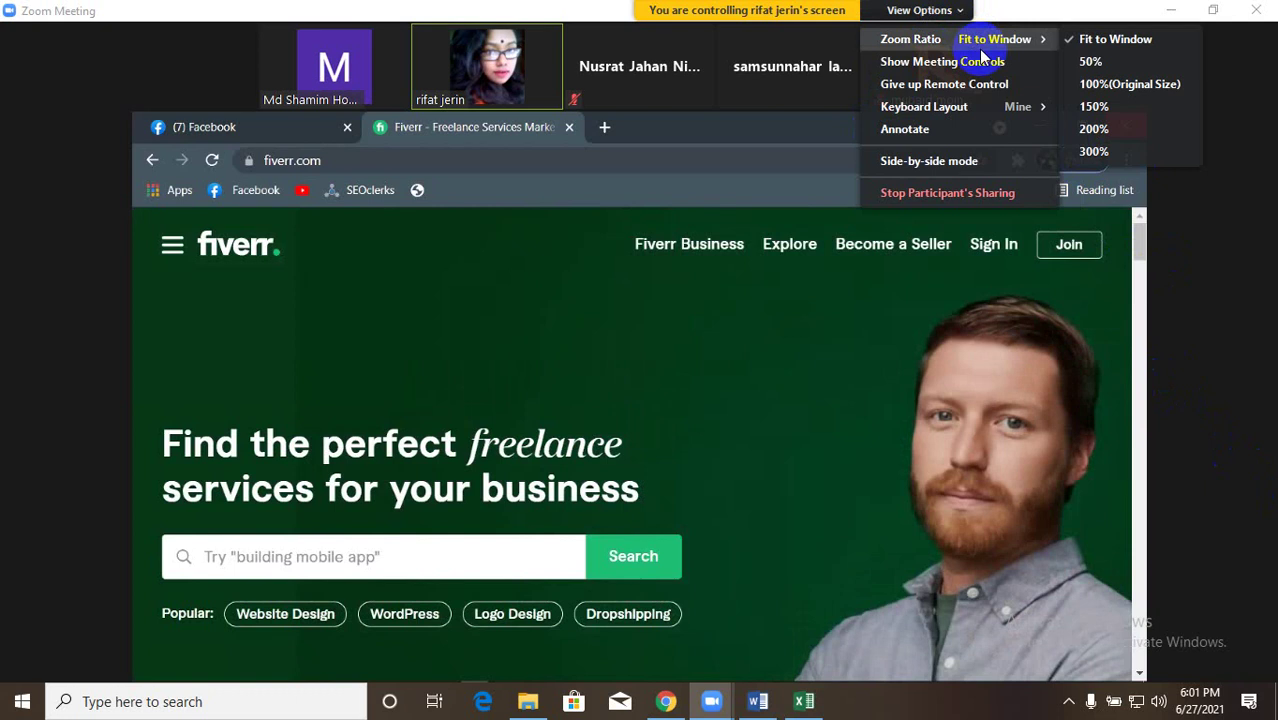
pyautogui.click(1210, 302)
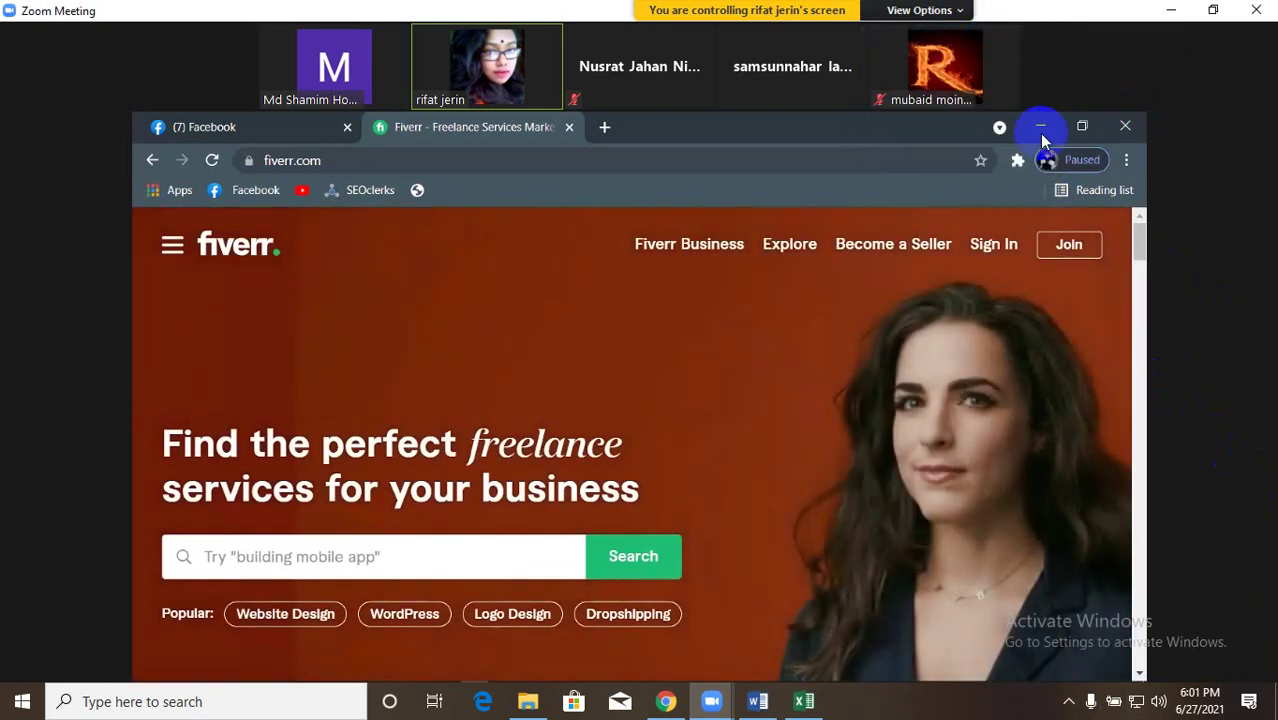
pyautogui.click(916, 12)
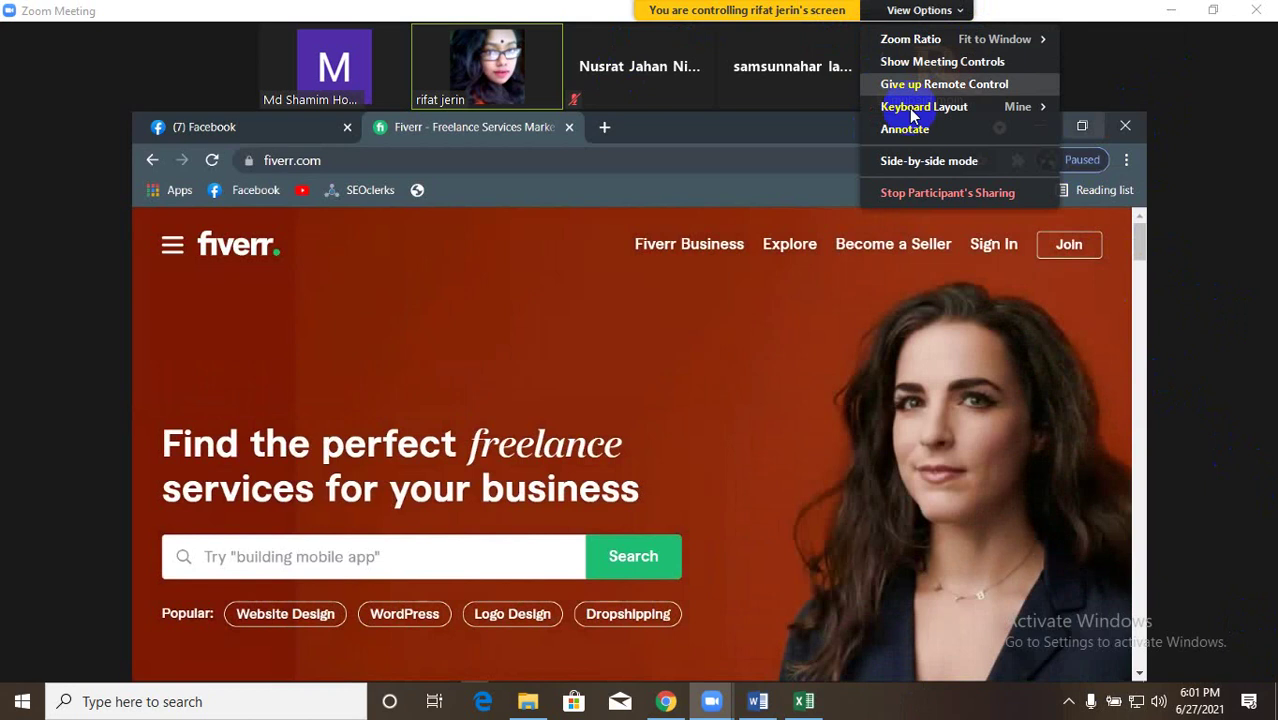
pyautogui.click(982, 176)
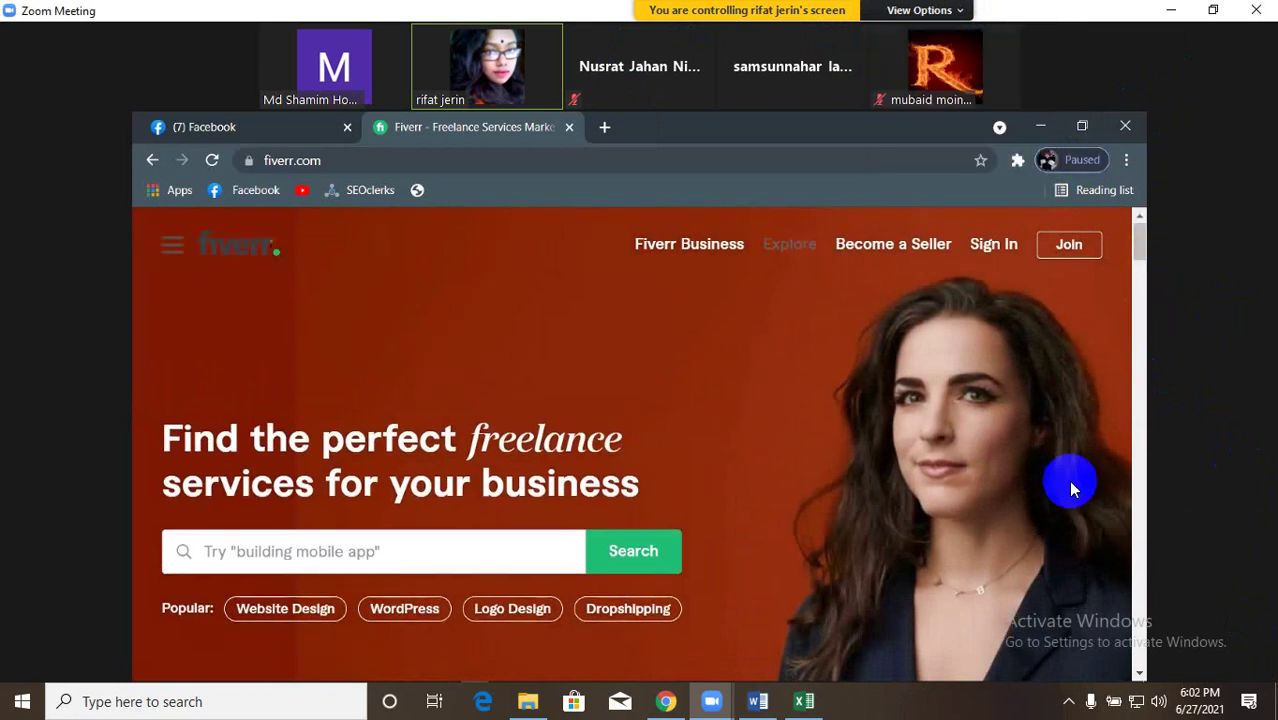
pyautogui.scroll(-5, 1070, 488)
pyautogui.scroll(-8, 846, 428)
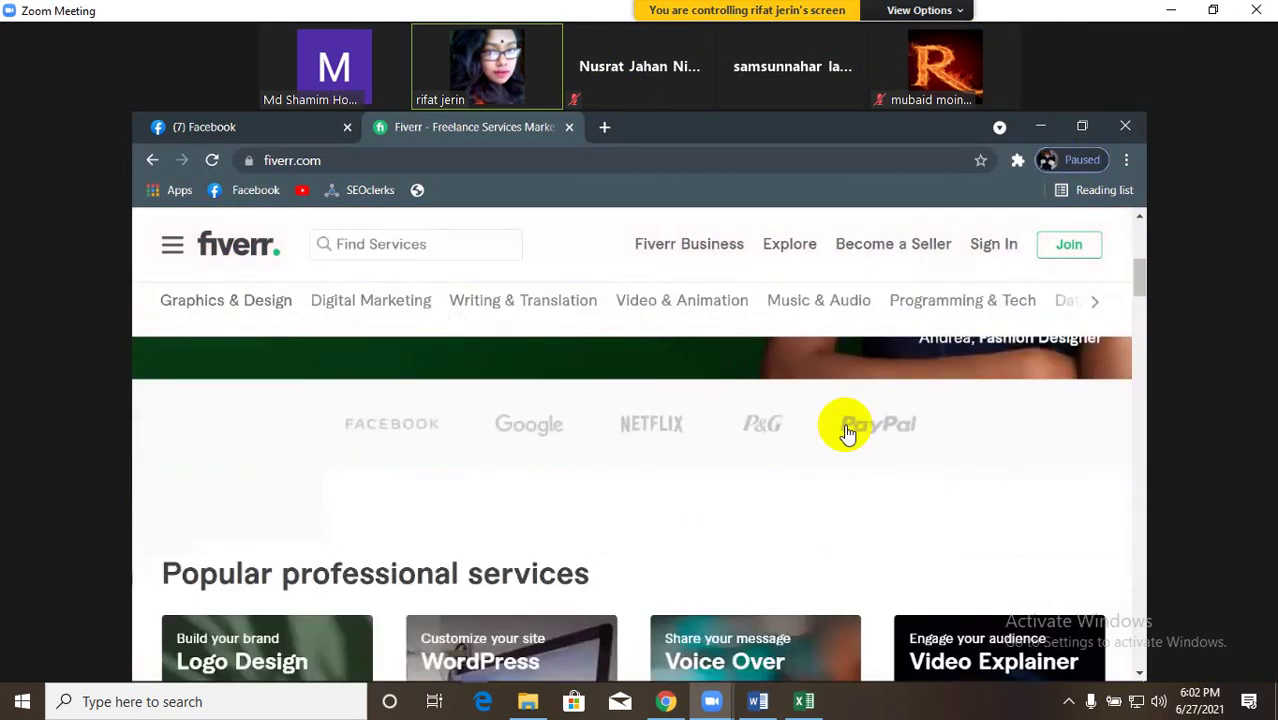
pyautogui.scroll(10, 820, 432)
pyautogui.scroll(3, 799, 438)
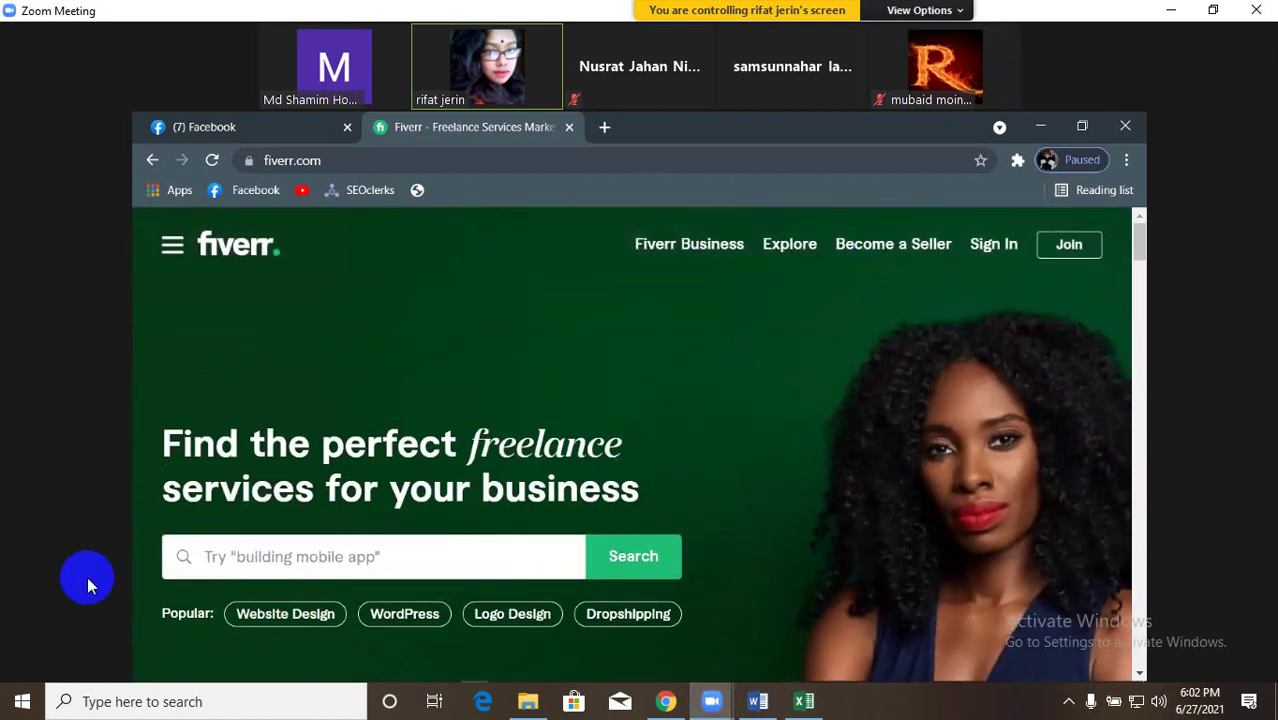
pyautogui.scroll(-5, 630, 421)
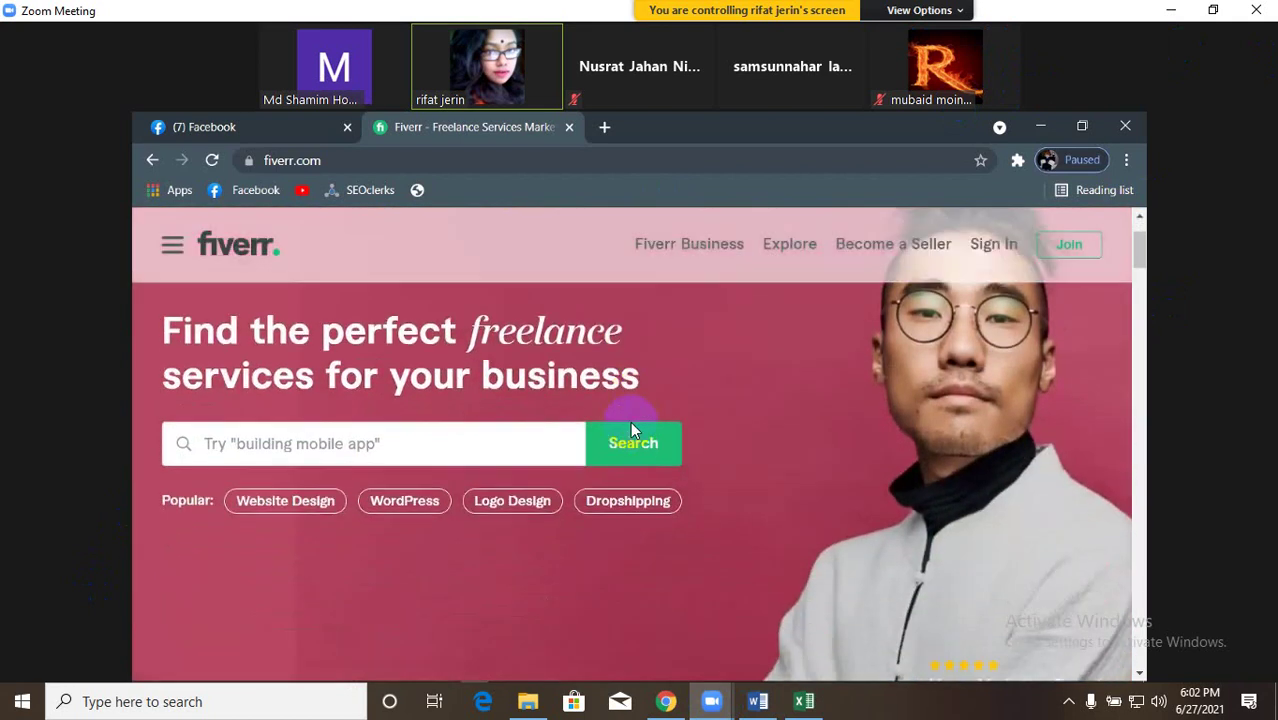
pyautogui.scroll(4, 615, 424)
pyautogui.scroll(1, 615, 424)
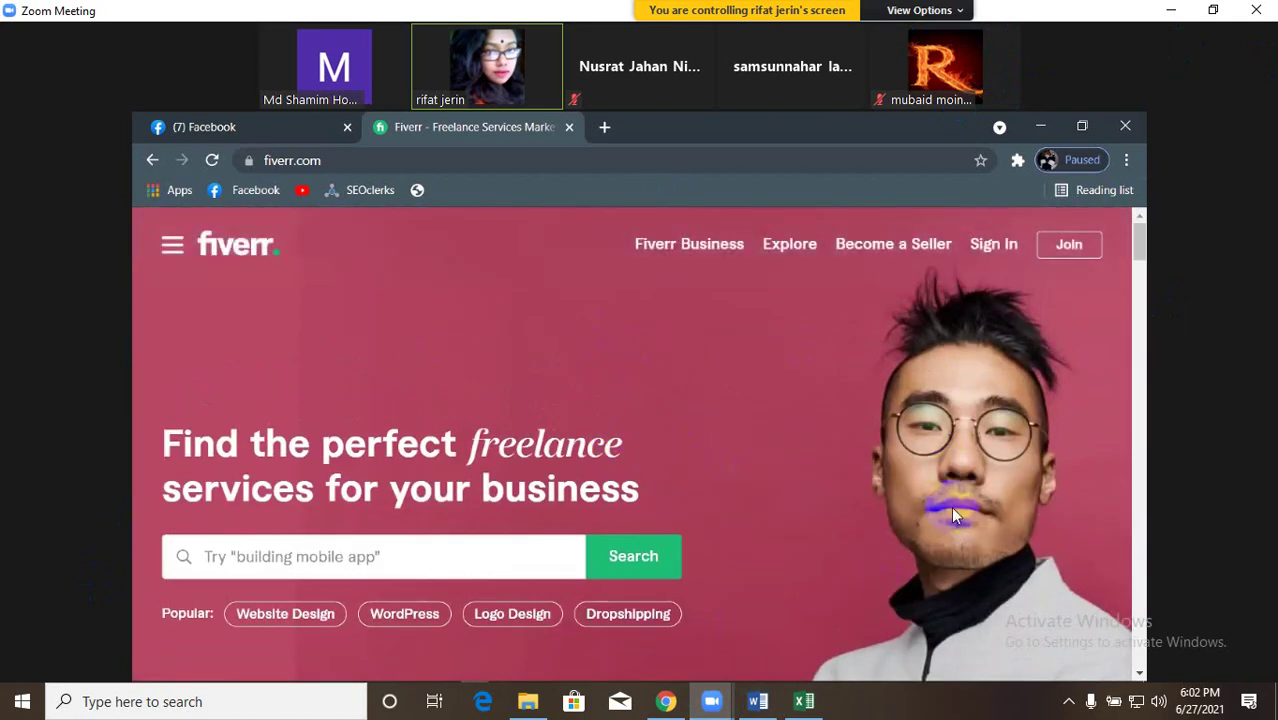
pyautogui.scroll(-3, 941, 271)
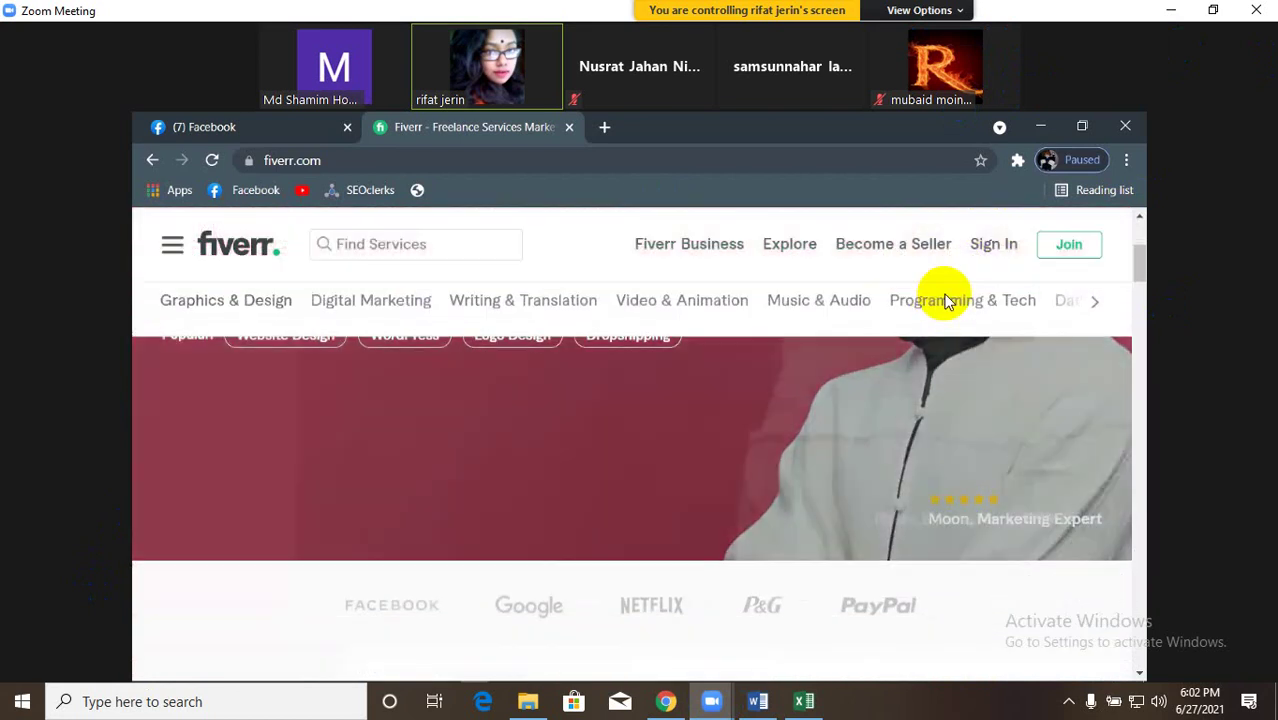
pyautogui.scroll(3, 746, 463)
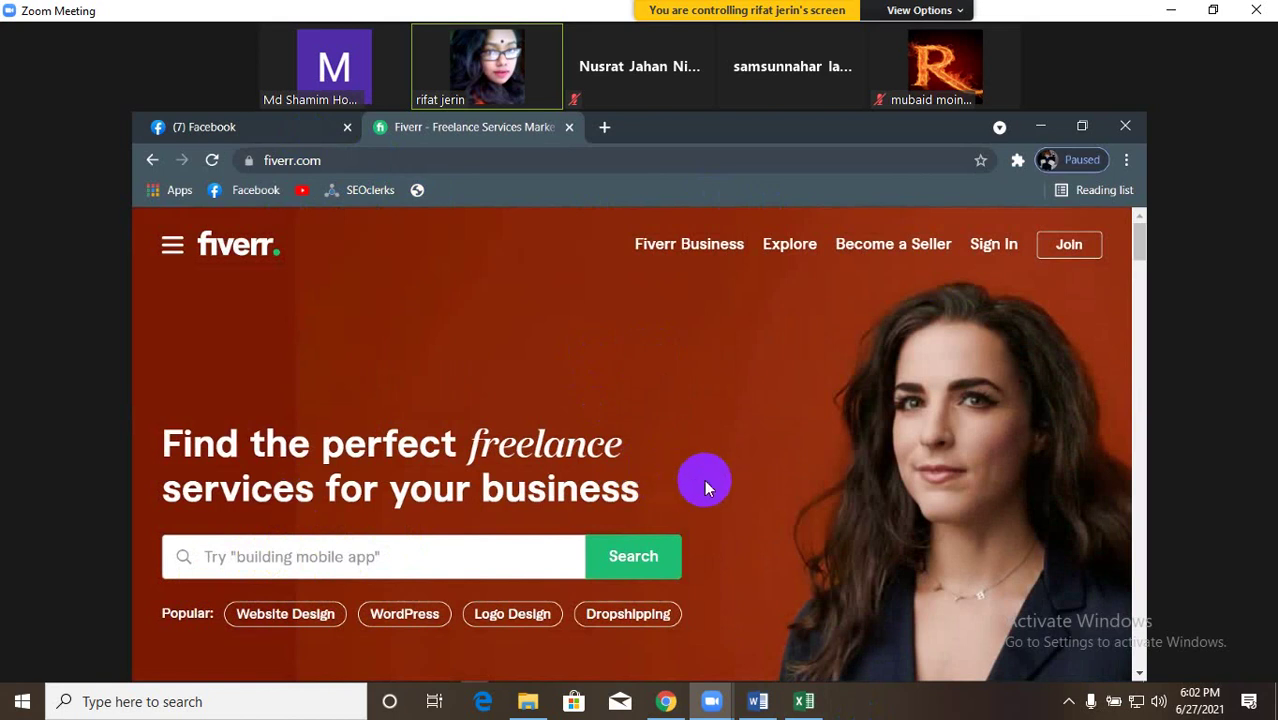
pyautogui.scroll(-5, 702, 483)
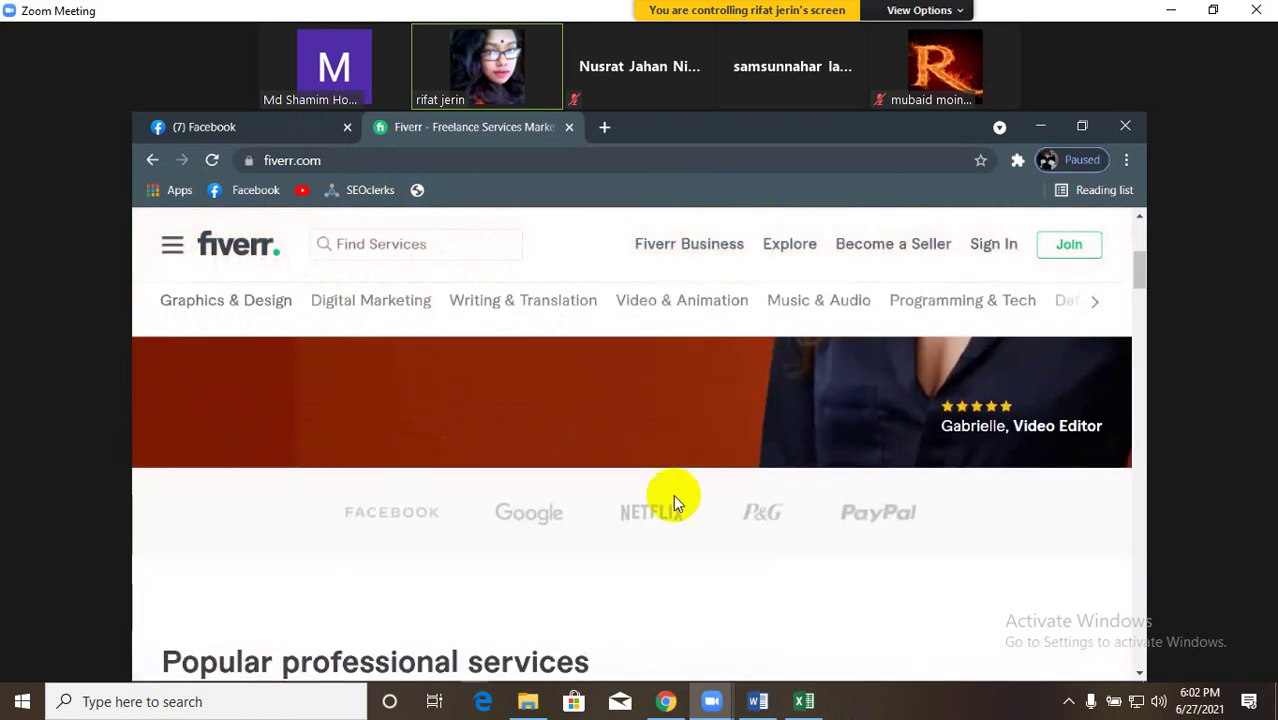
pyautogui.scroll(-5, 673, 494)
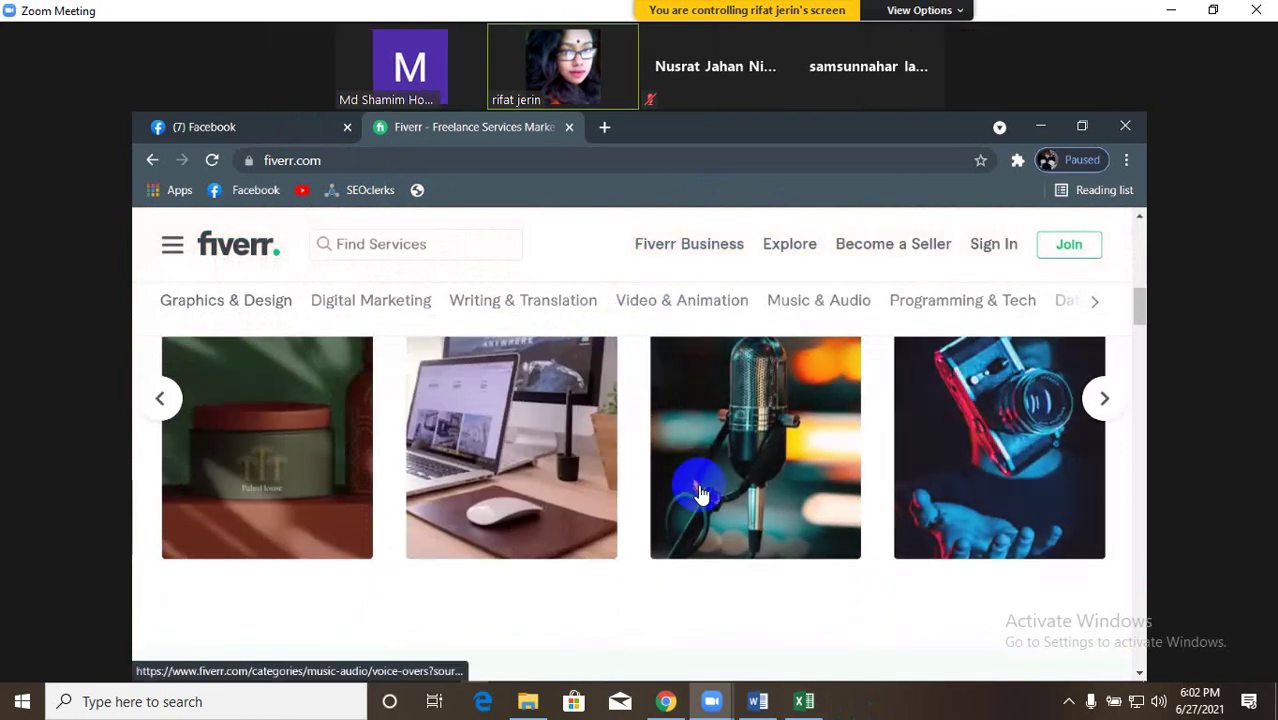
pyautogui.scroll(3, 635, 495)
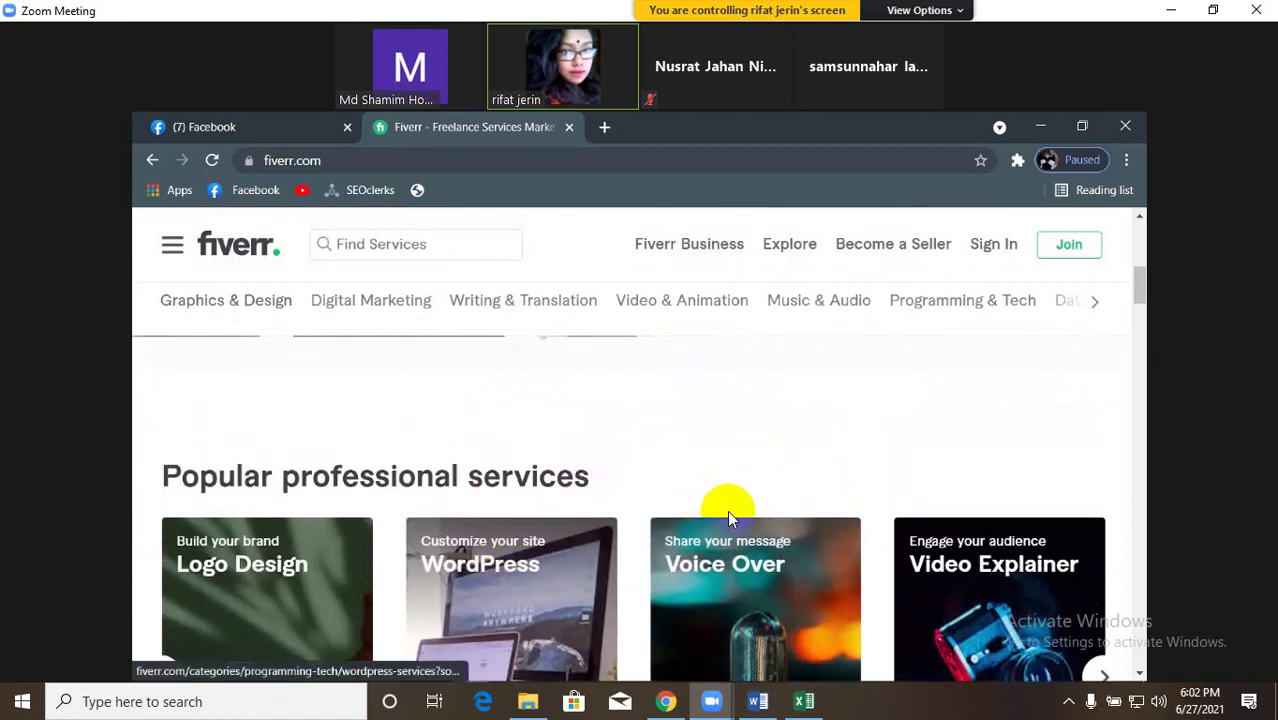
pyautogui.scroll(-4, 727, 510)
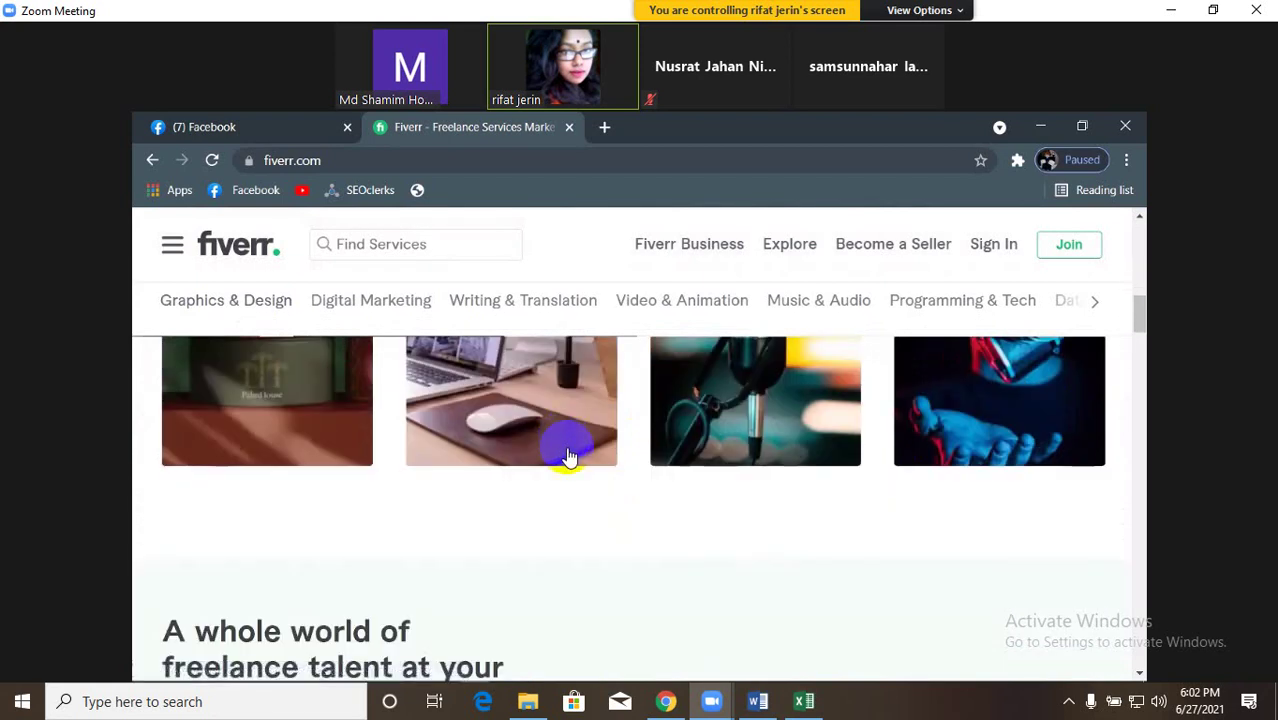
pyautogui.scroll(-6, 571, 423)
pyautogui.scroll(-6, 638, 420)
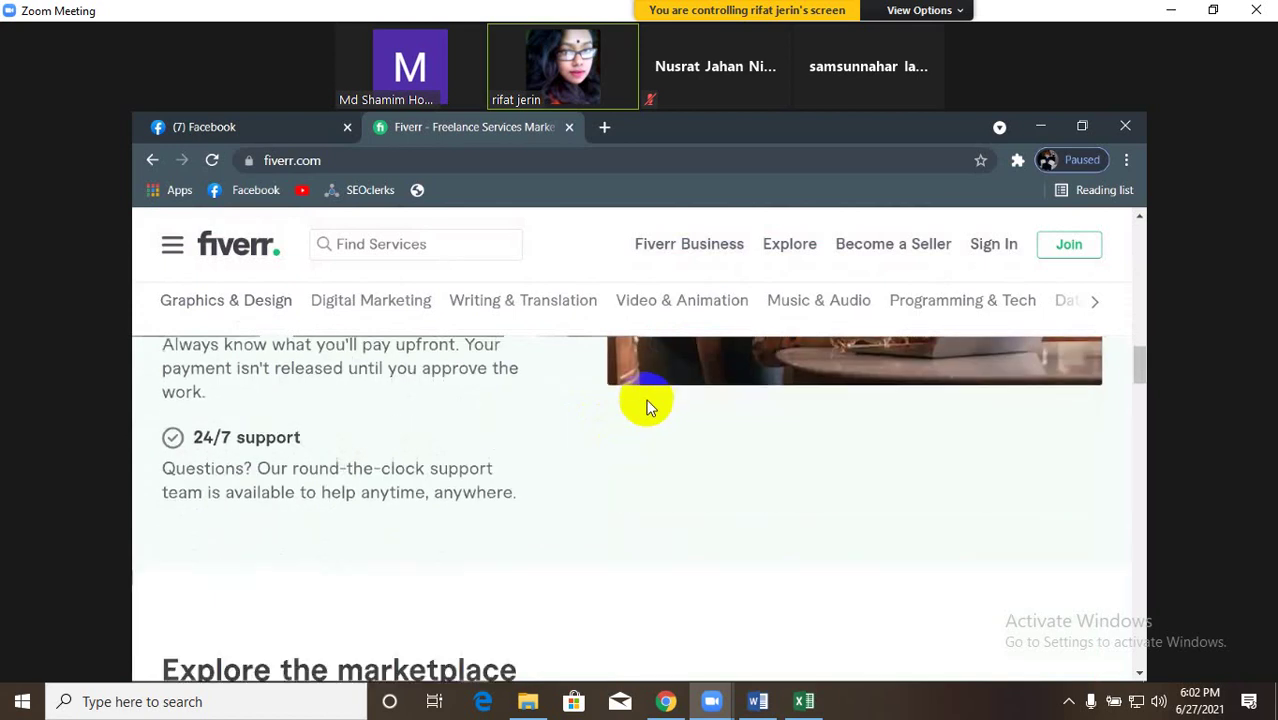
pyautogui.scroll(2, 928, 517)
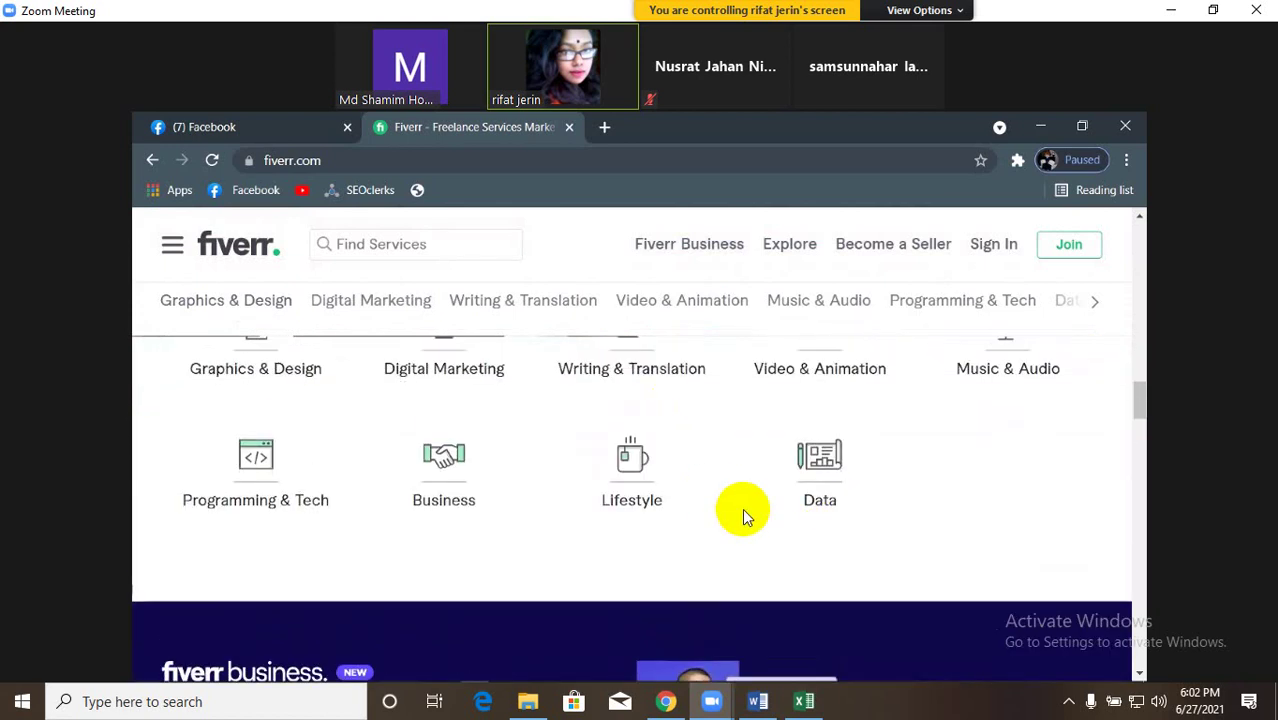
pyautogui.scroll(1, 900, 390)
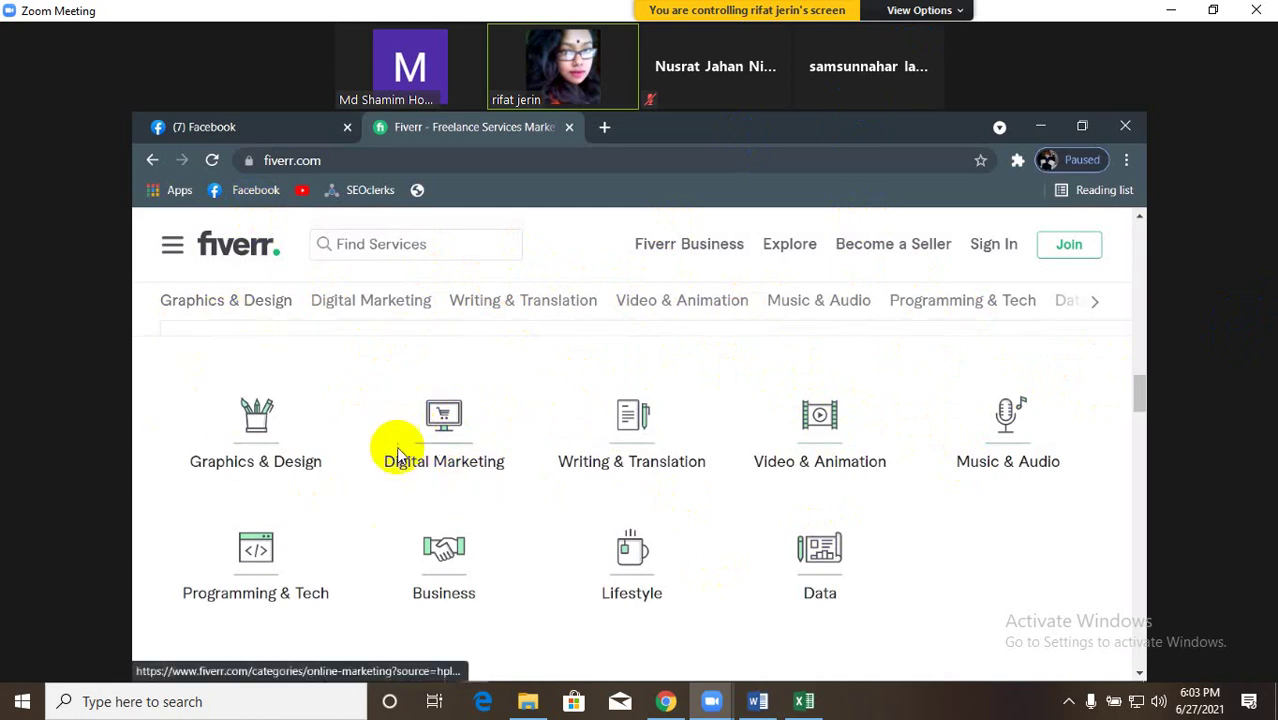
pyautogui.moveTo(1137, 404); pyautogui.dragTo(1021, 214)
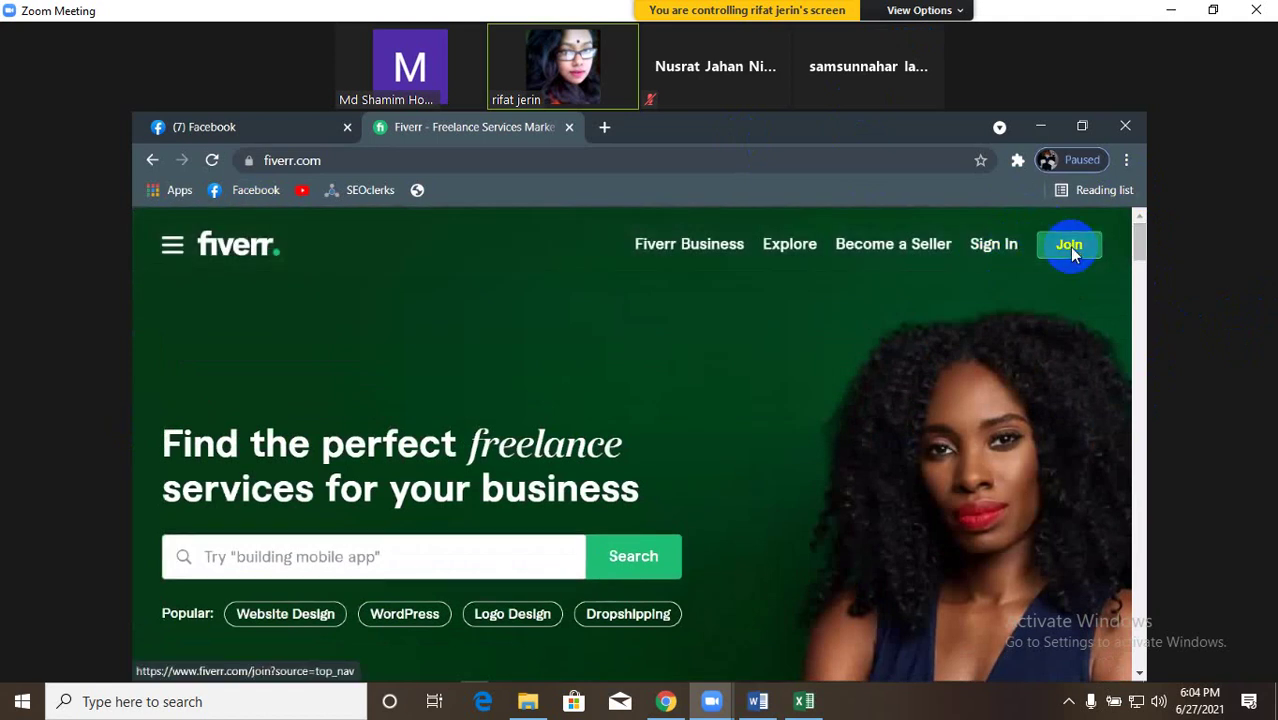
# Step: Fill the Join Fiverr email field with the saved address and continue
pyautogui.click(1069, 247)
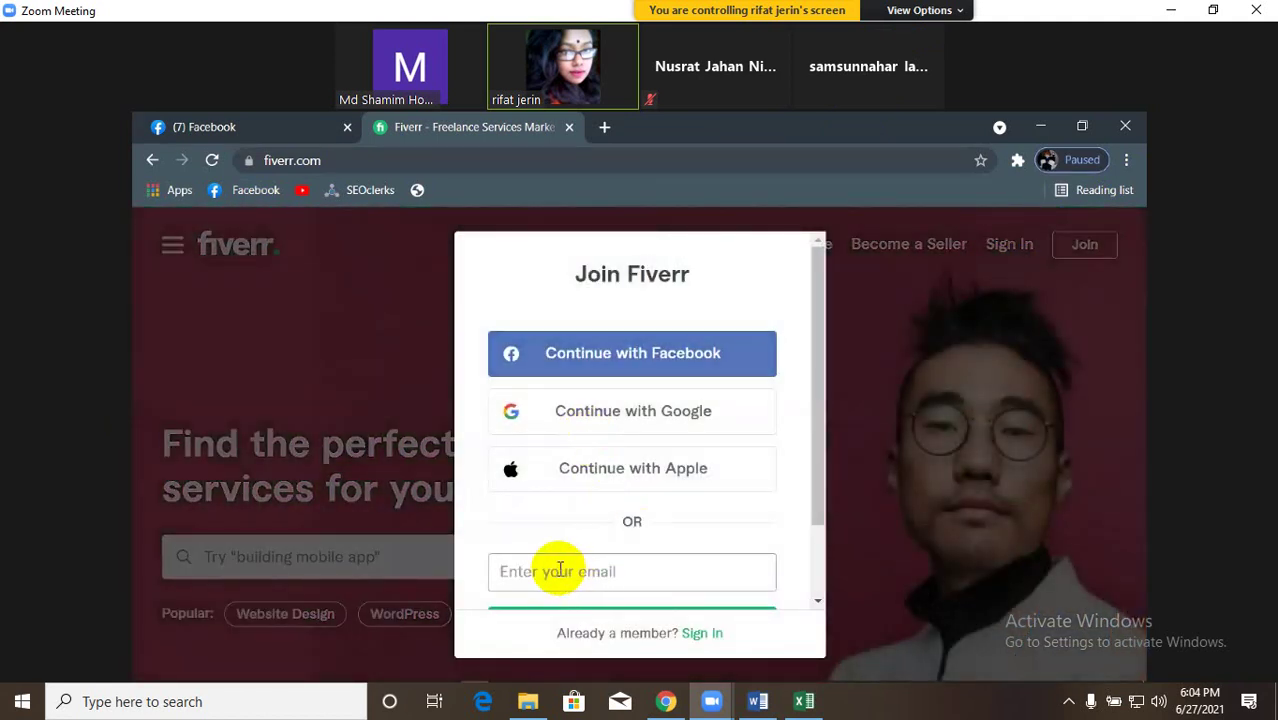
pyautogui.click(560, 570)
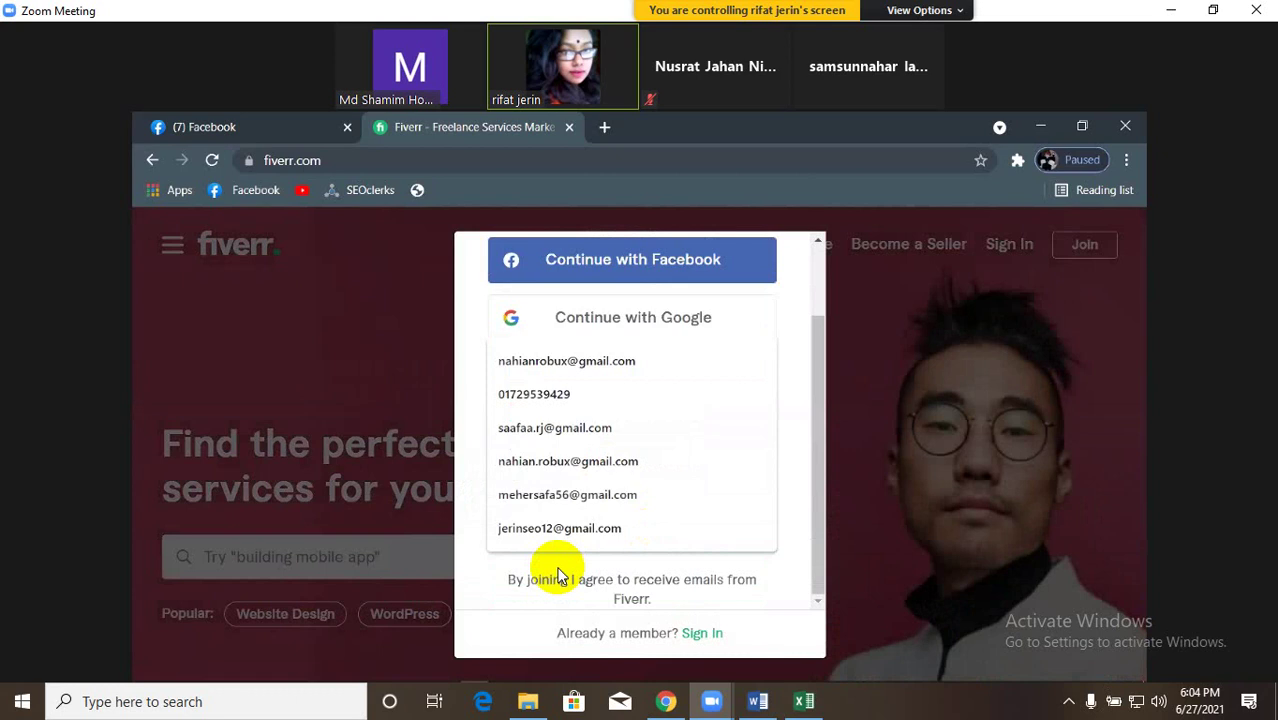
pyautogui.click(467, 361)
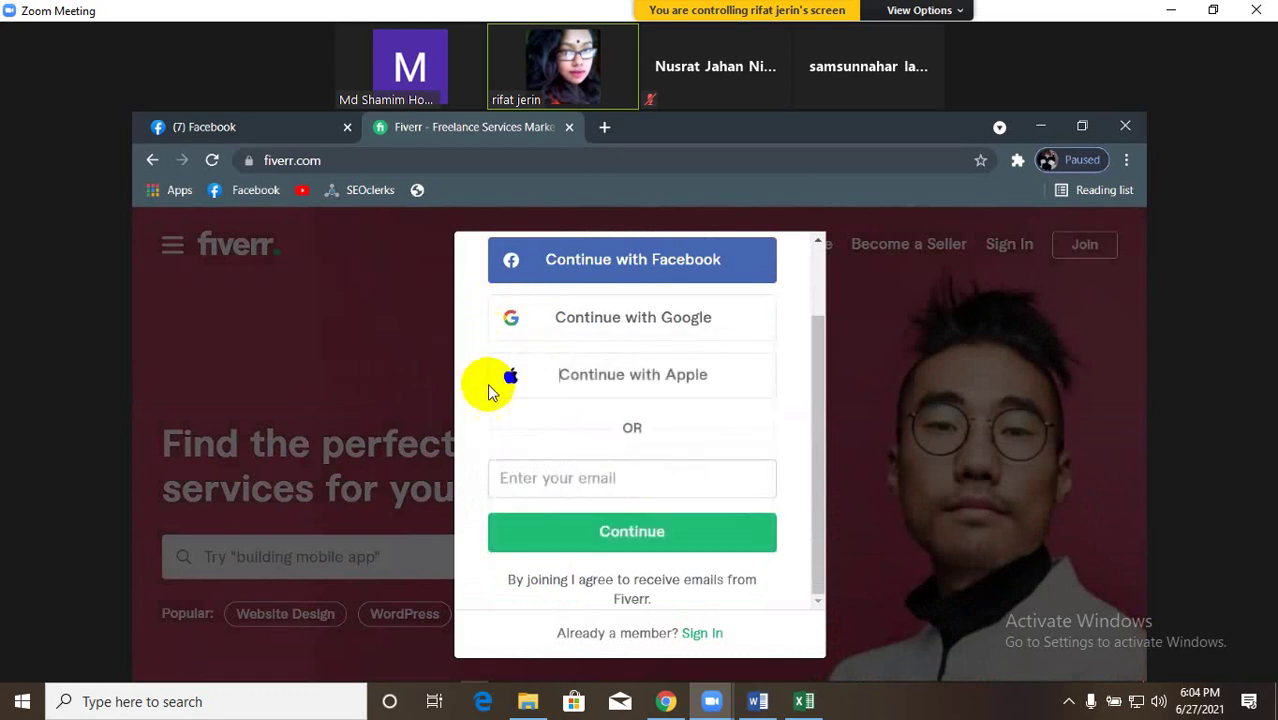
pyautogui.click(539, 476)
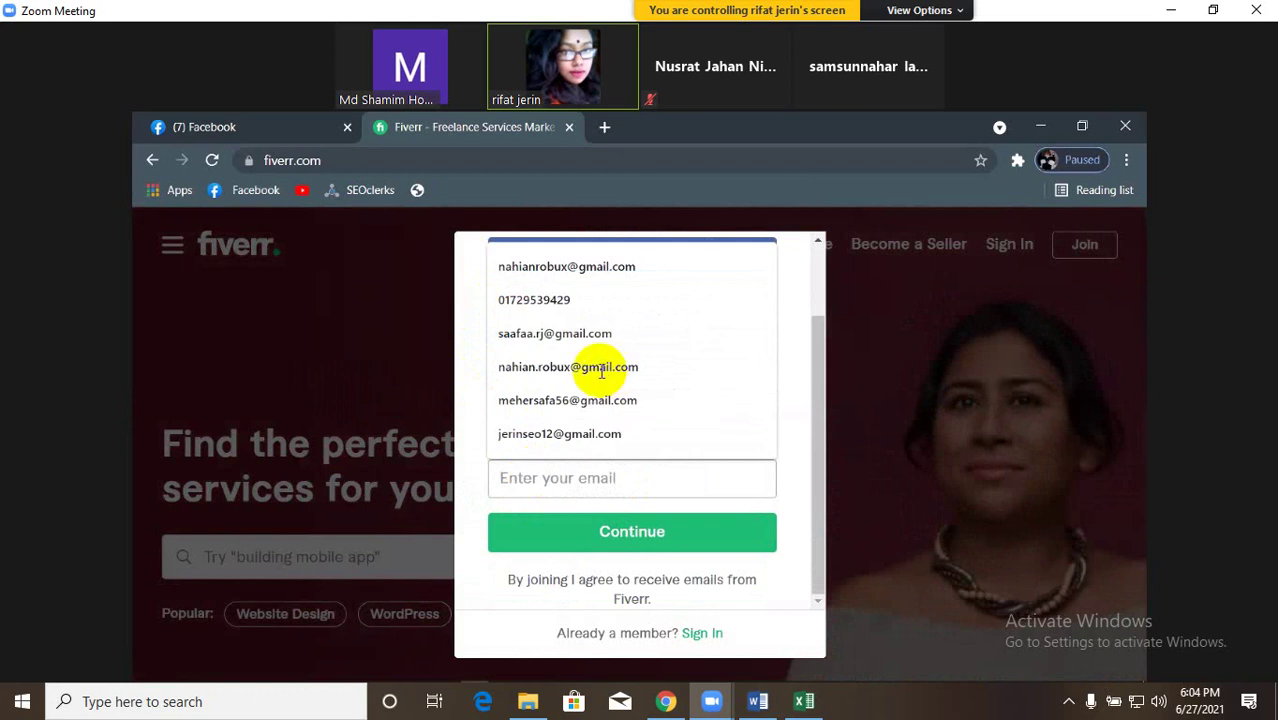
pyautogui.click(560, 436)
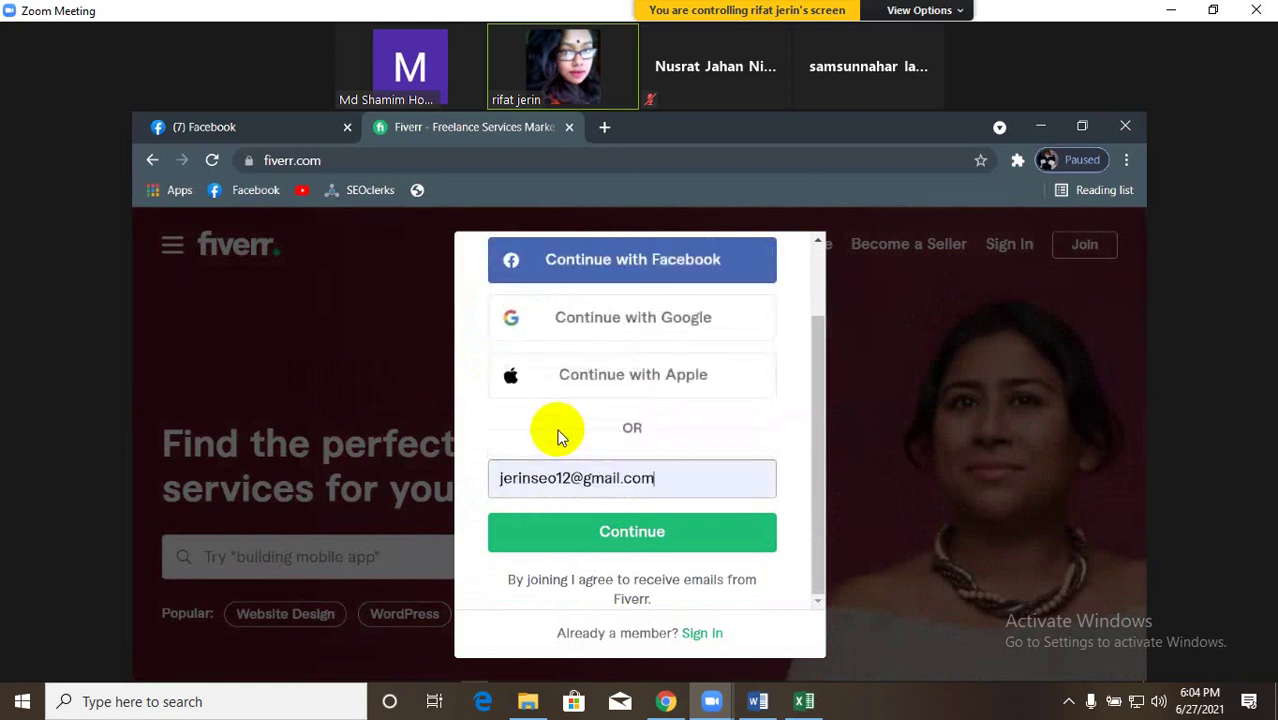
pyautogui.click(662, 532)
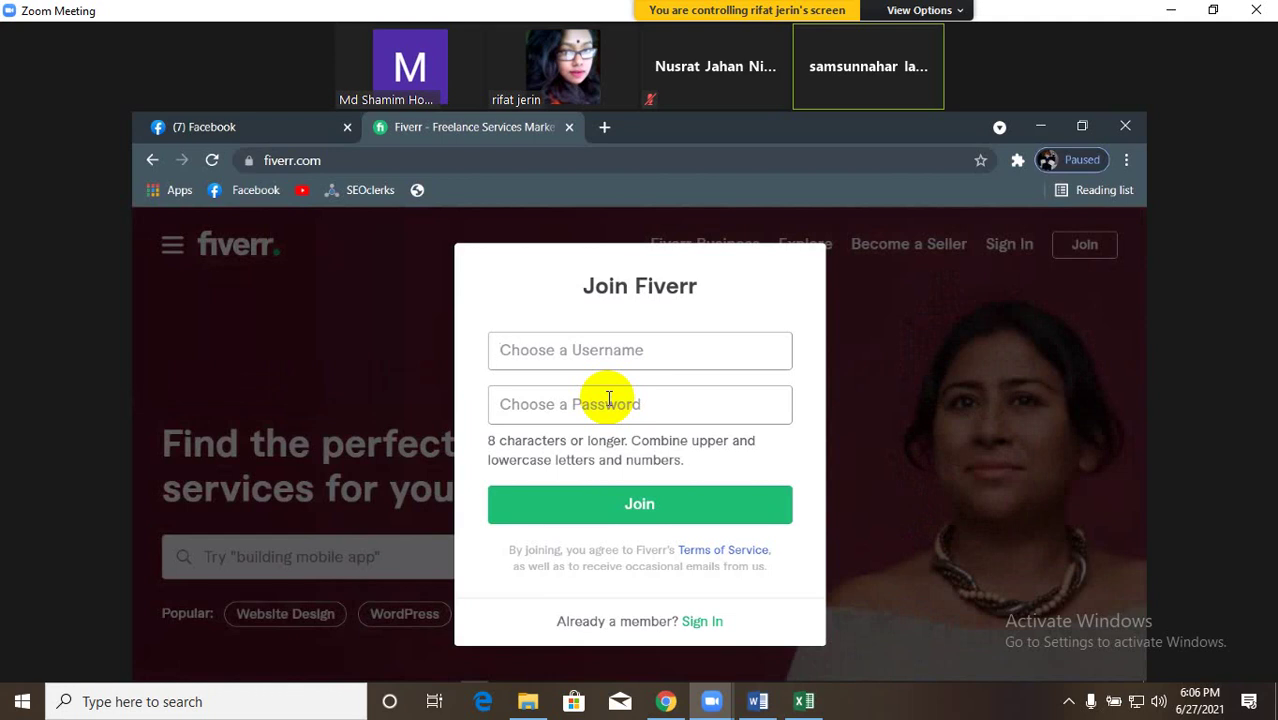
pyautogui.click(526, 358)
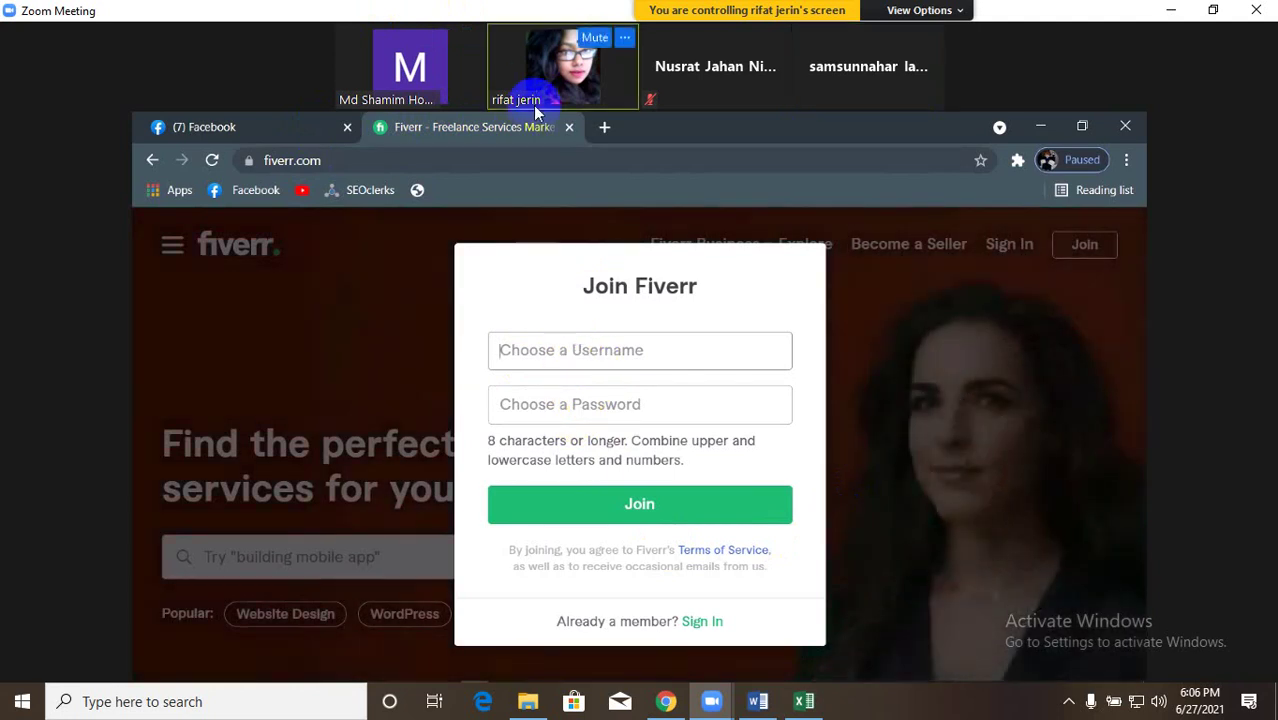
# Step: Load fiverr.com in a new tab and close the Join Fiverr dialog
pyautogui.click(605, 130)
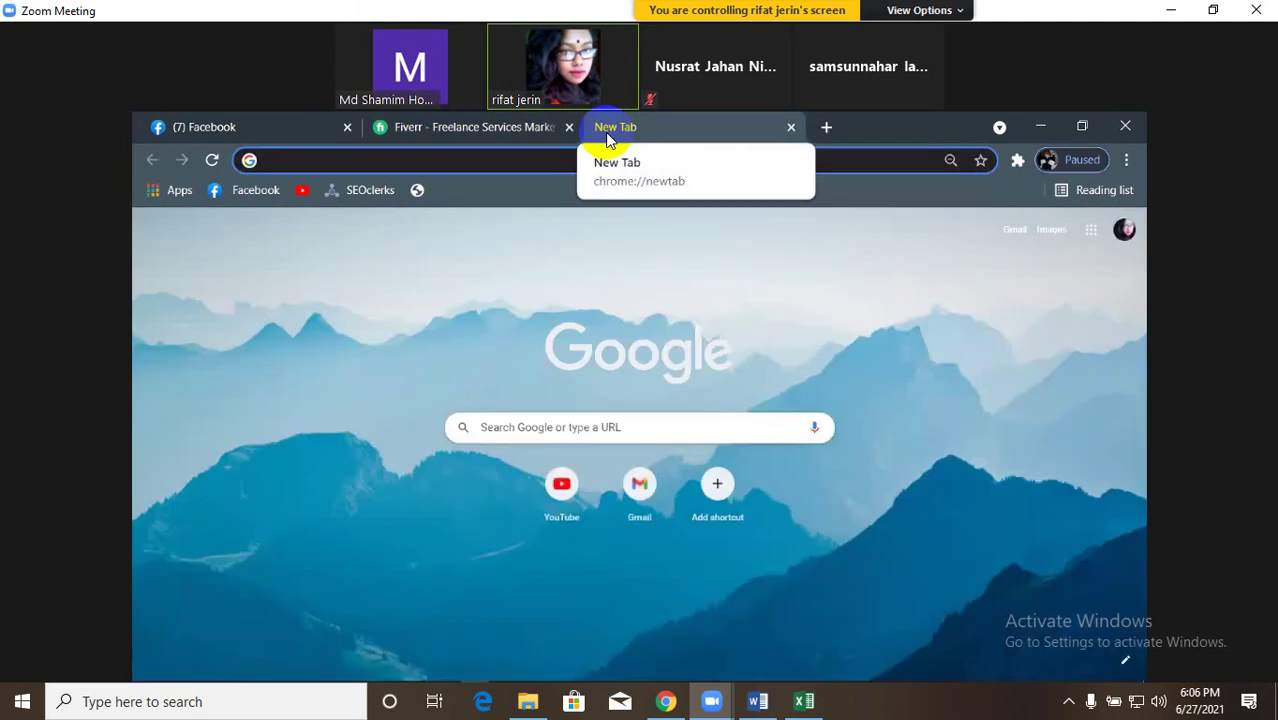
pyautogui.write('fiverr.com')
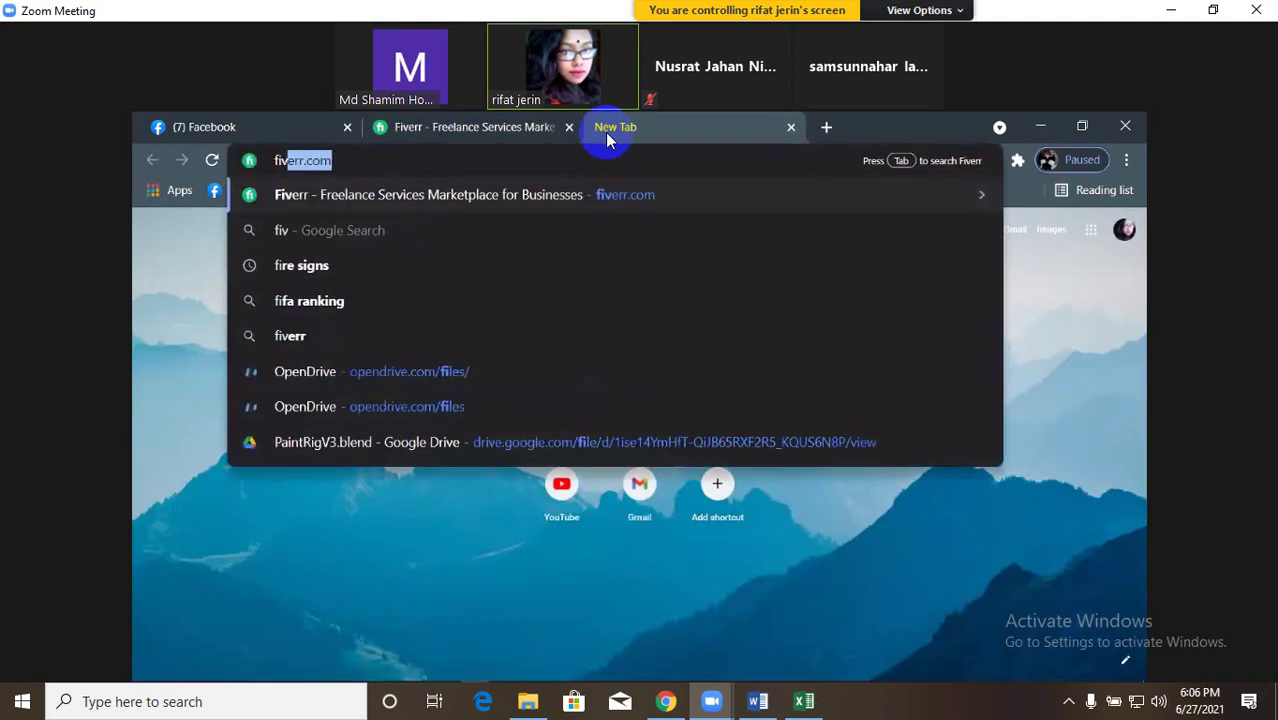
pyautogui.press('Return')
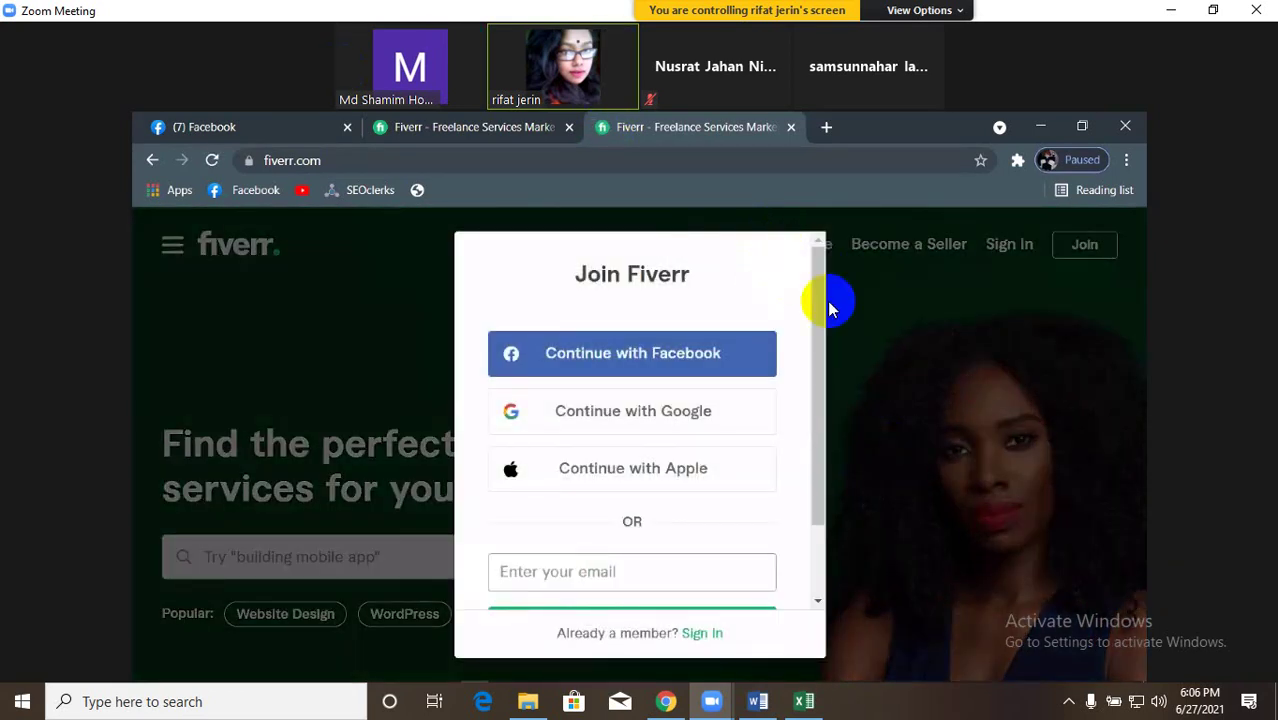
pyautogui.click(953, 414)
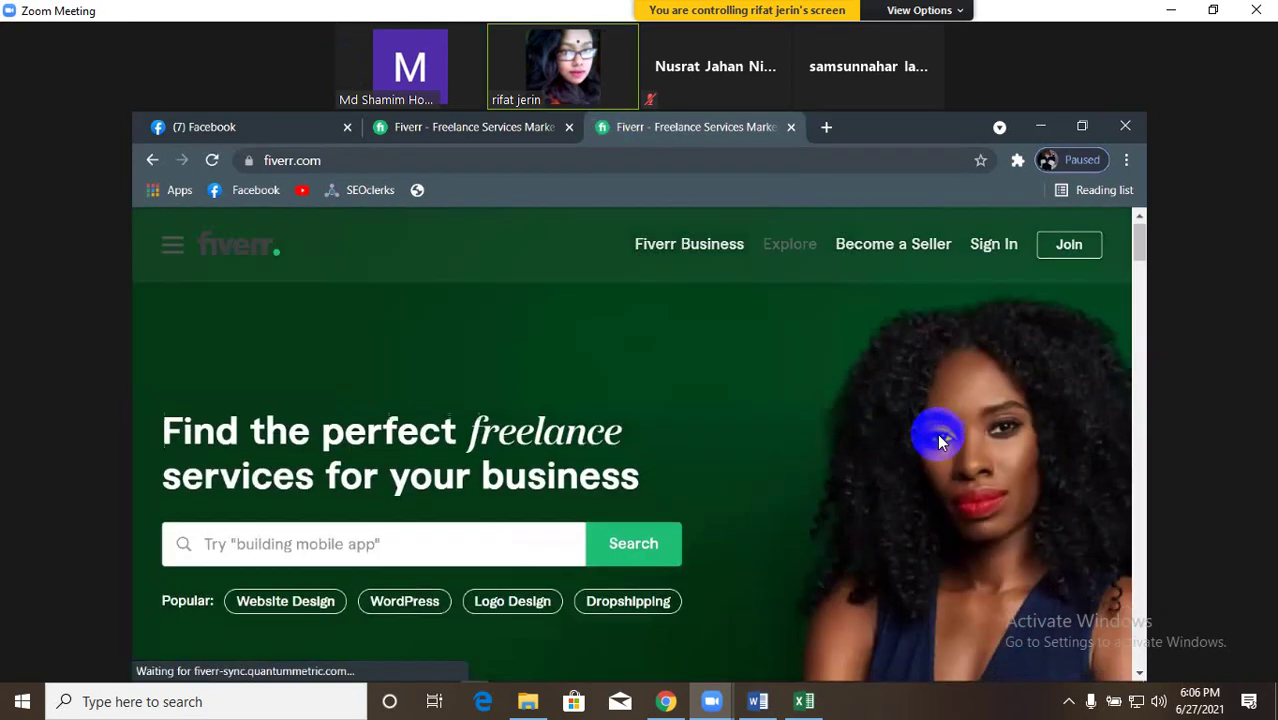
# Step: Go through Digital Marketing to the Search Engine Optimization (SEO) services page
pyautogui.scroll(-10, 907, 448)
pyautogui.scroll(-10, 826, 530)
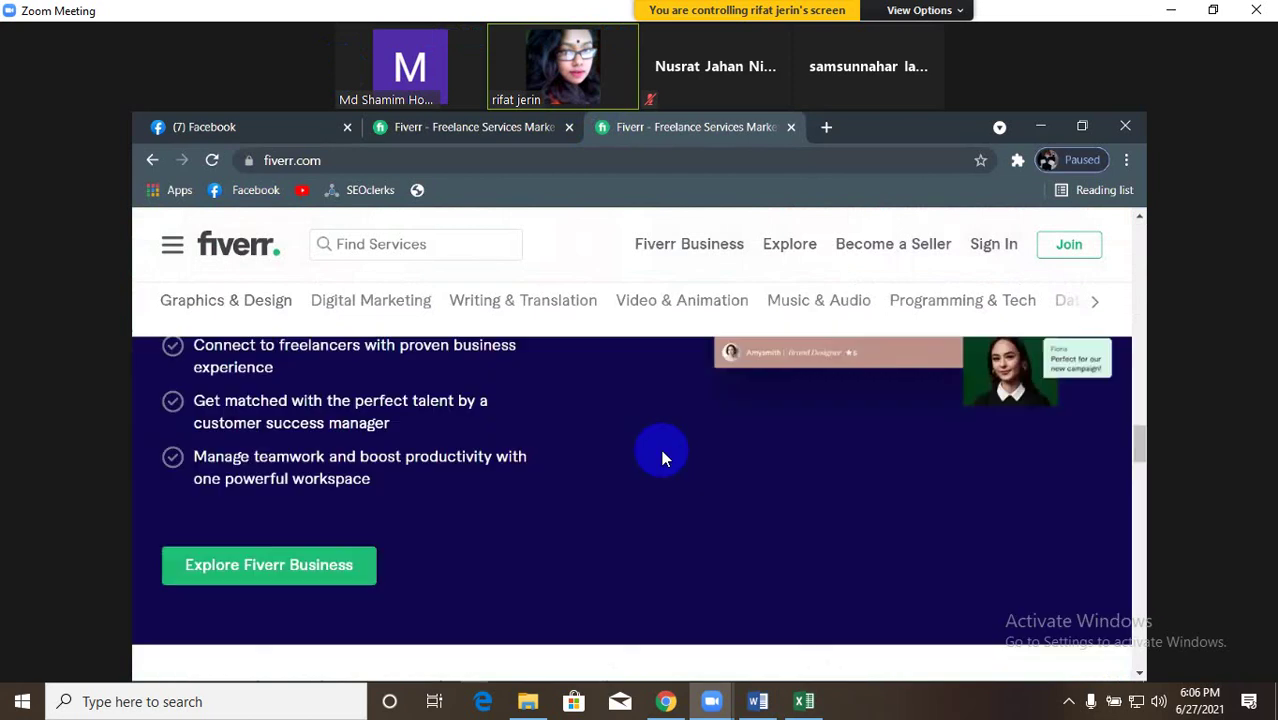
pyautogui.scroll(6, 590, 455)
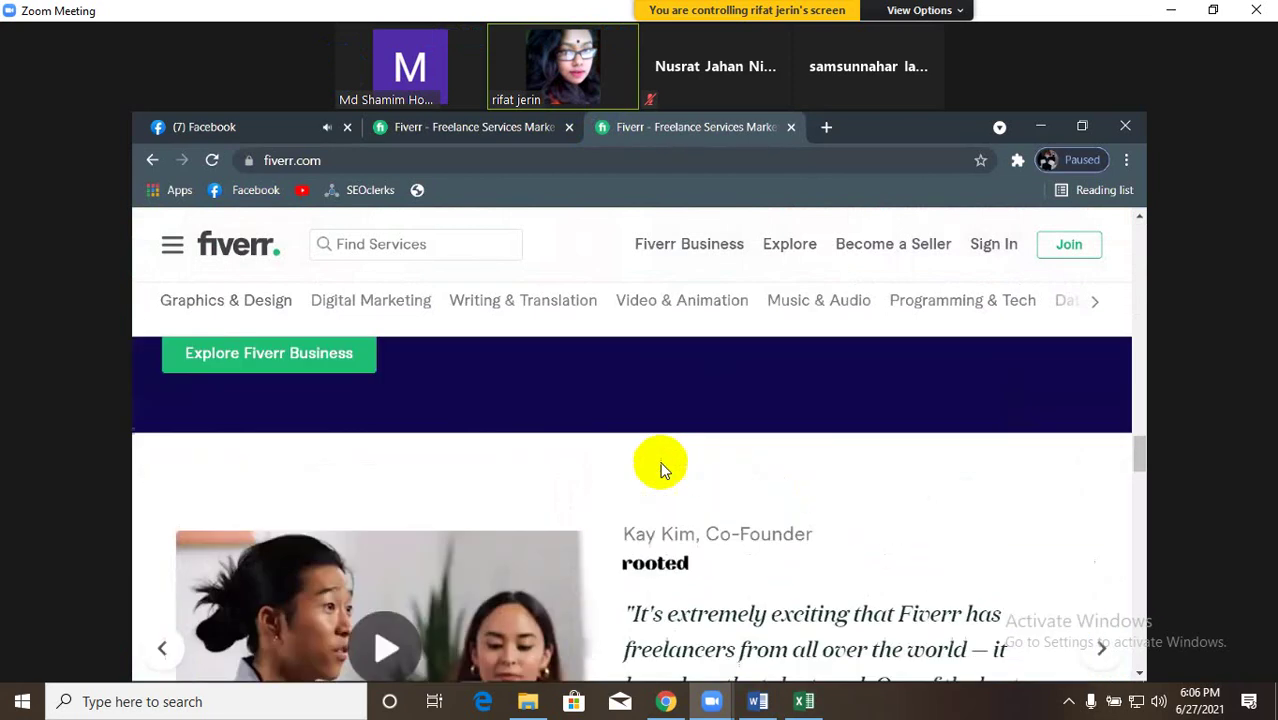
pyautogui.scroll(8, 571, 508)
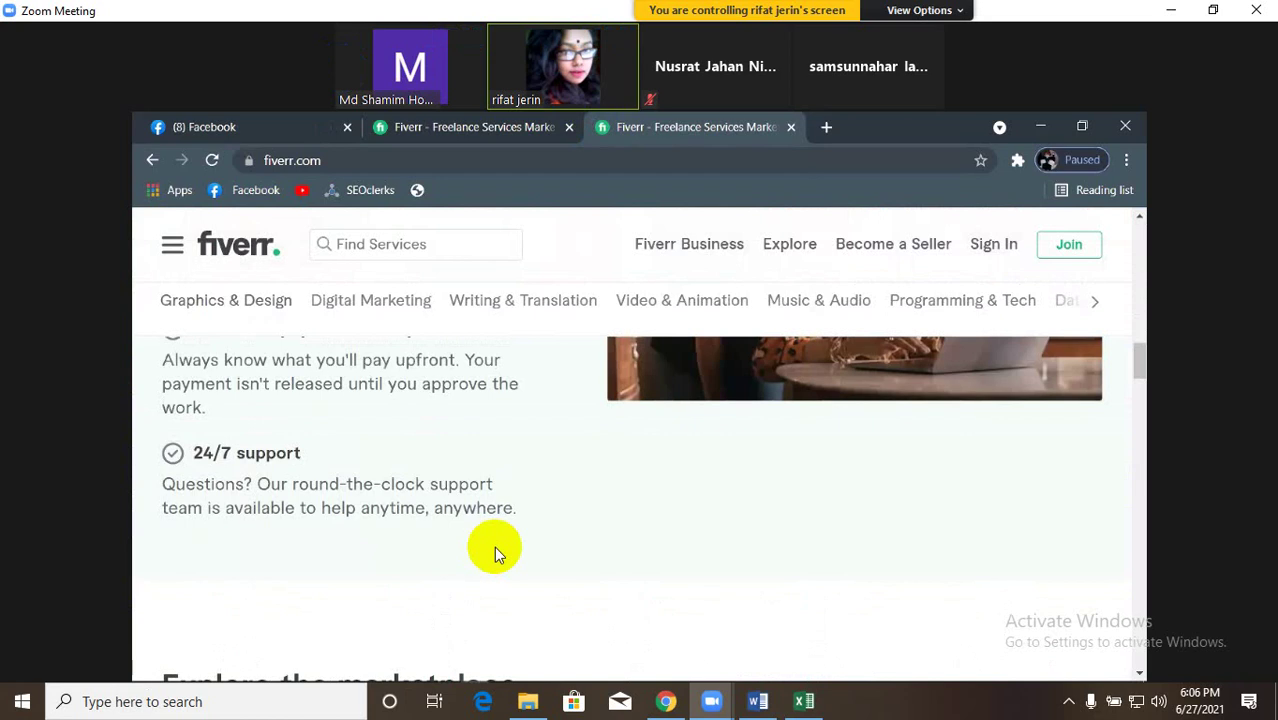
pyautogui.scroll(-2, 494, 546)
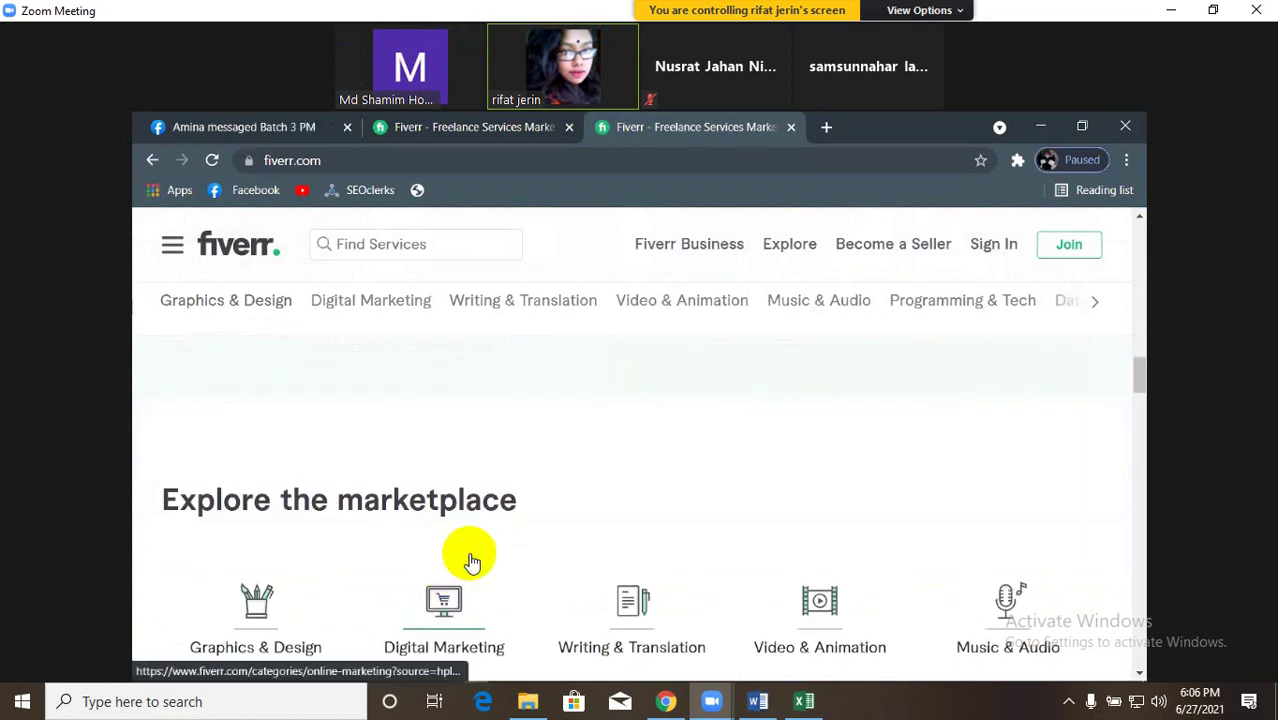
pyautogui.scroll(-1, 537, 636)
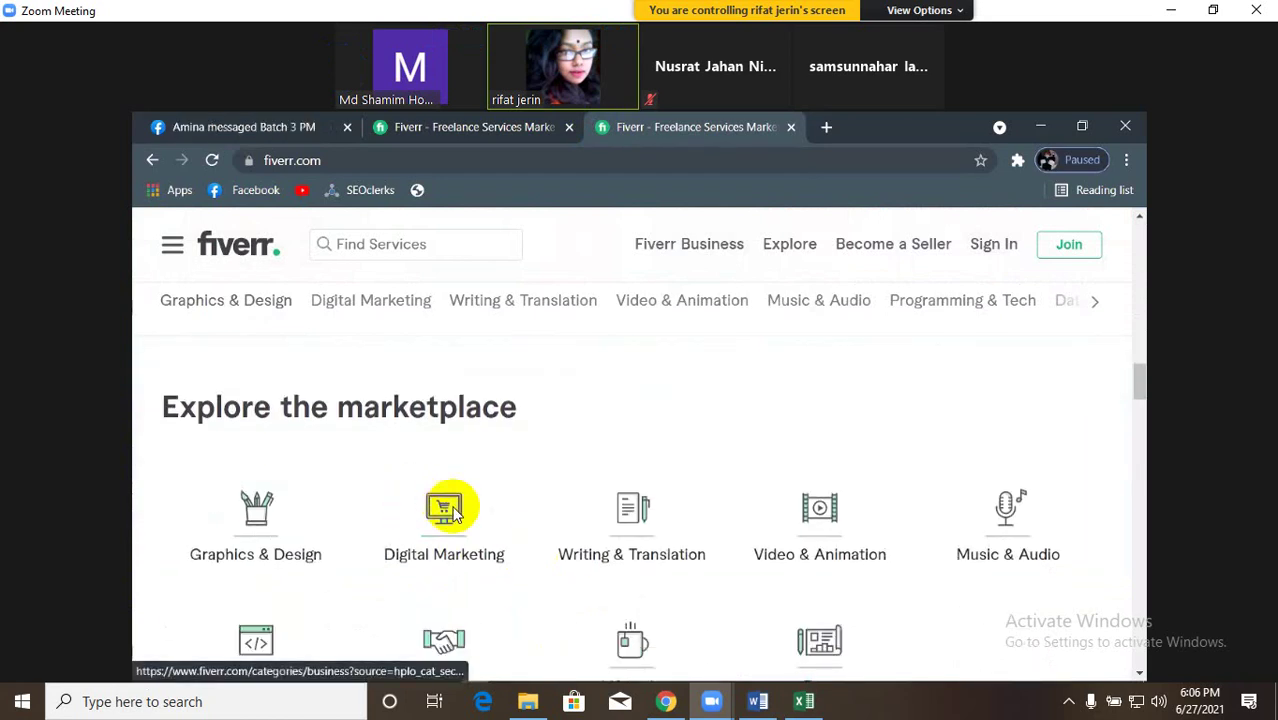
pyautogui.click(447, 510)
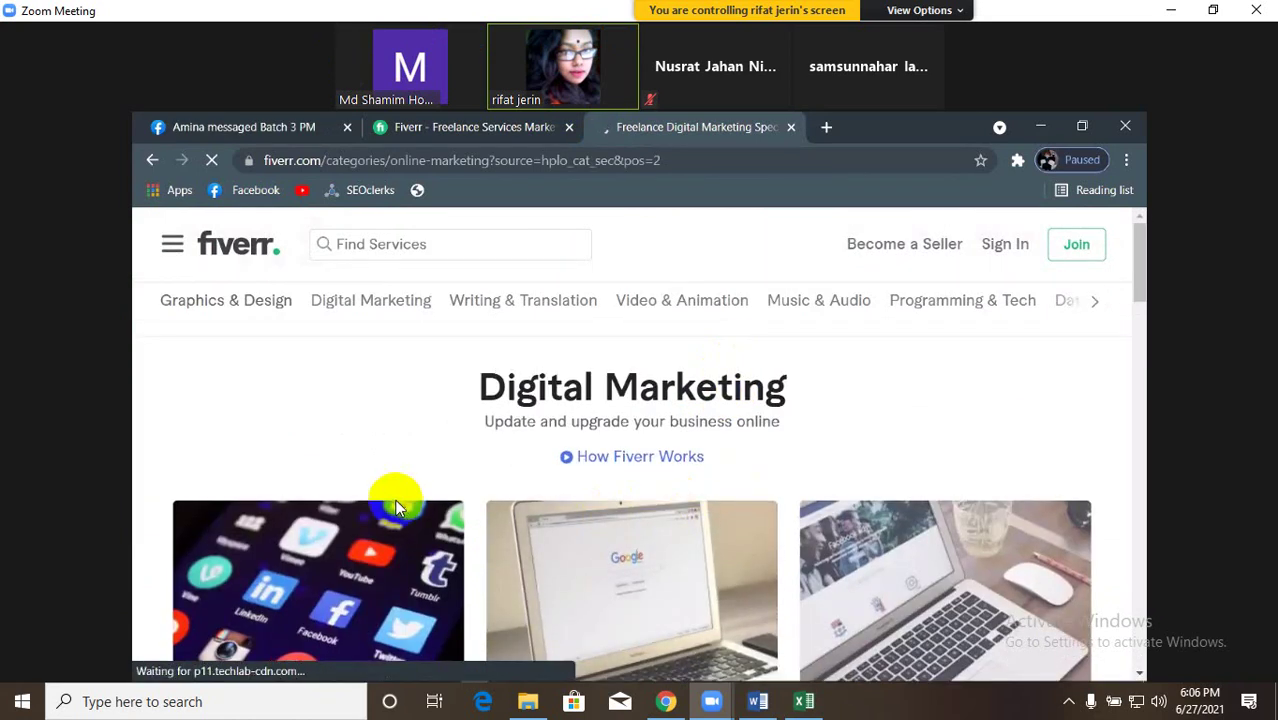
pyautogui.scroll(-4, 352, 418)
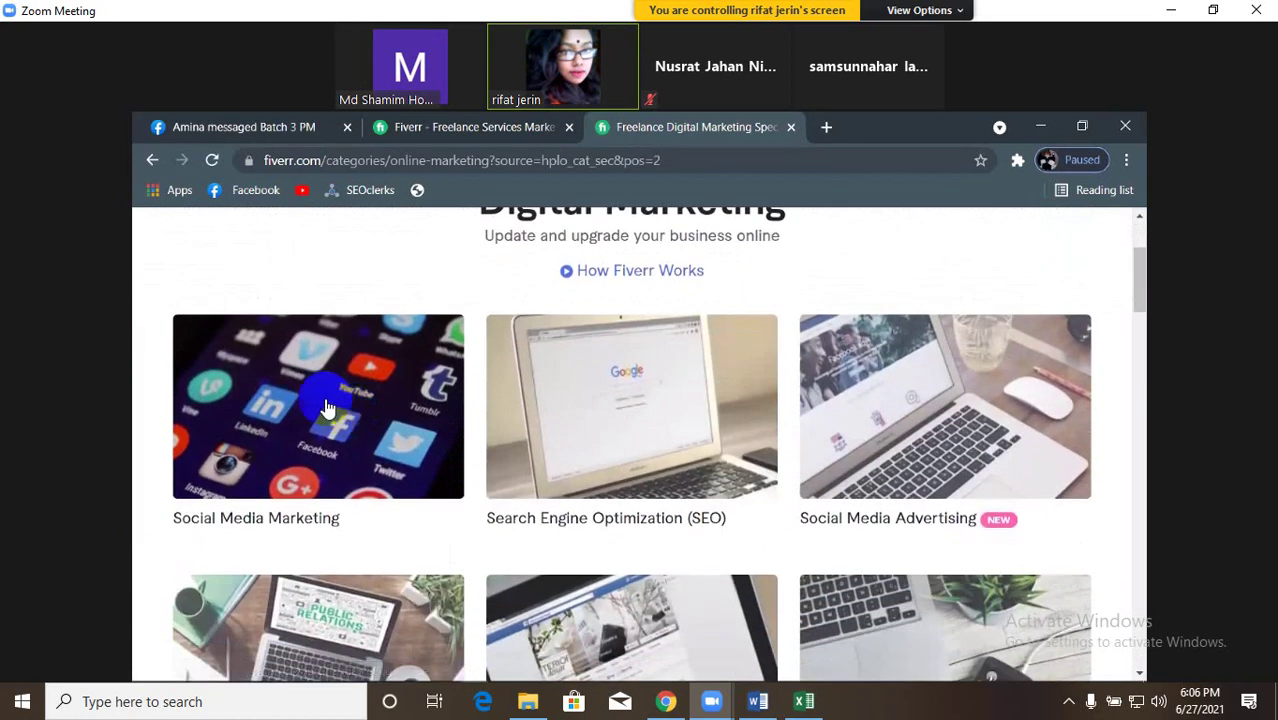
pyautogui.scroll(2, 685, 328)
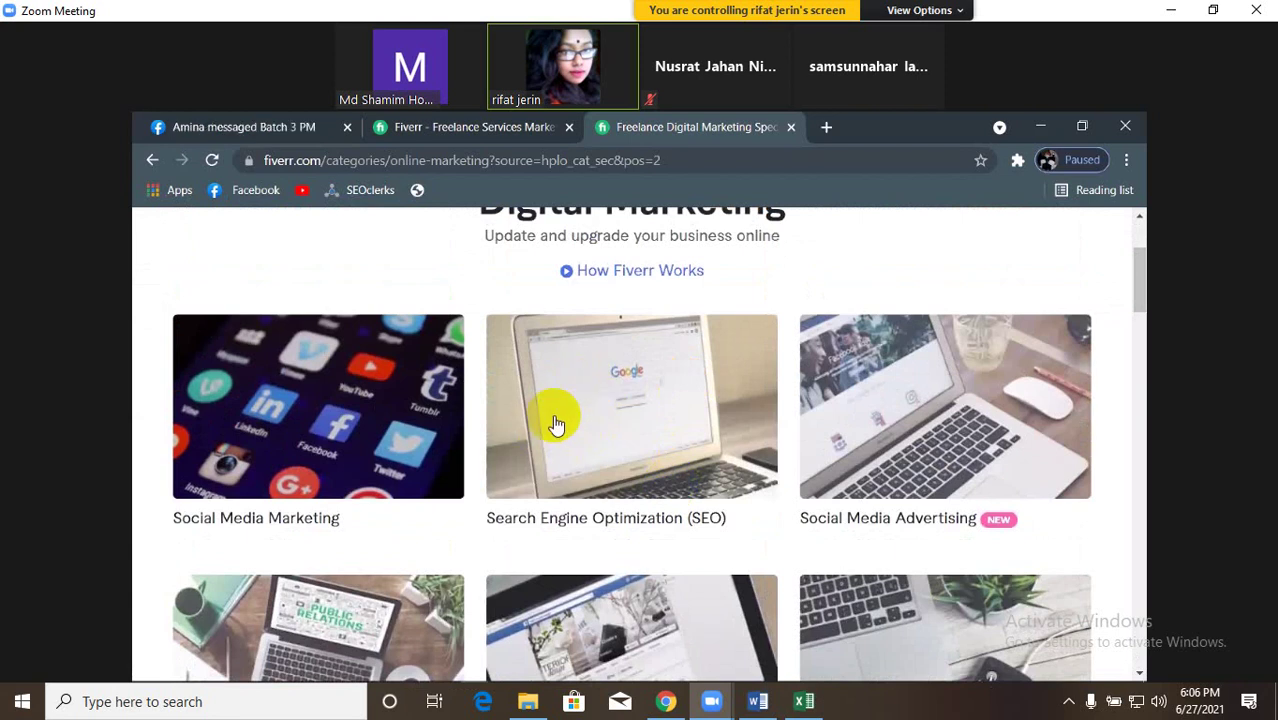
pyautogui.click(556, 423)
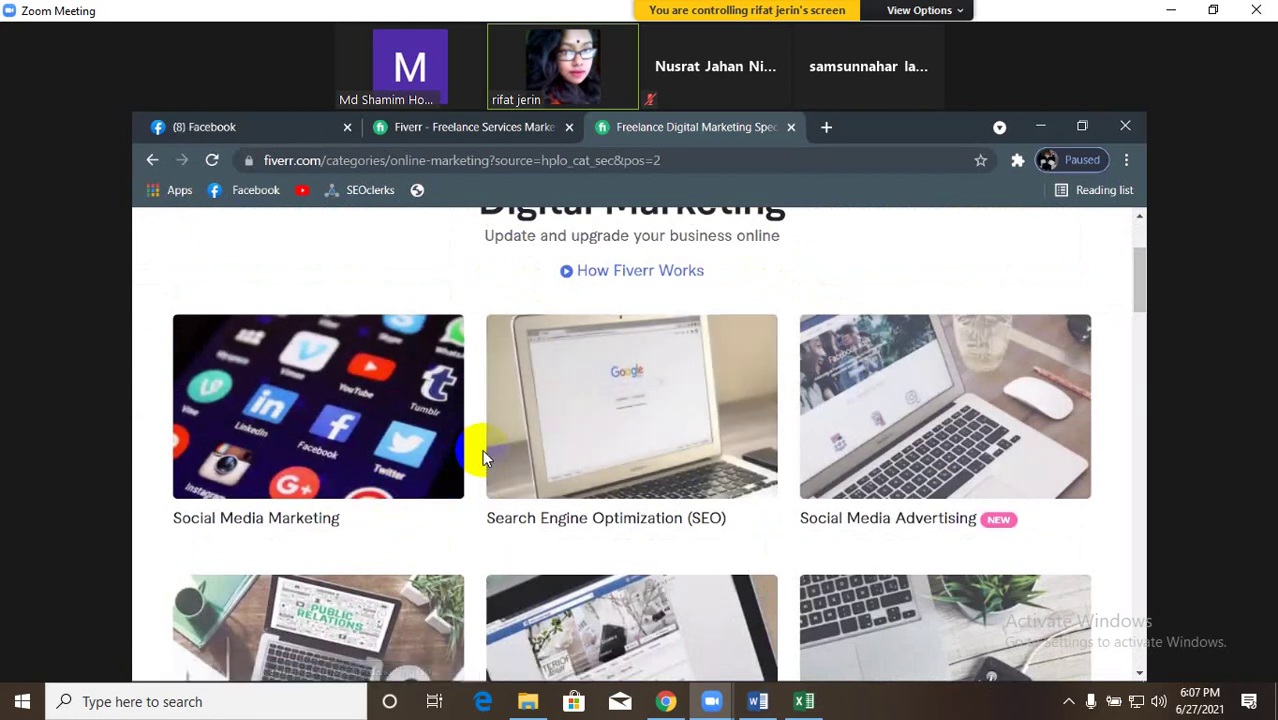
pyautogui.click(588, 445)
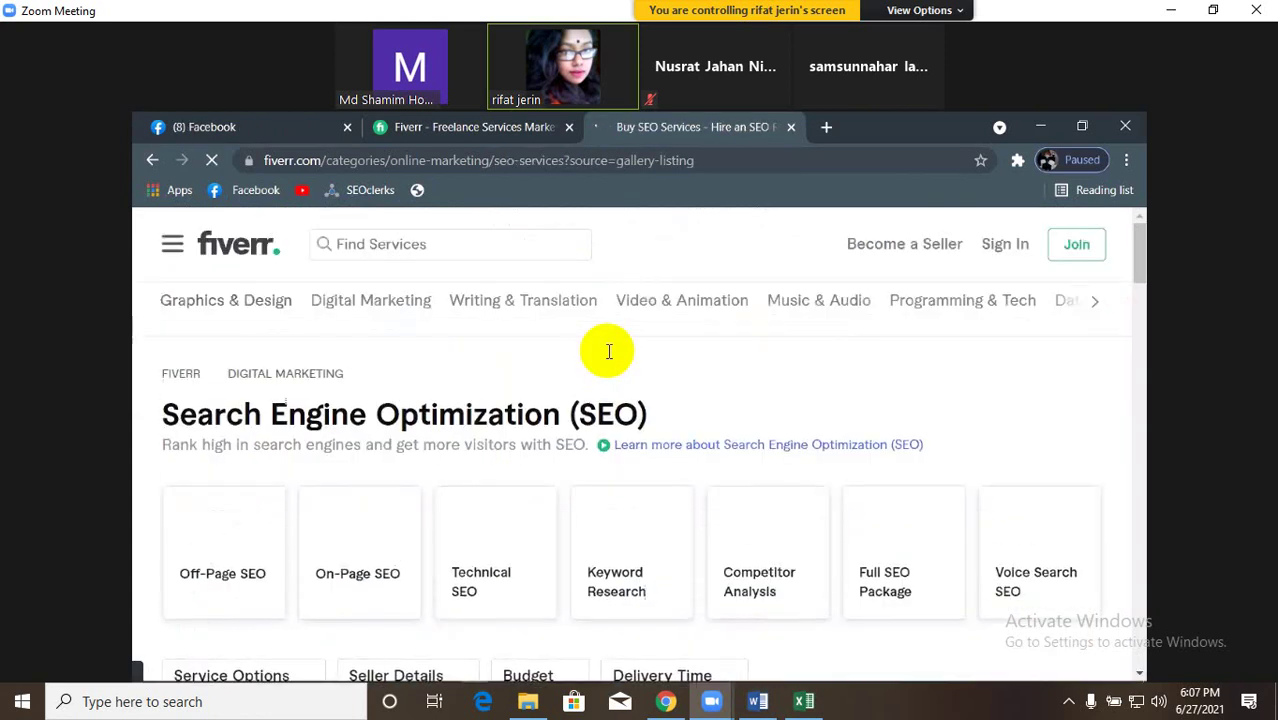
# Step: Scroll the SEO gig grid, comparing backlink gigs starting at $5, $10 and $20
pyautogui.scroll(-4, 835, 455)
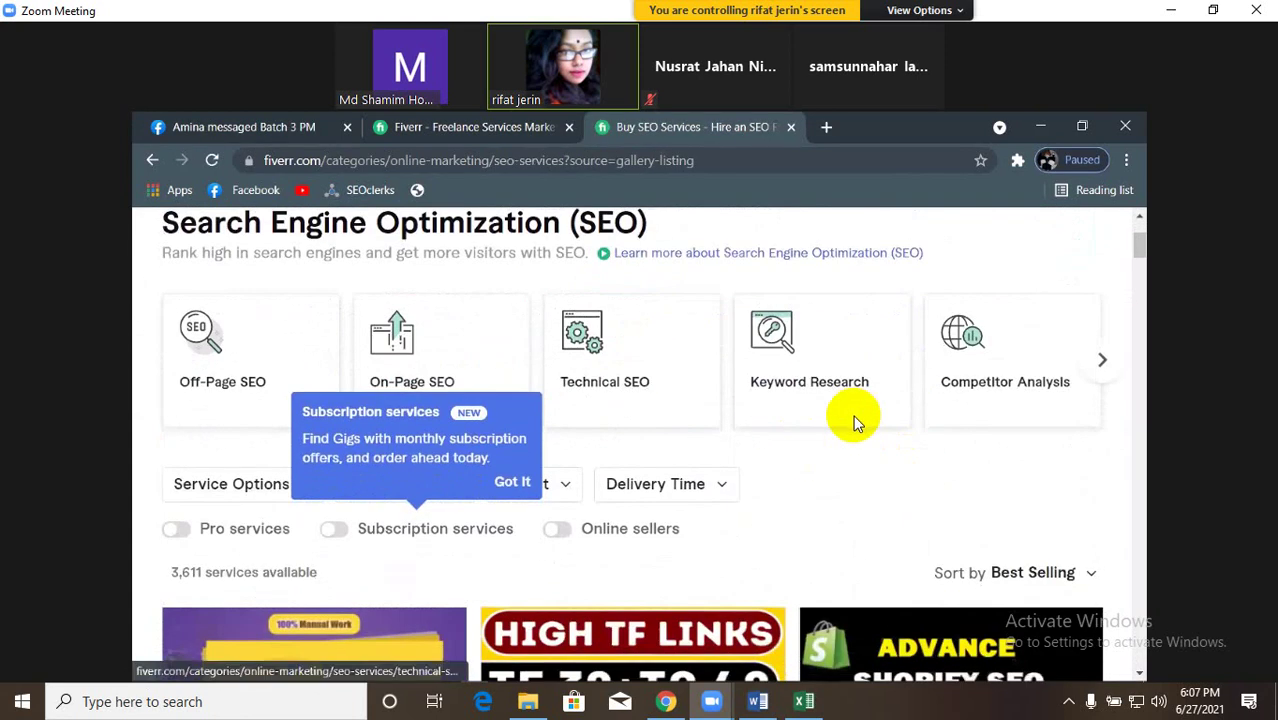
pyautogui.scroll(-4, 854, 426)
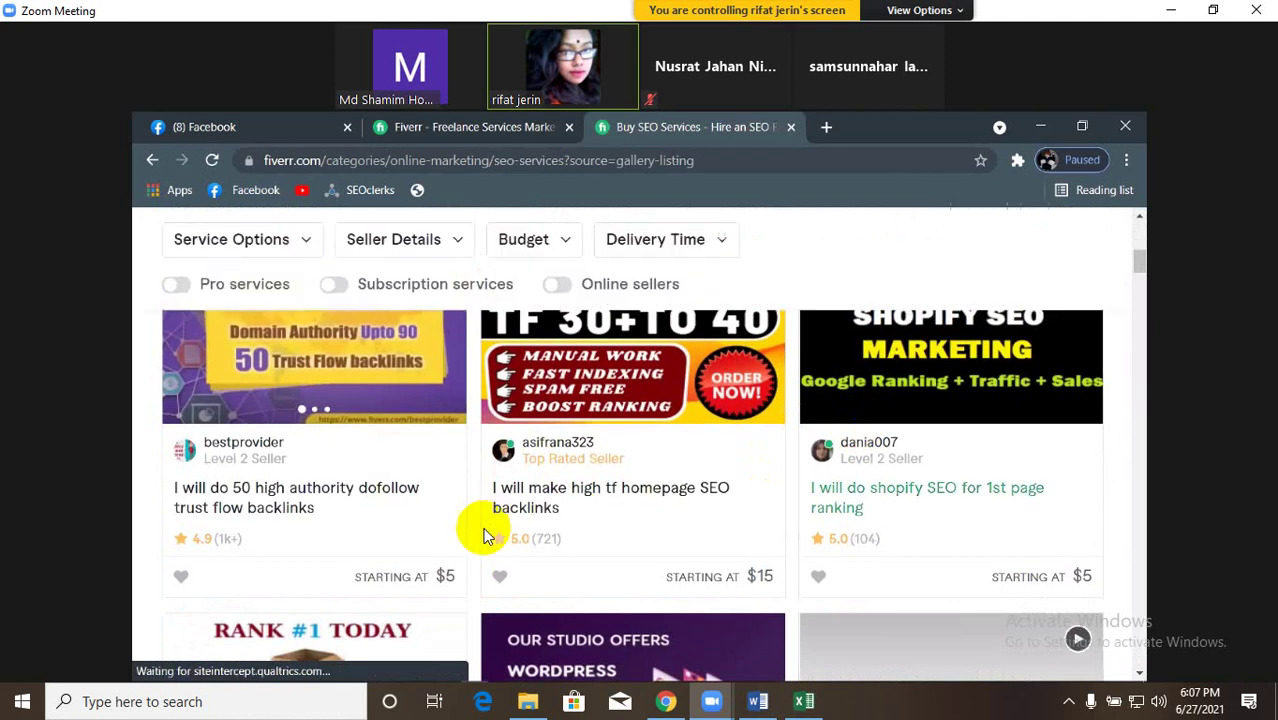
pyautogui.scroll(1, 633, 450)
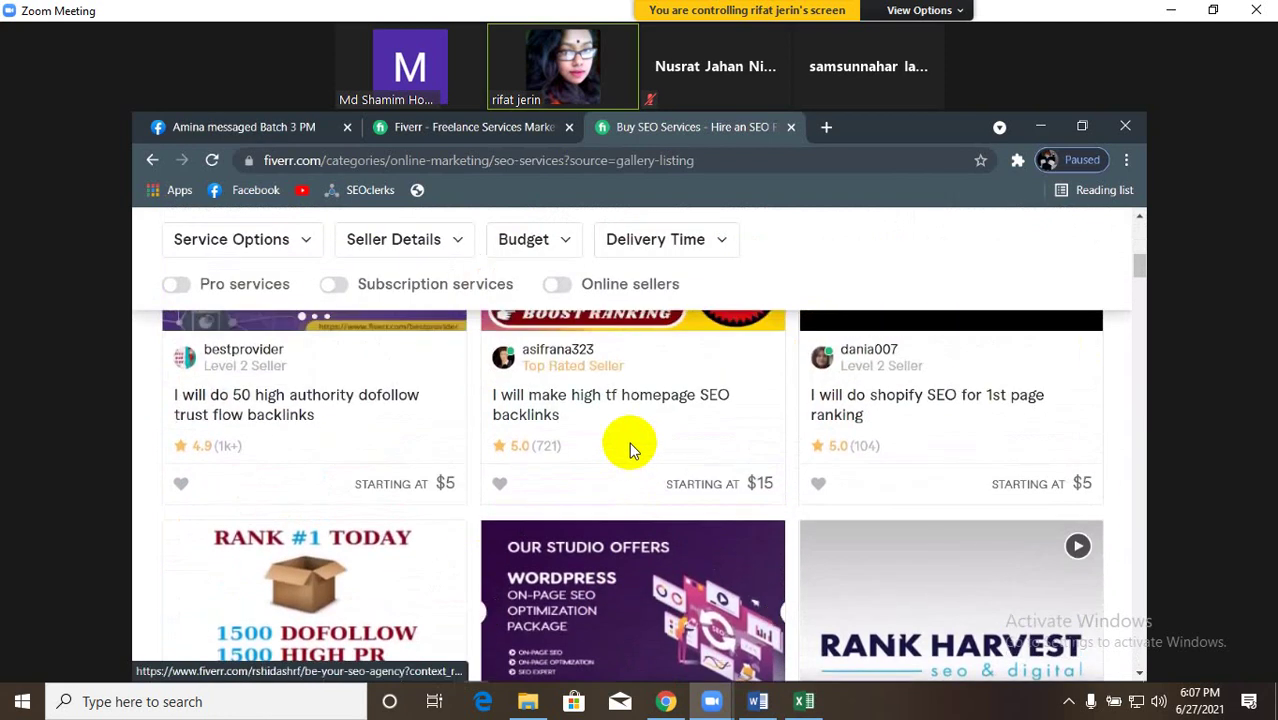
pyautogui.scroll(1, 793, 427)
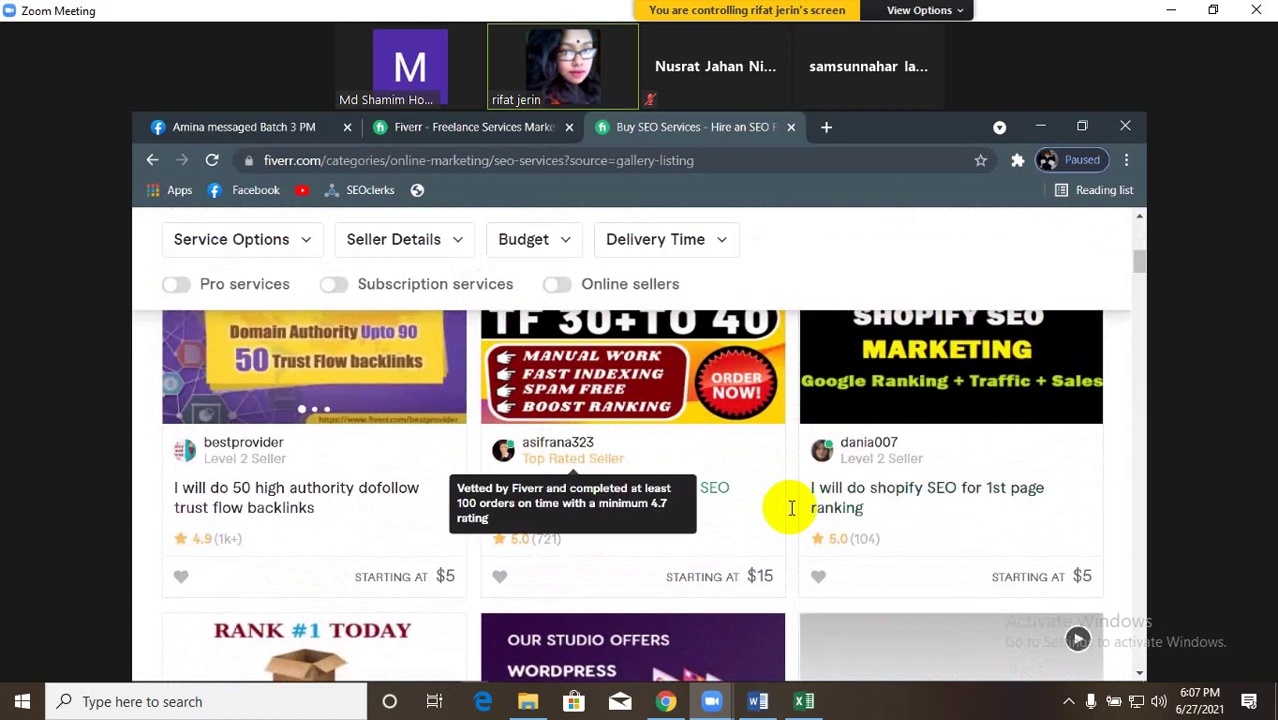
pyautogui.scroll(-3, 907, 505)
pyautogui.scroll(-2, 967, 496)
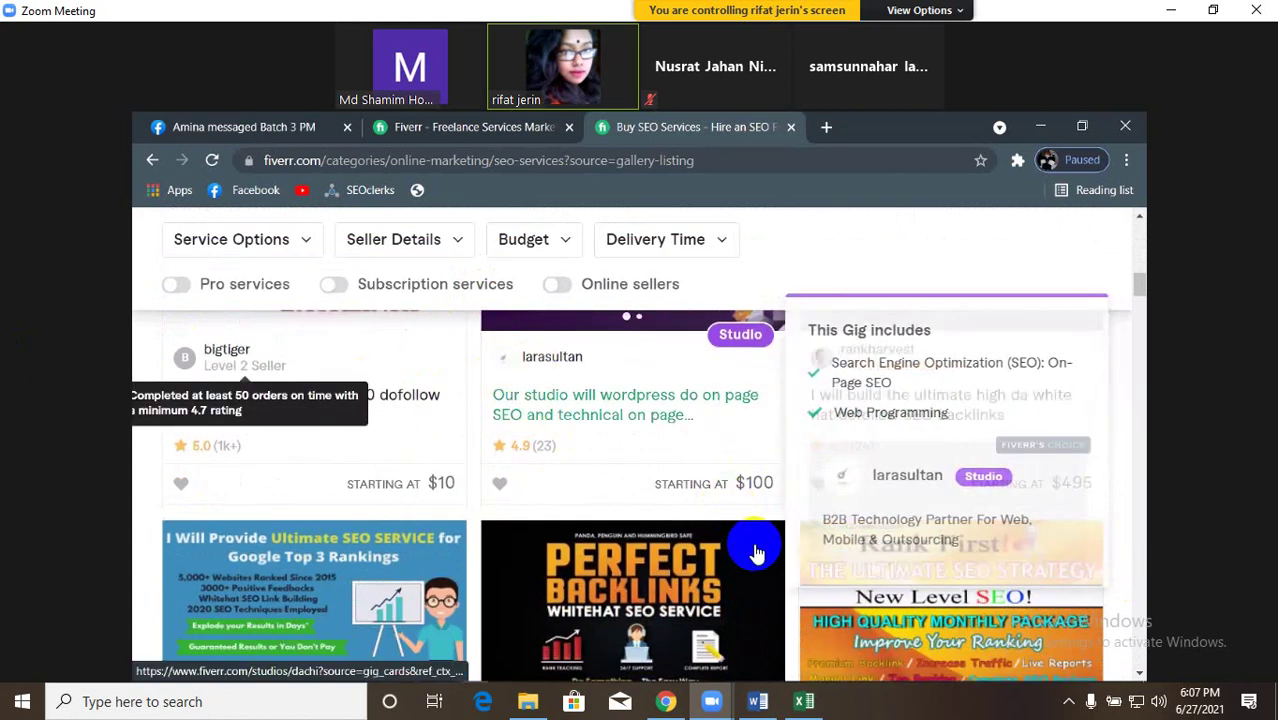
pyautogui.scroll(-1, 920, 500)
pyautogui.scroll(-1, 935, 511)
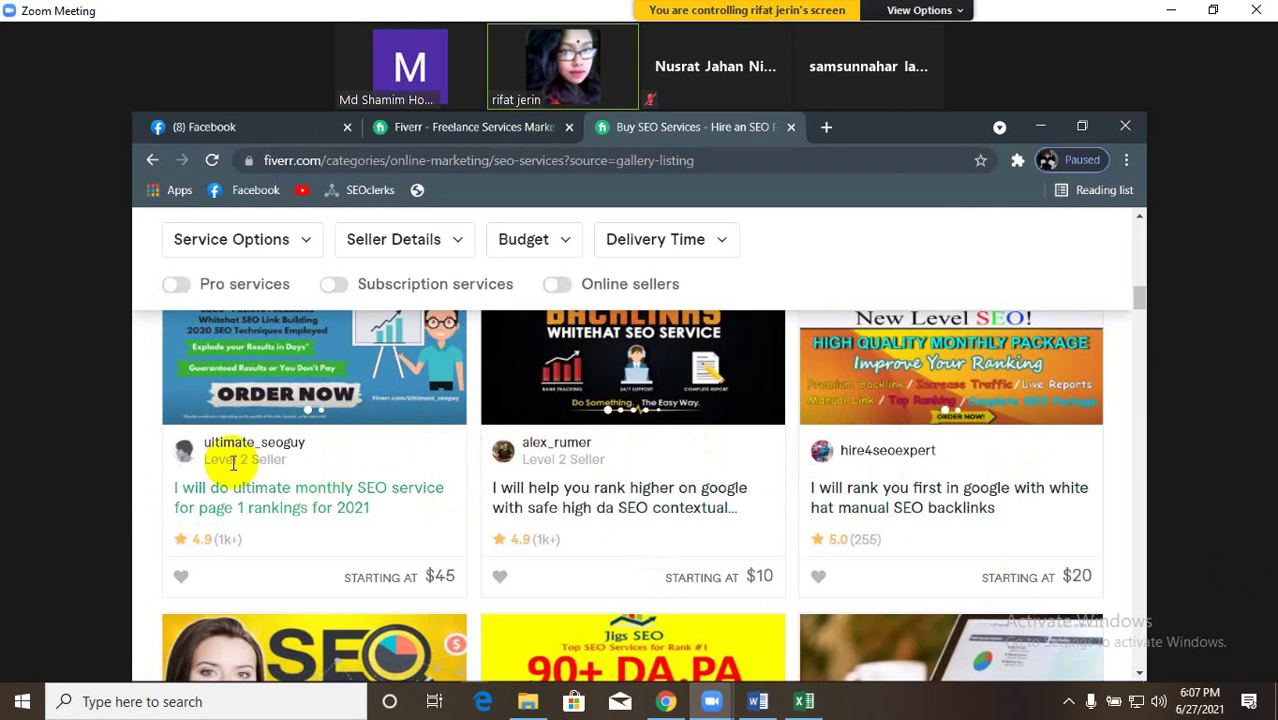
pyautogui.scroll(-1, 232, 470)
pyautogui.scroll(-1, 233, 468)
pyautogui.scroll(-4, 157, 475)
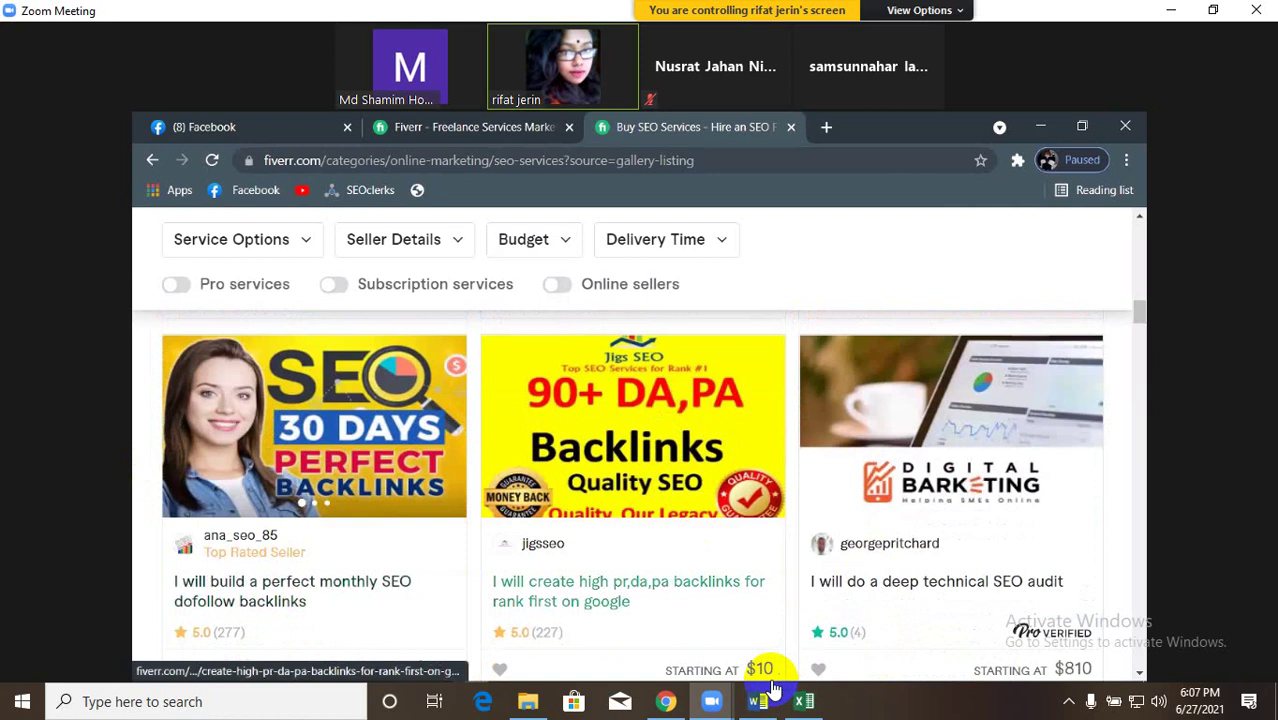
pyautogui.scroll(-2, 368, 534)
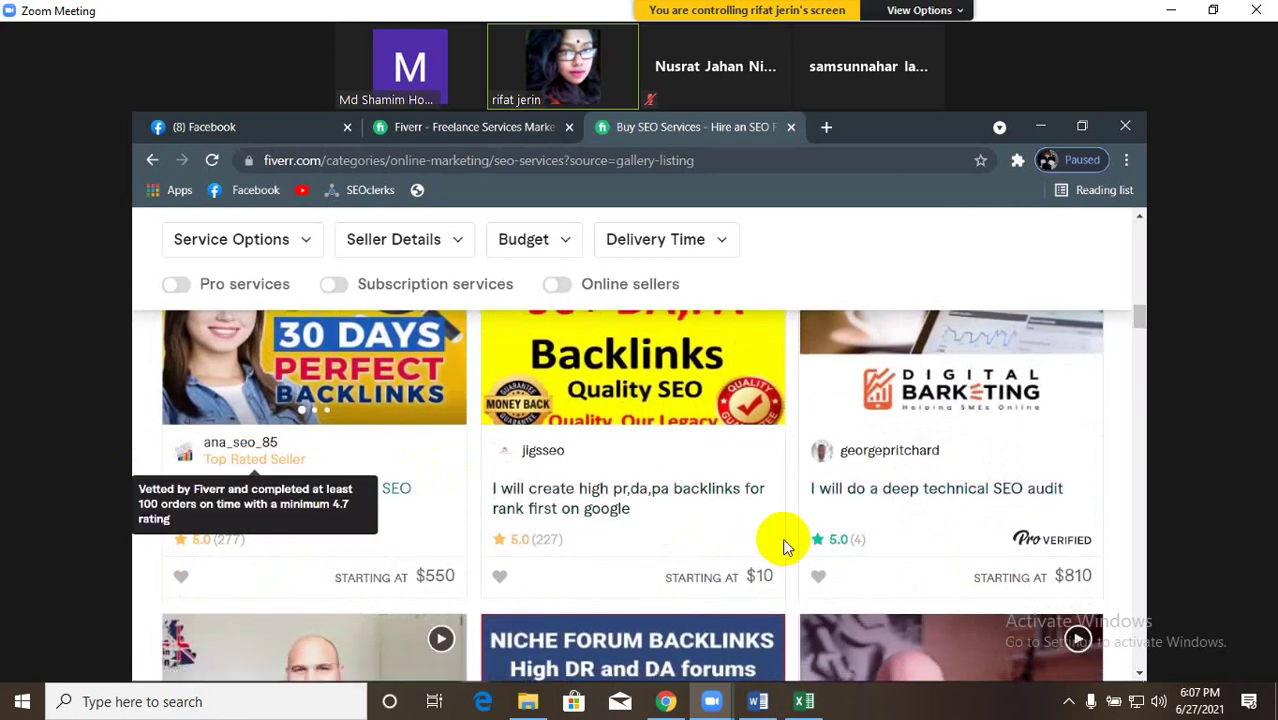
pyautogui.scroll(-2, 785, 547)
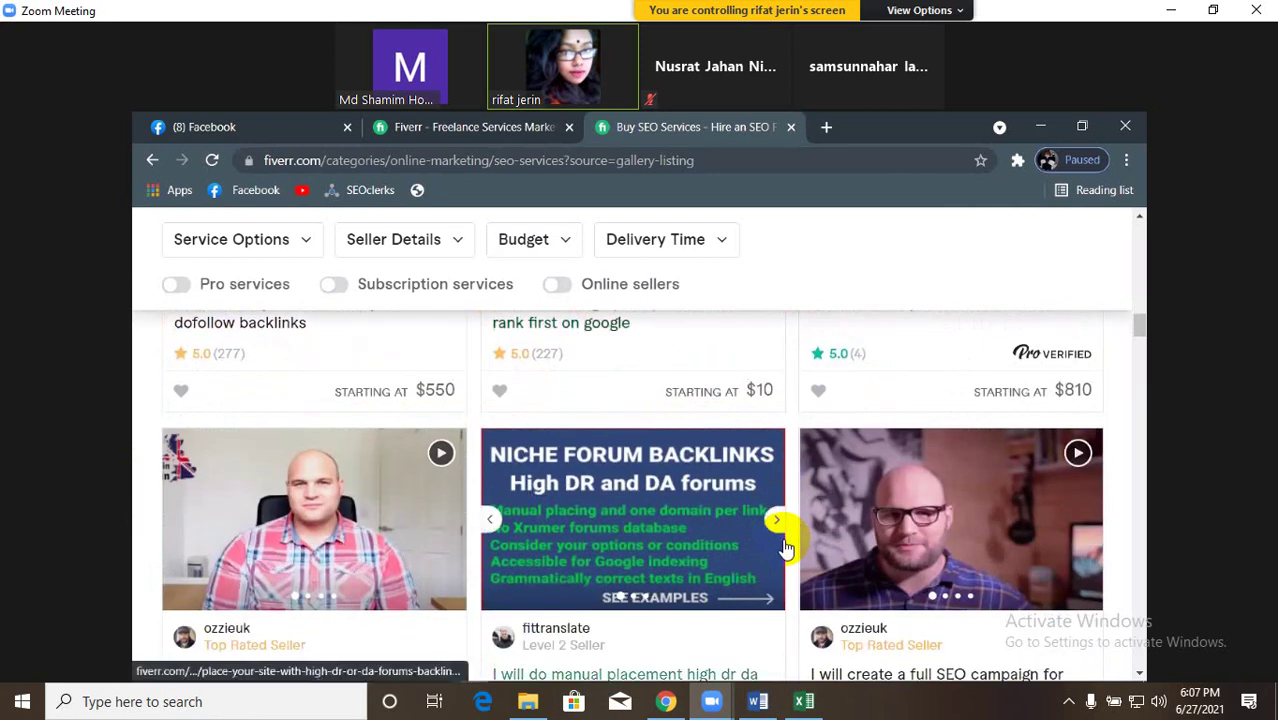
pyautogui.scroll(-1, 785, 547)
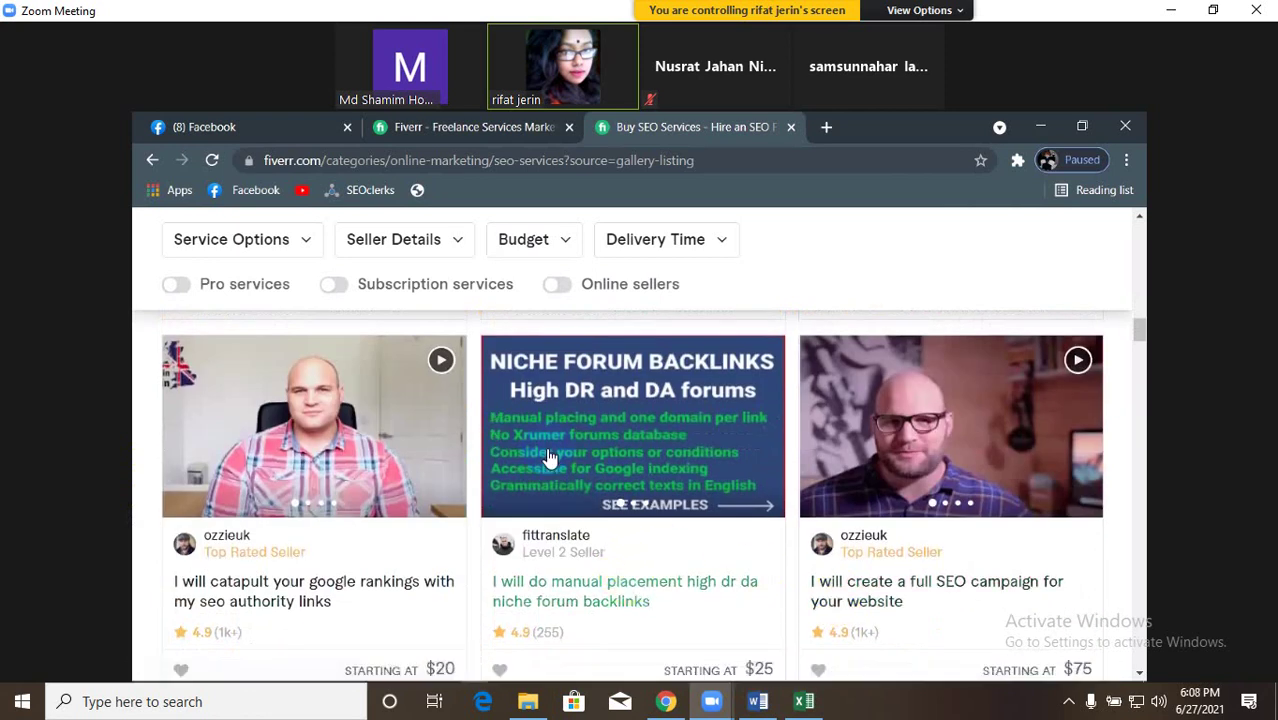
pyautogui.scroll(-1, 290, 560)
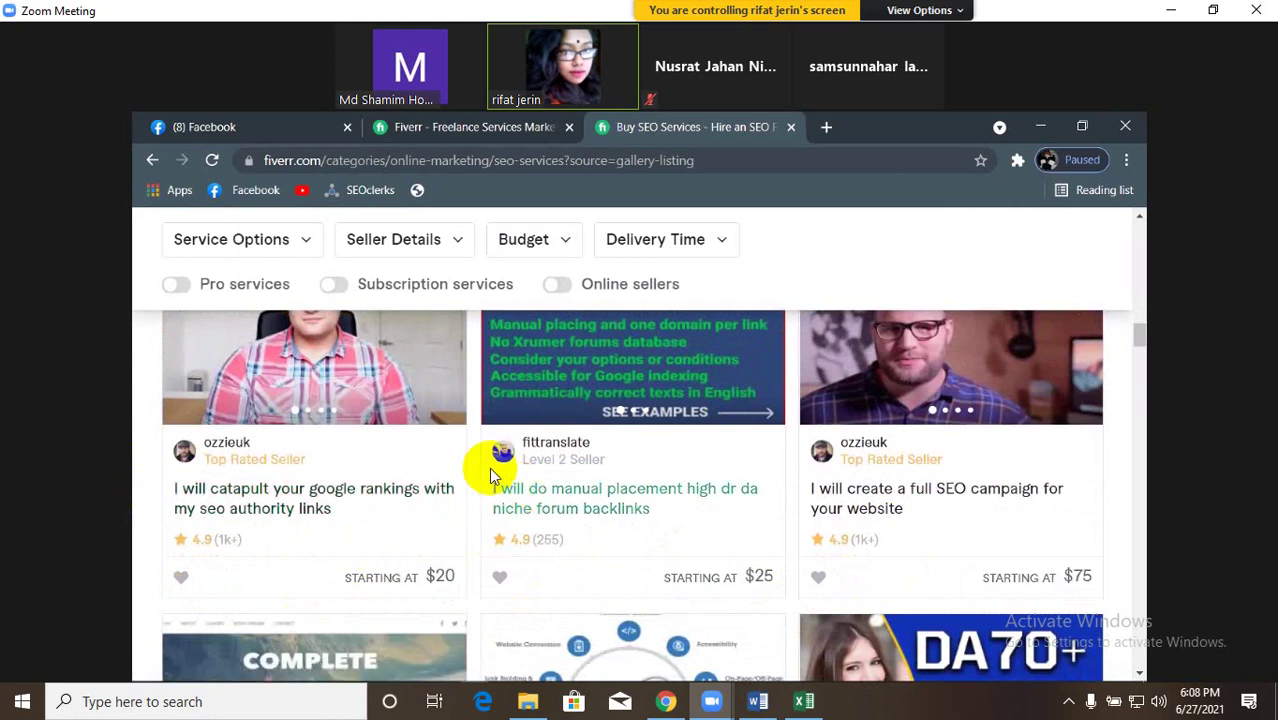
pyautogui.scroll(-2, 575, 515)
pyautogui.scroll(-1, 545, 510)
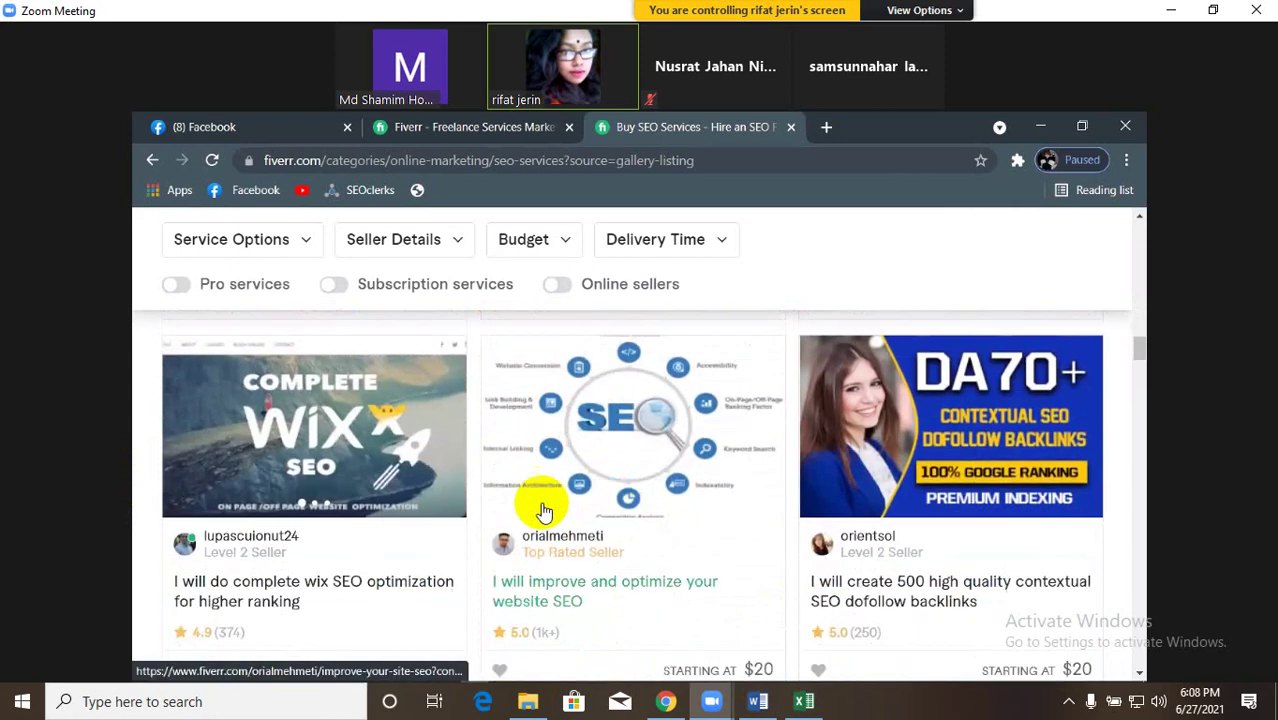
pyautogui.scroll(-3, 662, 515)
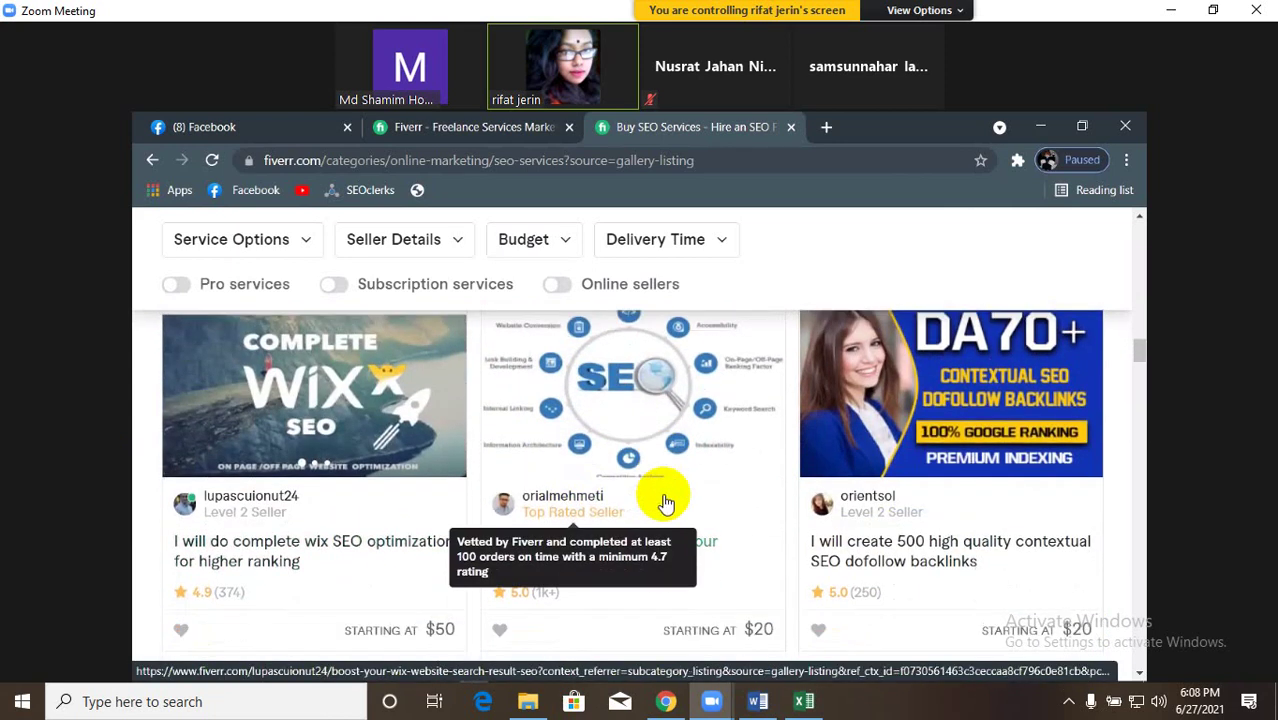
pyautogui.scroll(-2, 665, 505)
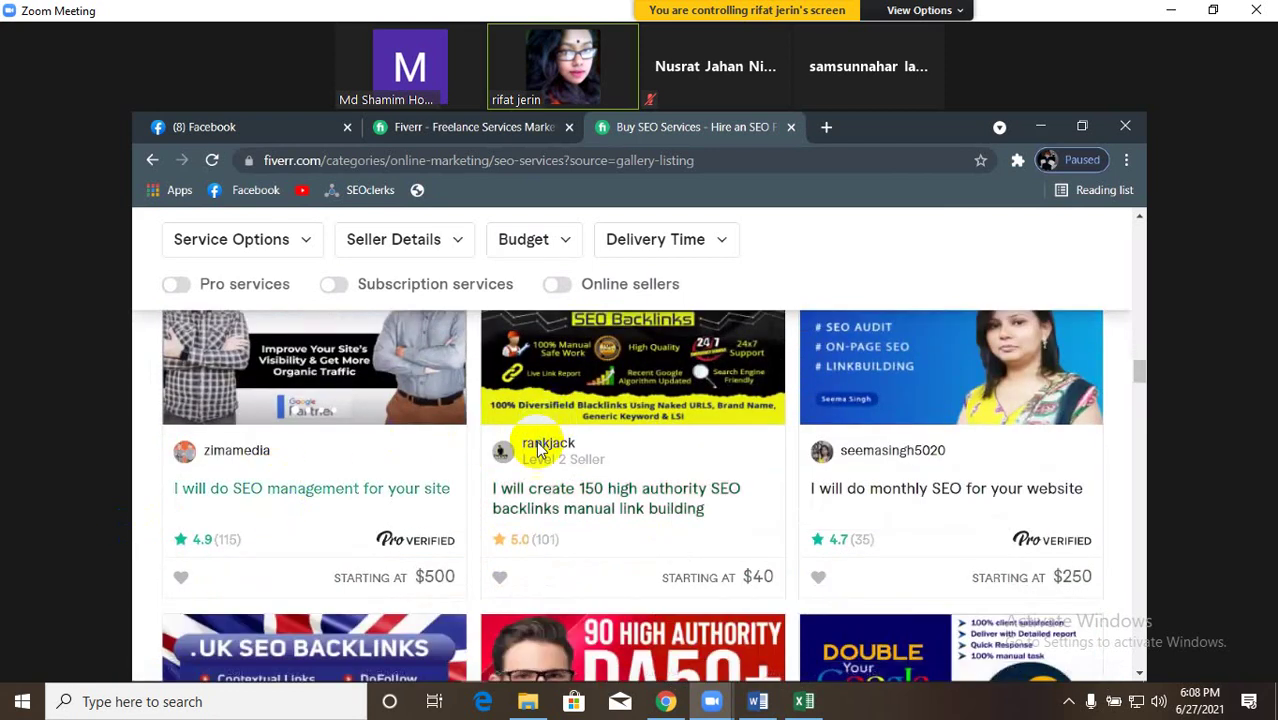
pyautogui.scroll(-1, 920, 555)
pyautogui.scroll(-3, 922, 557)
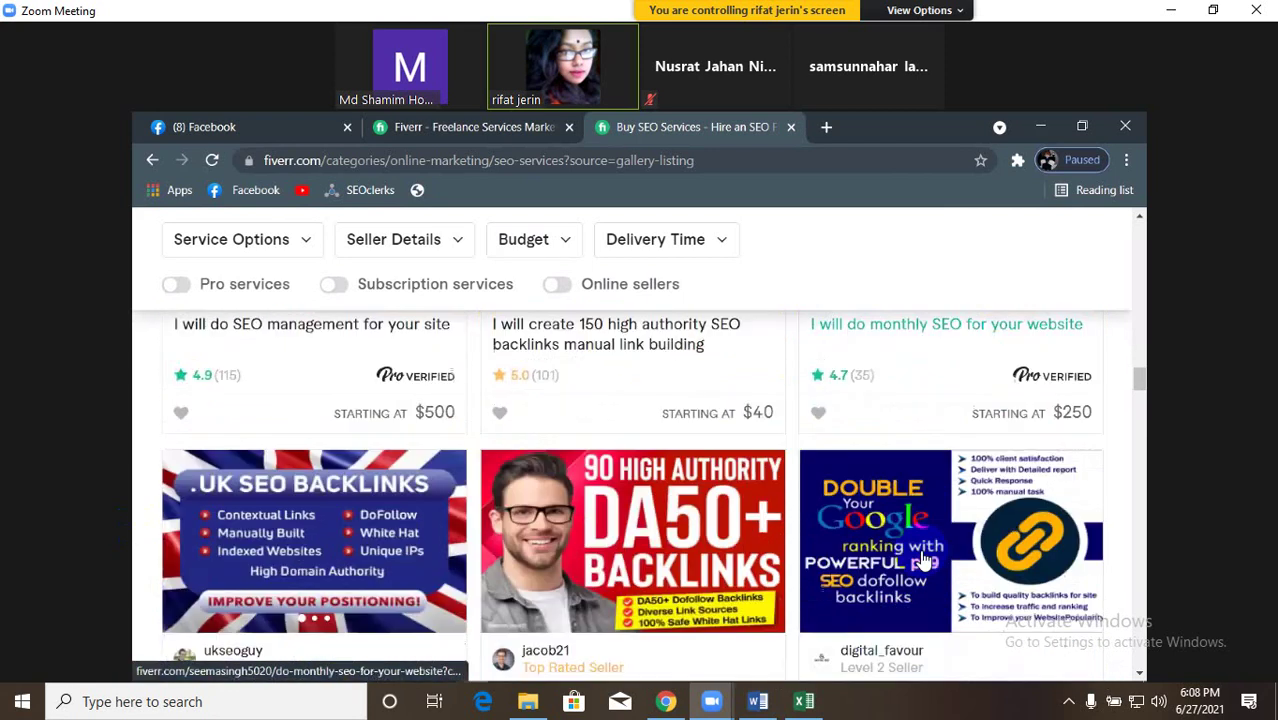
pyautogui.scroll(-2, 922, 557)
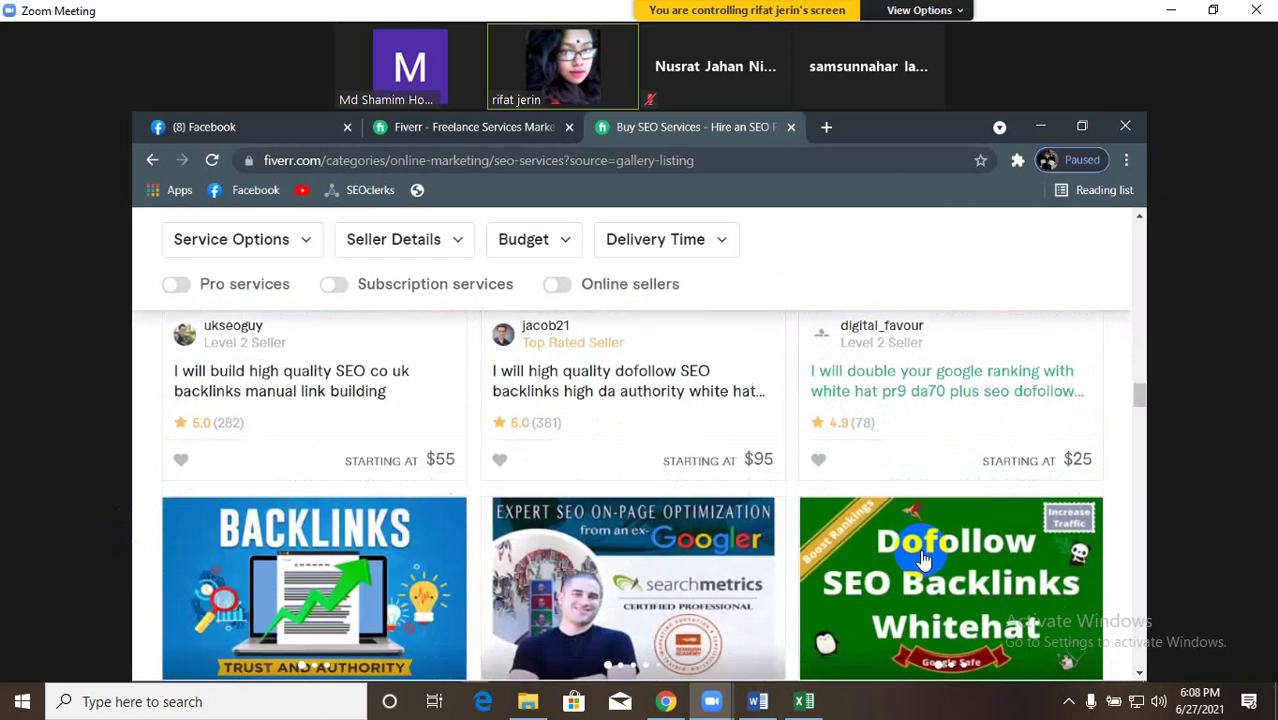
pyautogui.scroll(2, 922, 558)
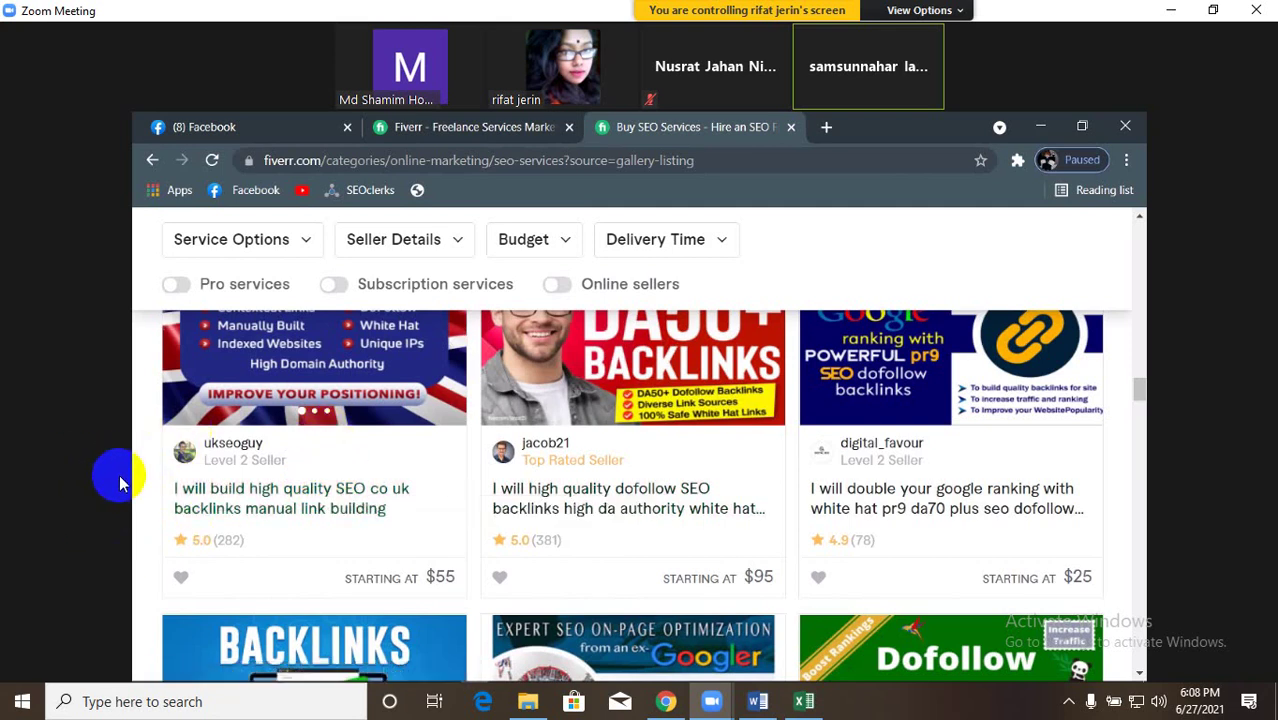
pyautogui.scroll(-4, 547, 525)
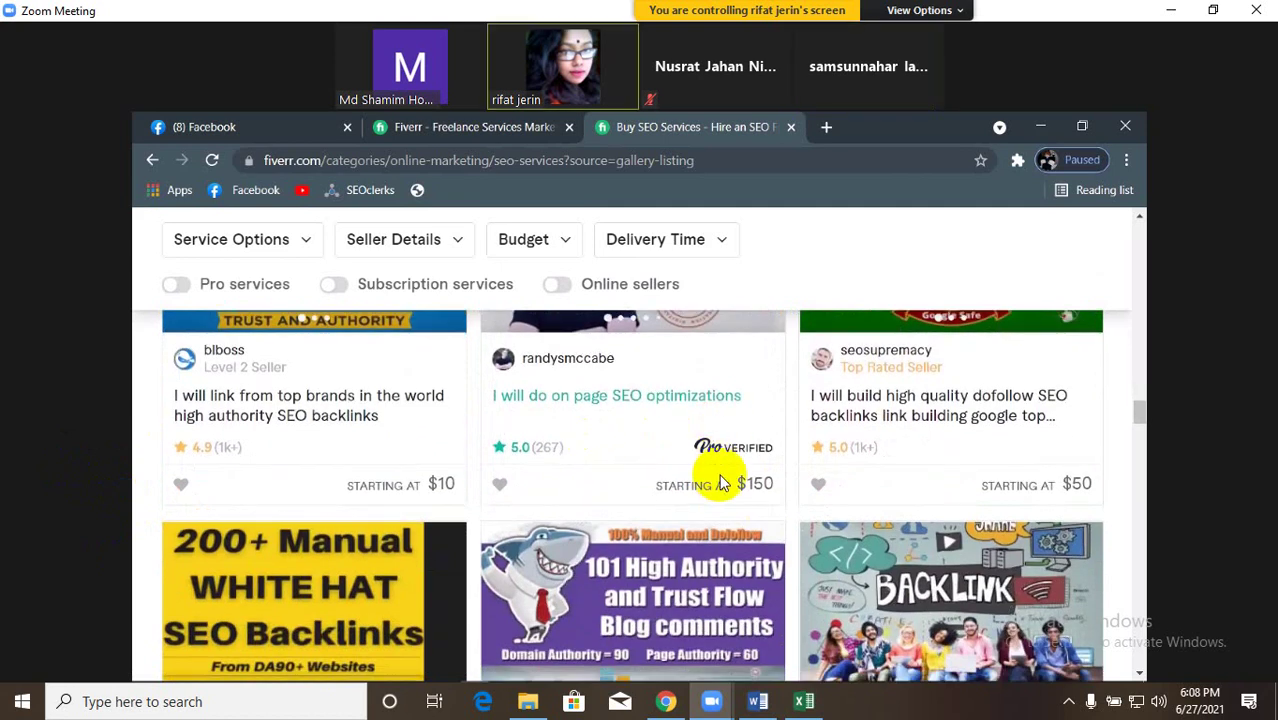
pyautogui.scroll(-2, 692, 514)
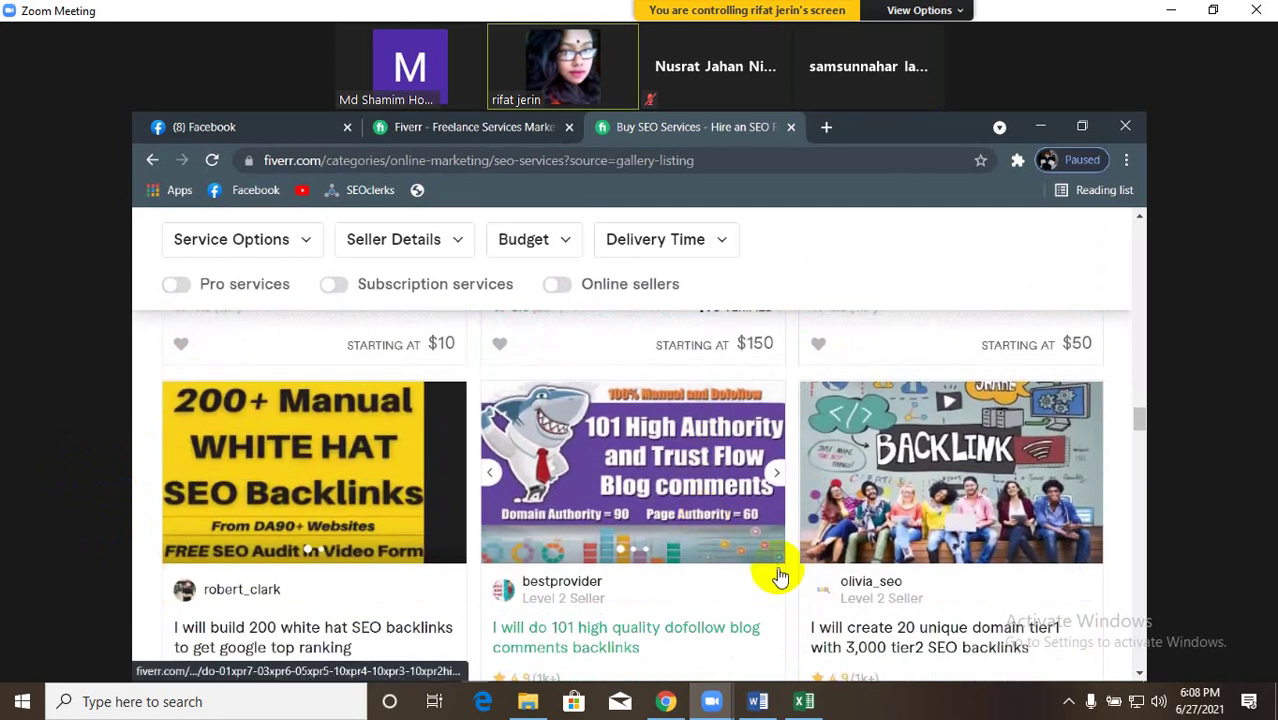
pyautogui.scroll(-2, 776, 571)
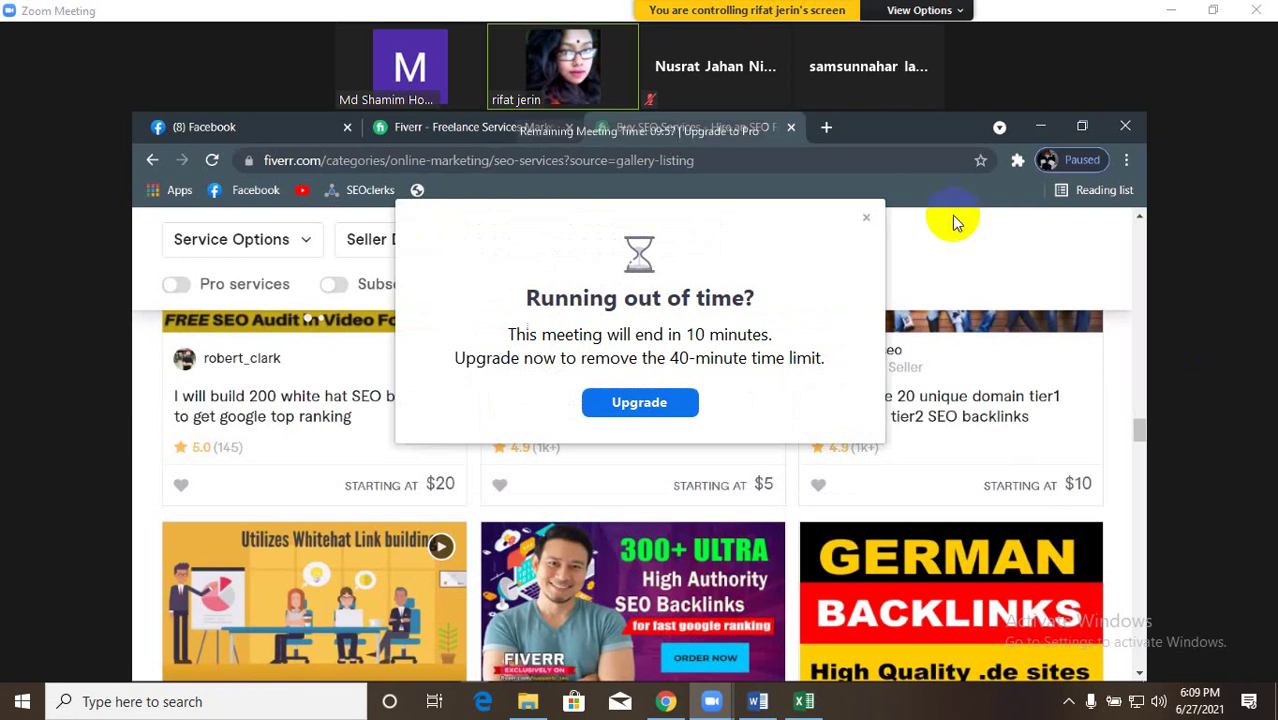
# Step: Close Zoom's 'Running out of time?' popup and scroll further down the SEO listings
pyautogui.click(866, 216)
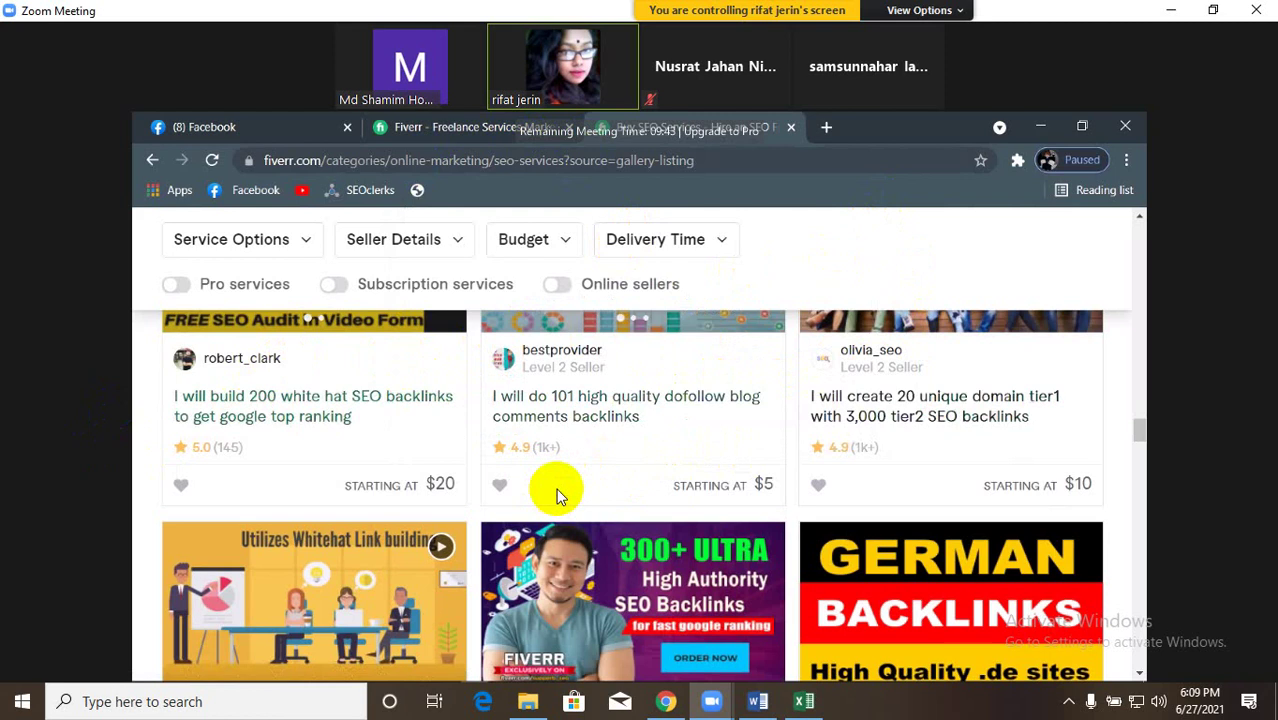
pyautogui.scroll(-2, 556, 488)
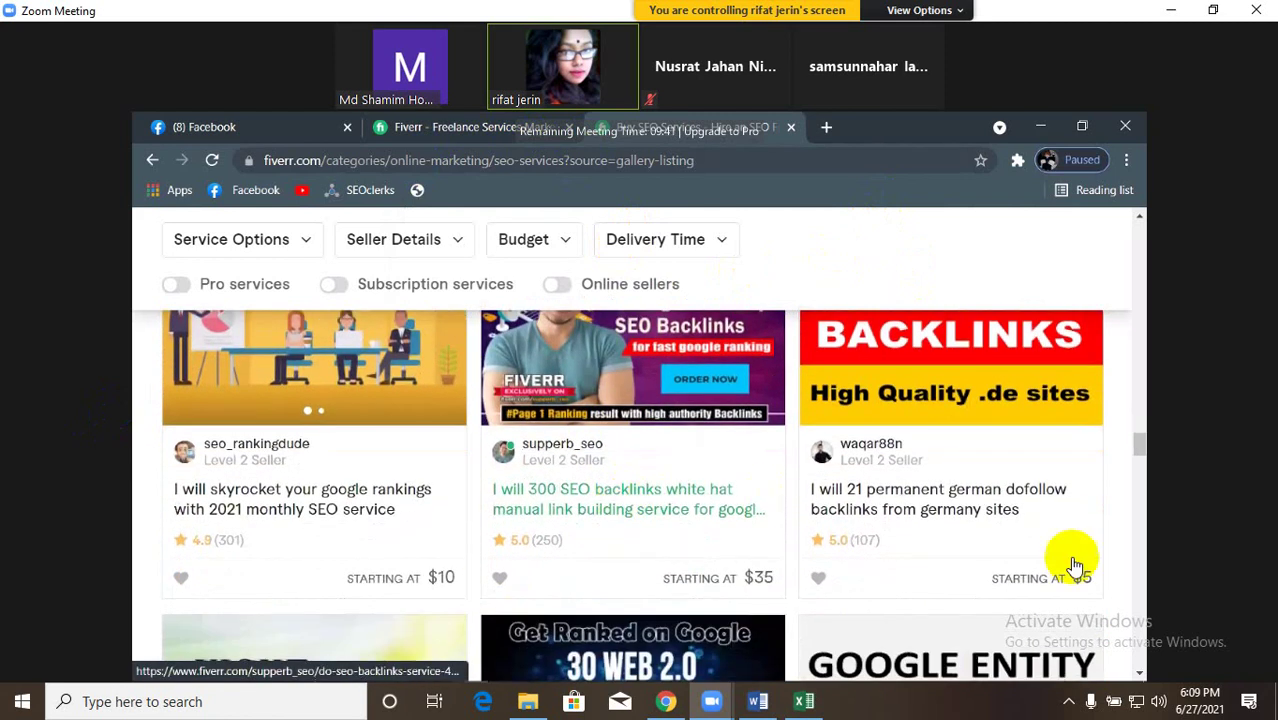
# Step: Enter a username on the Join form and start typing a password
pyautogui.click(1068, 701)
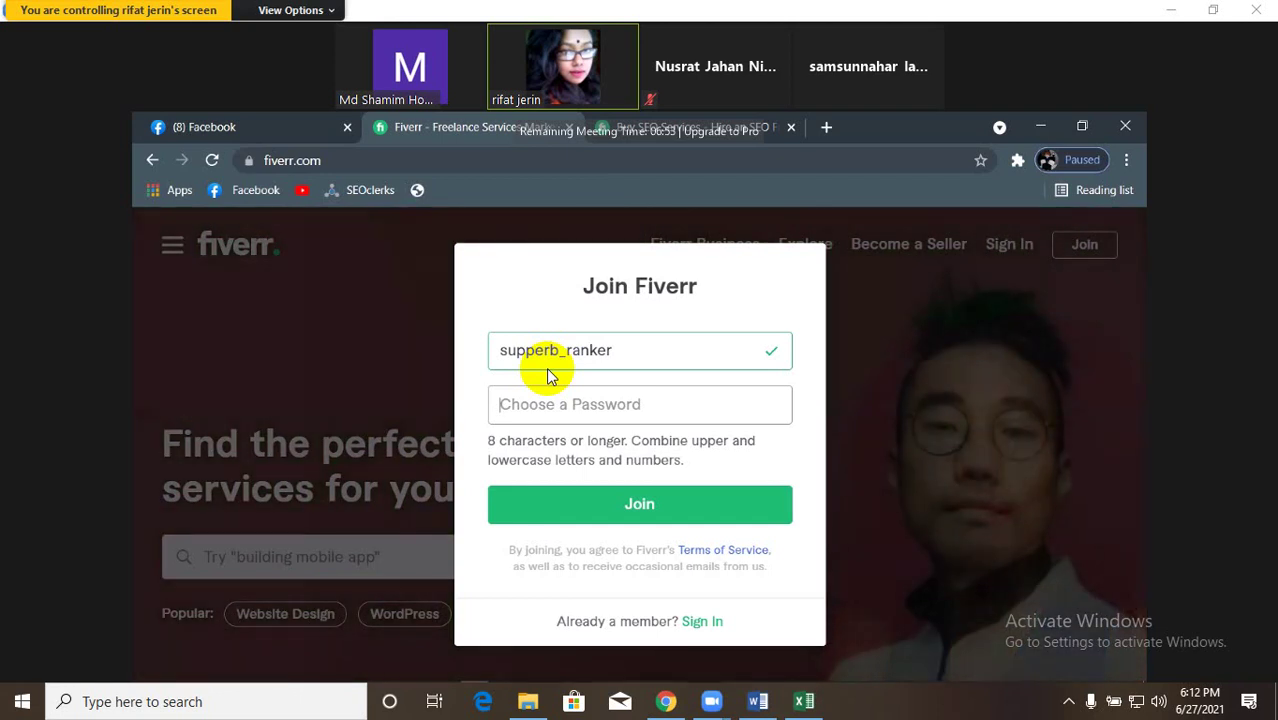
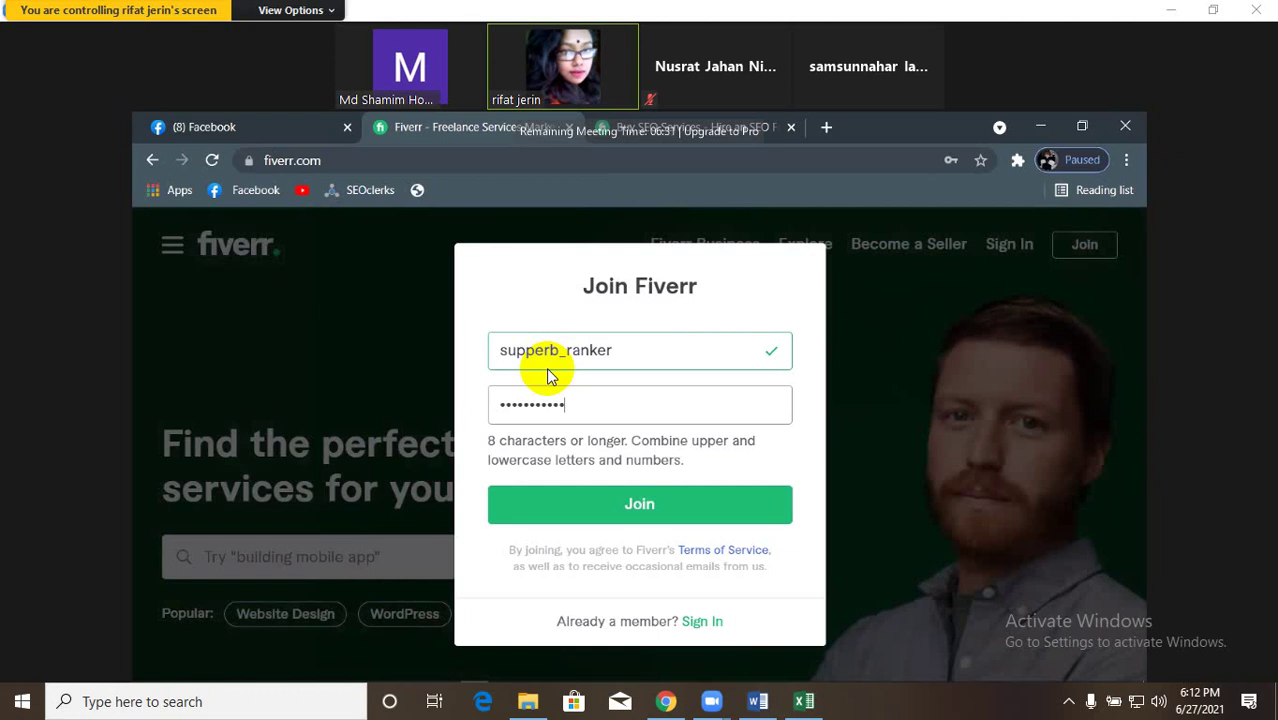
# Step: After the length error, delete the password and type a longer valid password
pyautogui.click(620, 512)
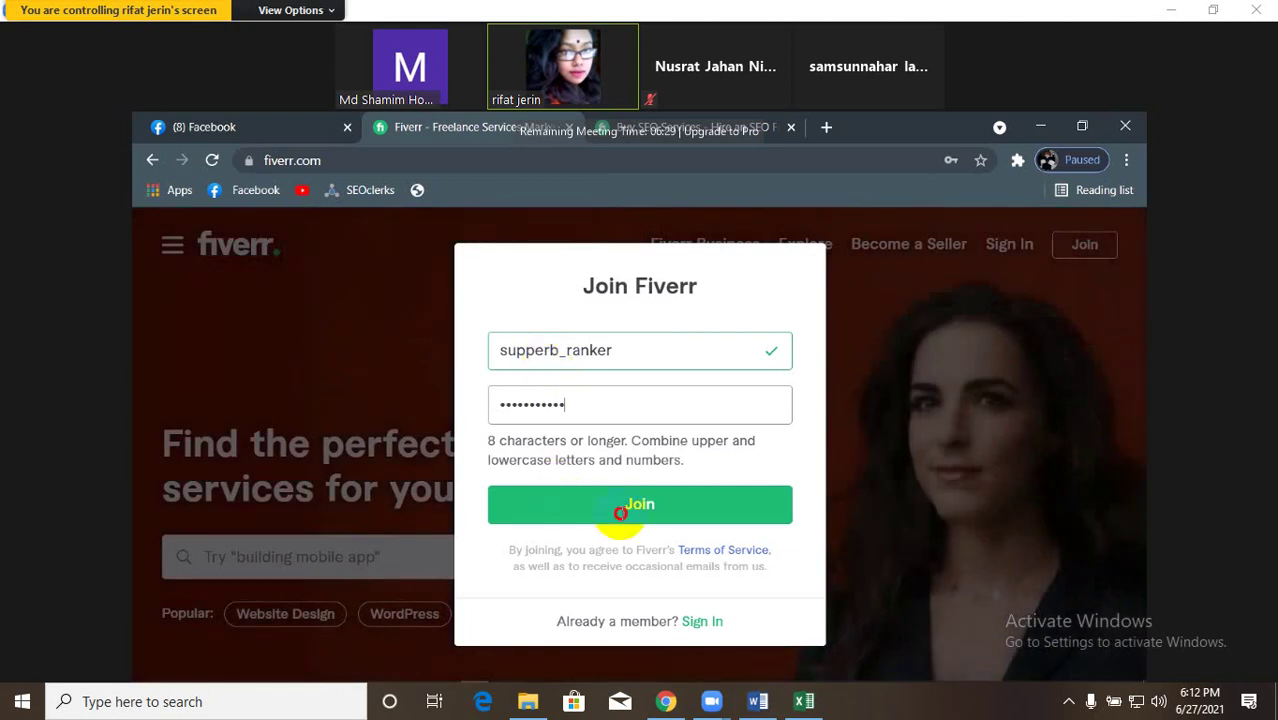
pyautogui.click(621, 518)
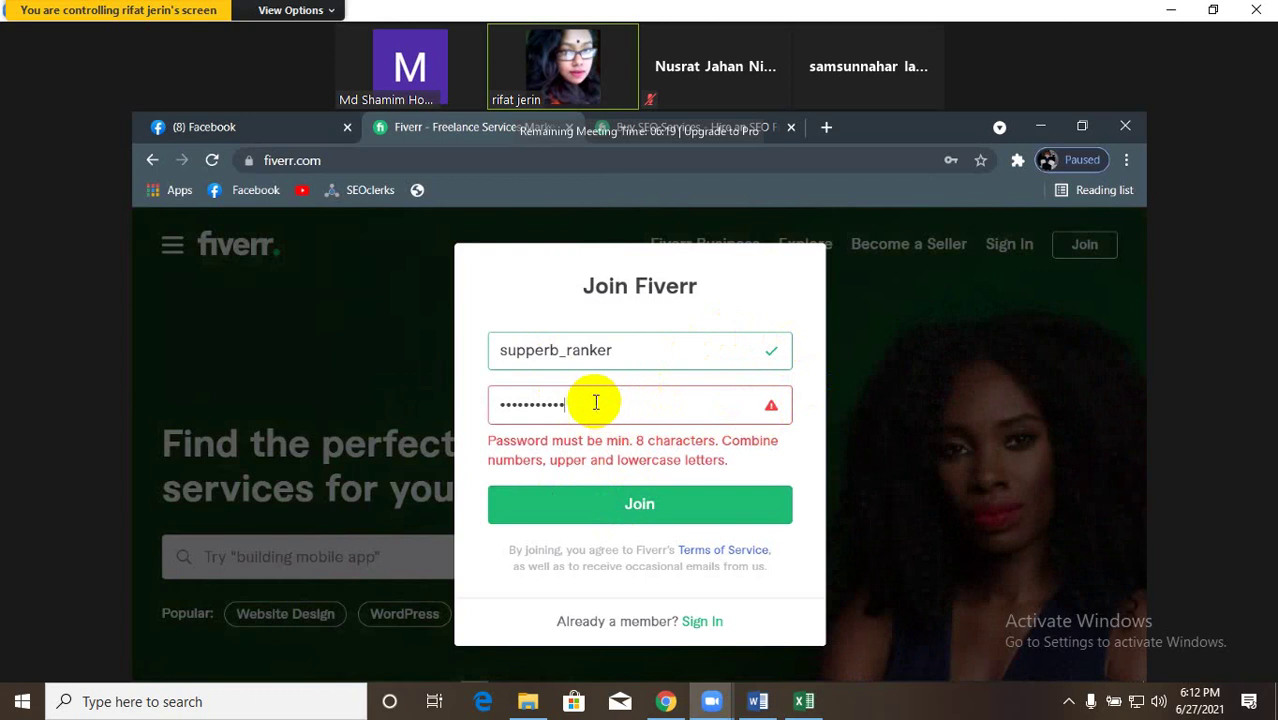
pyautogui.moveTo(485, 402); pyautogui.dragTo(617, 406)
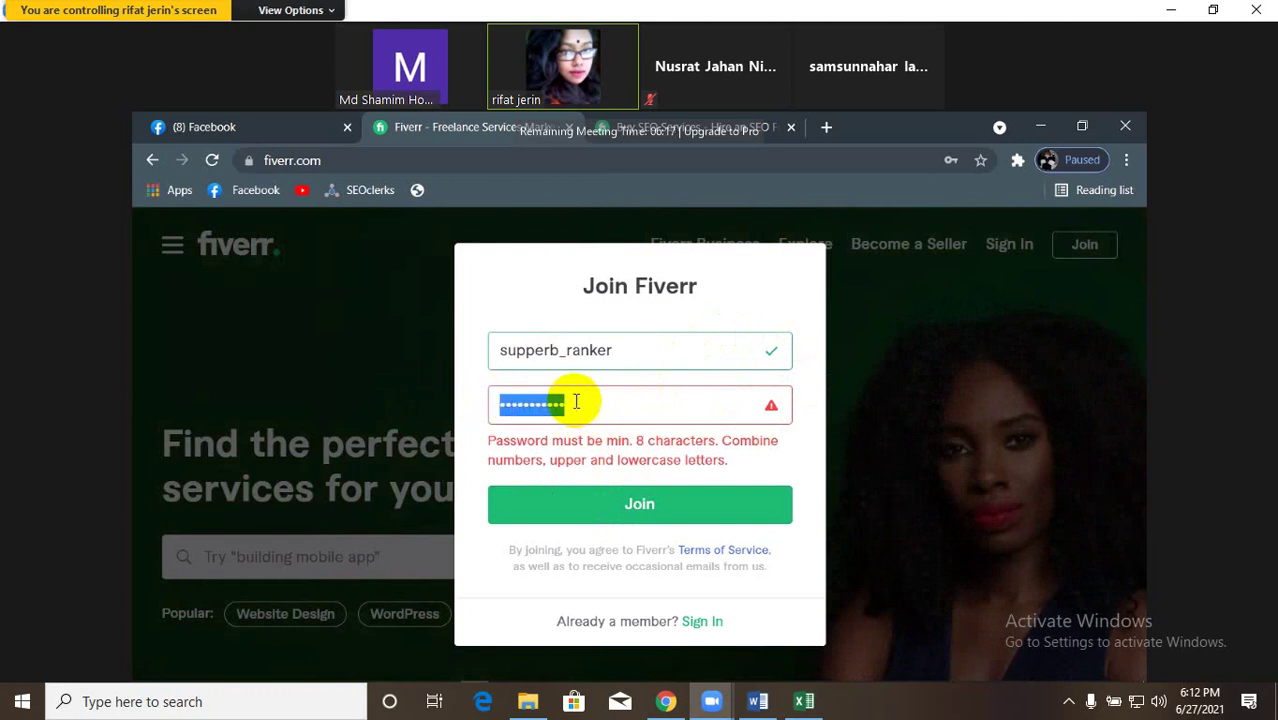
pyautogui.click(651, 418)
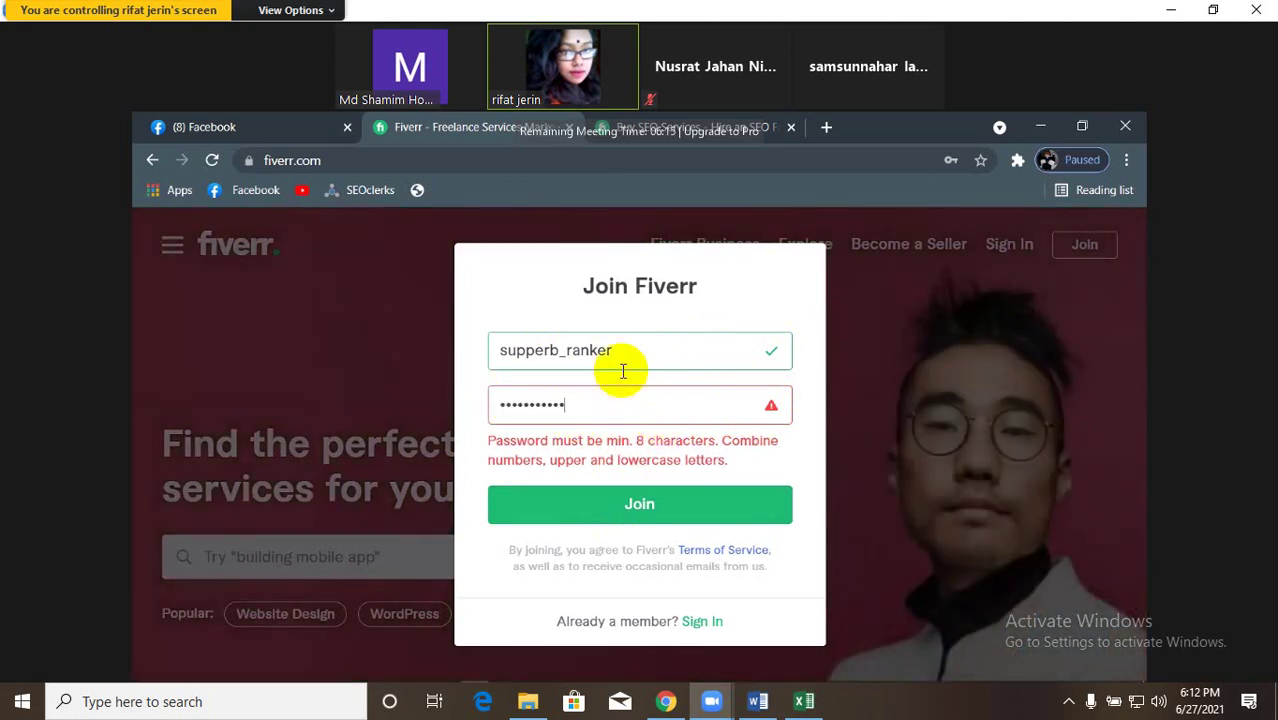
pyautogui.click(505, 405)
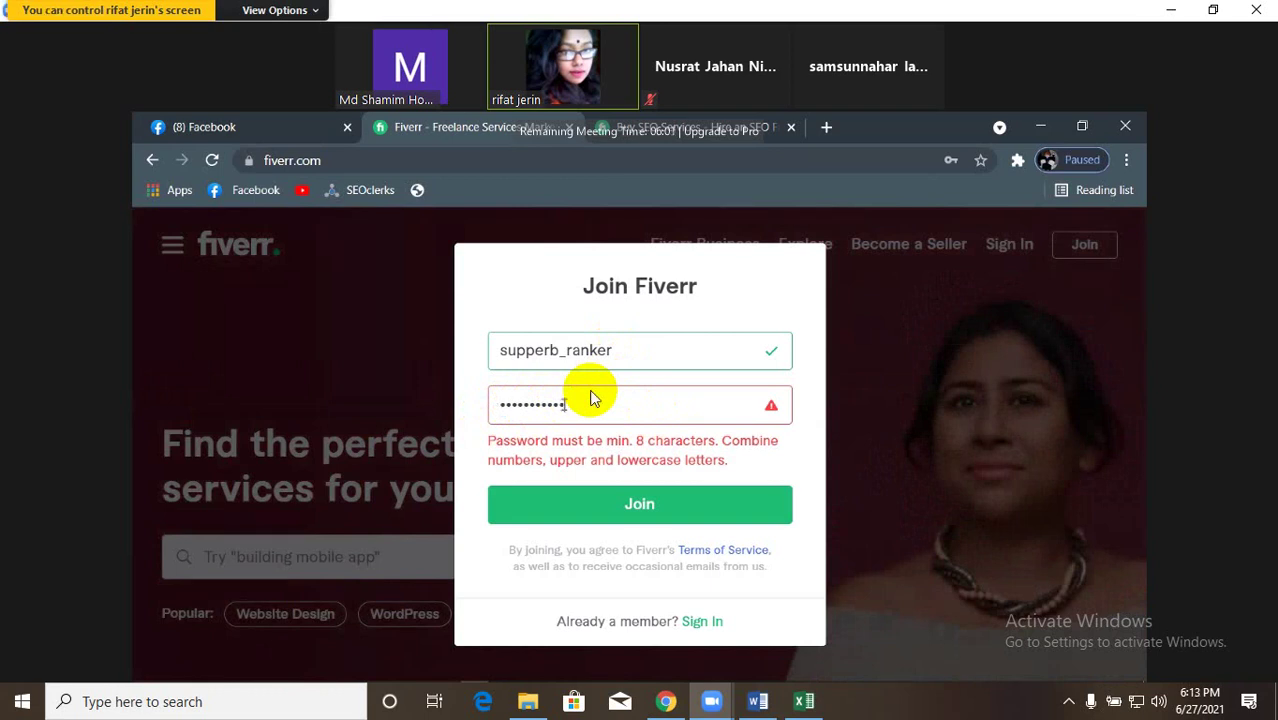
pyautogui.click(590, 397)
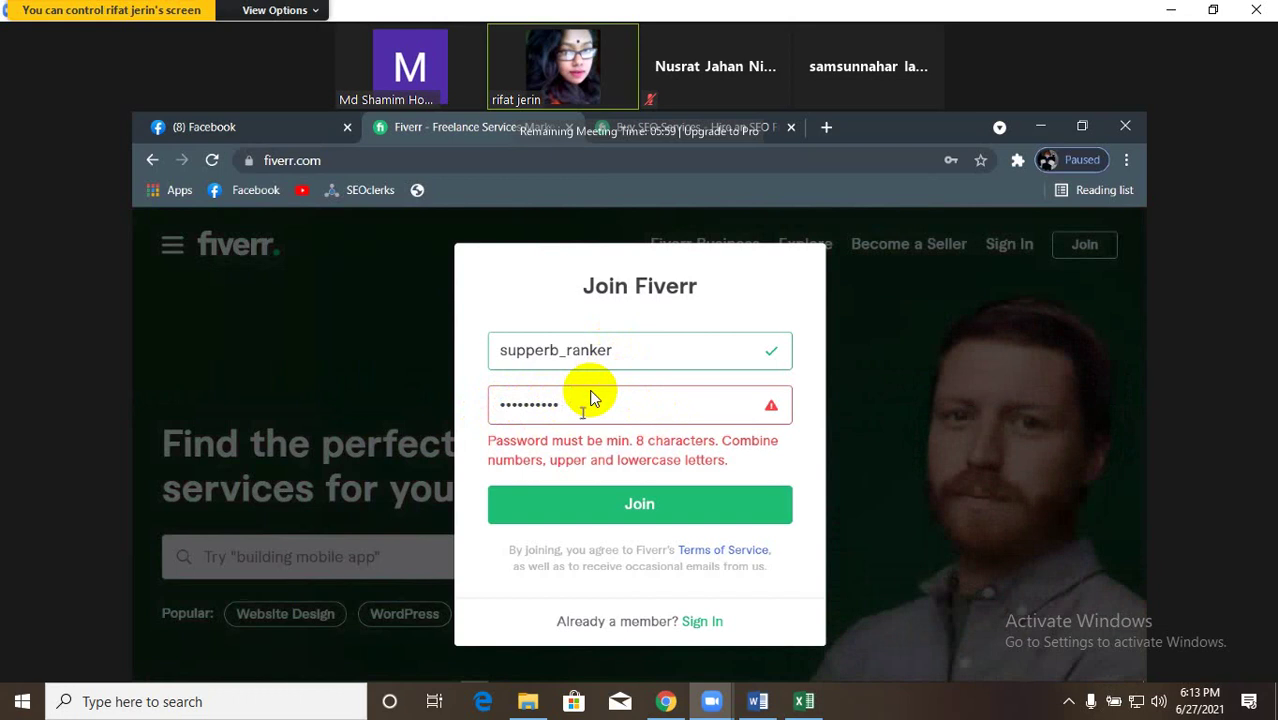
pyautogui.press('BackSpace')
pyautogui.press('BackSpace')
pyautogui.press('BackSpace')
pyautogui.press('BackSpace')
pyautogui.press('BackSpace')
pyautogui.press('BackSpace')
pyautogui.press('BackSpace')
pyautogui.press('BackSpace')
pyautogui.press('BackSpace')
pyautogui.press('BackSpace')
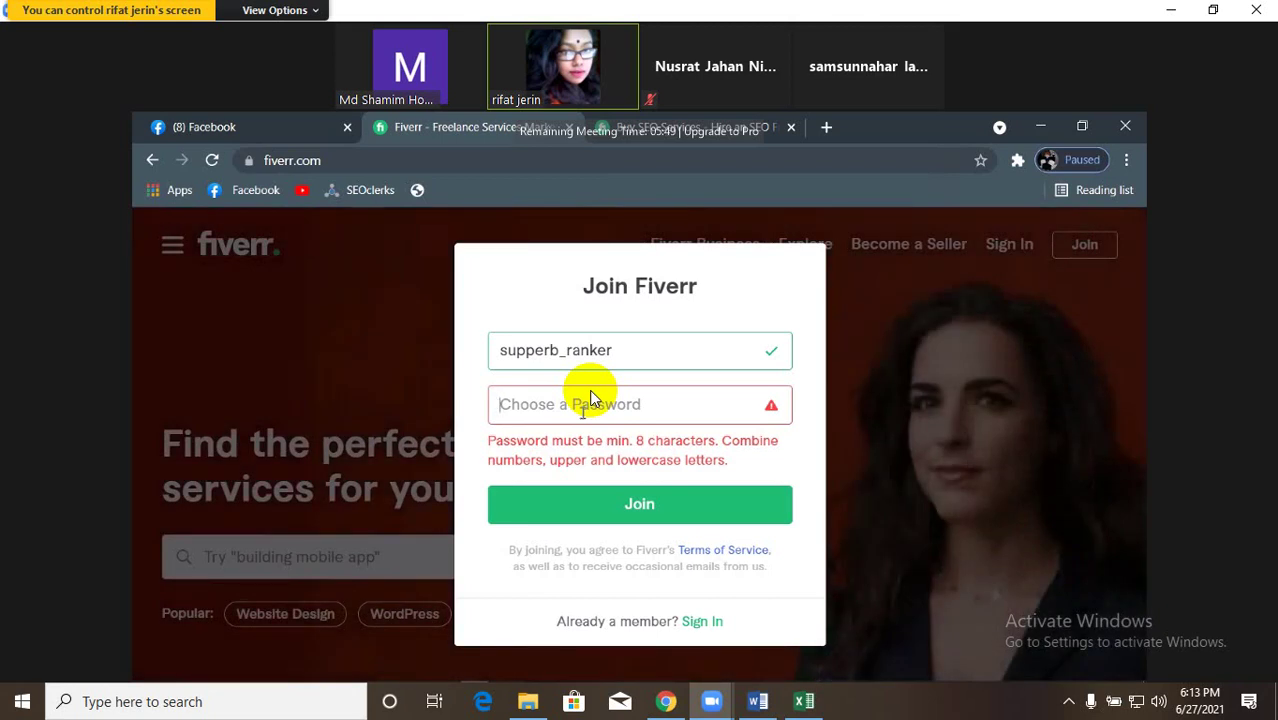
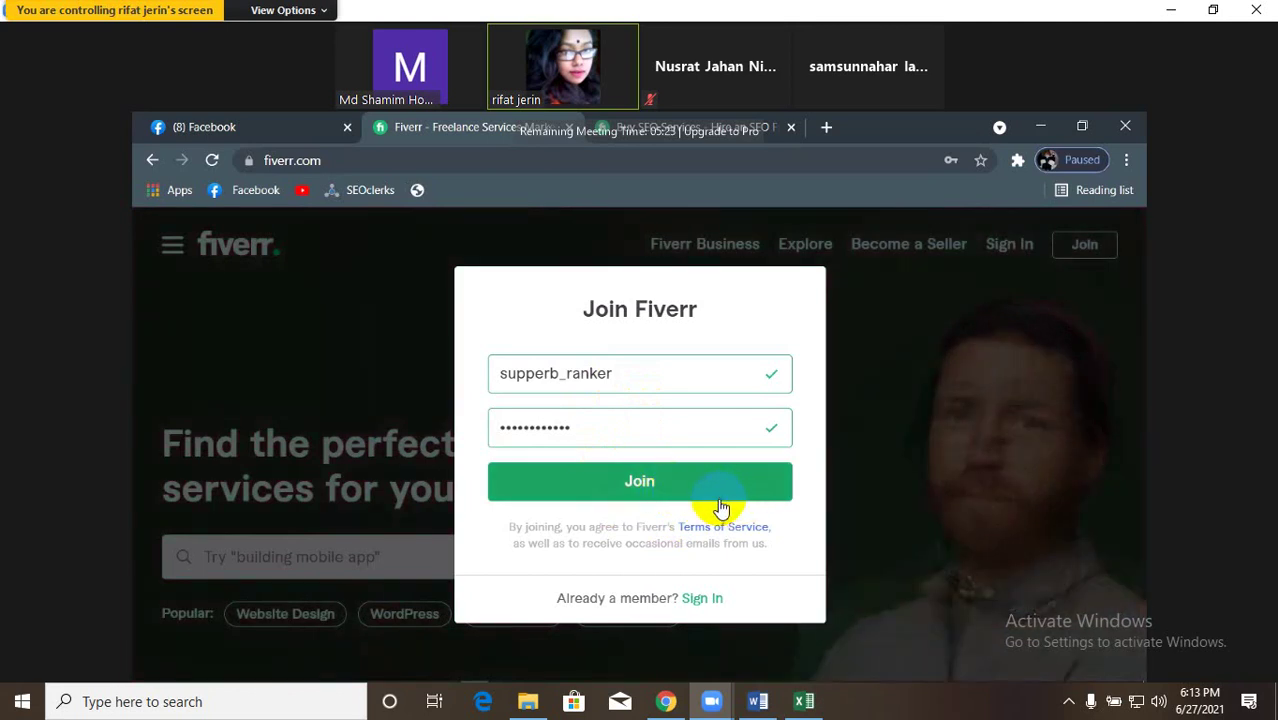
# Step: Submit the Join form to create the account, then open a new Chrome tab
pyautogui.click(643, 486)
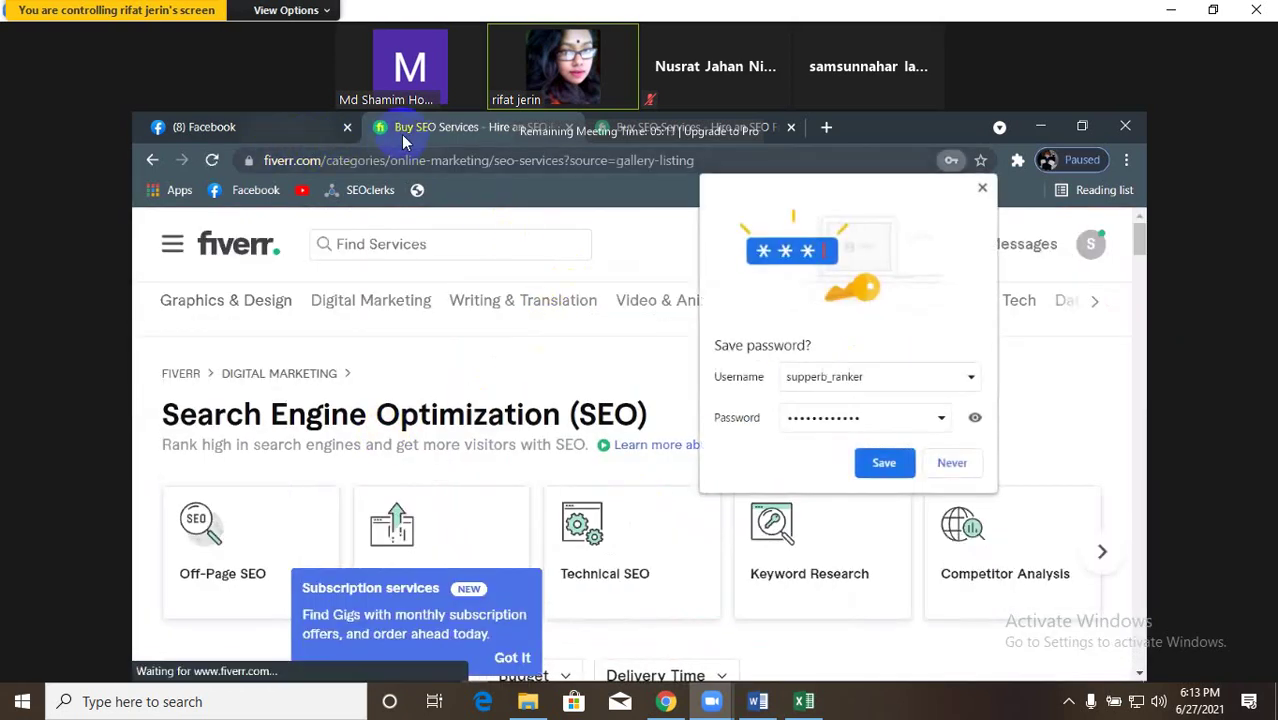
pyautogui.click(826, 127)
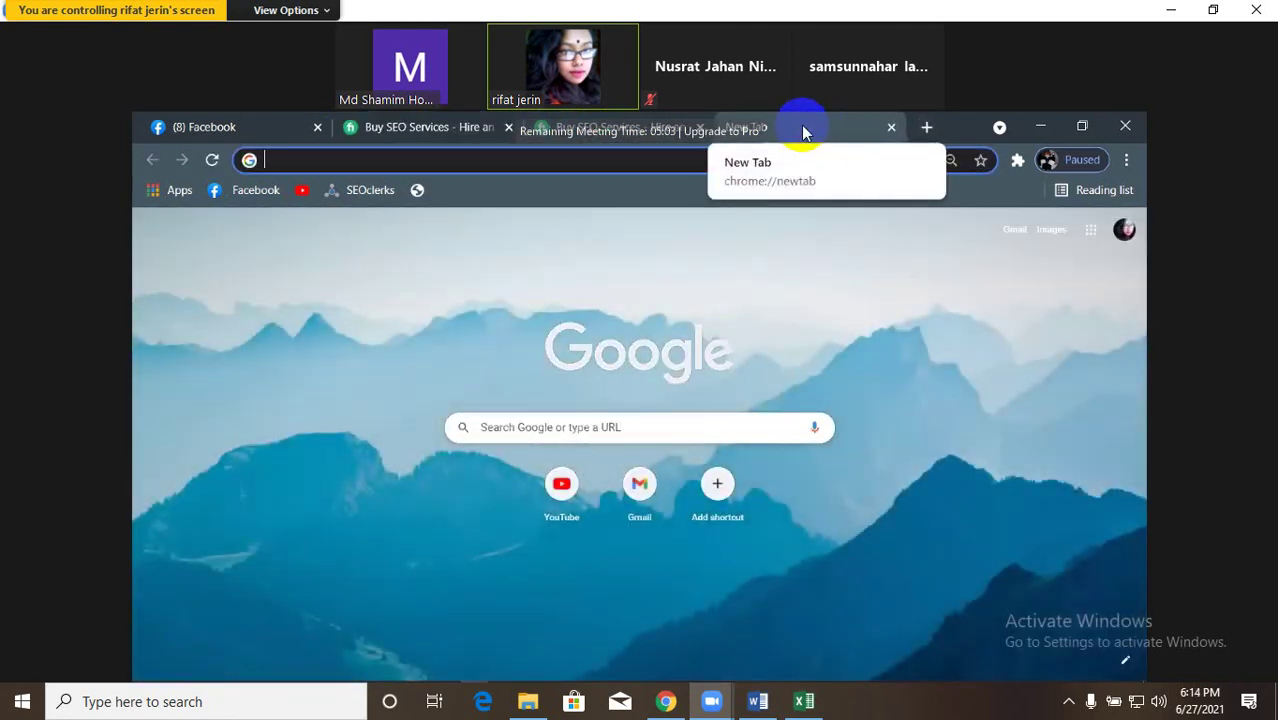
# Step: Go to gmail.com and open the inbox with the account setup message
pyautogui.write('gma')
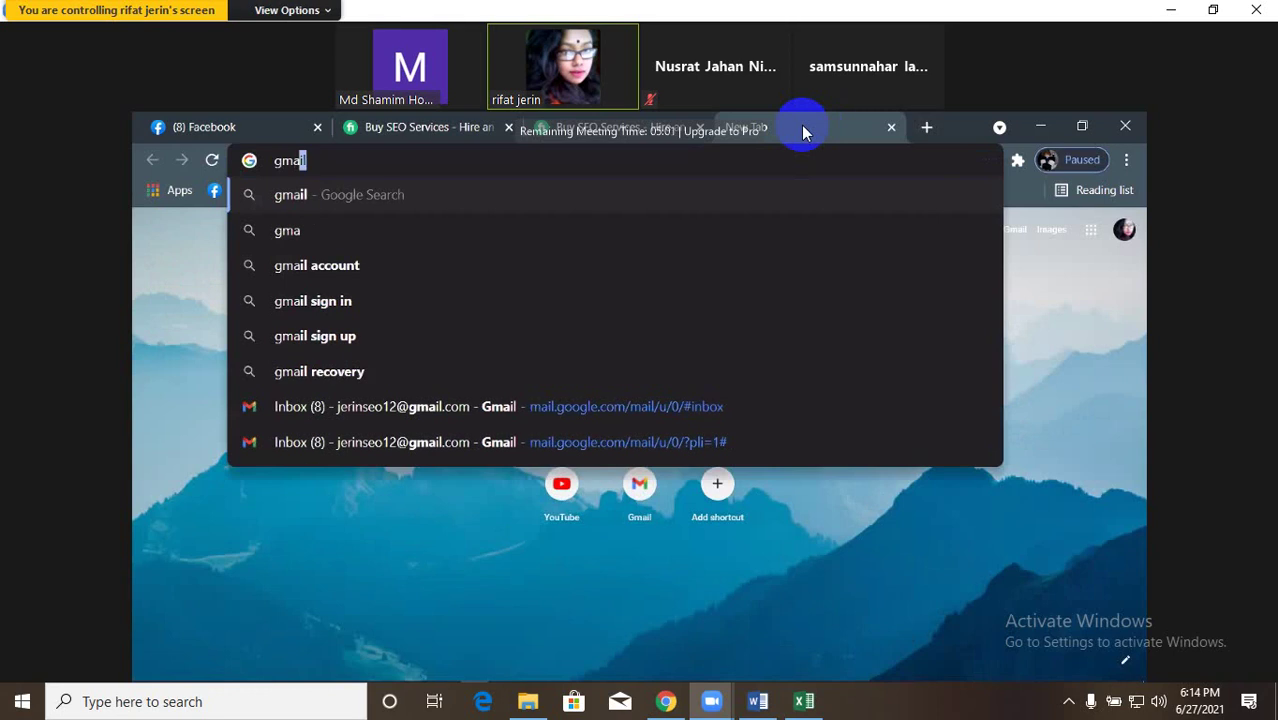
pyautogui.write('il.')
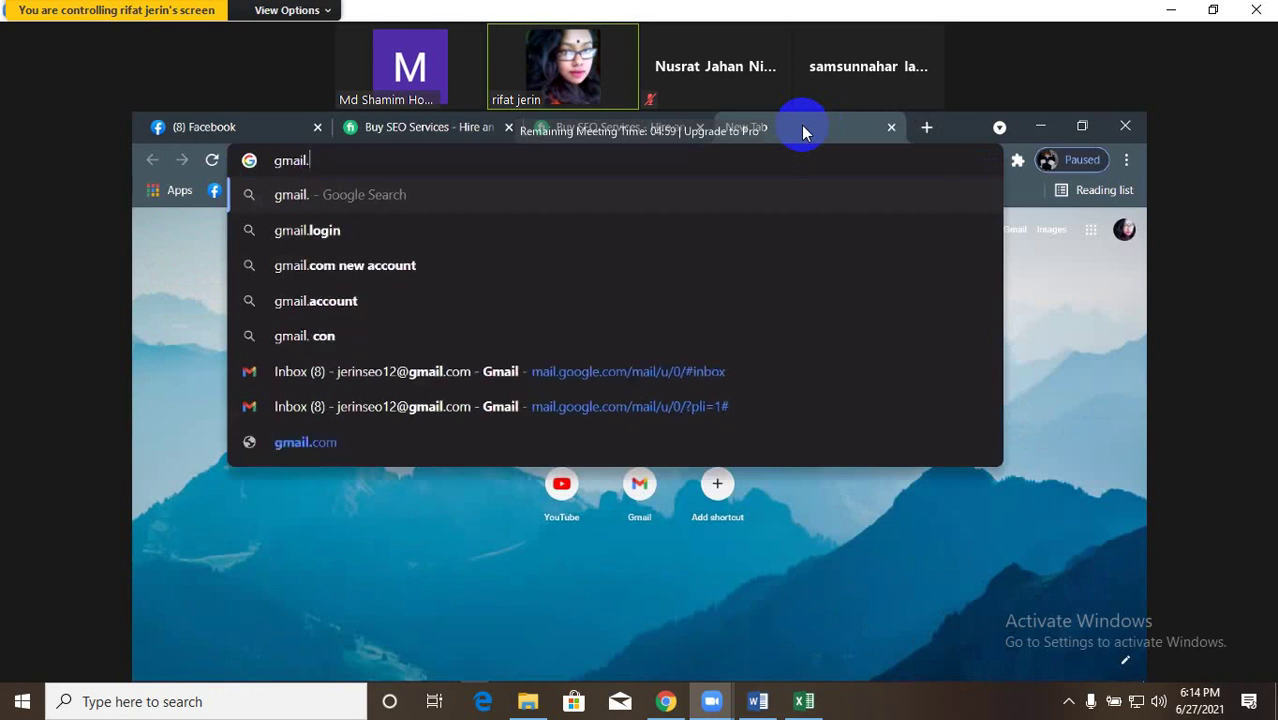
pyautogui.write('com')
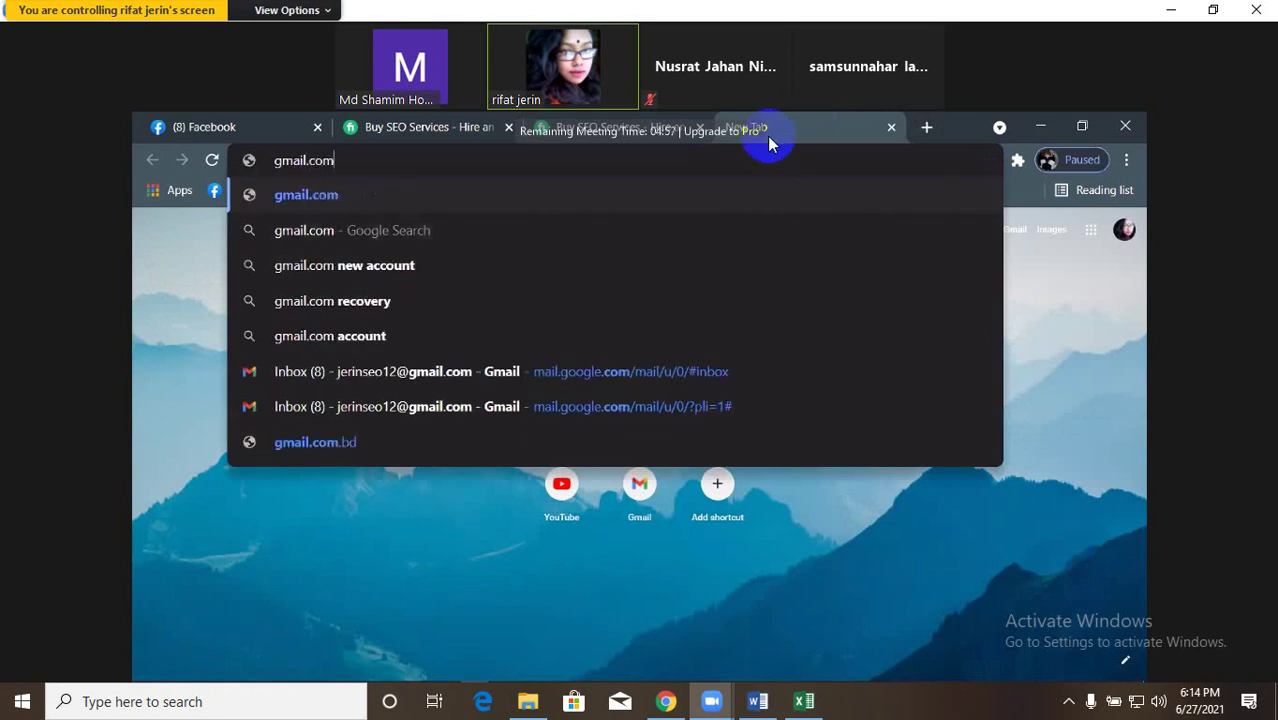
pyautogui.click(410, 383)
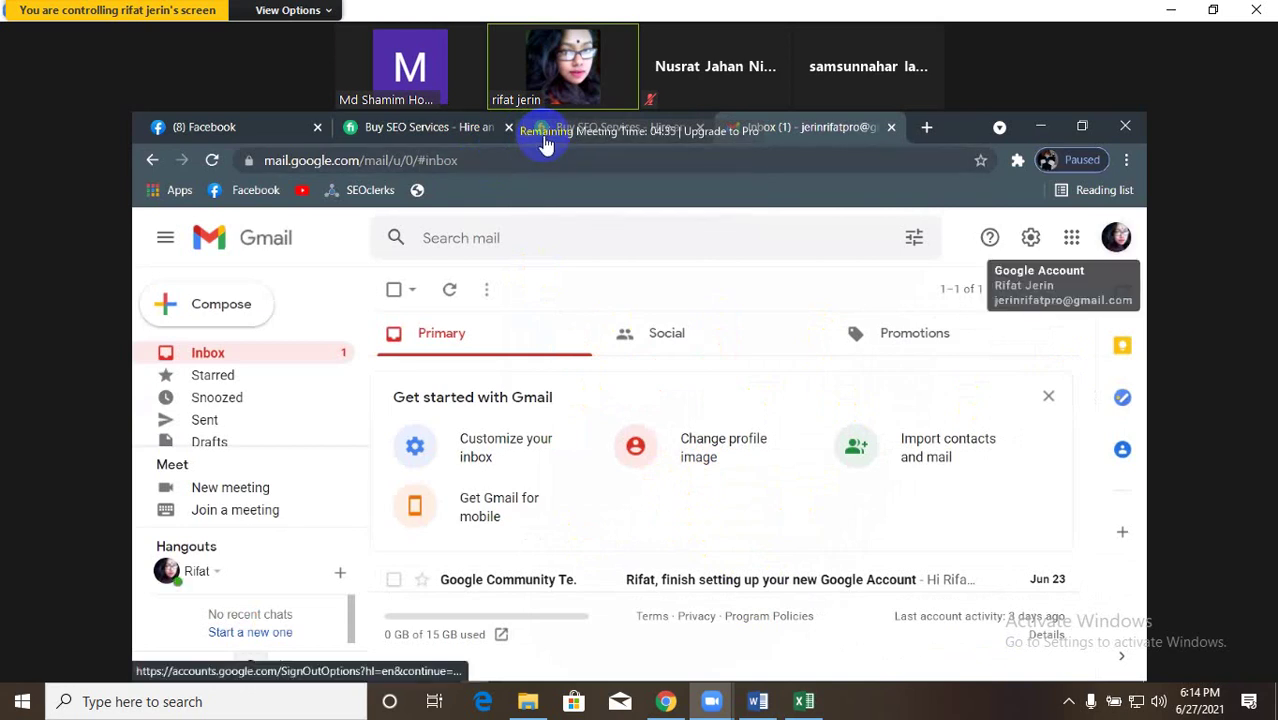
pyautogui.click(1070, 704)
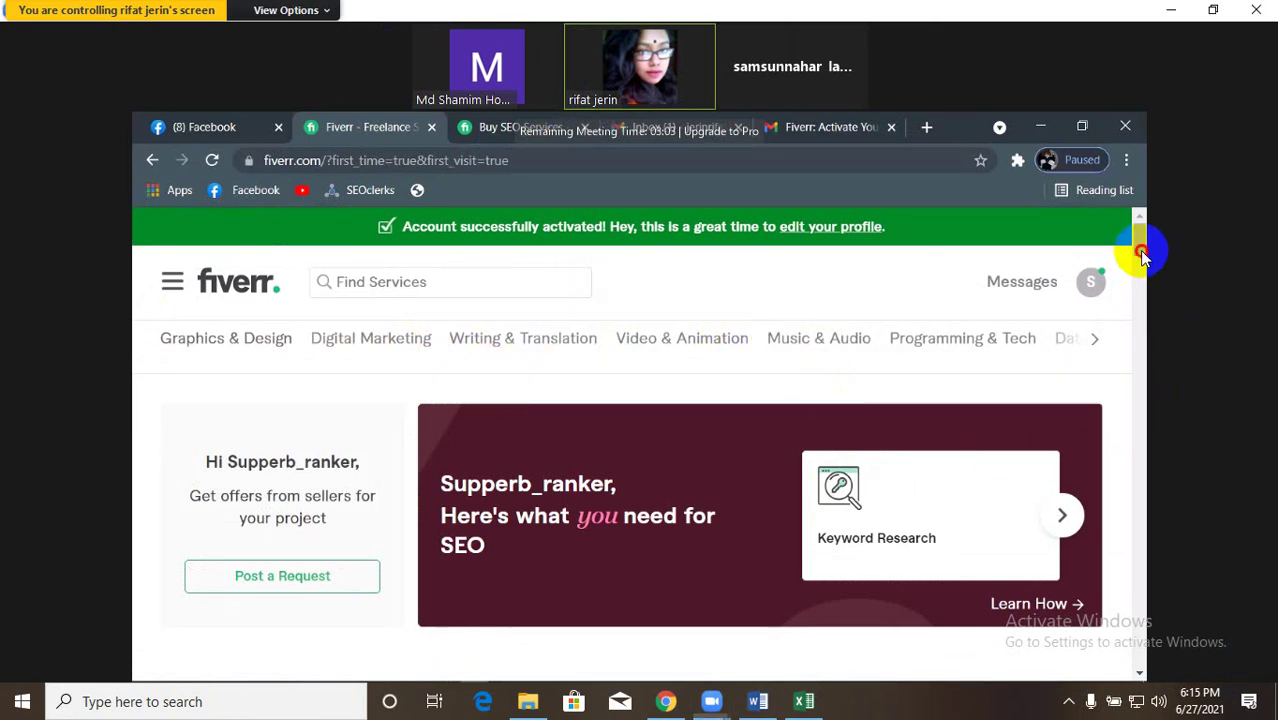
# Step: Scroll through the activated account's Fiverr home page
pyautogui.scroll(-3, 1136, 320)
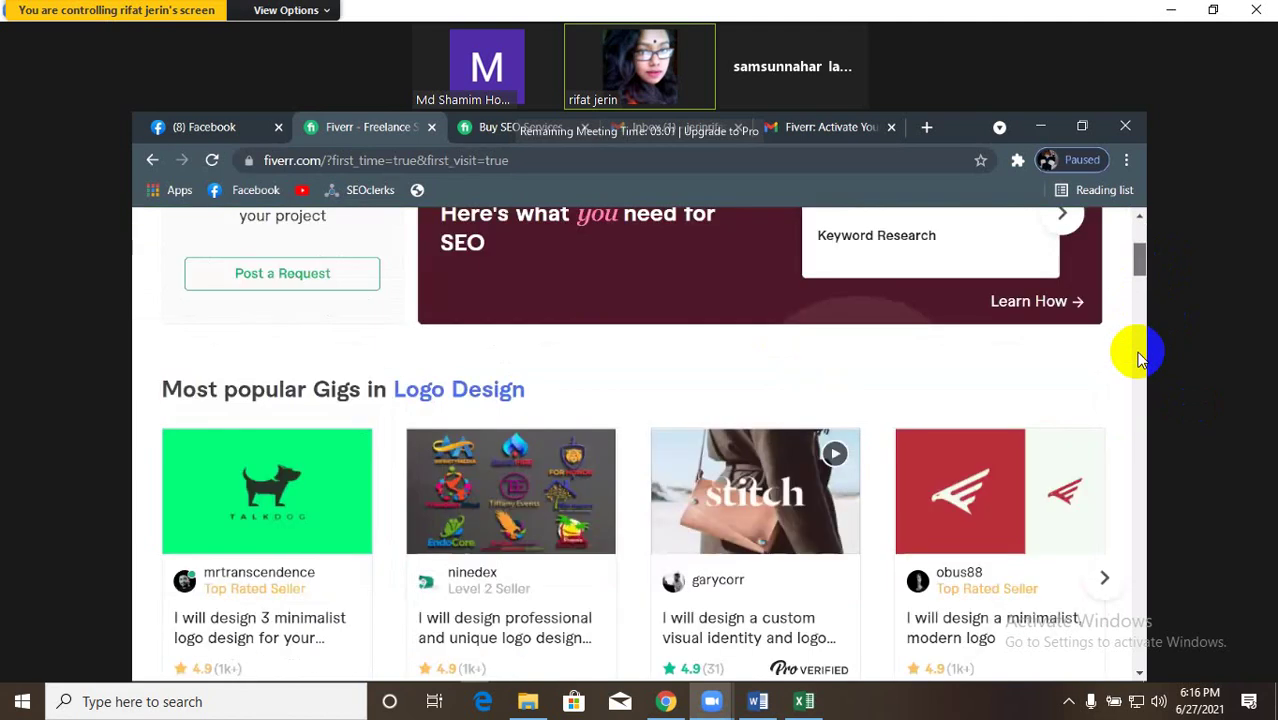
pyautogui.scroll(-10, 1140, 358)
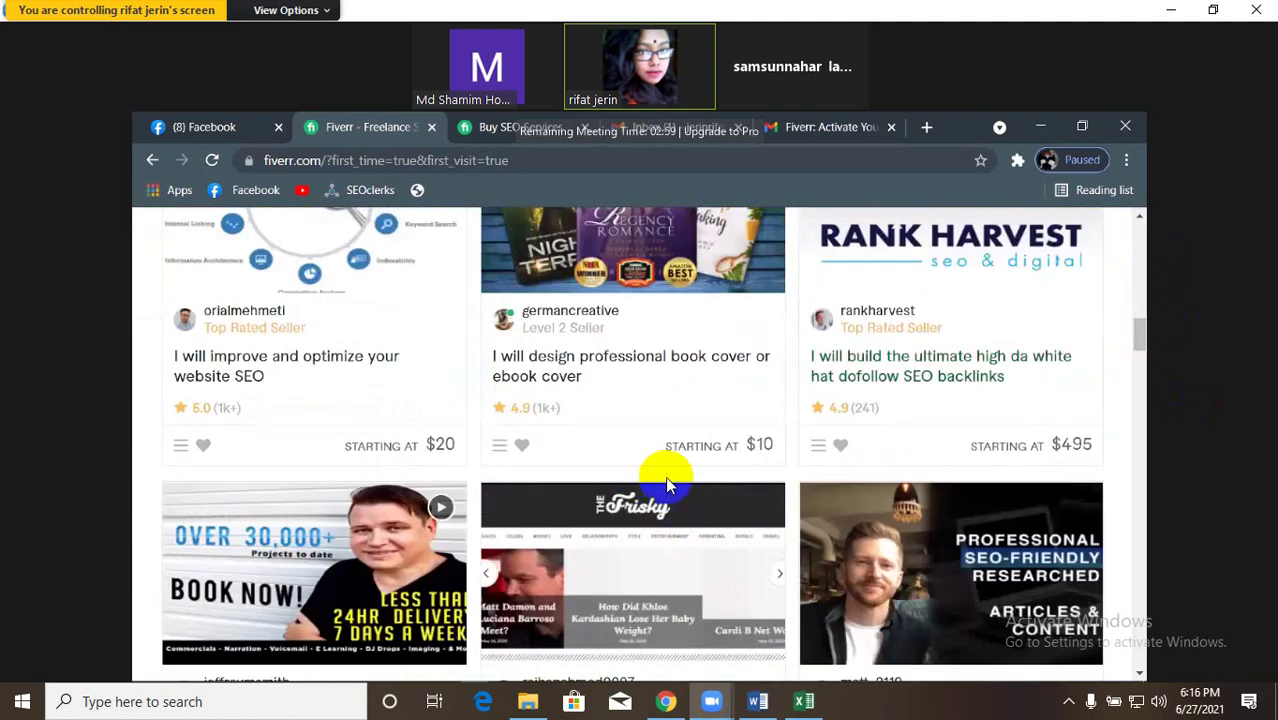
pyautogui.click(1140, 318)
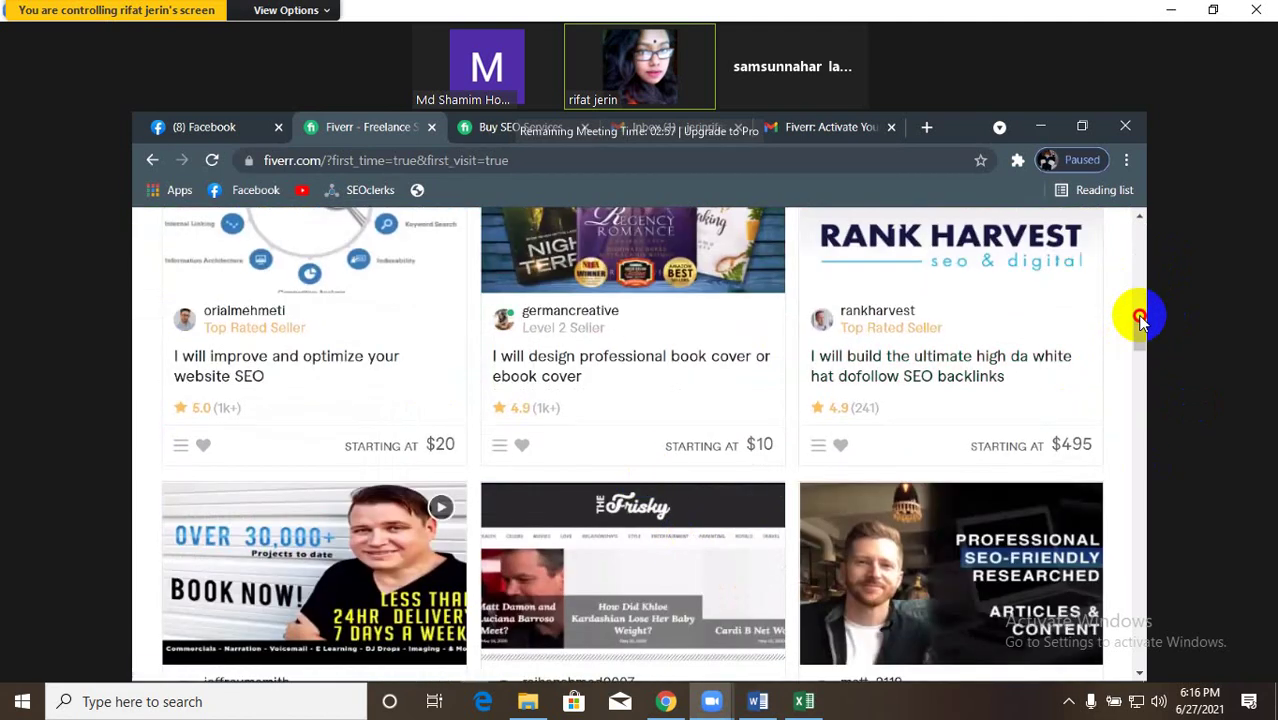
pyautogui.moveTo(1140, 318); pyautogui.dragTo(1138, 316)
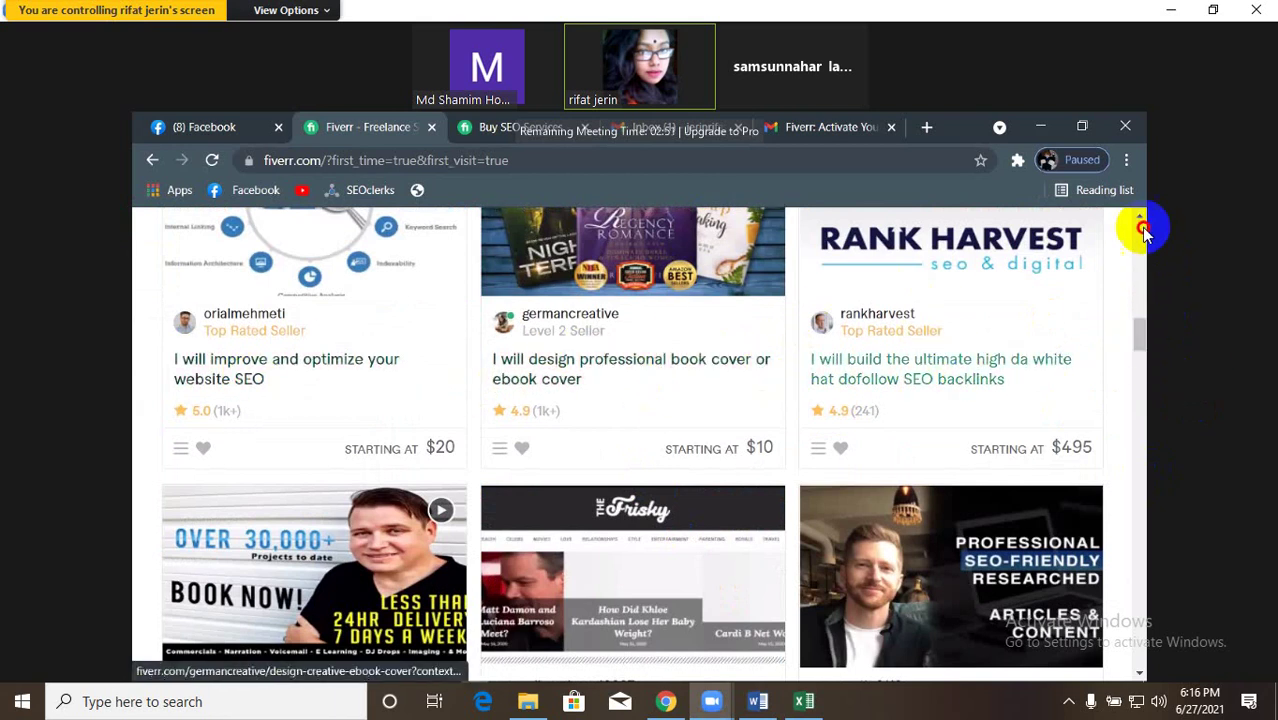
pyautogui.moveTo(1139, 323); pyautogui.dragTo(1143, 262)
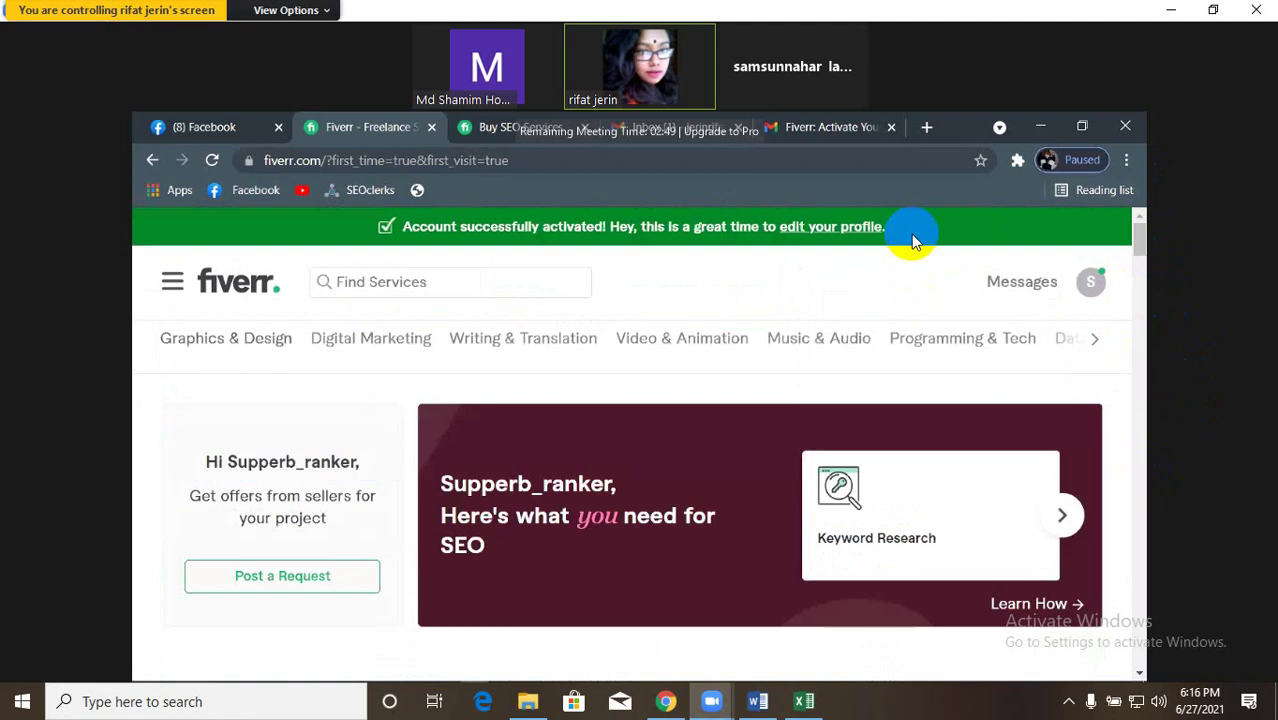
# Step: Go to the Start Selling page from the avatar's account menu
pyautogui.click(1089, 298)
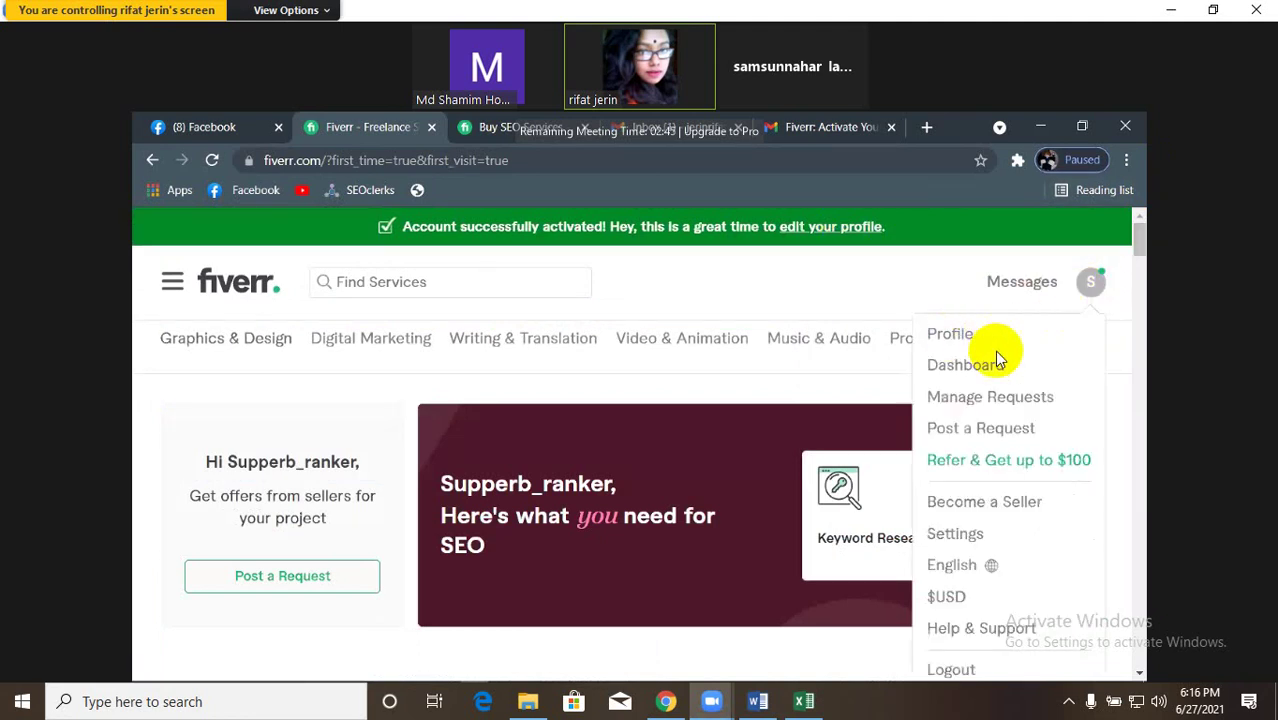
pyautogui.click(903, 295)
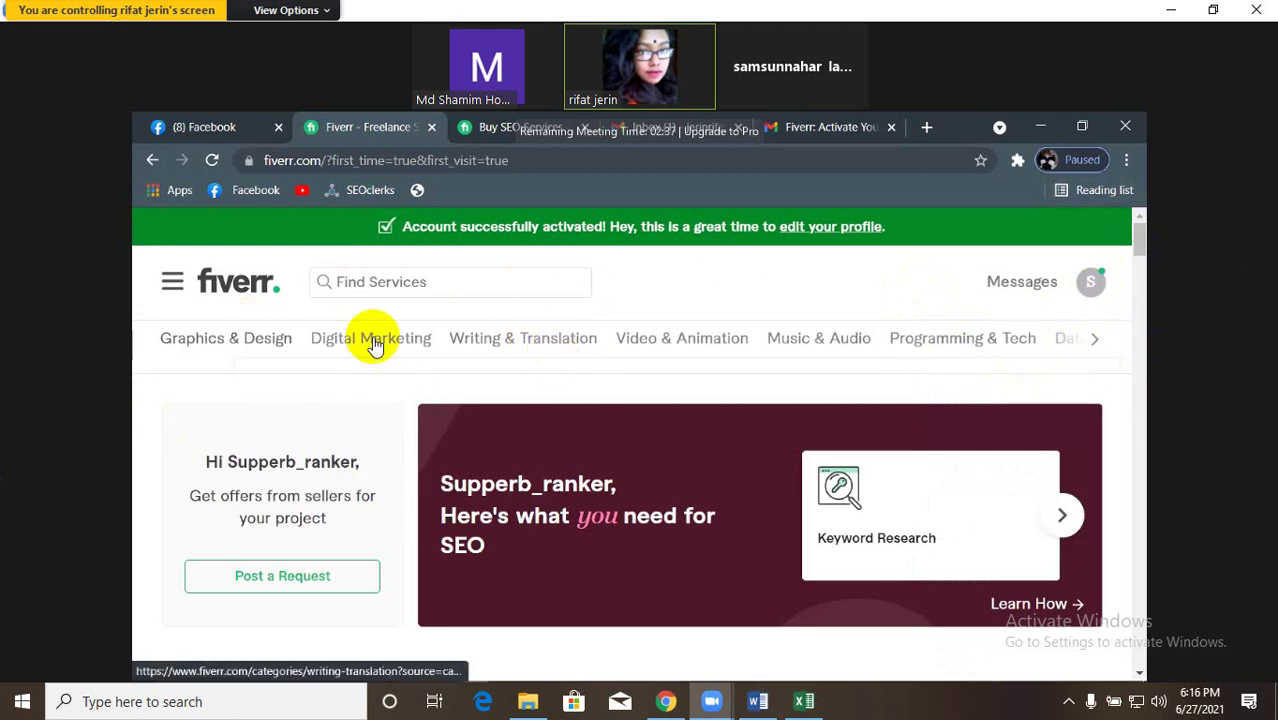
pyautogui.scroll(-1, 893, 447)
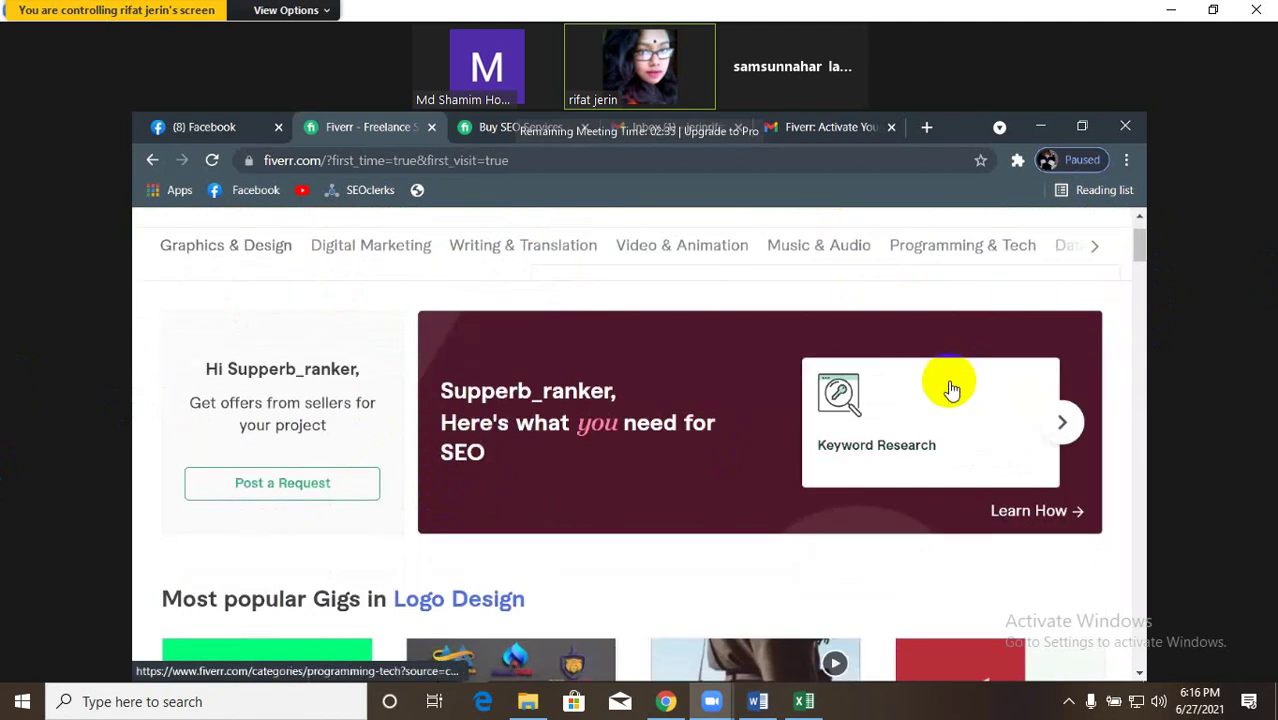
pyautogui.scroll(1, 1103, 290)
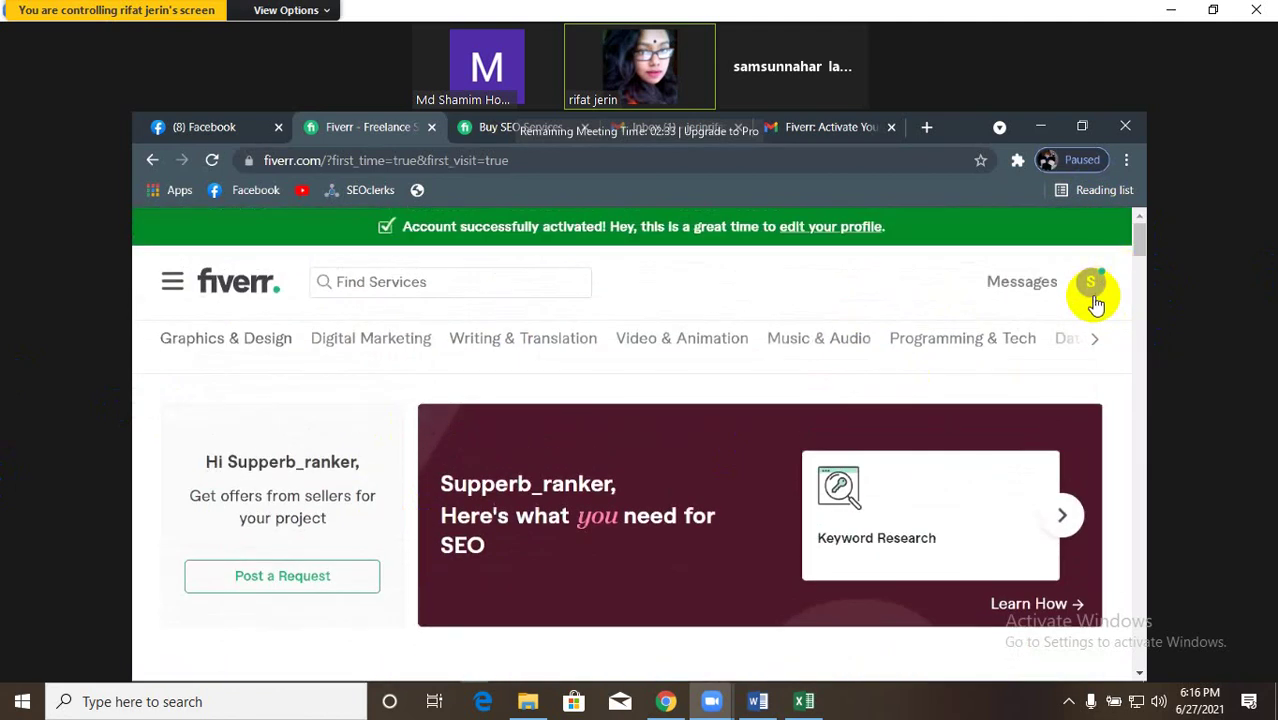
pyautogui.click(1095, 299)
pyautogui.click(1094, 300)
pyautogui.click(1097, 299)
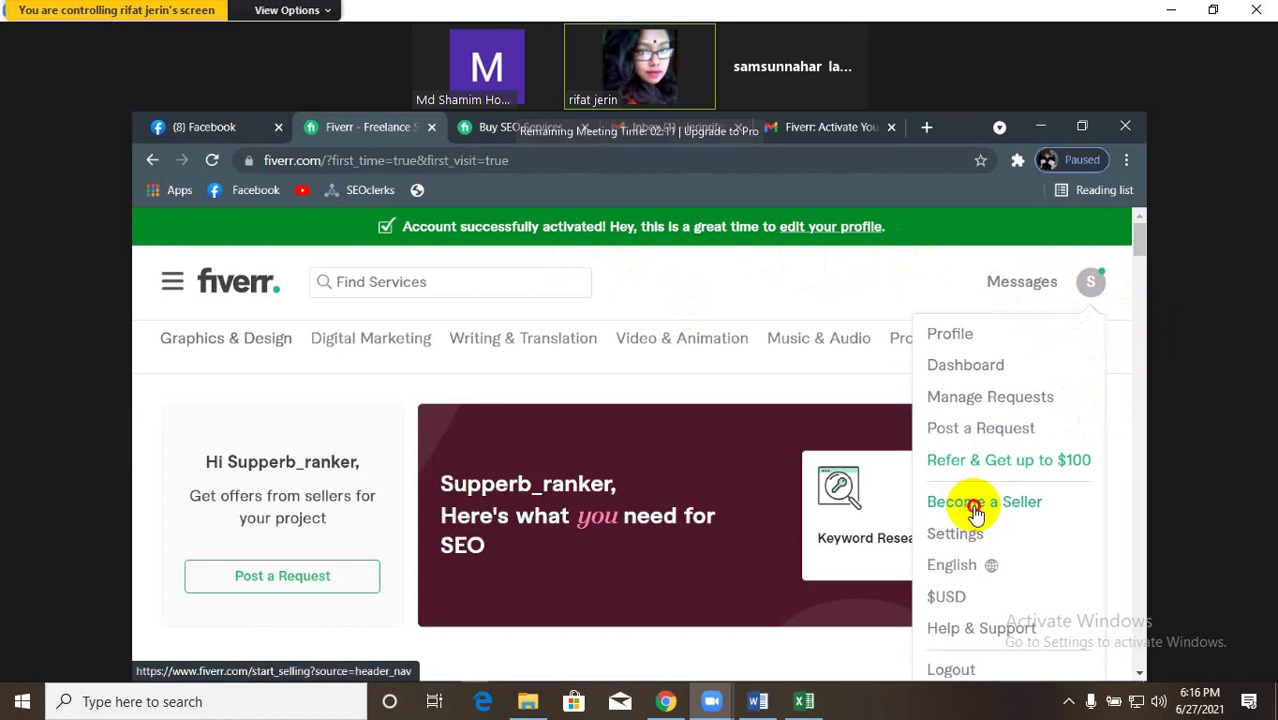
pyautogui.click(977, 514)
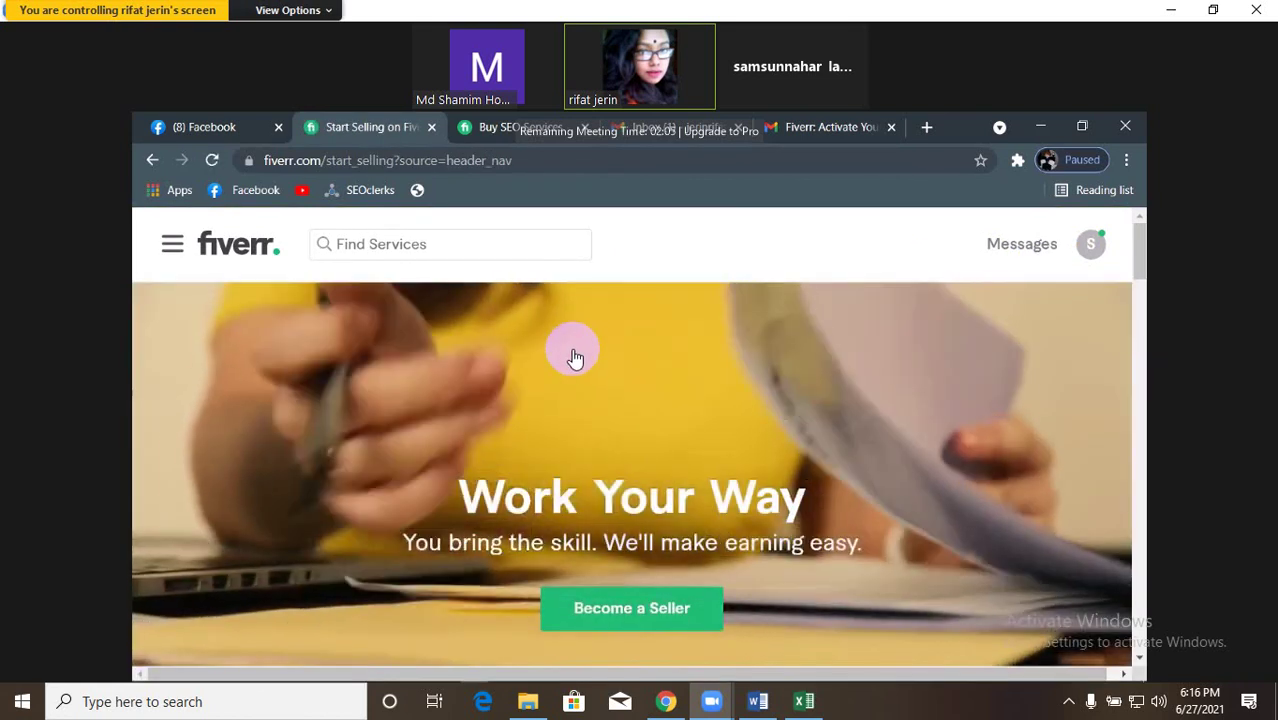
# Step: Choose Become a Seller and start seller signup to reach the 'Here's the breakdown' overview
pyautogui.scroll(-2, 1135, 273)
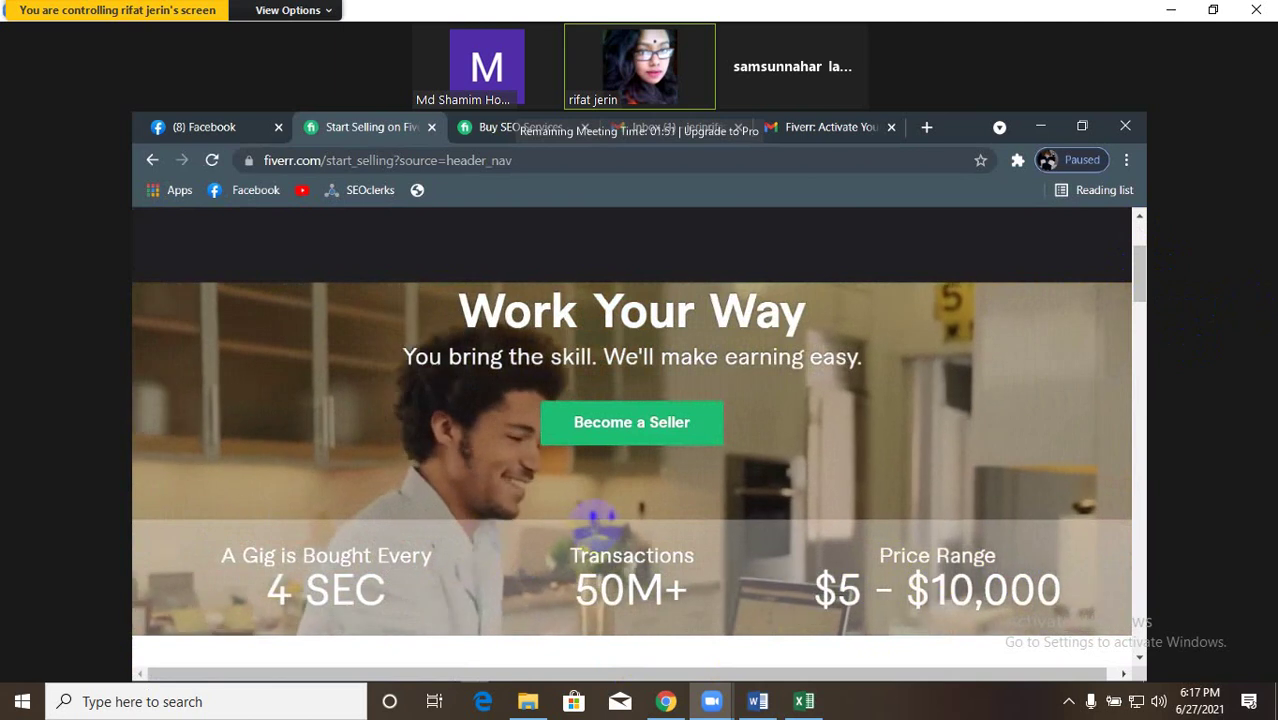
pyautogui.click(82, 592)
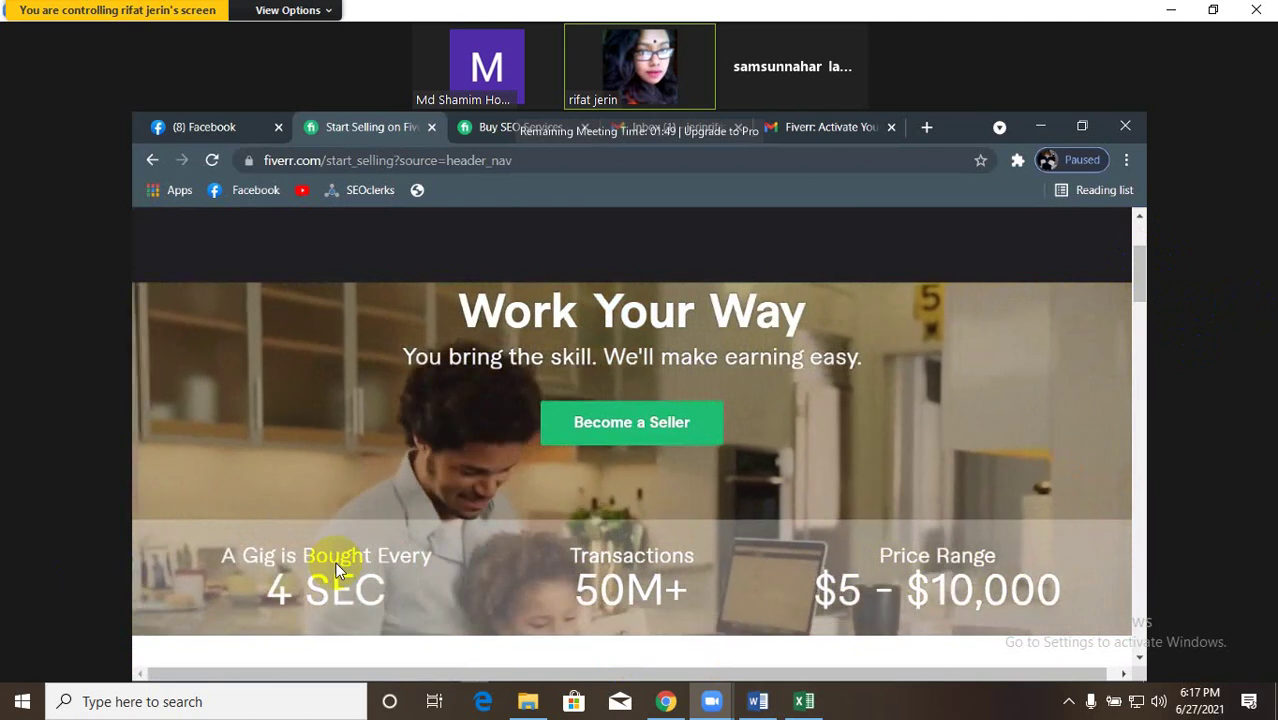
pyautogui.click(615, 450)
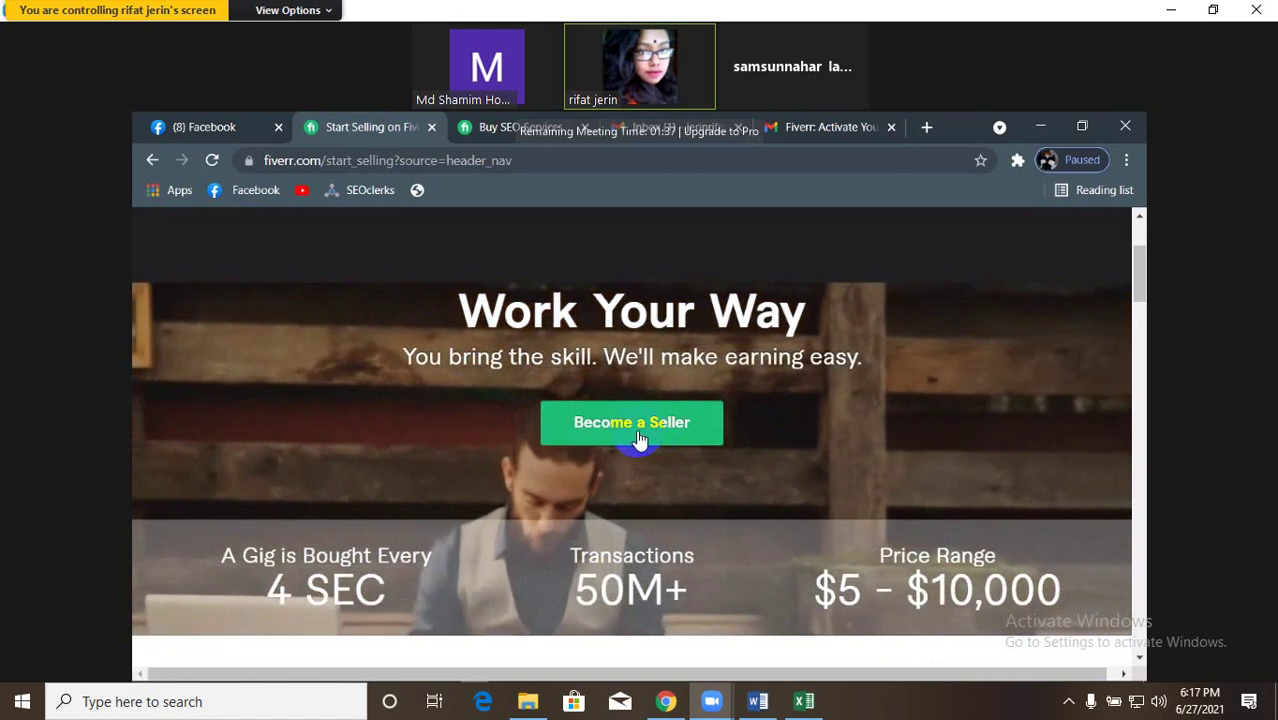
pyautogui.click(630, 436)
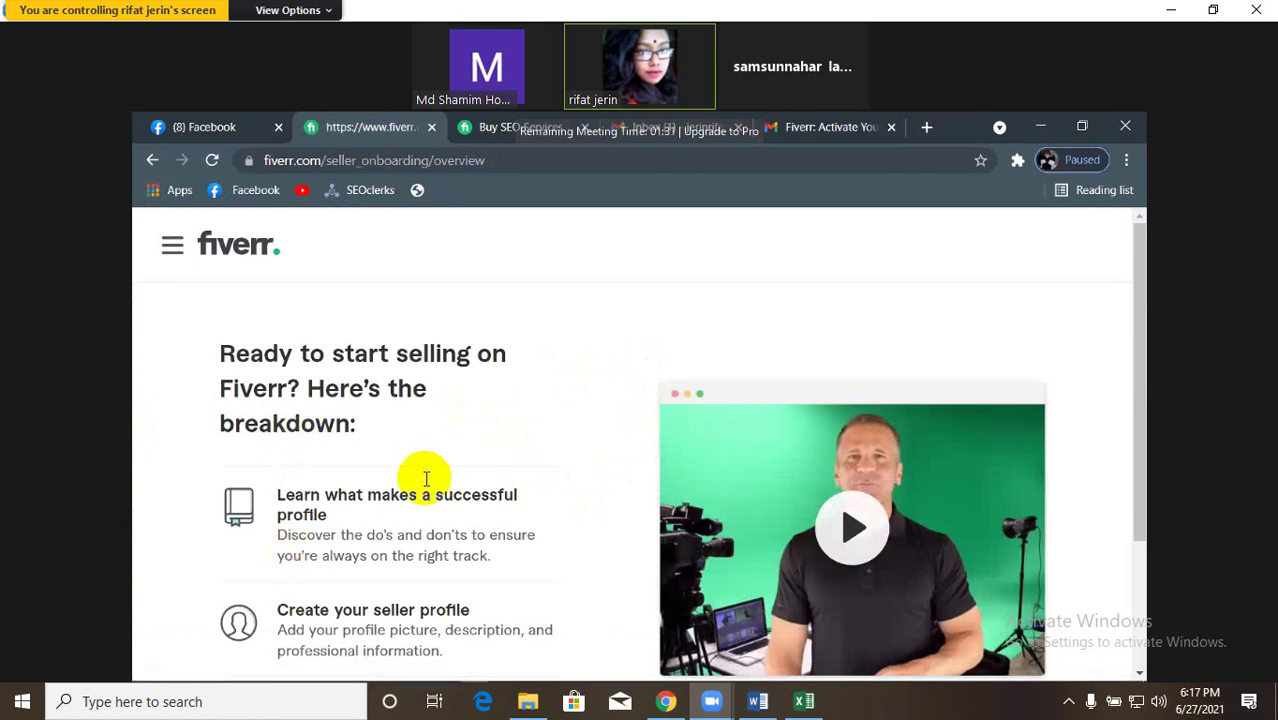
# Step: Continue from the selling breakdown to the 'What makes a successful Fiverr profile?' tips page
pyautogui.doubleClick(417, 385)
pyautogui.scroll(-2, 405, 392)
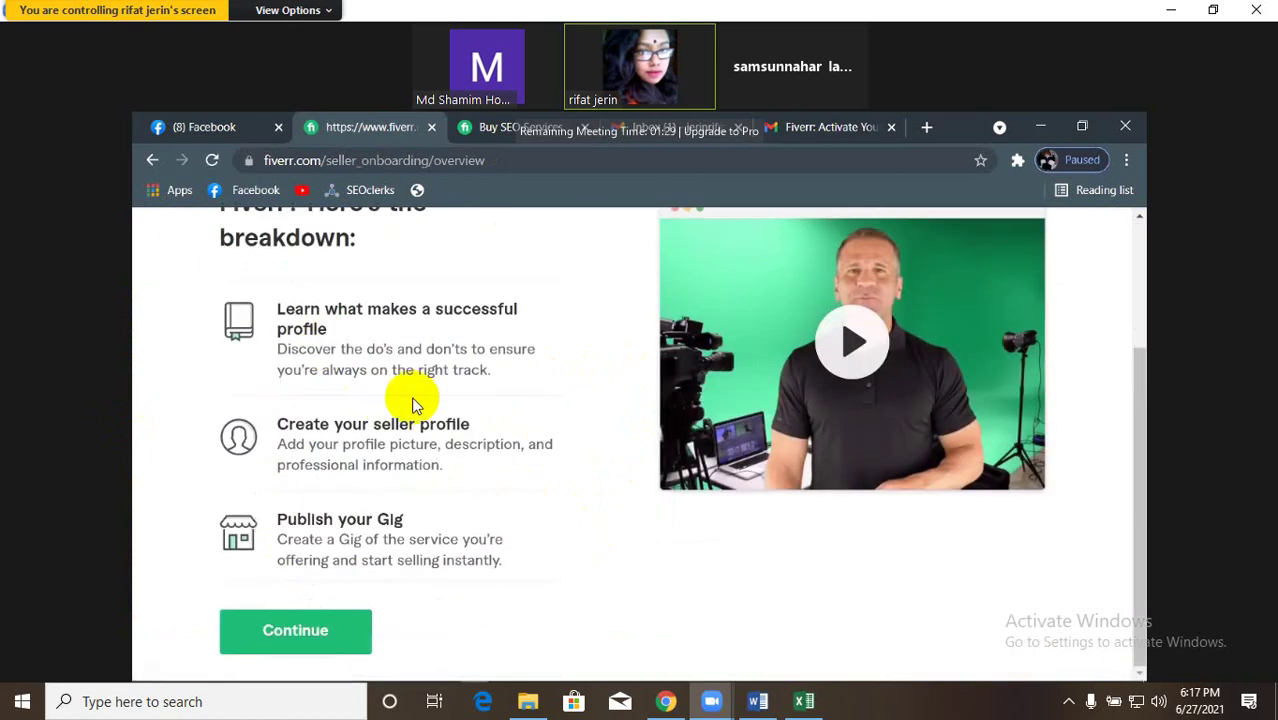
pyautogui.scroll(1, 335, 390)
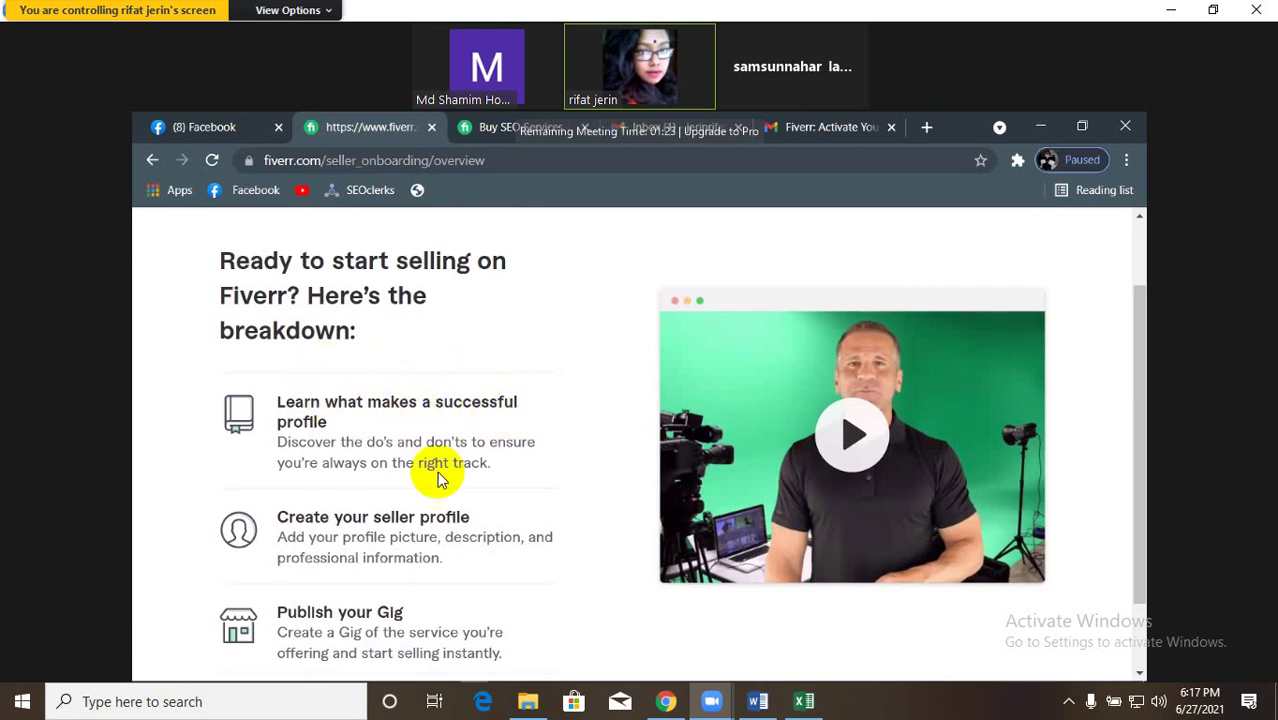
pyautogui.scroll(-2, 400, 500)
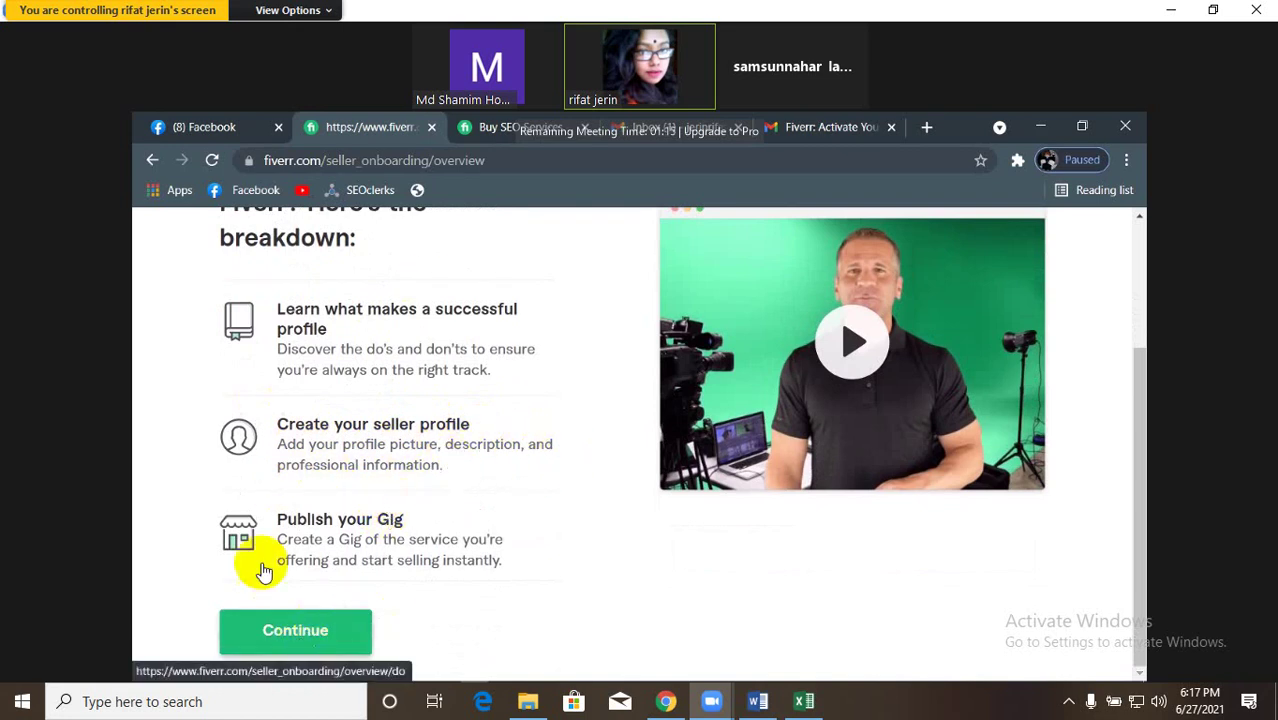
pyautogui.click(322, 636)
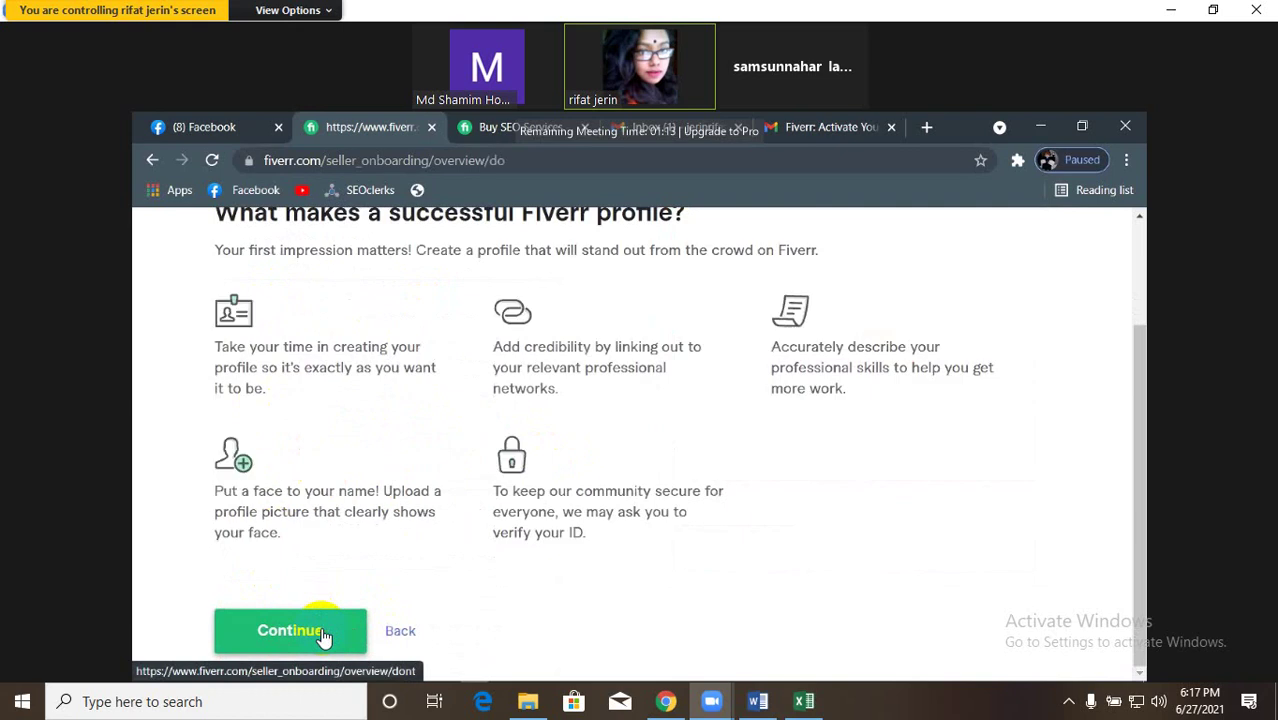
pyautogui.scroll(1, 471, 408)
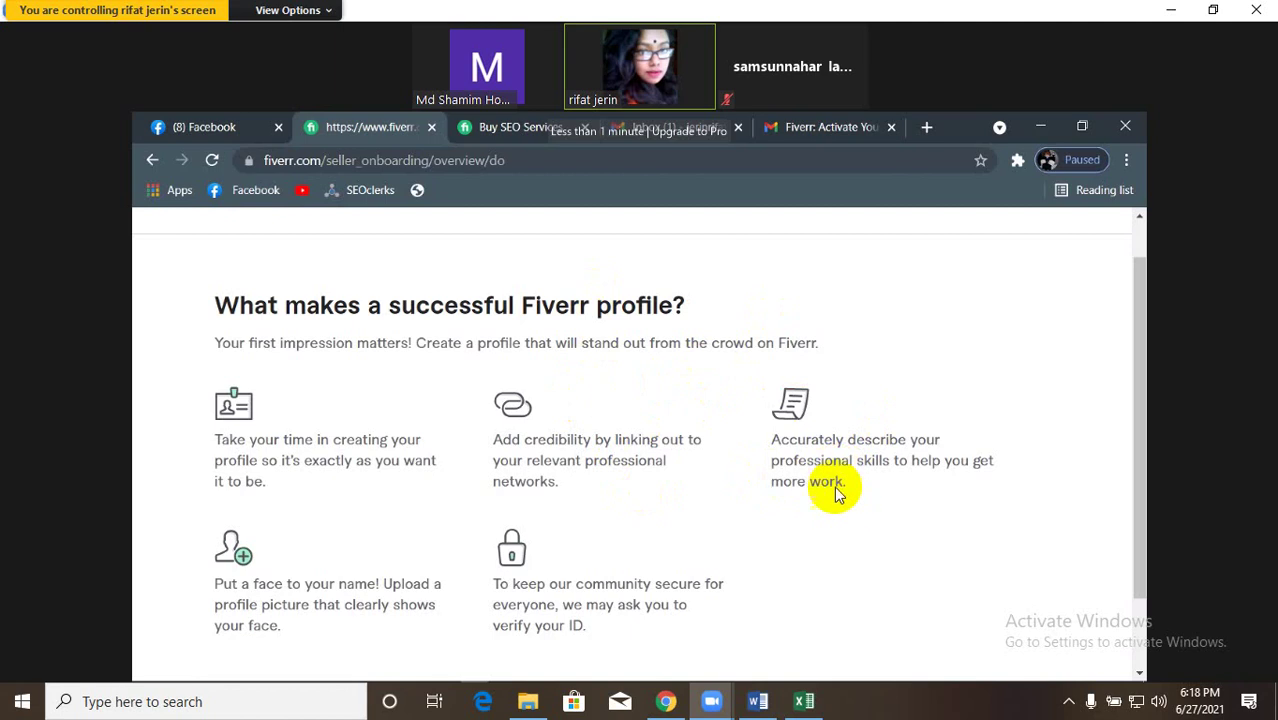
pyautogui.scroll(-1, 757, 483)
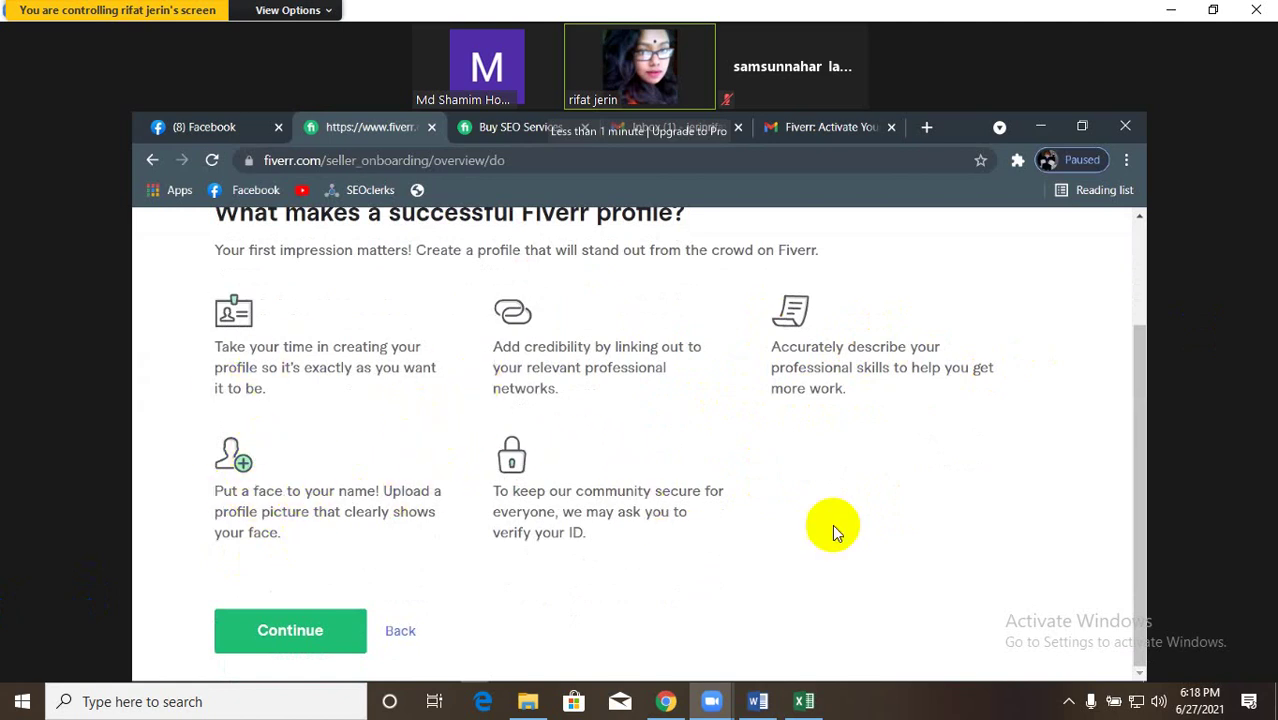
# Step: Continue past the things-to-avoid page to Personal Info and select the First Name field
pyautogui.click(291, 630)
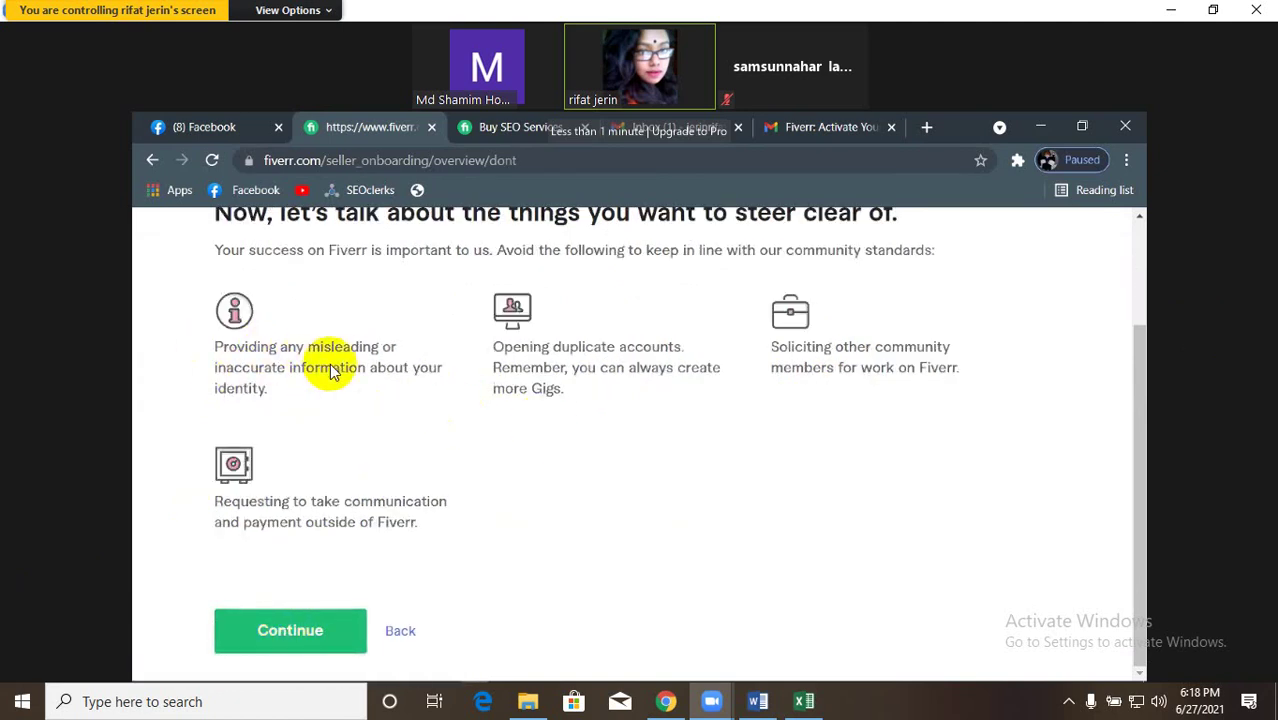
pyautogui.scroll(1, 396, 410)
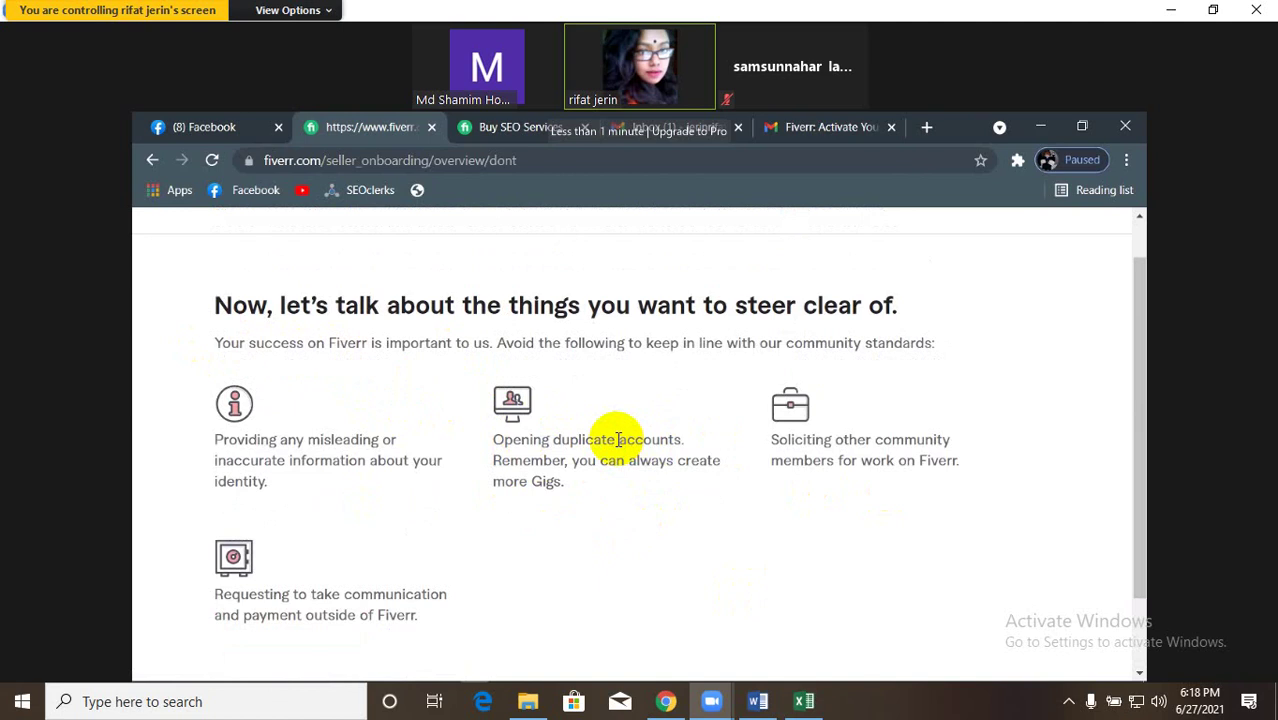
pyautogui.scroll(-1, 426, 551)
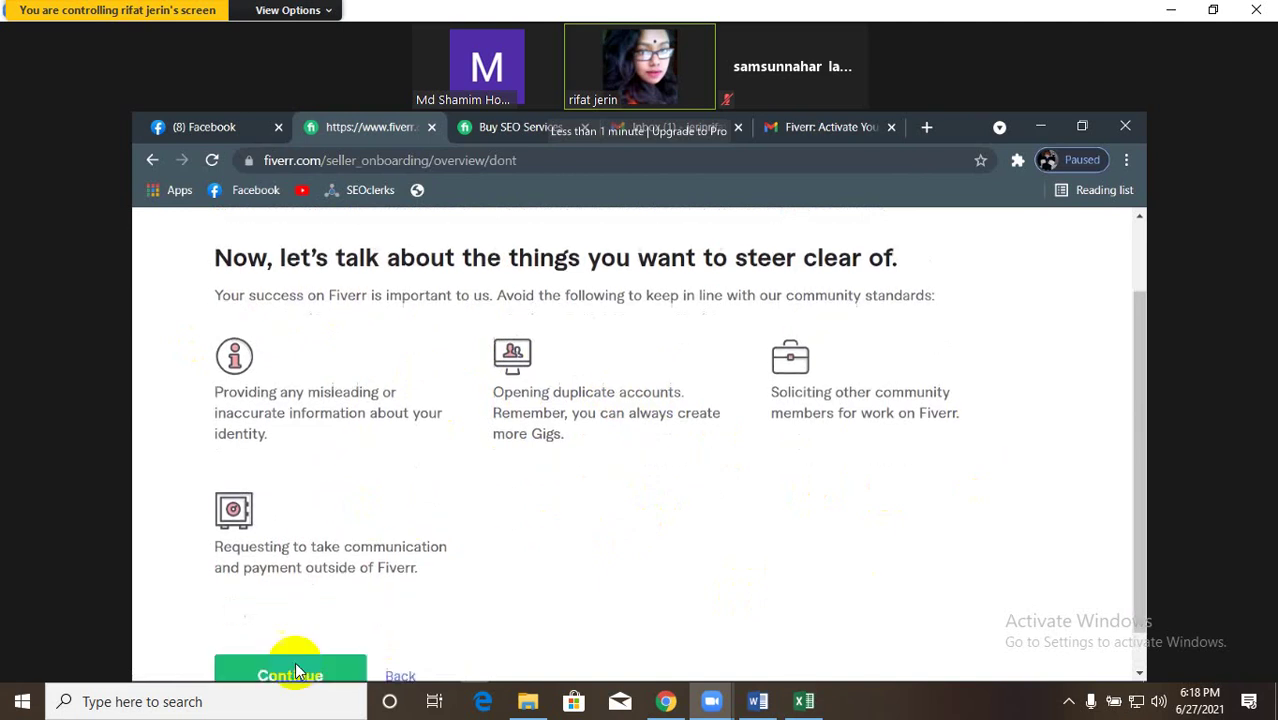
pyautogui.click(288, 636)
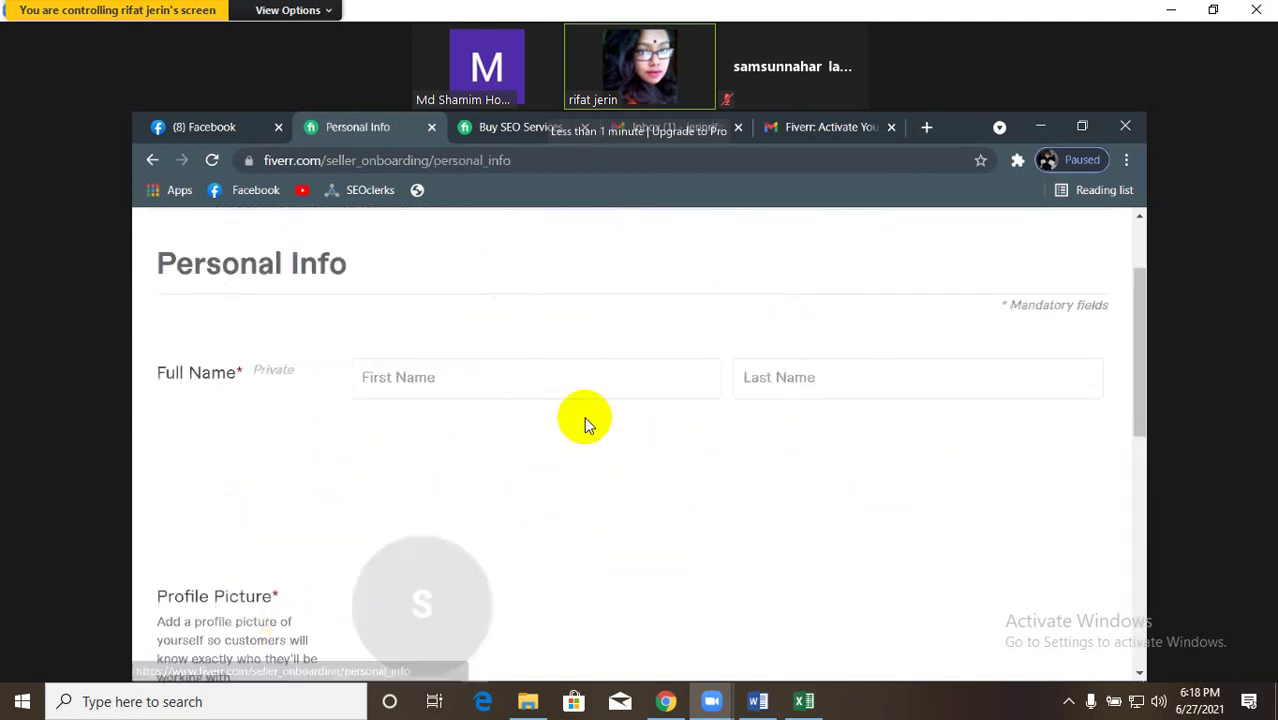
pyautogui.click(423, 377)
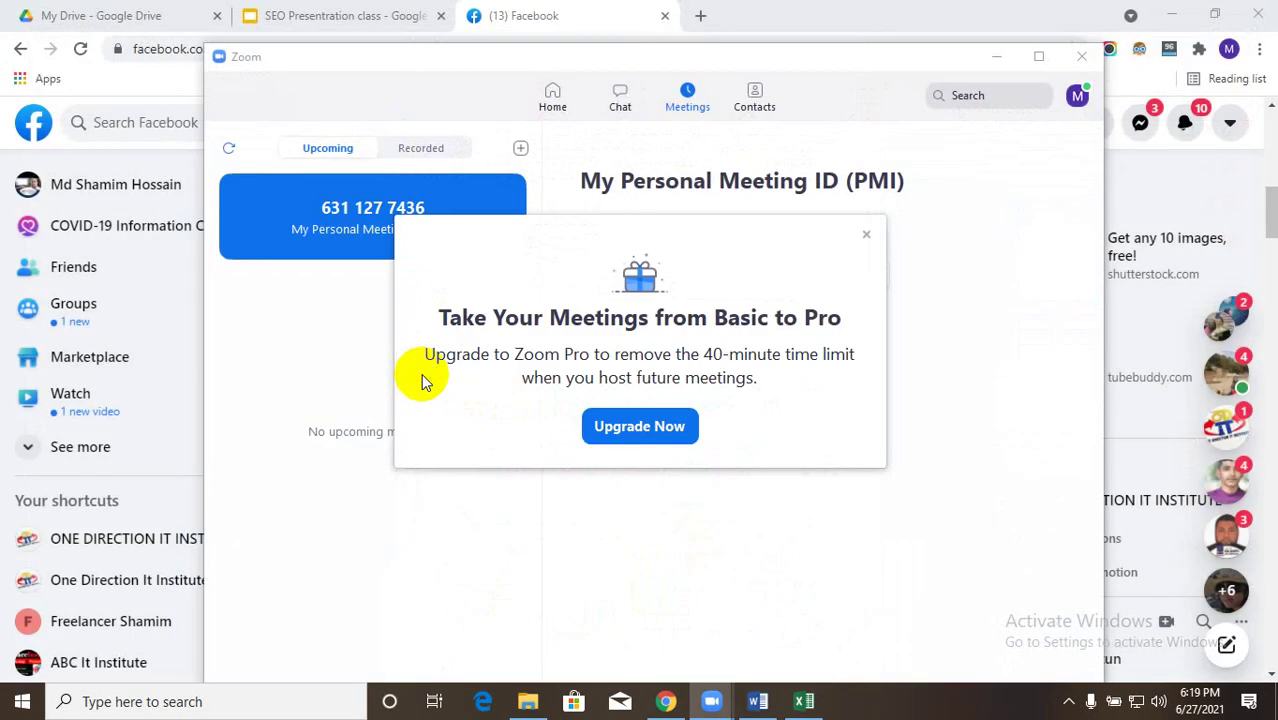
pyautogui.click(1066, 706)
pyautogui.click(1062, 672)
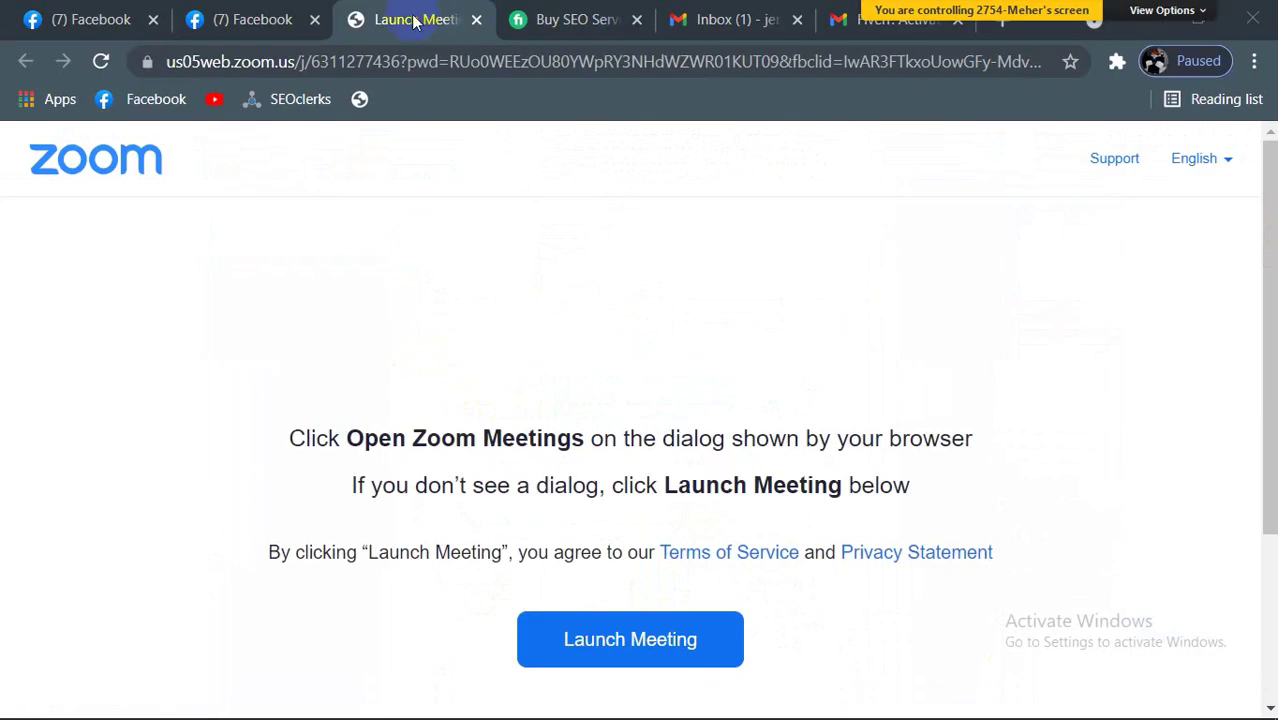
pyautogui.click(542, 38)
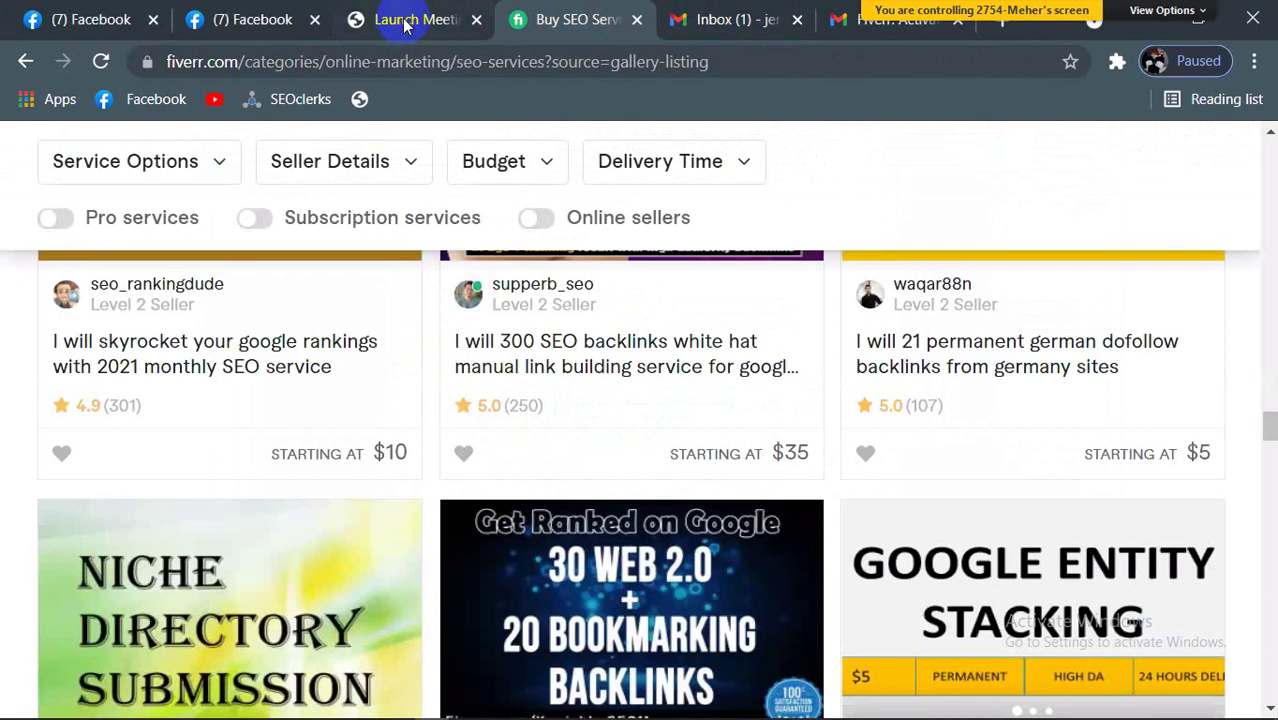
pyautogui.scroll(10, 757, 345)
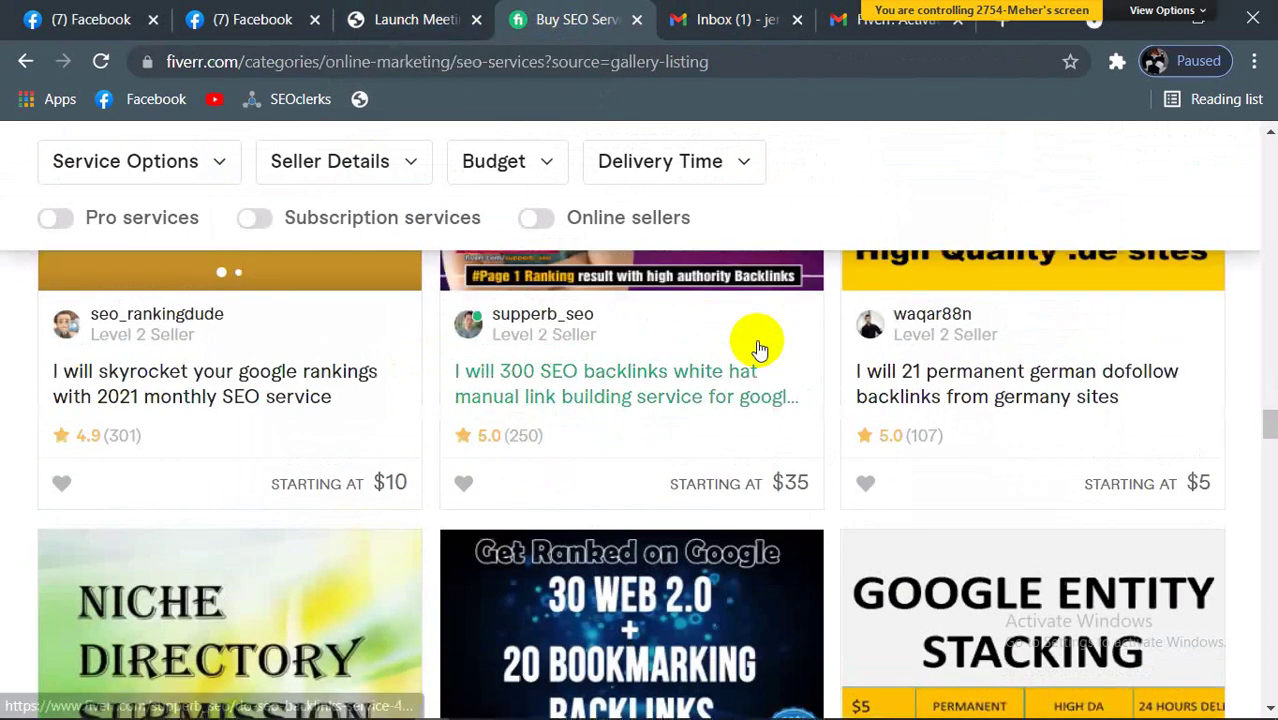
pyautogui.scroll(15, 828, 240)
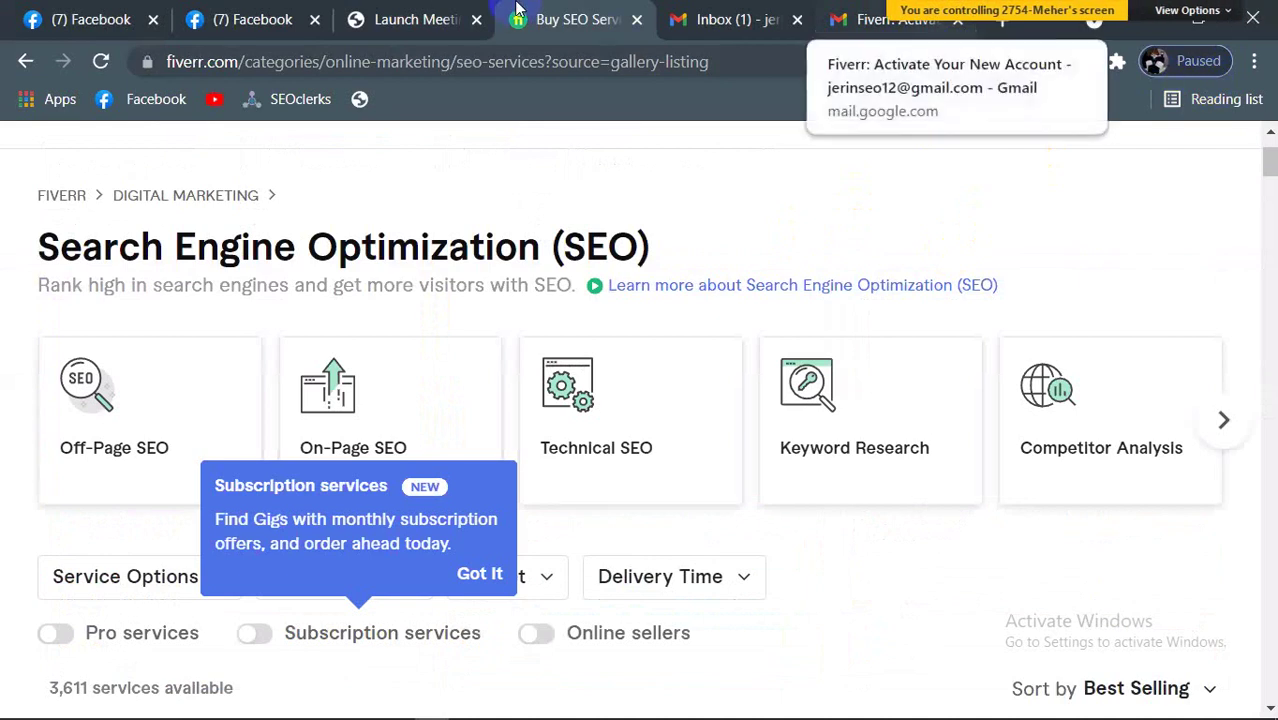
pyautogui.click(565, 177)
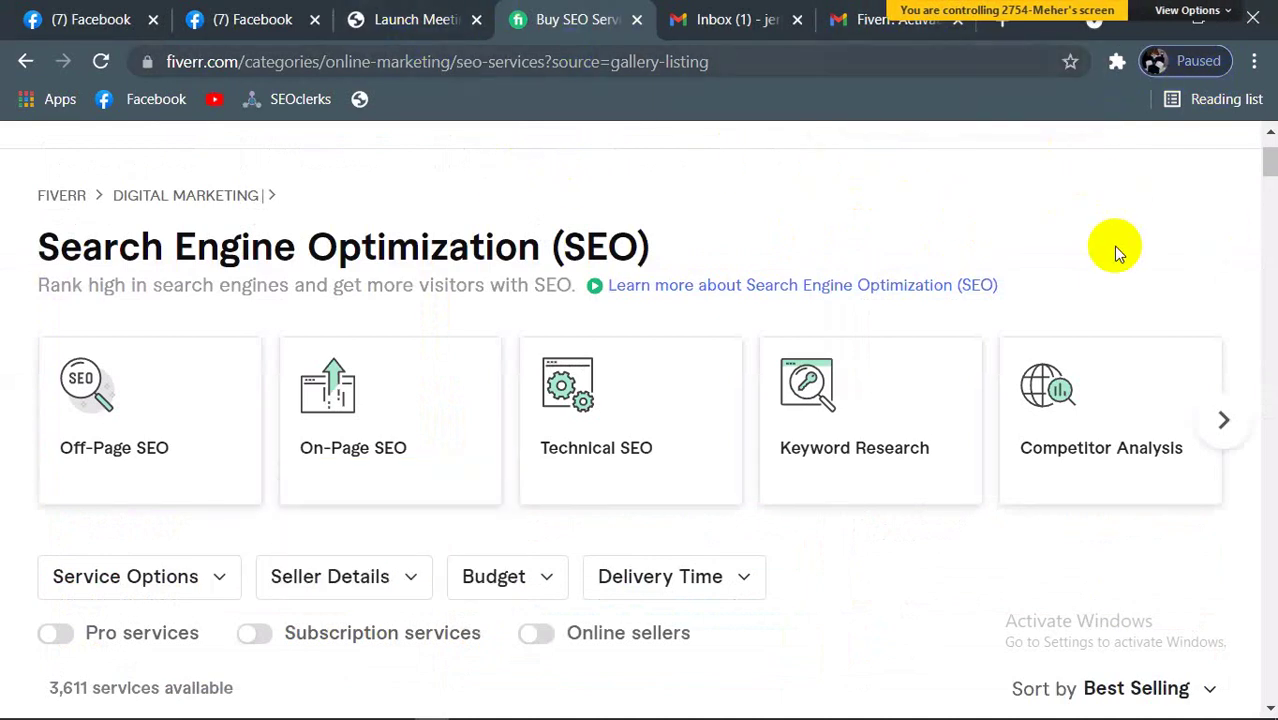
pyautogui.scroll(2, 1150, 255)
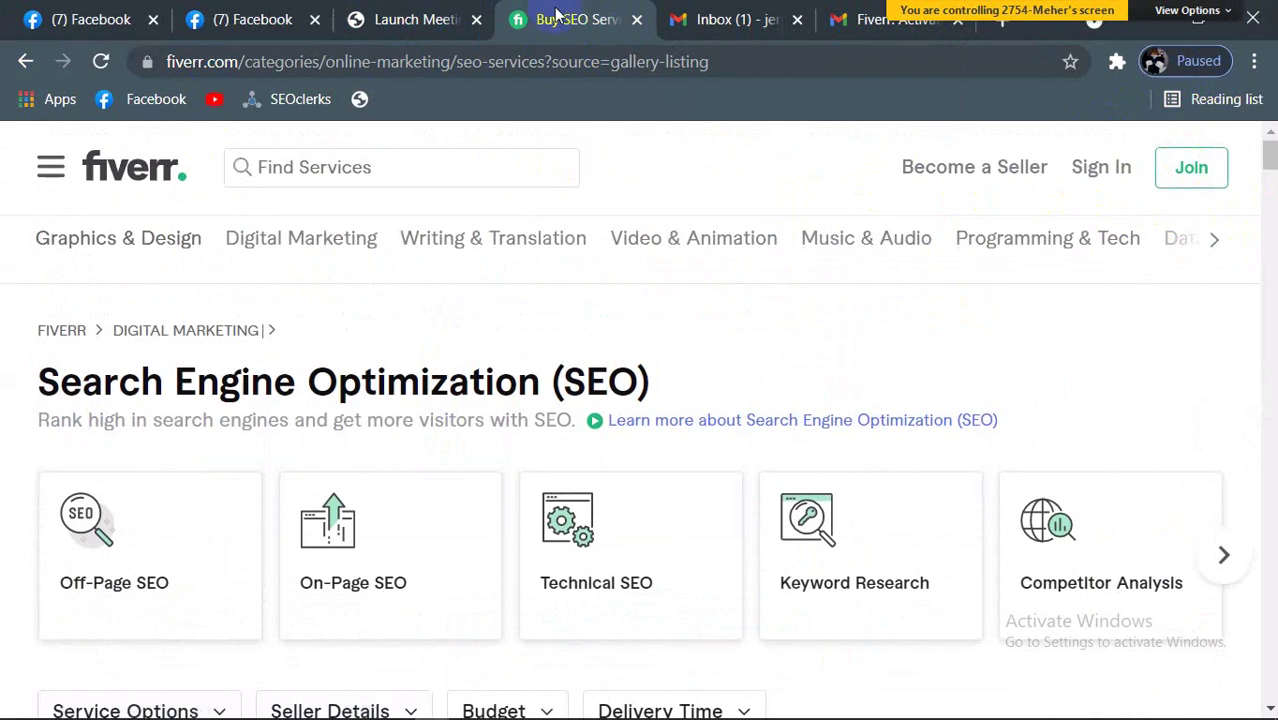
pyautogui.click(385, 20)
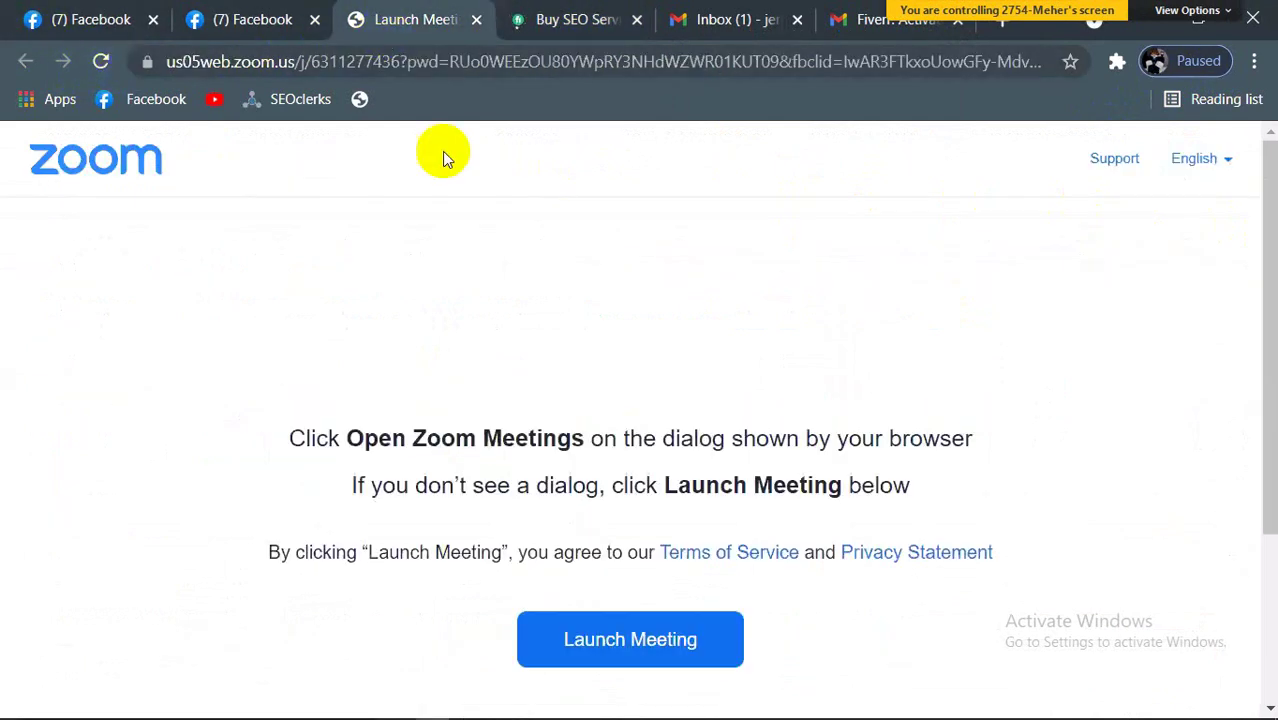
pyautogui.scroll(-3, 927, 422)
pyautogui.scroll(3, 685, 263)
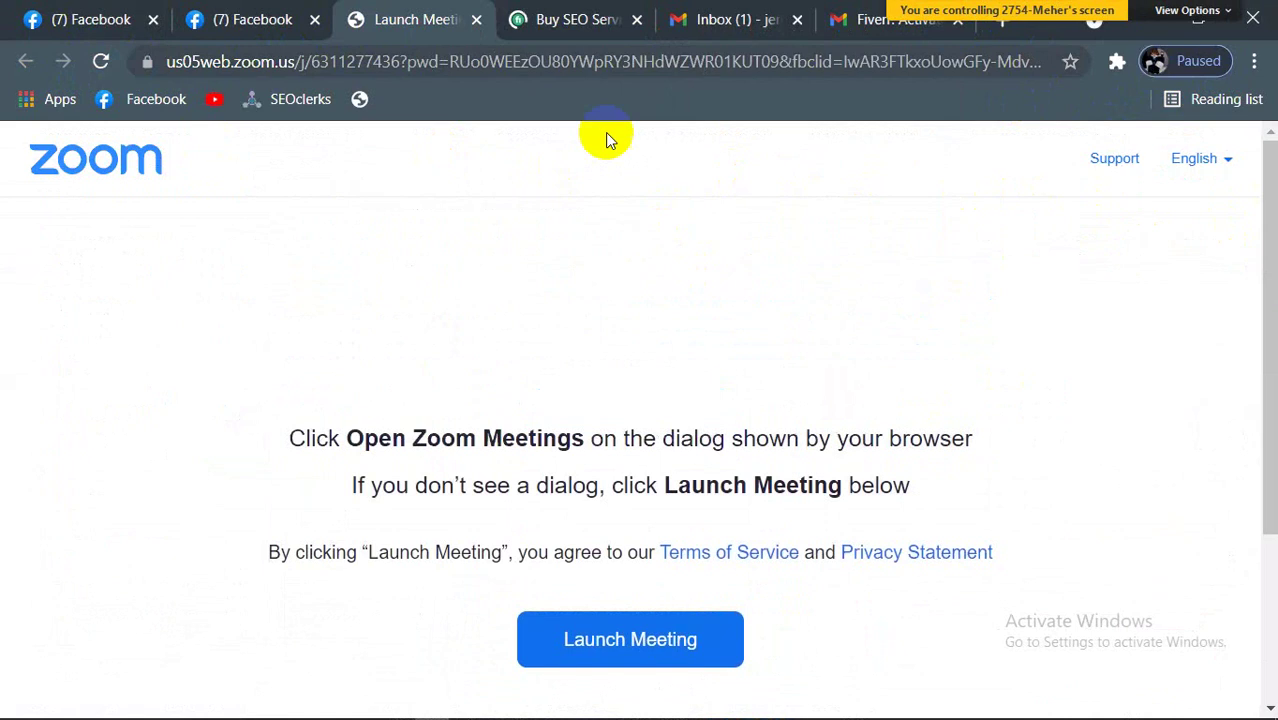
pyautogui.click(655, 40)
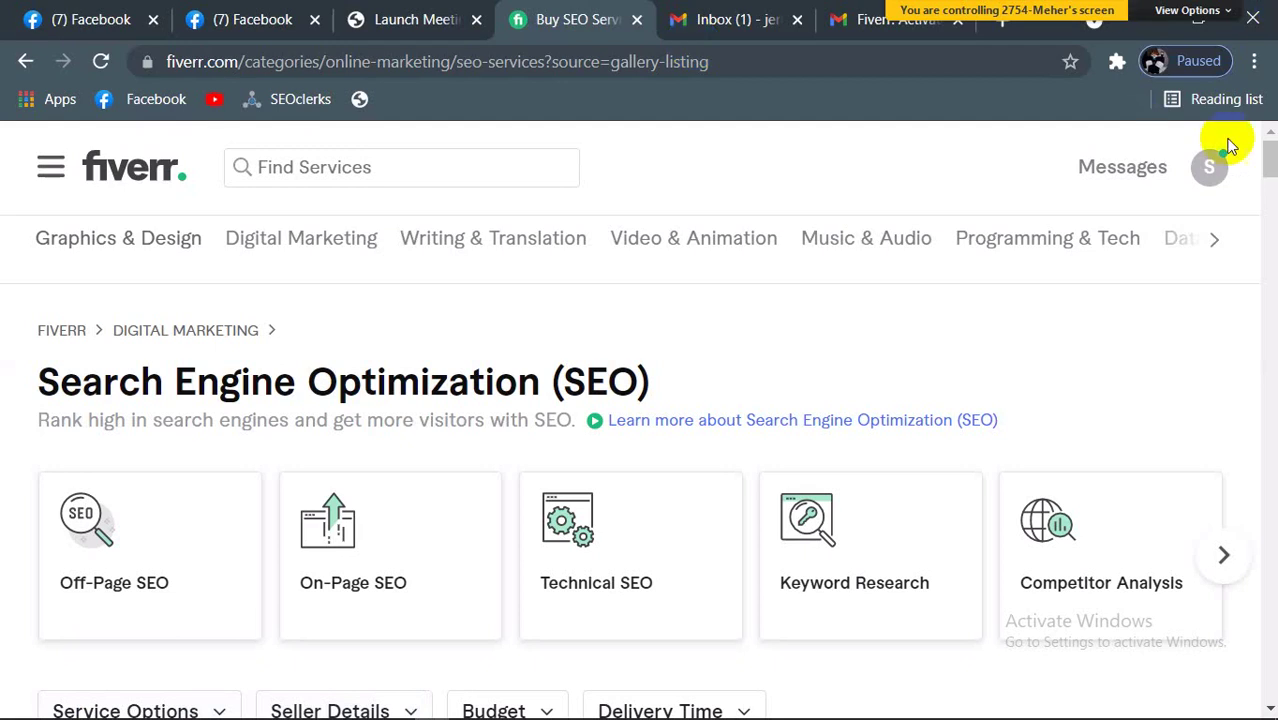
# Step: Go to Become a Seller from the account menu and restart the seller signup
pyautogui.click(1210, 188)
pyautogui.click(1212, 189)
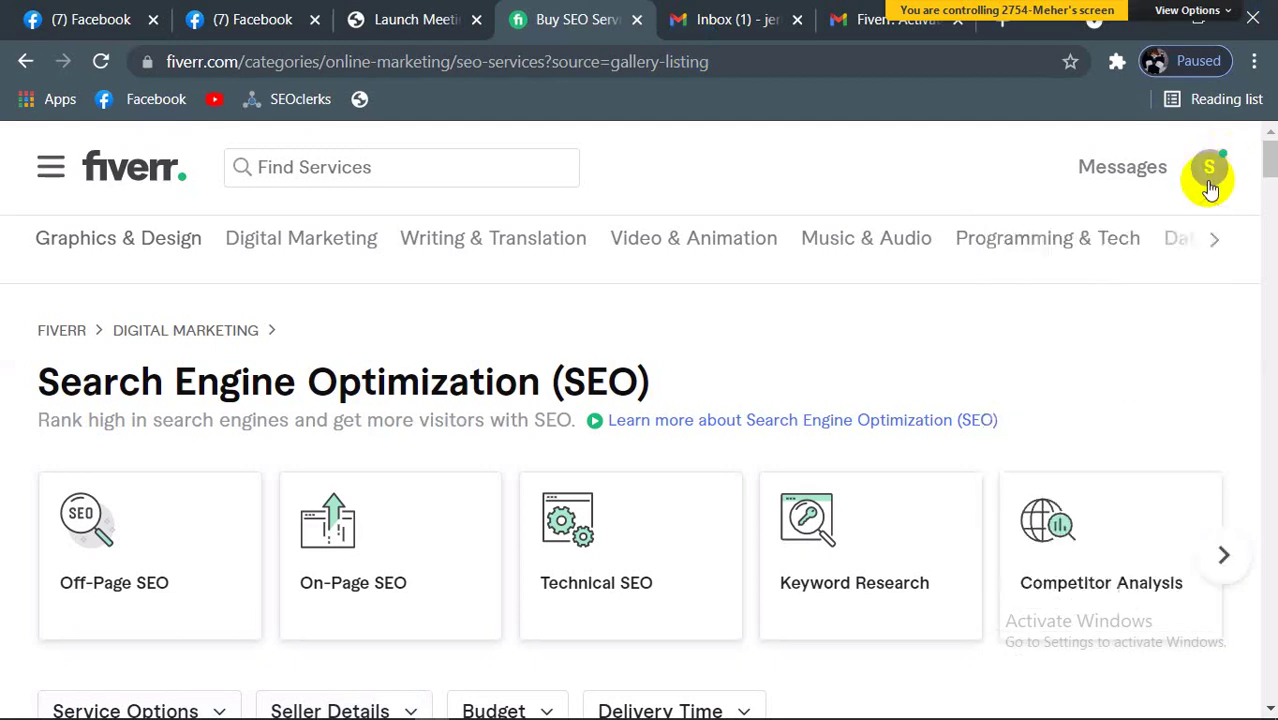
pyautogui.click(1212, 188)
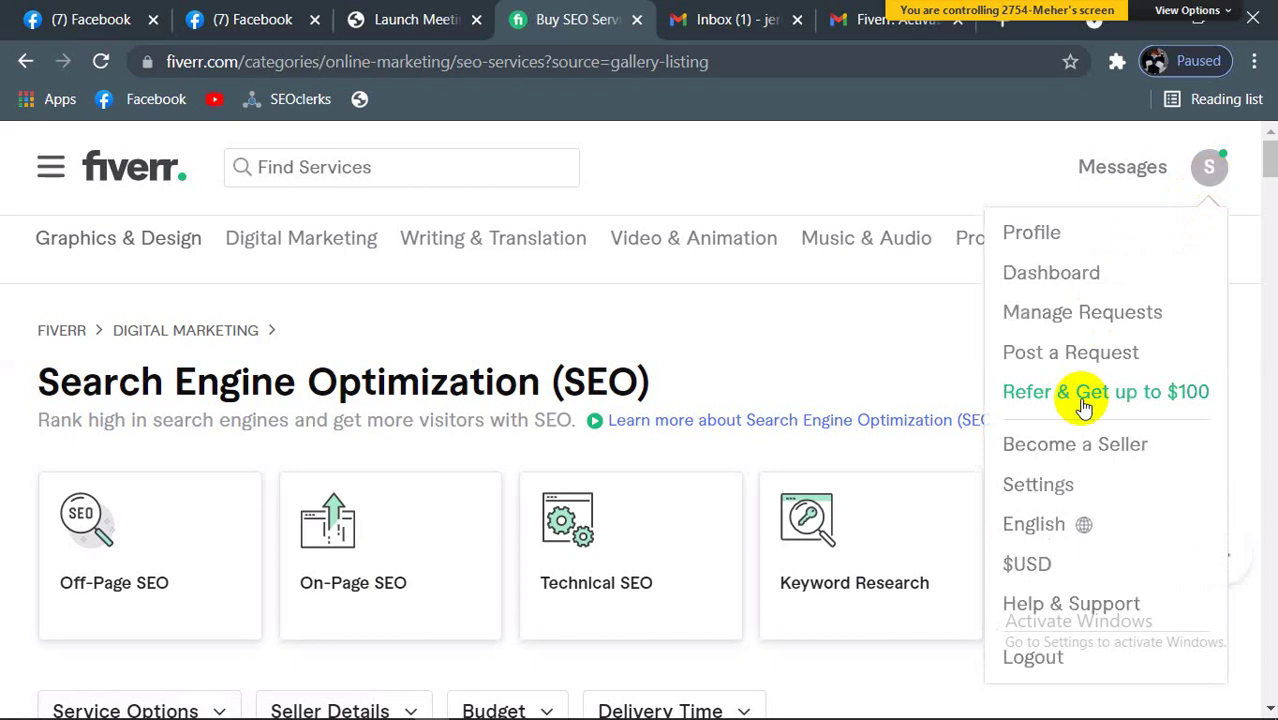
pyautogui.click(1055, 452)
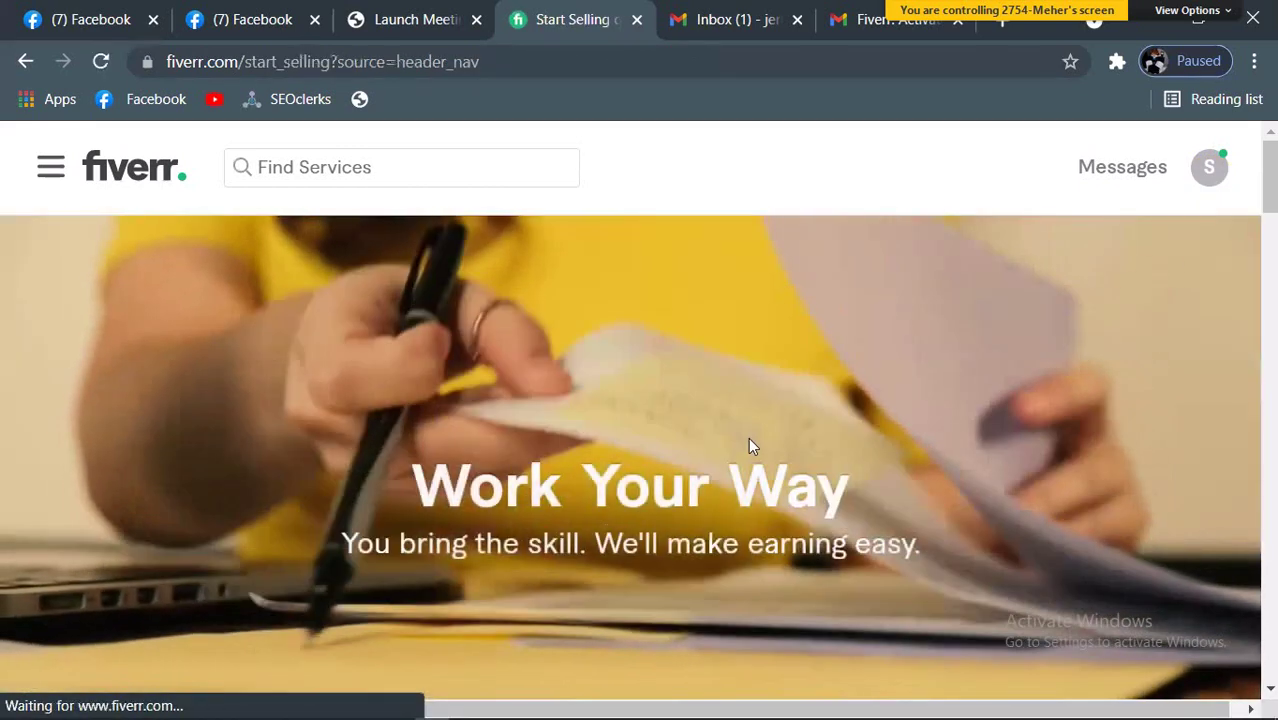
pyautogui.scroll(-3, 640, 410)
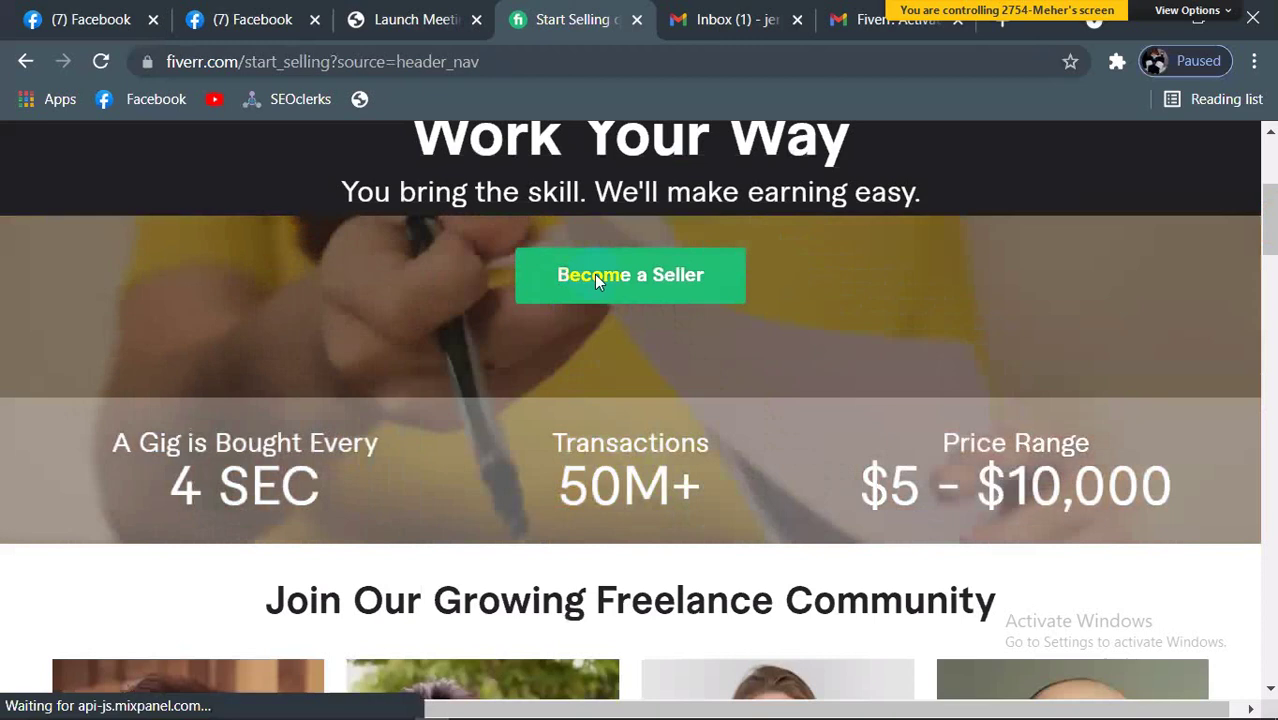
pyautogui.click(601, 281)
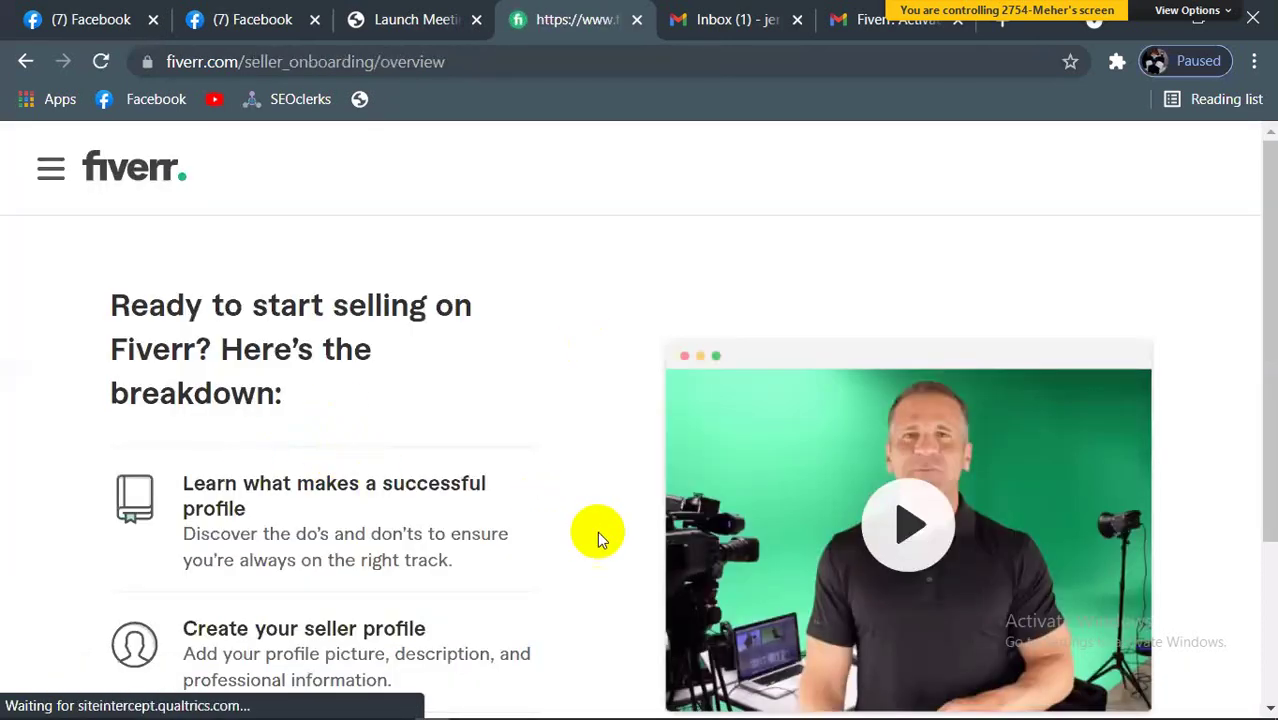
# Step: Continue through the successful-profile tips to the things-to-avoid page
pyautogui.scroll(-2, 593, 534)
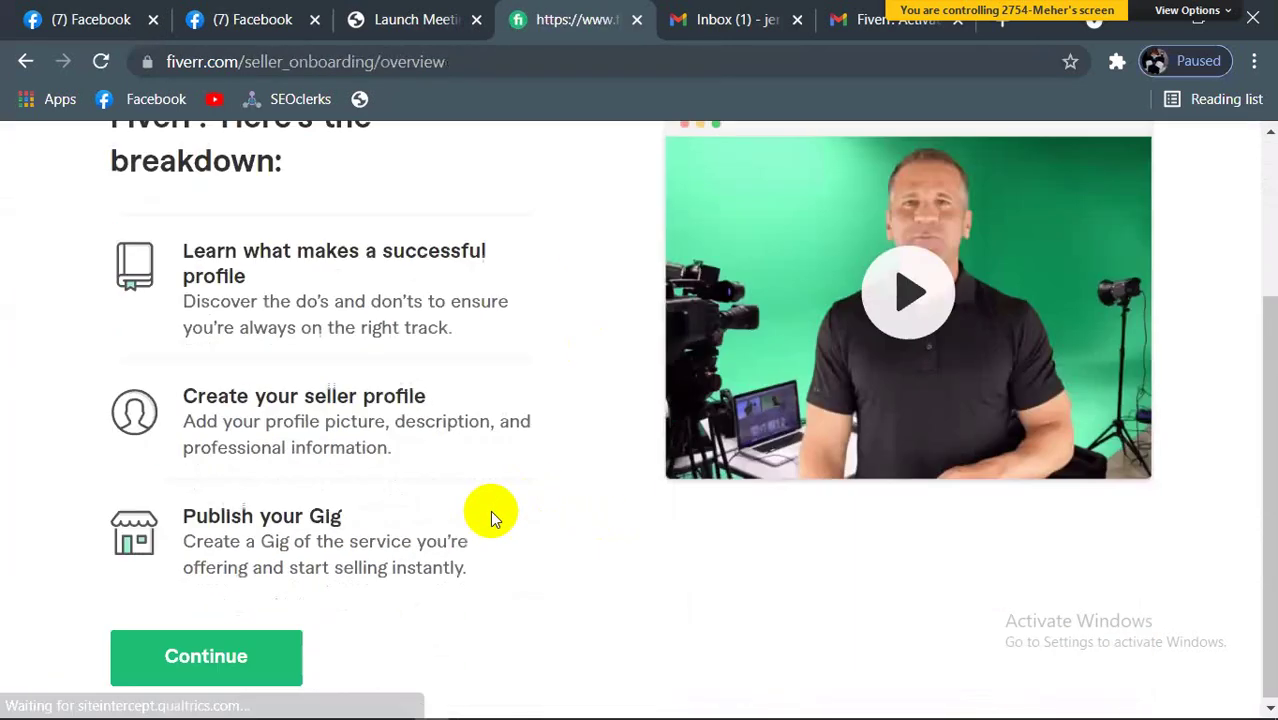
pyautogui.click(214, 660)
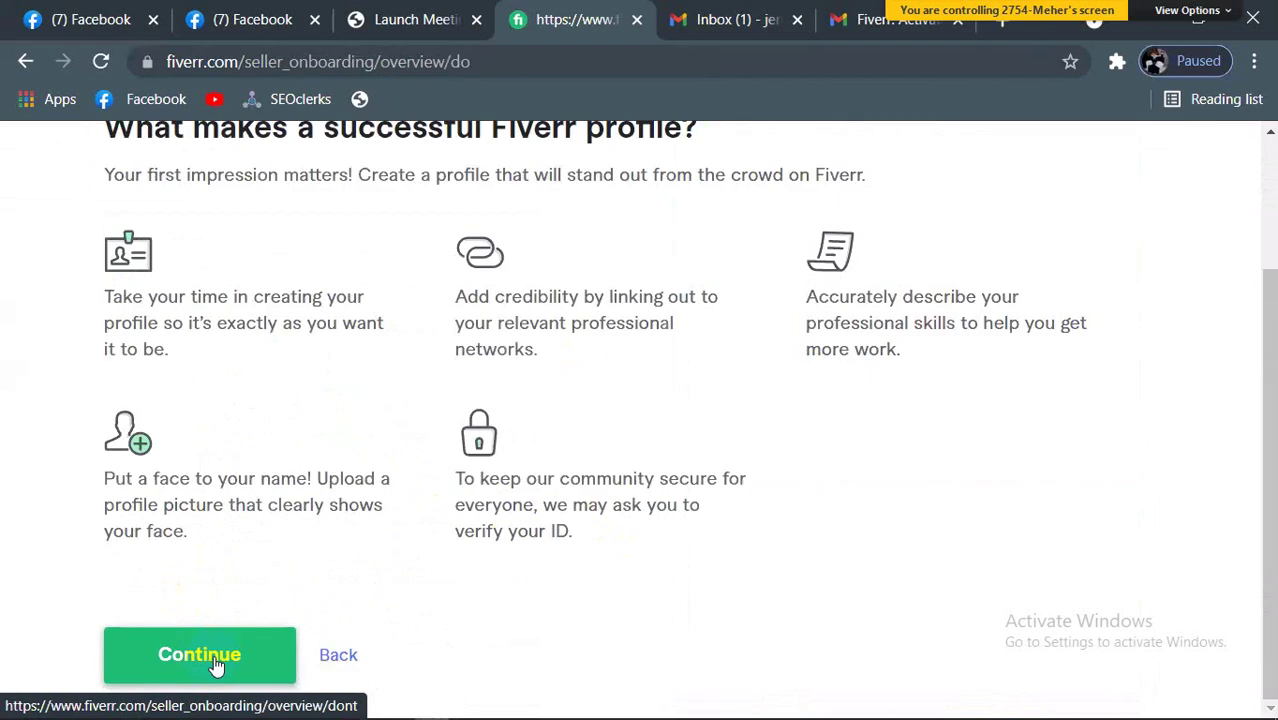
pyautogui.click(214, 660)
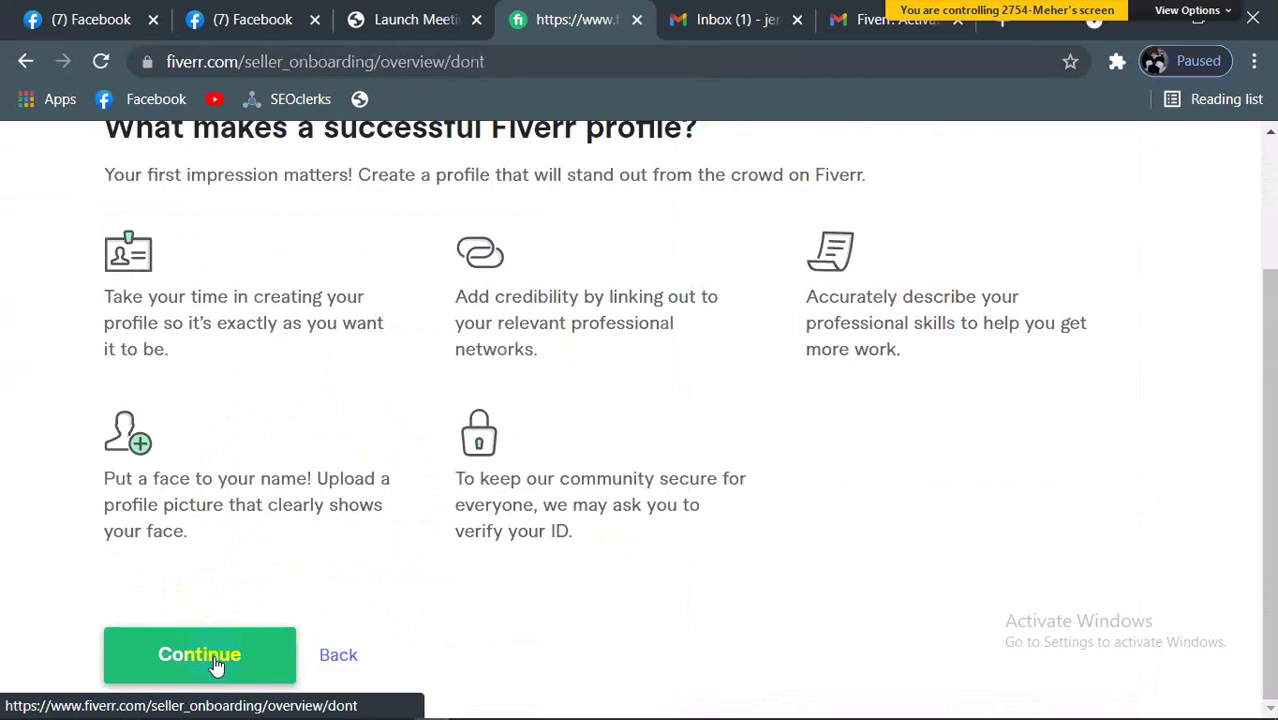
# Step: On the Personal Info form, enter the seller's first name in First Name
pyautogui.click(214, 660)
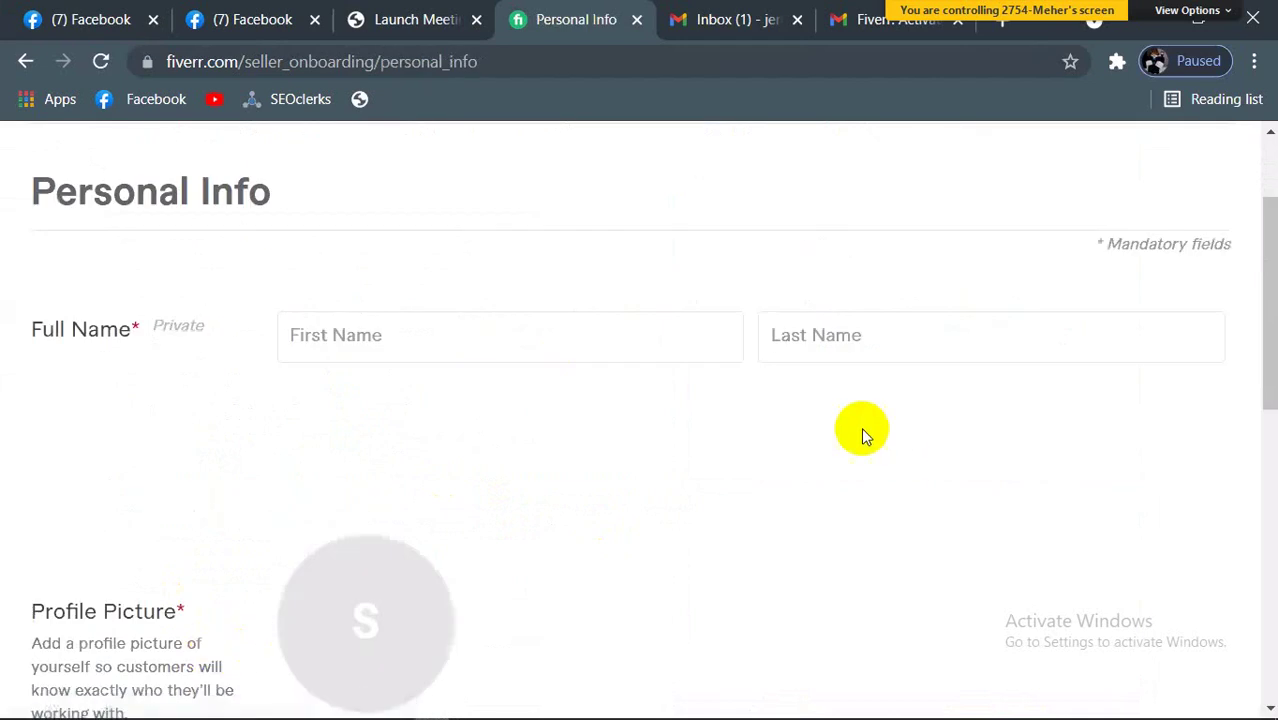
pyautogui.click(385, 323)
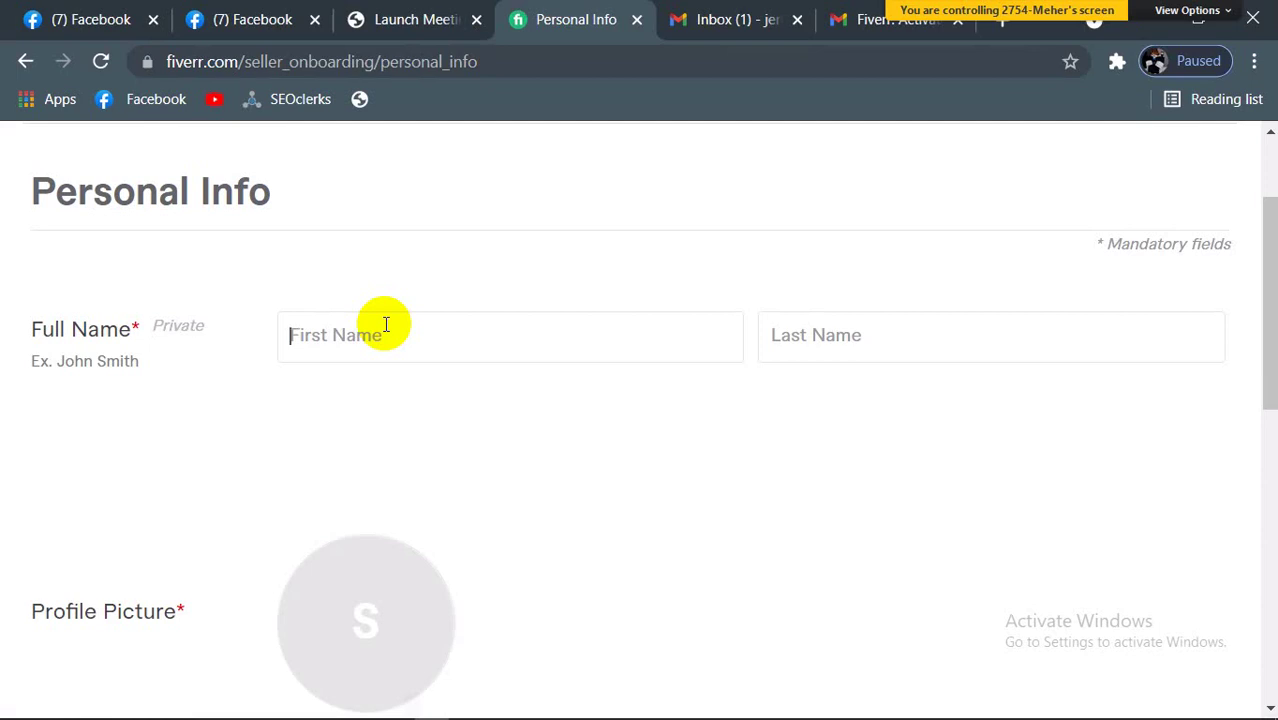
pyautogui.write('R')
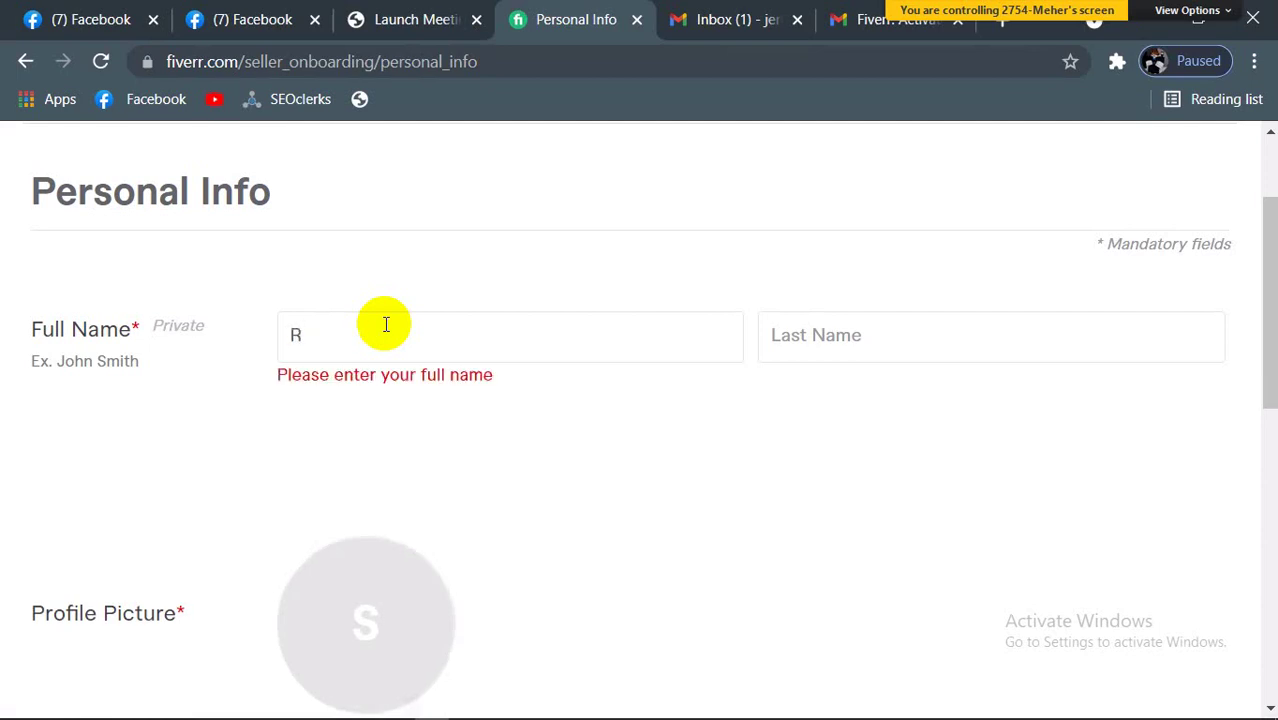
pyautogui.press('BackSpace')
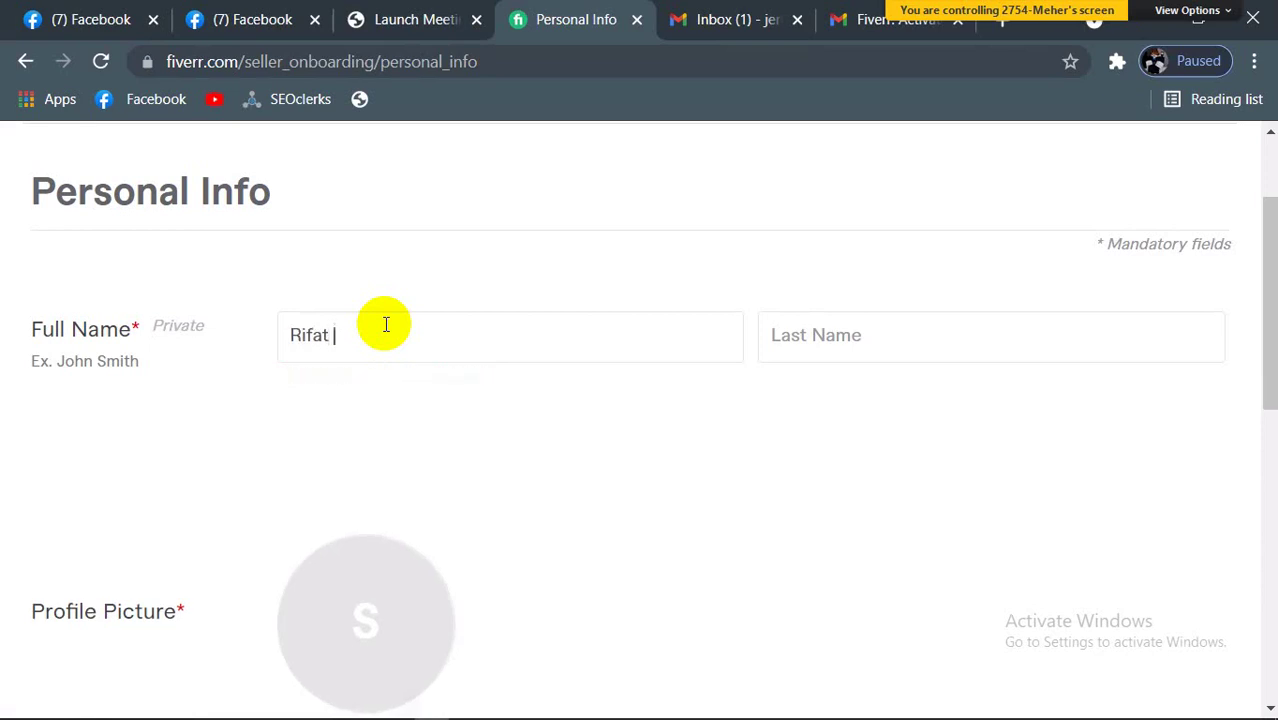
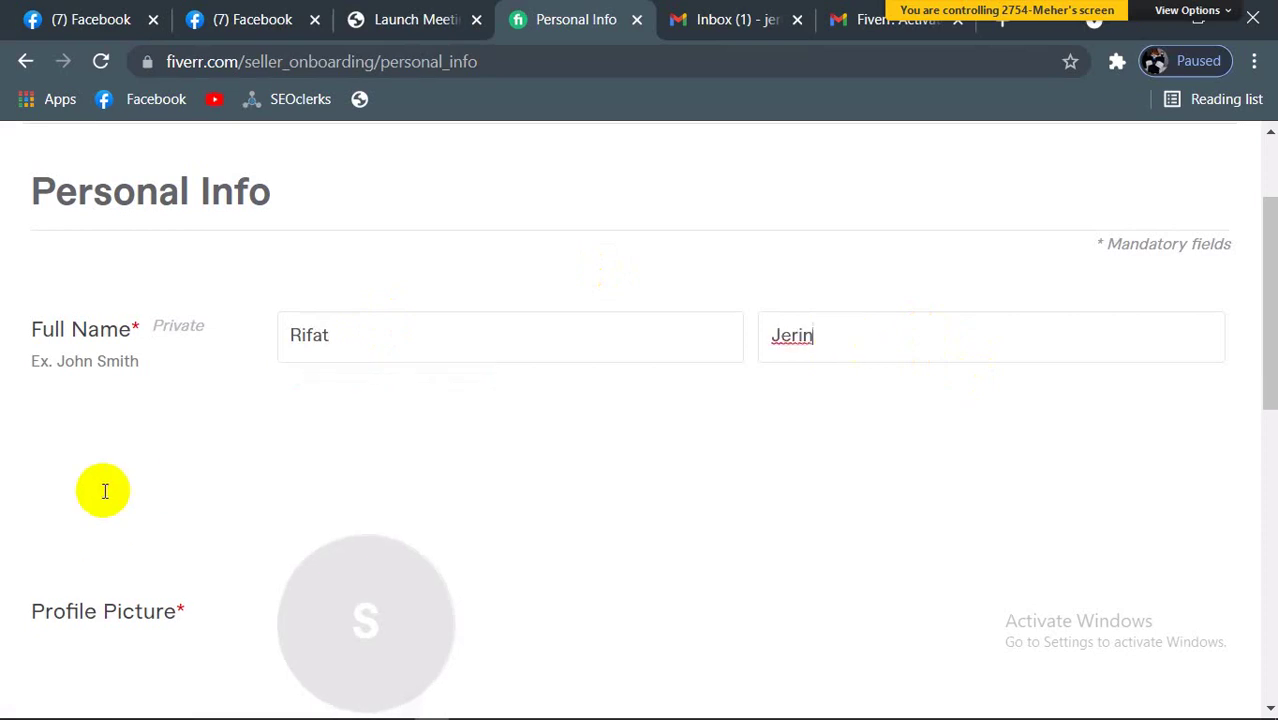
# Step: Enter the seller's surname in the Last Name field
pyautogui.scroll(-1, 374, 580)
pyautogui.scroll(-1, 370, 620)
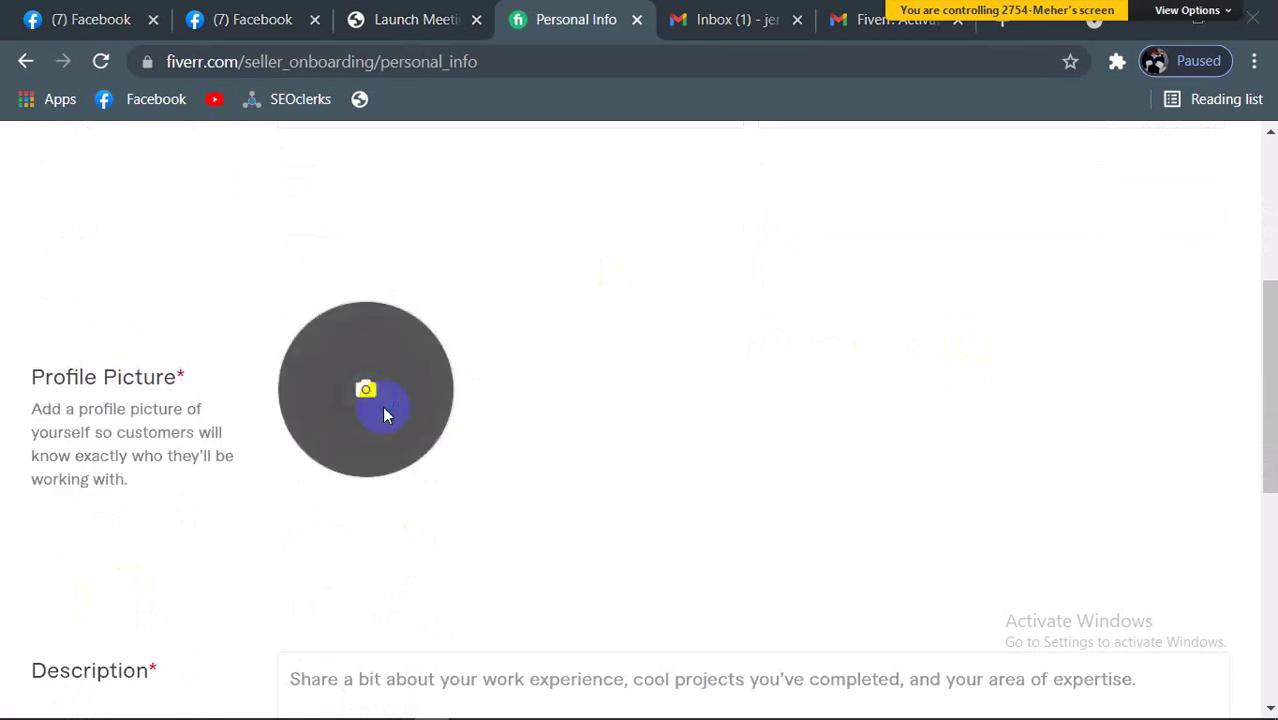
# Step: Upload the portrait JPG from the Pictures folder as the seller's profile picture
pyautogui.click(384, 409)
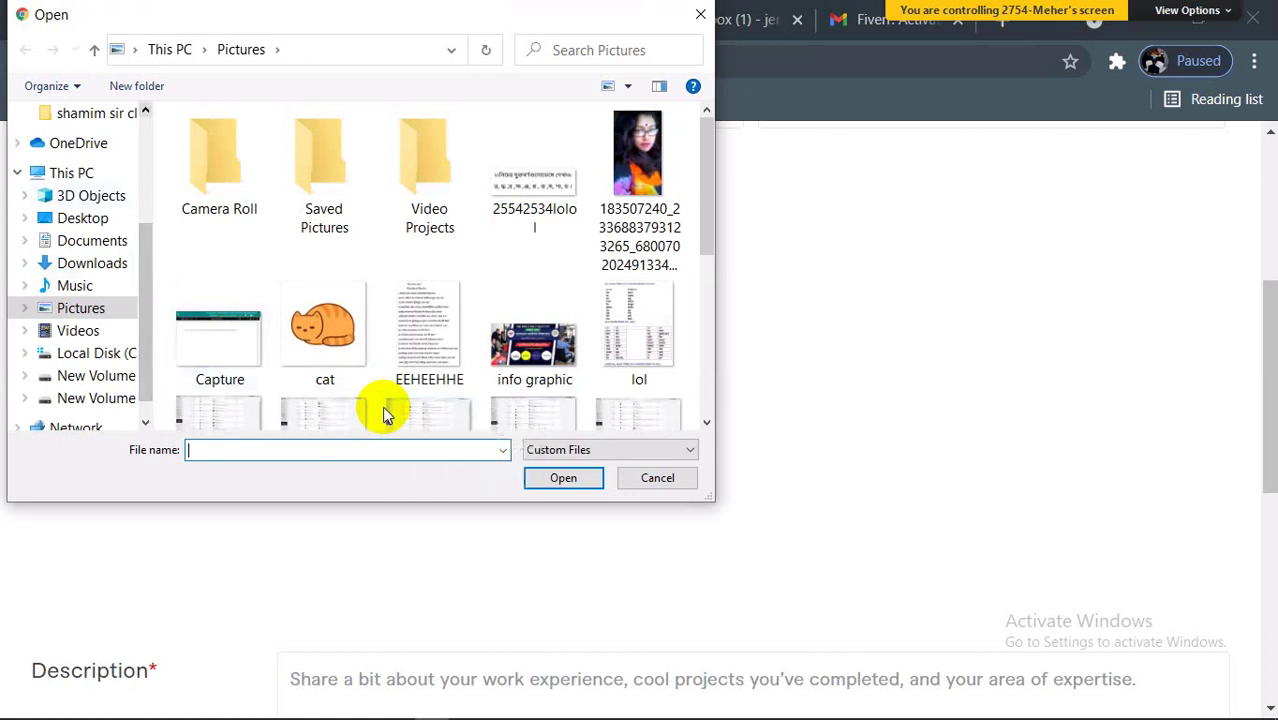
pyautogui.click(145, 112)
pyautogui.click(145, 112)
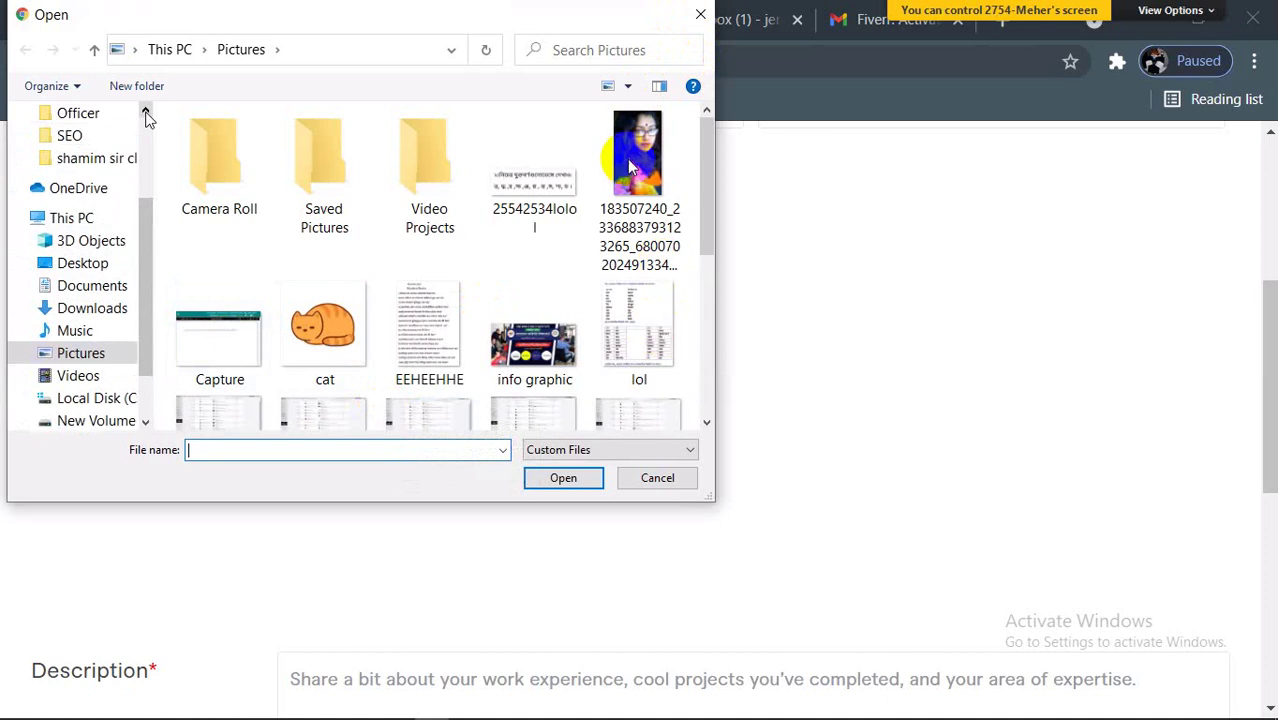
pyautogui.click(145, 112)
pyautogui.click(100, 160)
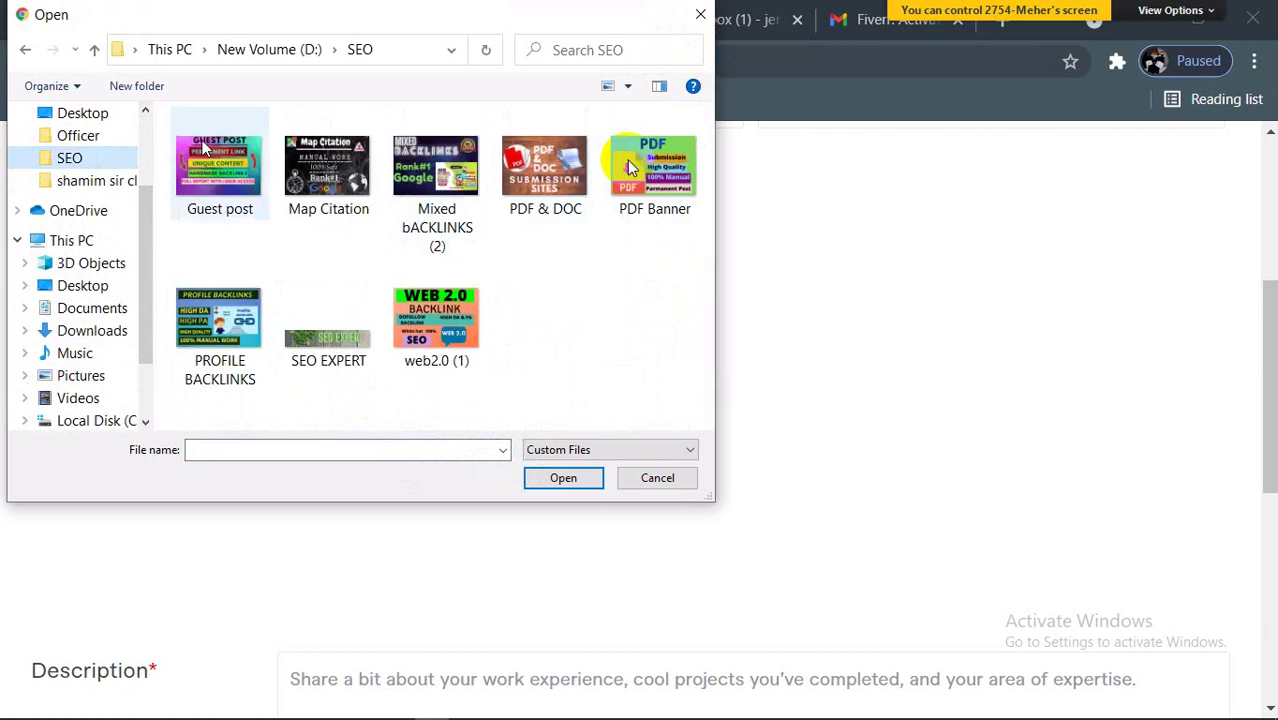
pyautogui.scroll(2, 149, 137)
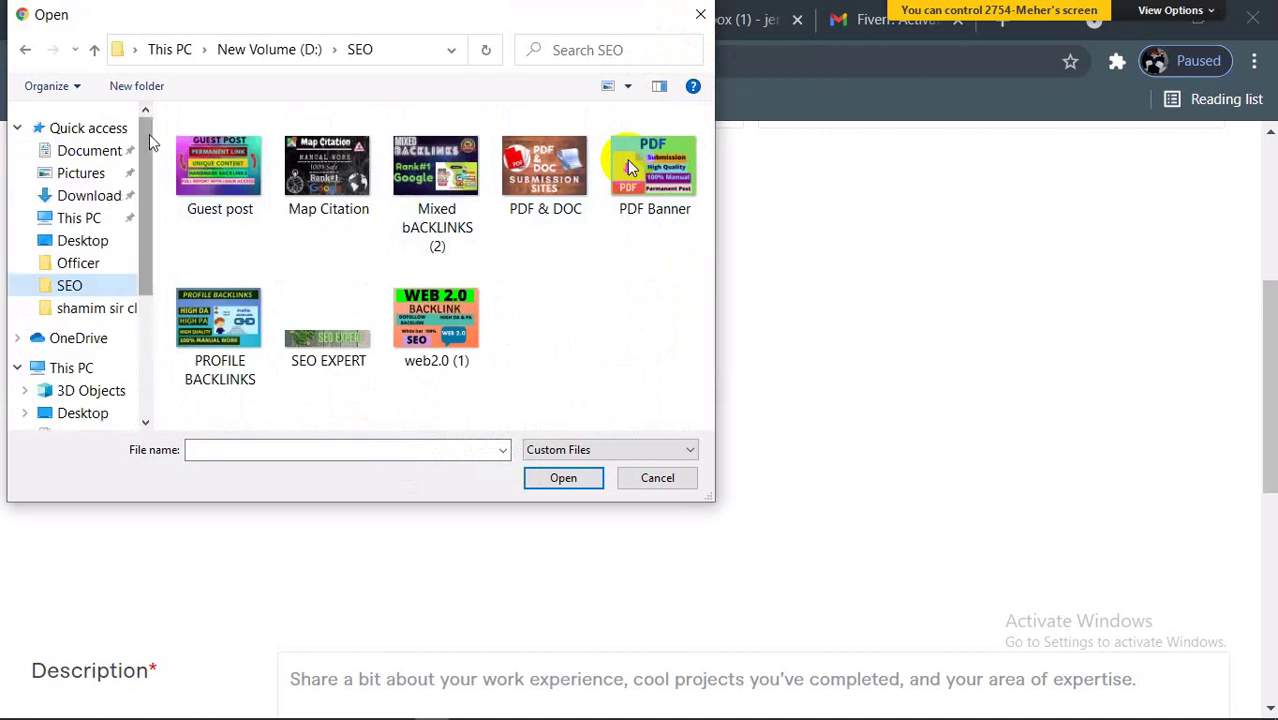
pyautogui.click(145, 423)
pyautogui.click(145, 423)
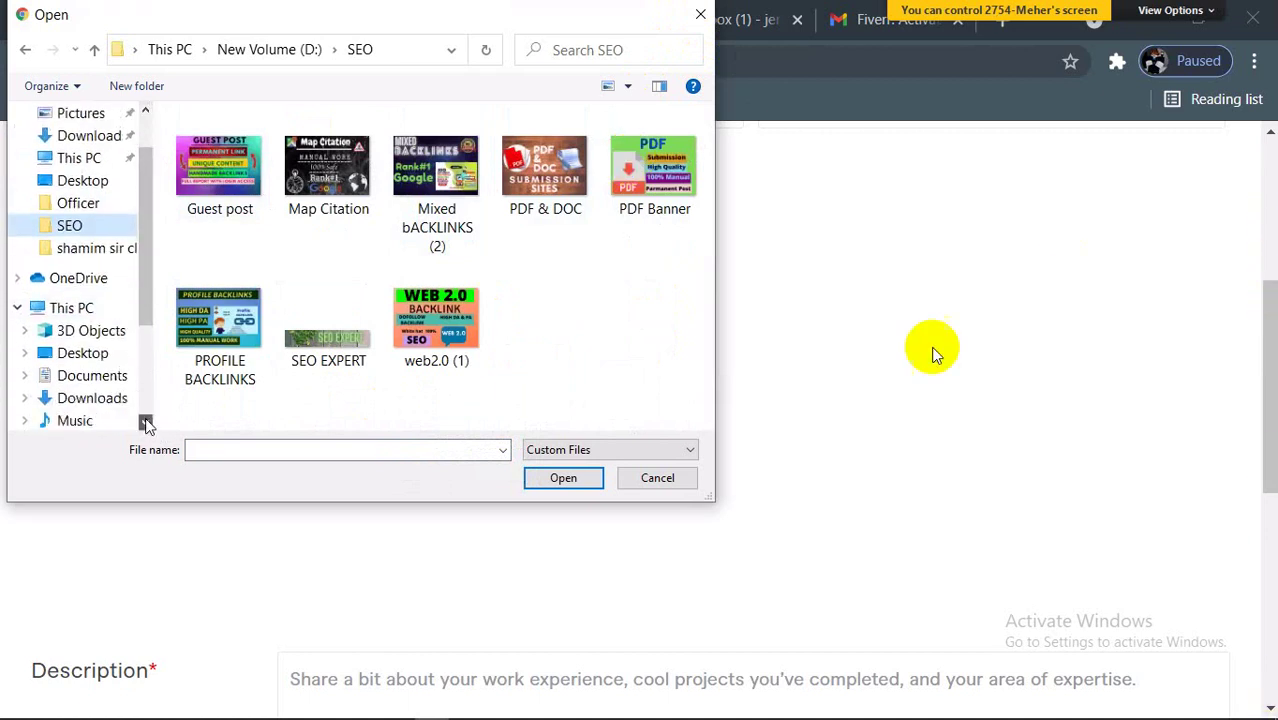
pyautogui.click(145, 423)
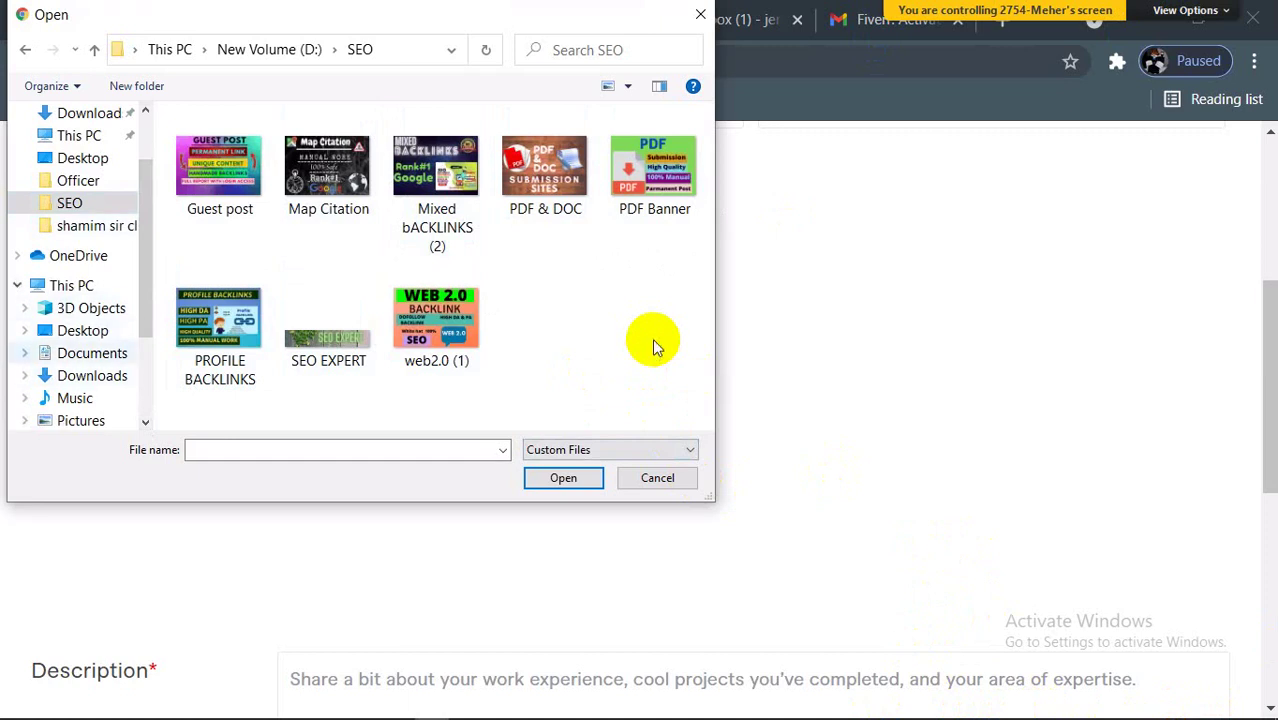
pyautogui.click(90, 421)
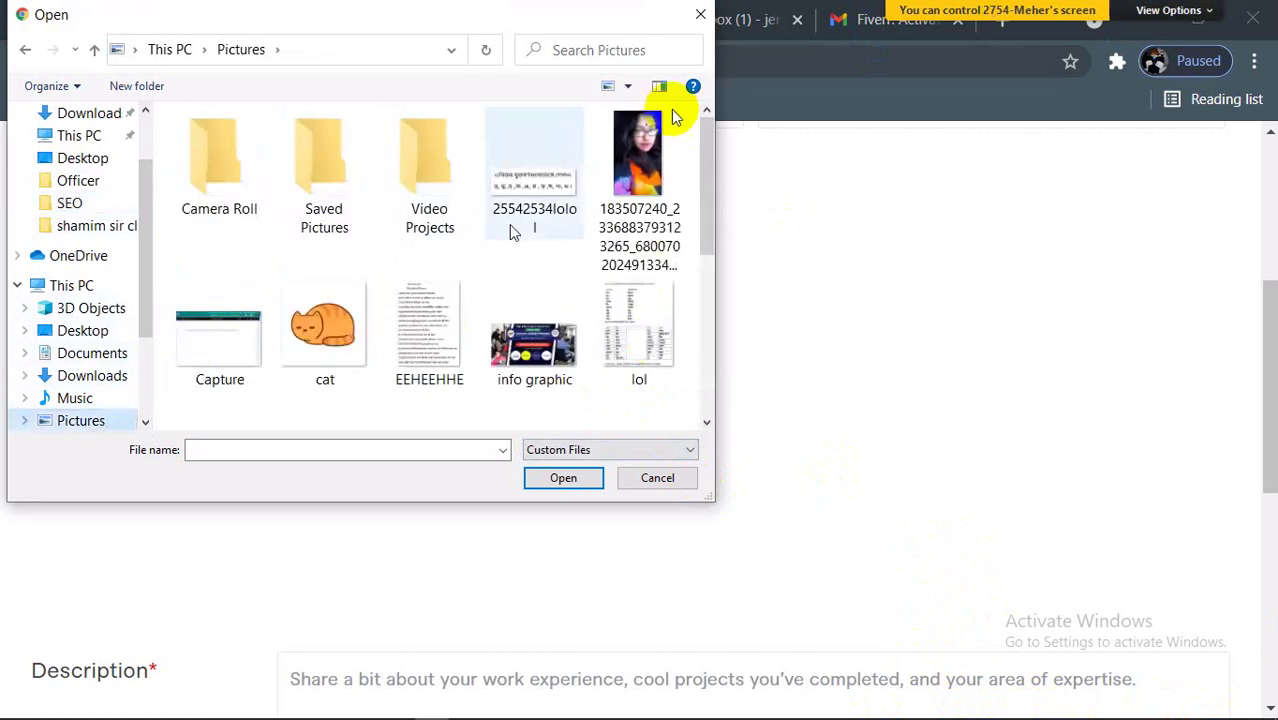
pyautogui.click(560, 478)
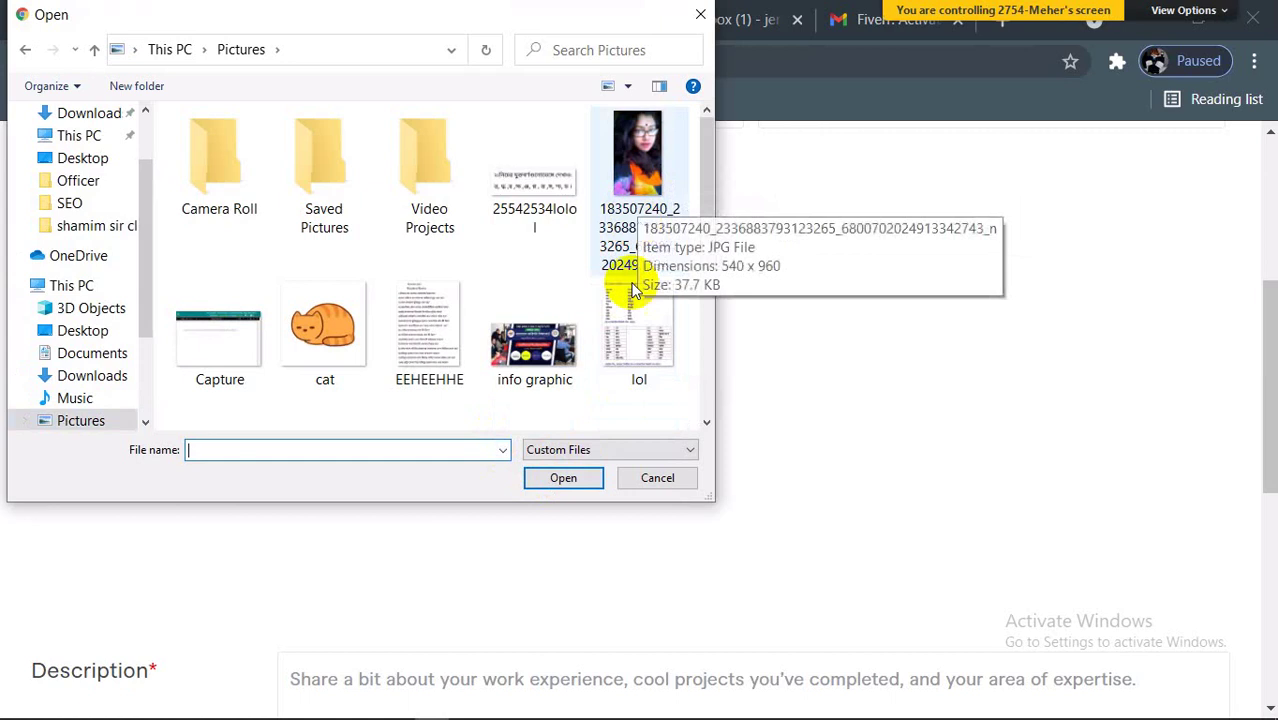
pyautogui.click(634, 236)
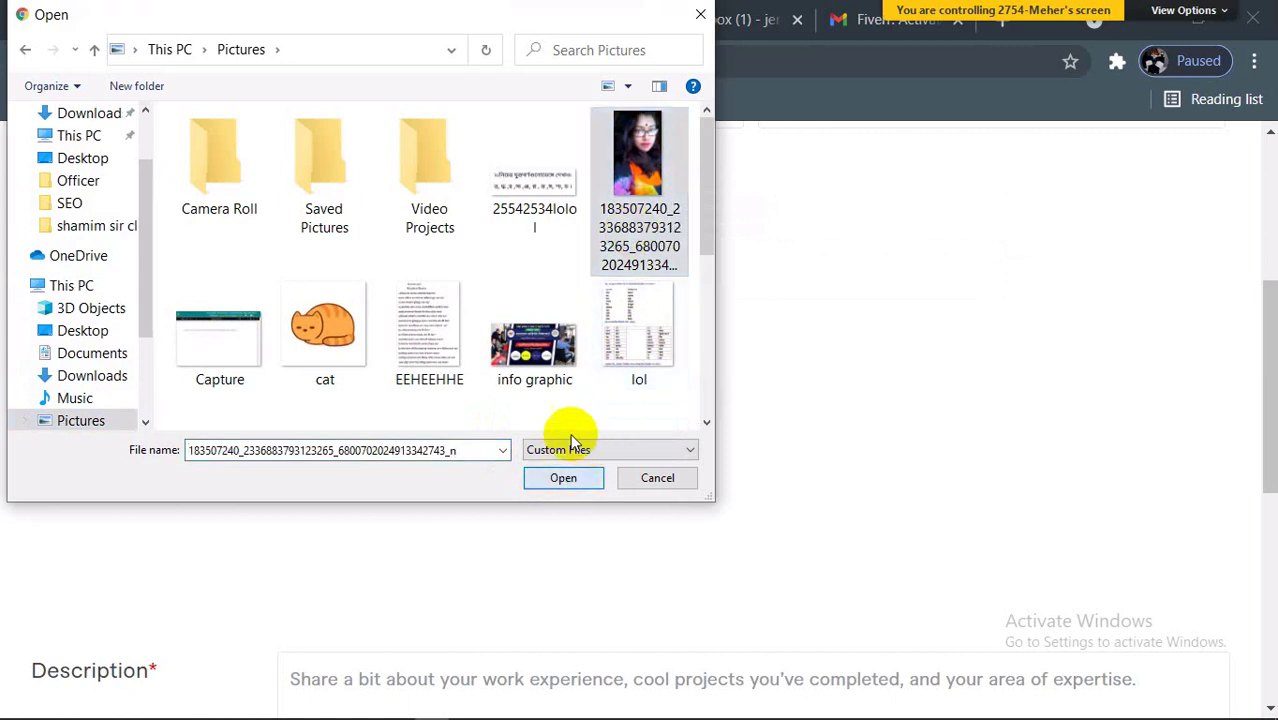
pyautogui.click(565, 478)
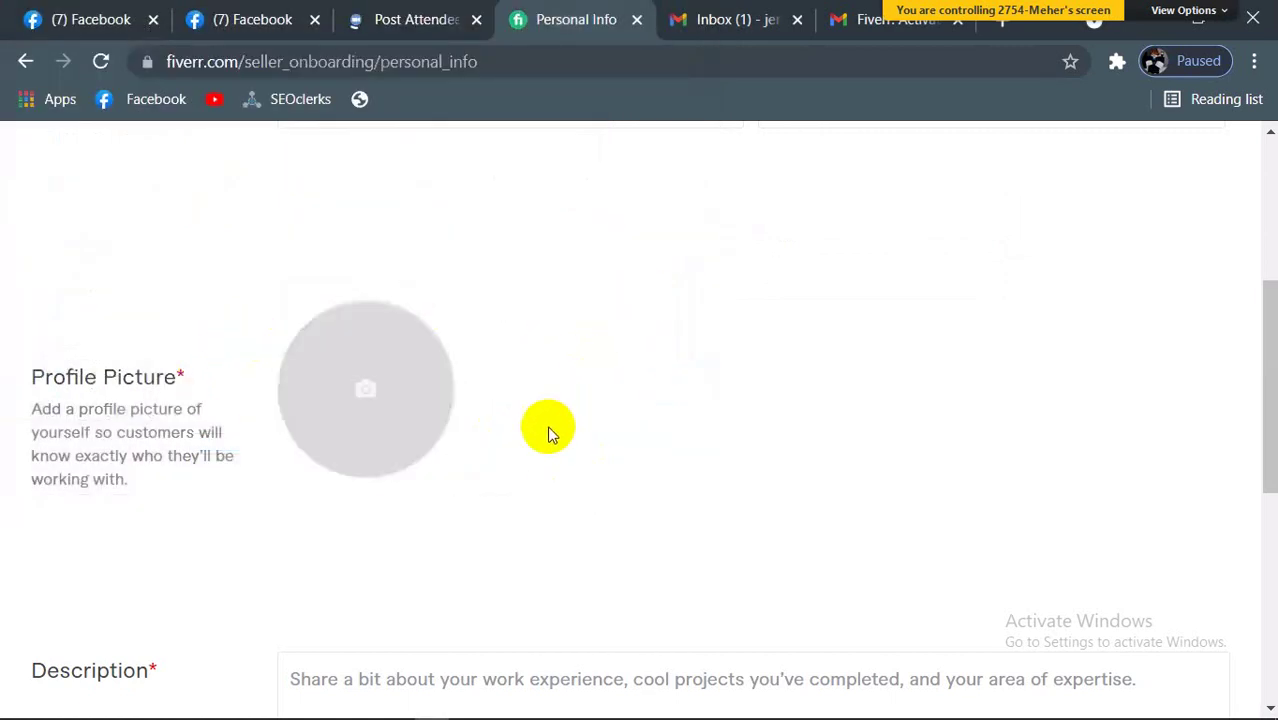
# Step: Place the cursor in the empty Description text box below the profile picture
pyautogui.scroll(-2, 742, 483)
pyautogui.scroll(-3, 405, 508)
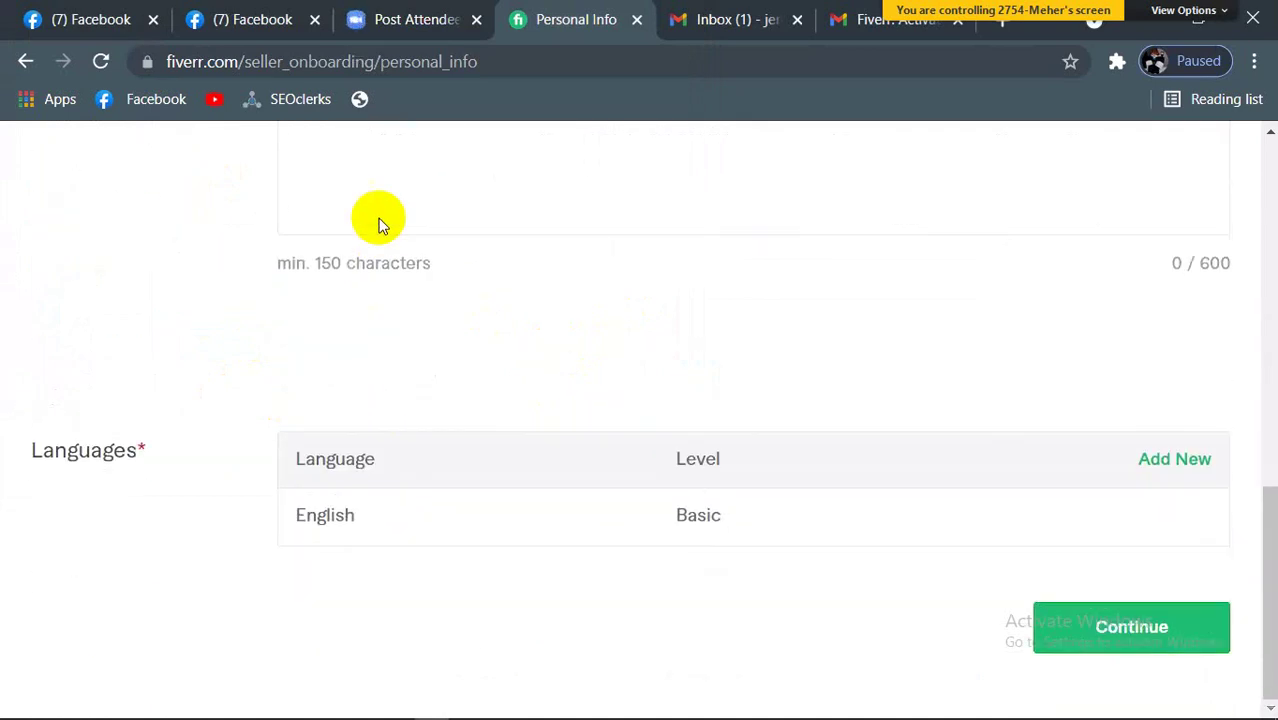
pyautogui.scroll(3, 410, 224)
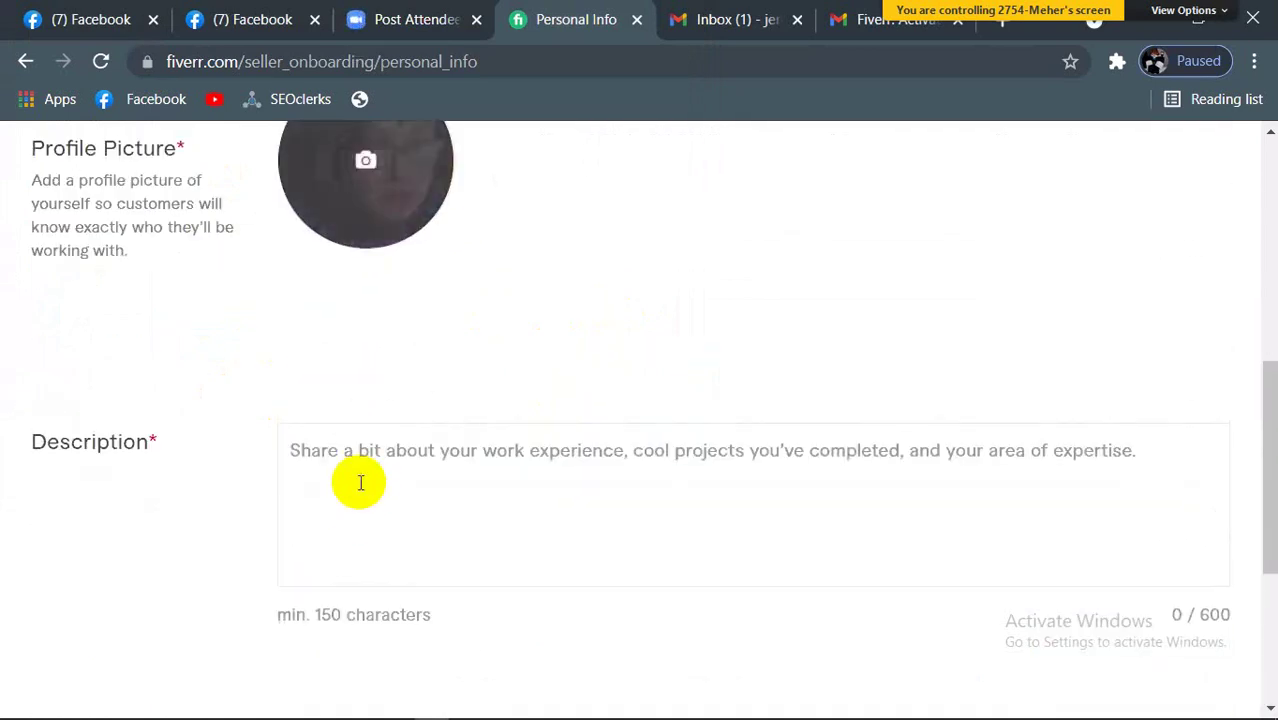
pyautogui.click(361, 483)
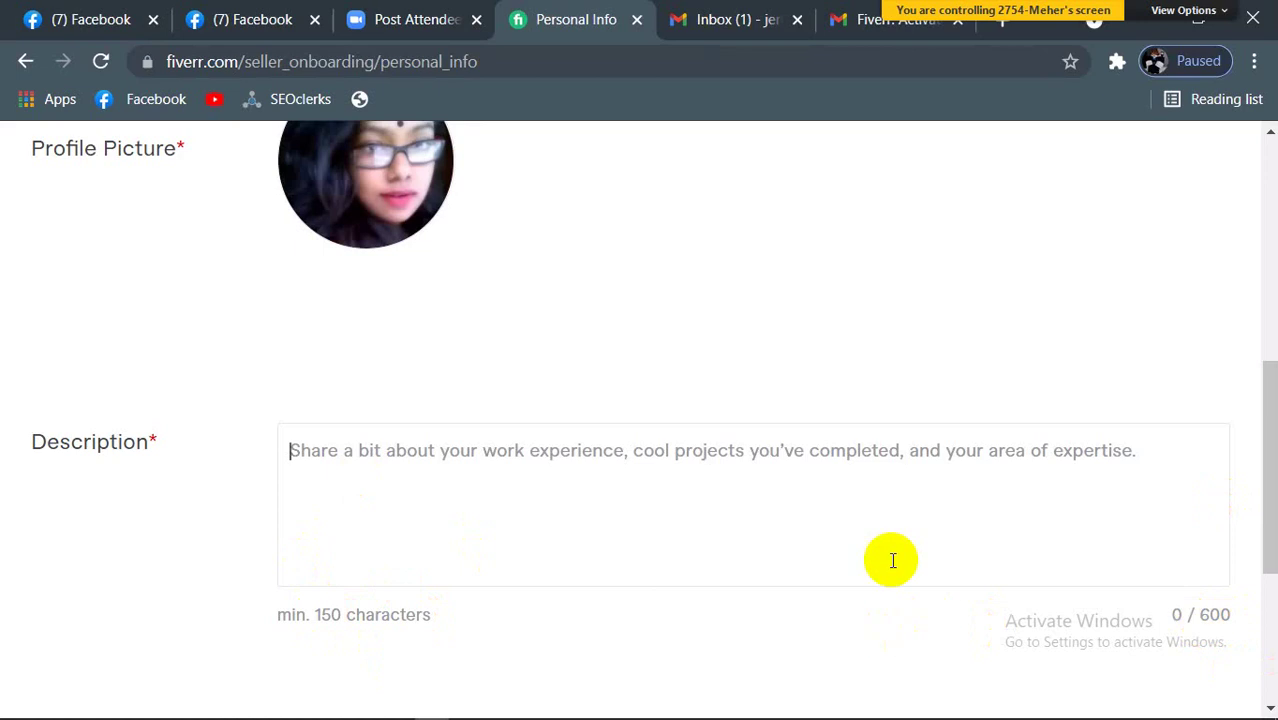
pyautogui.scroll(-1, 1163, 360)
pyautogui.scroll(-2, 1163, 360)
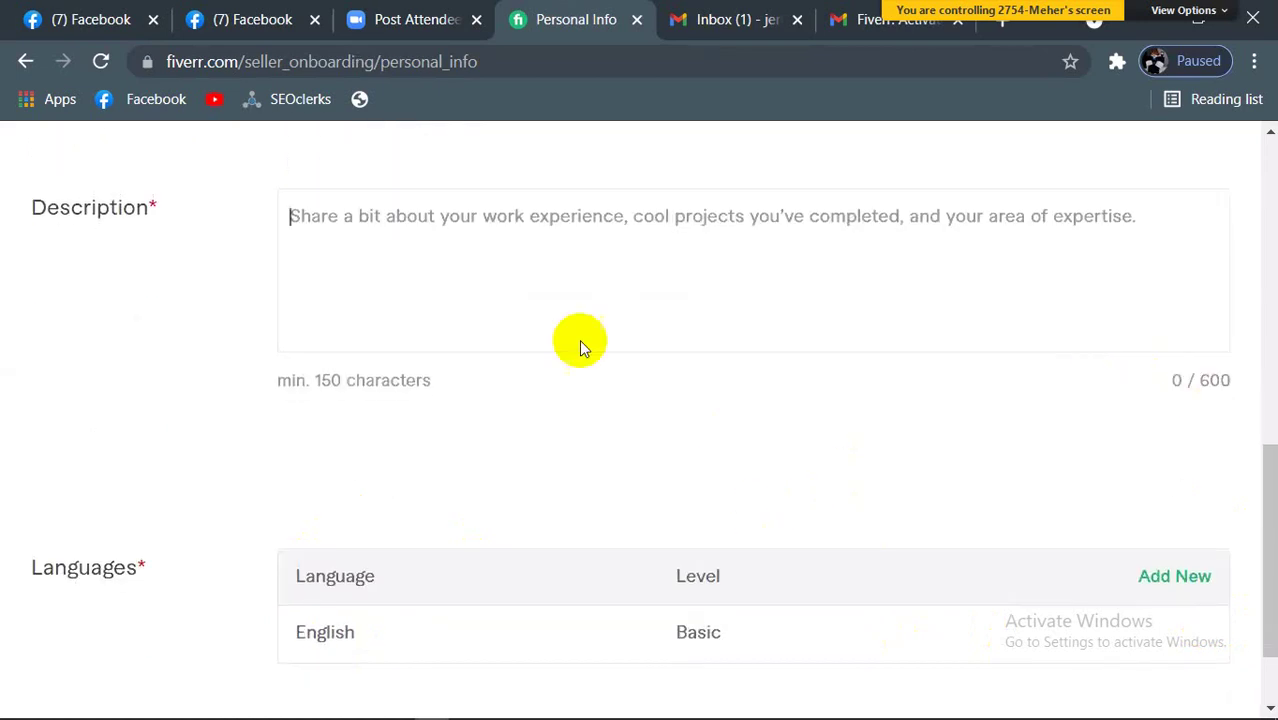
pyautogui.scroll(1, 361, 283)
pyautogui.scroll(1, 361, 283)
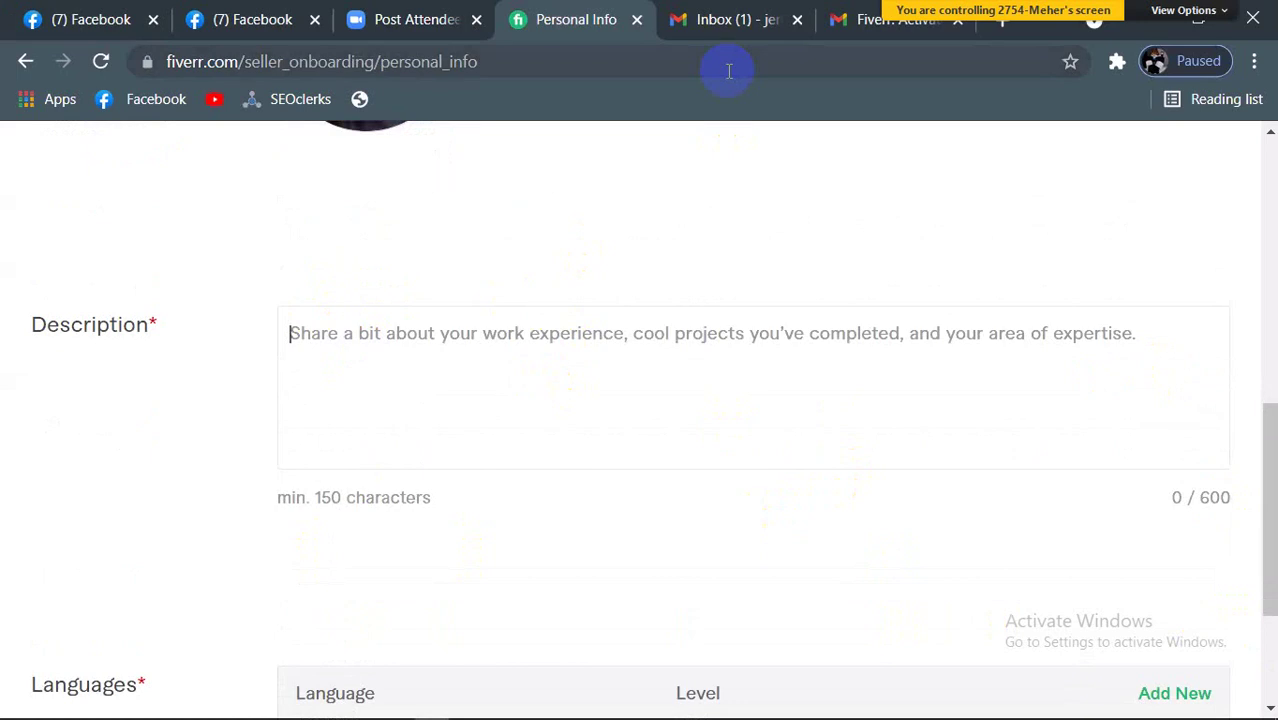
# Step: Type a 'Hey there' greeting with the seller's name and 'A dedicated Digital Marketing & SEO Consultant.'
pyautogui.write('He')
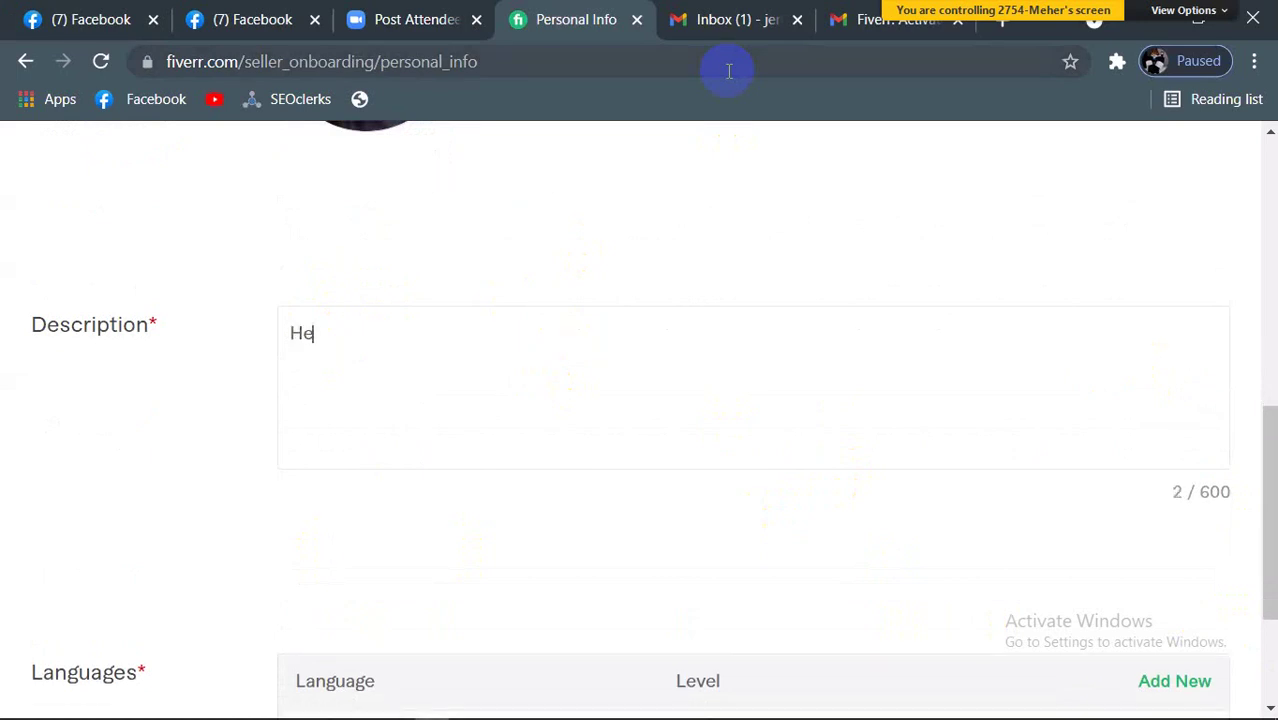
pyautogui.write('llo there')
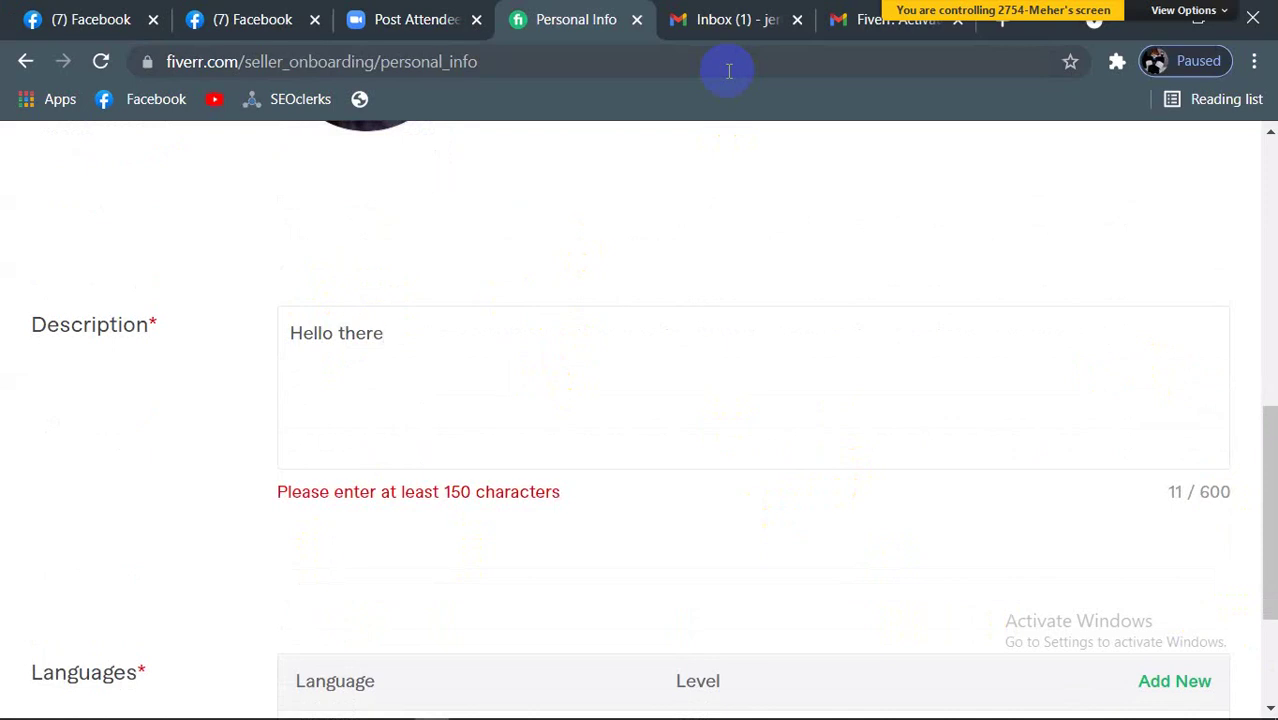
pyautogui.press('BackSpace')
pyautogui.press('BackSpace')
pyautogui.press('BackSpace')
pyautogui.press('BackSpace')
pyautogui.press('BackSpace')
pyautogui.press('BackSpace')
pyautogui.press('BackSpace')
pyautogui.press('BackSpace')
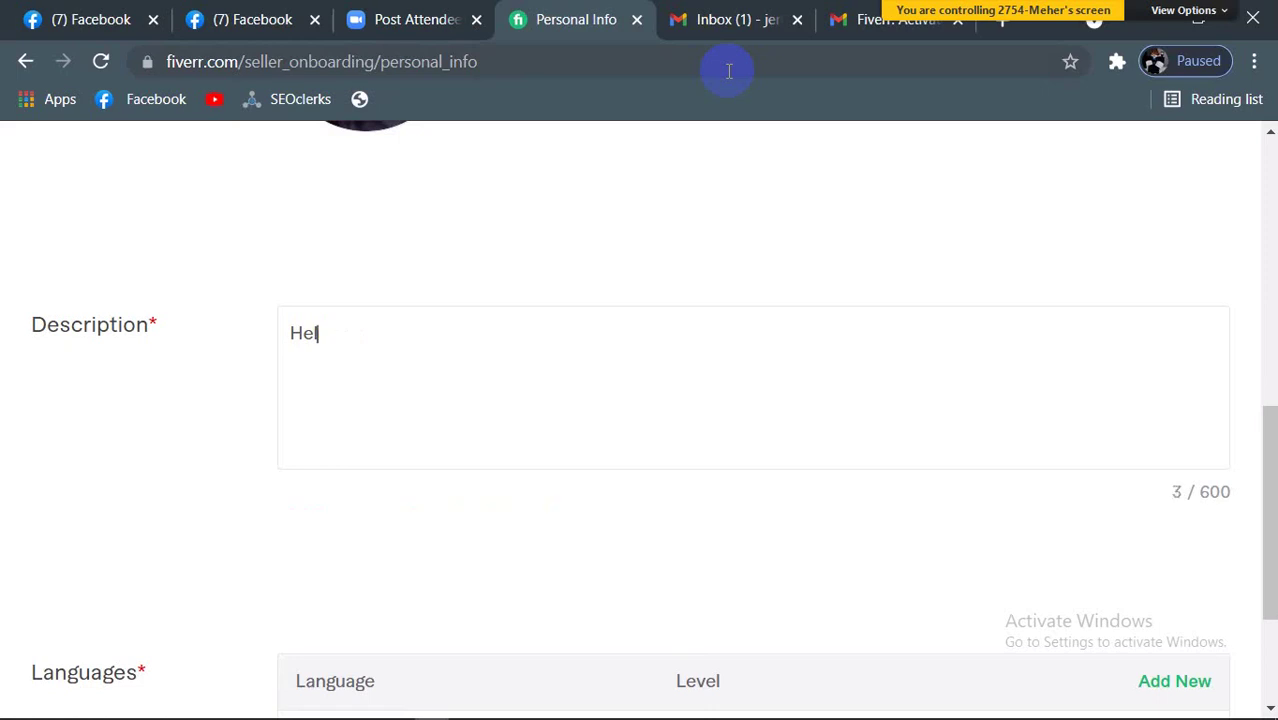
pyautogui.press('BackSpace')
pyautogui.write('y there, I')
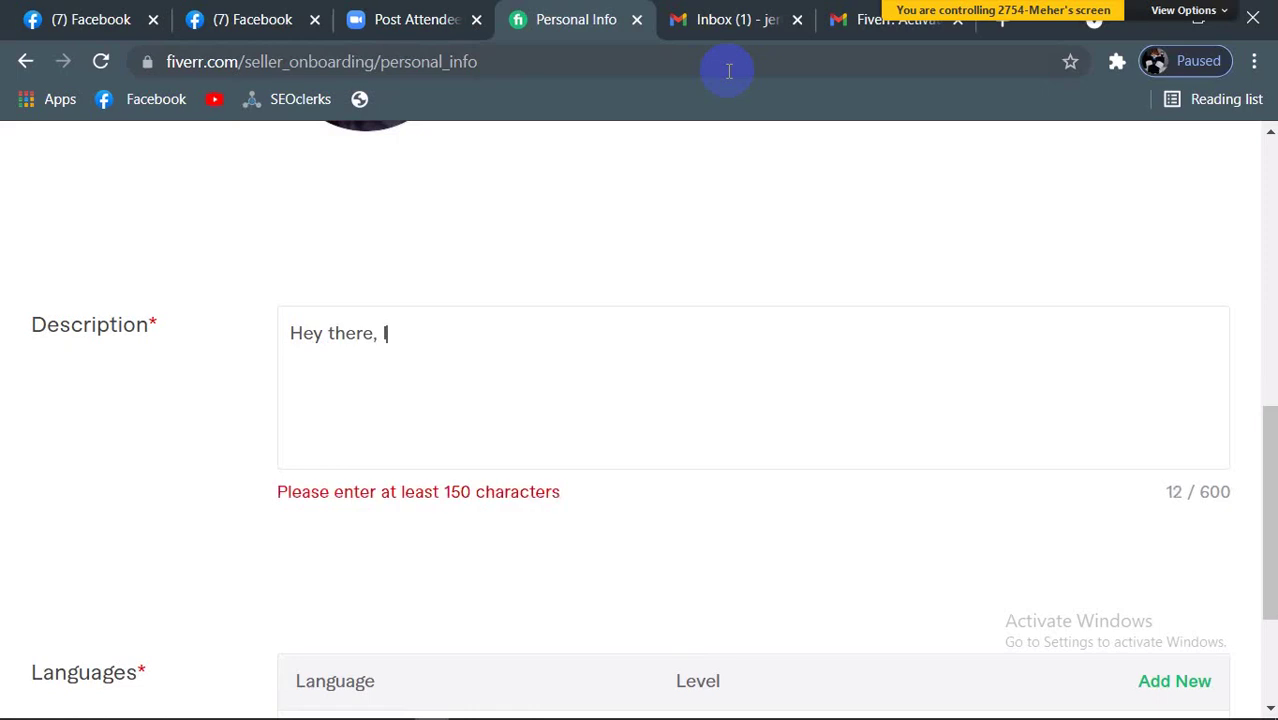
pyautogui.write("'m Jerin .")
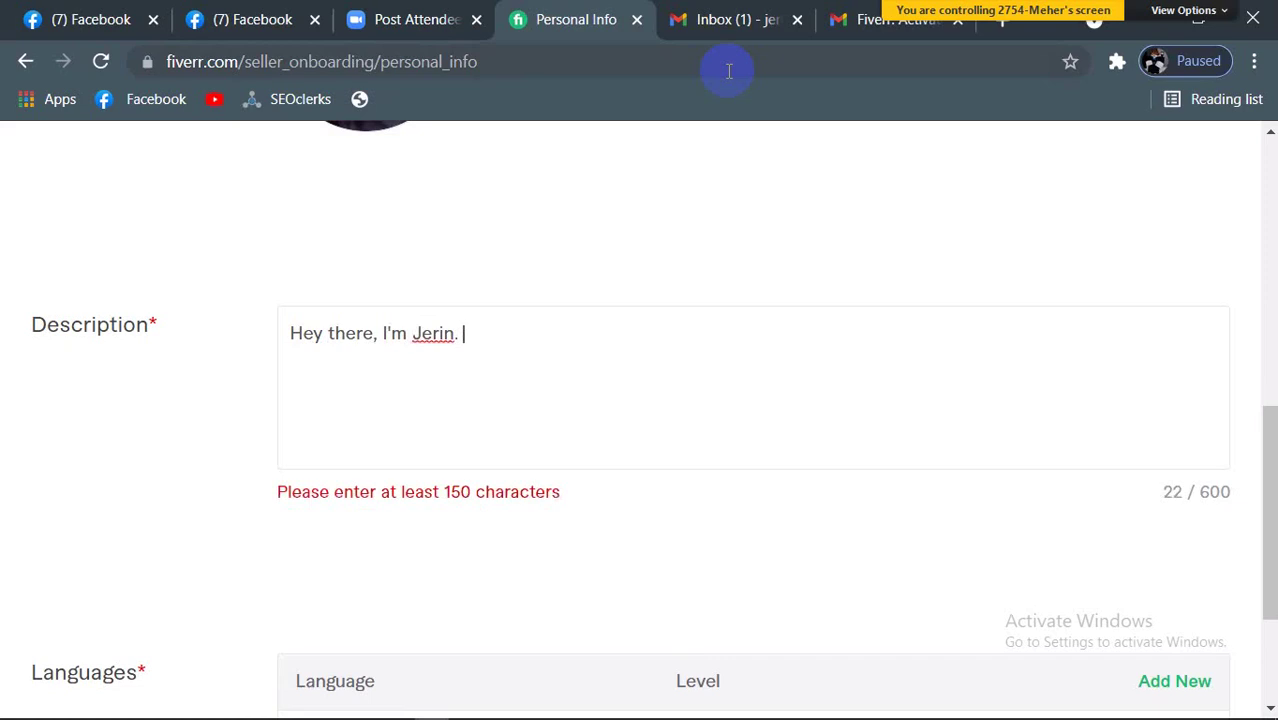
pyautogui.write('A ded')
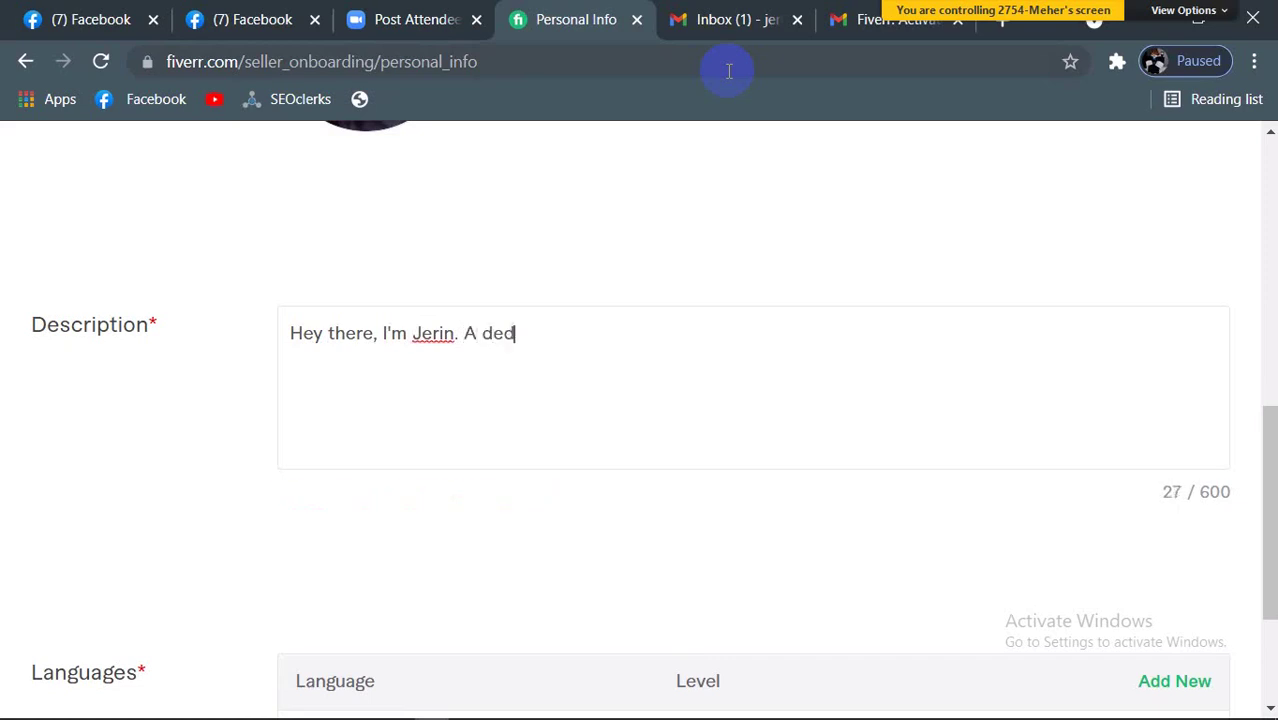
pyautogui.write('icated ')
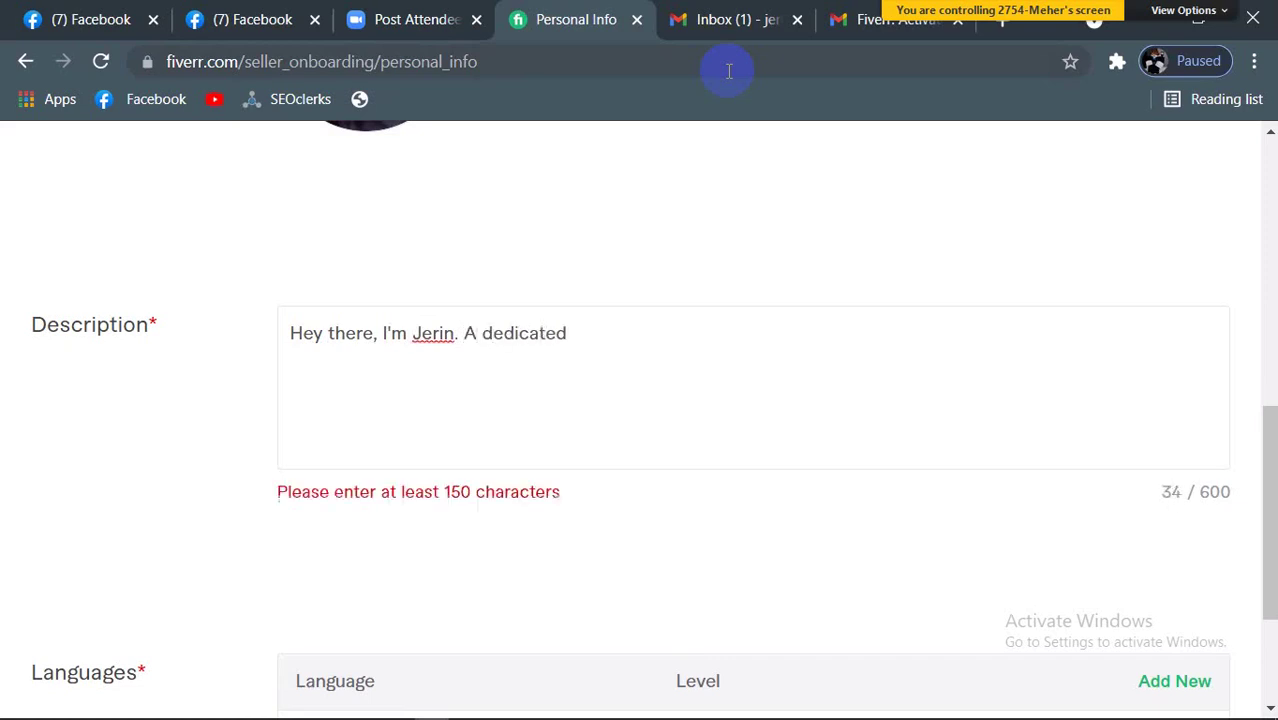
pyautogui.write('Digit')
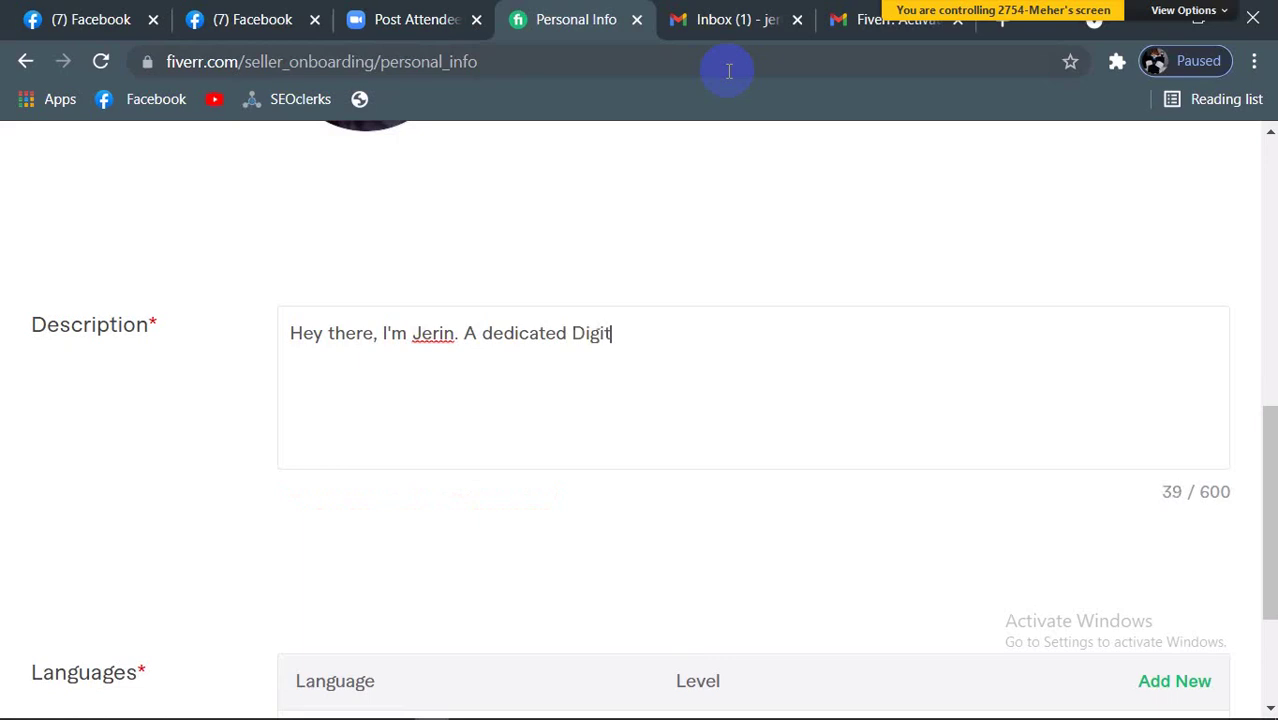
pyautogui.write('al Marketing ')
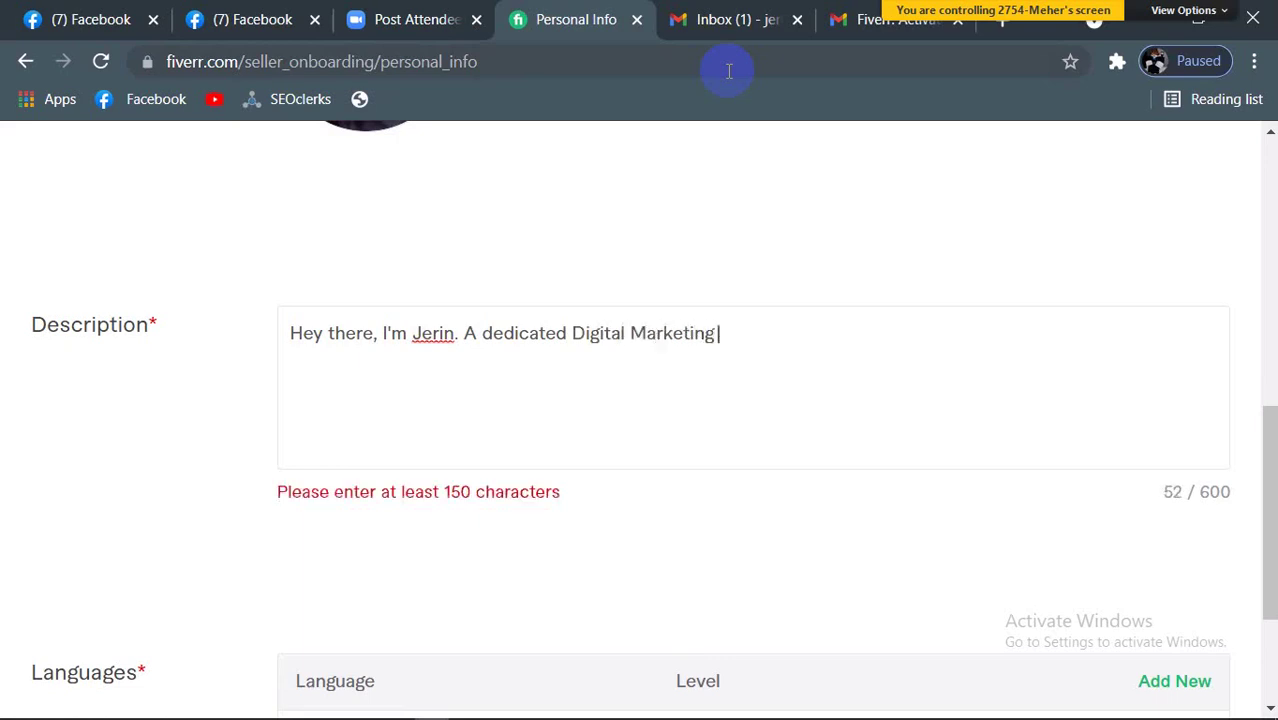
pyautogui.write('& S')
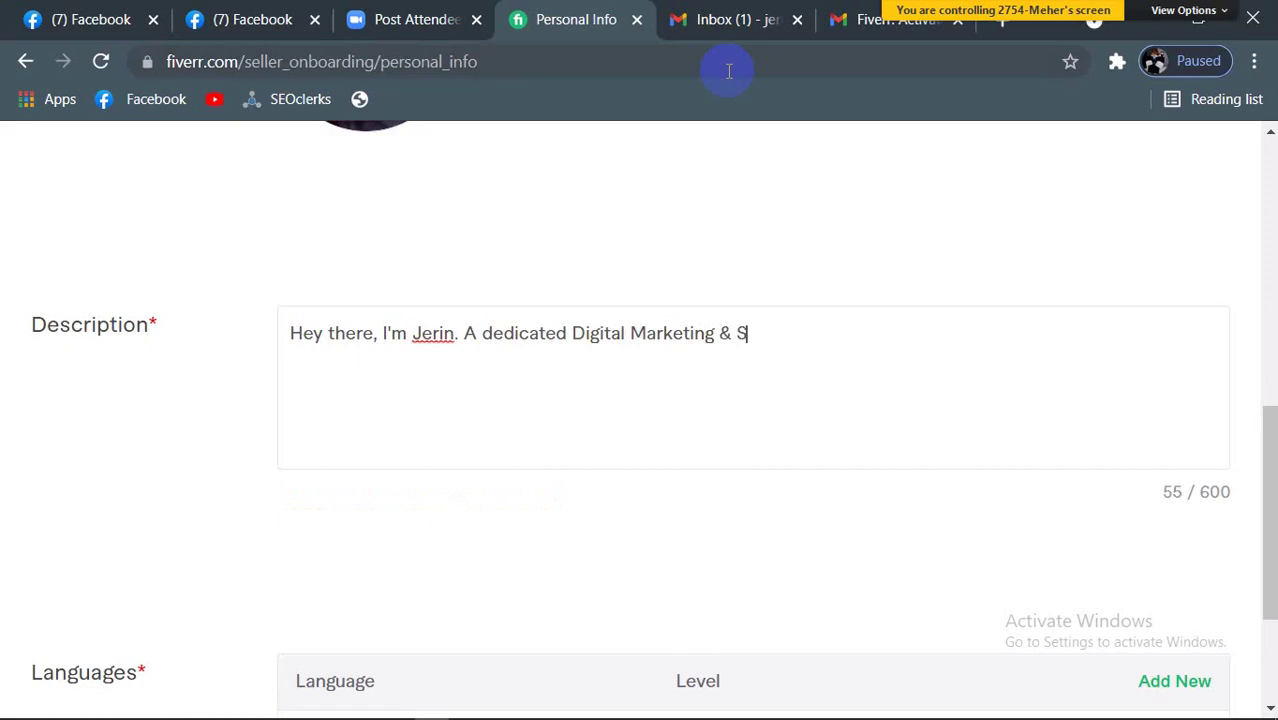
pyautogui.write('EO ')
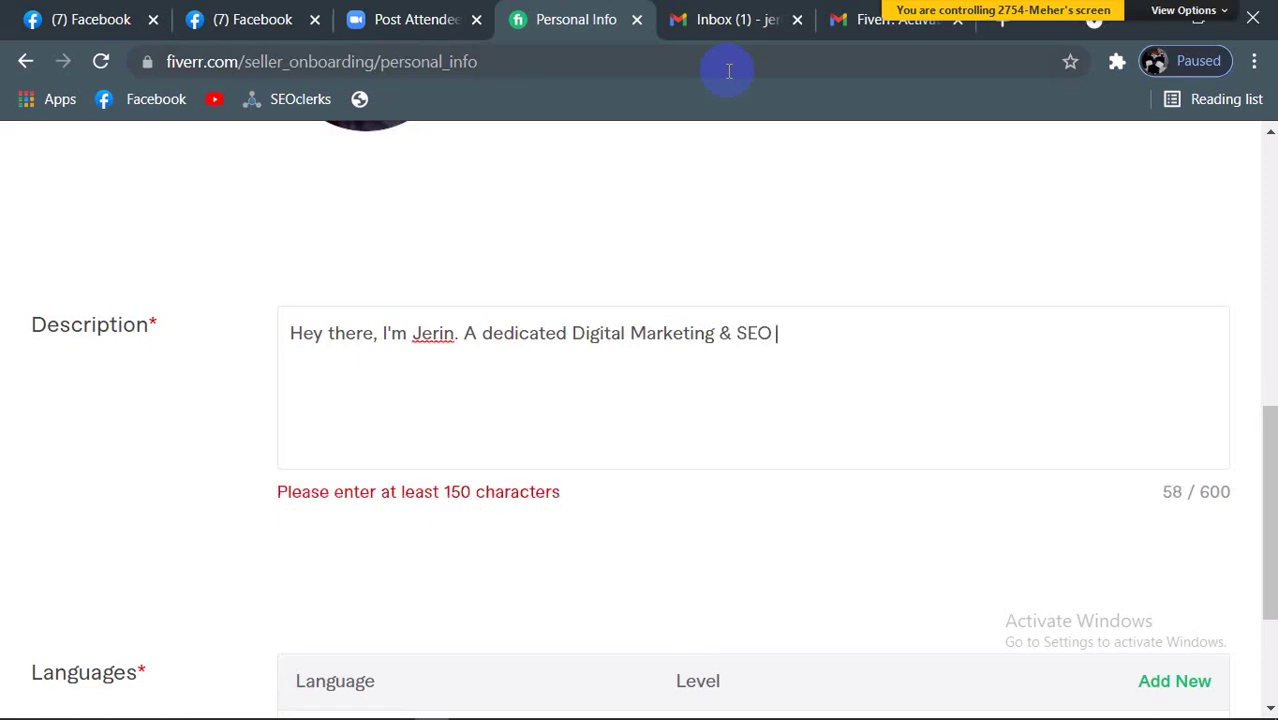
pyautogui.write('Consultant')
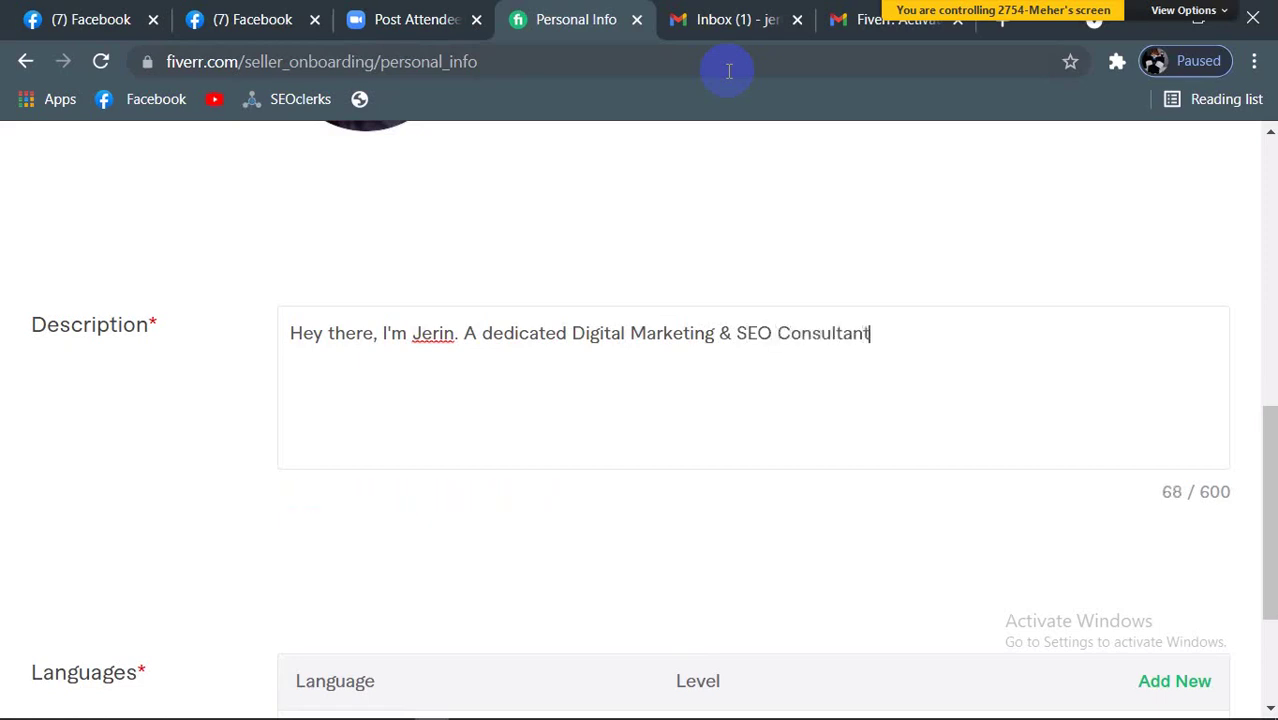
pyautogui.write('.')
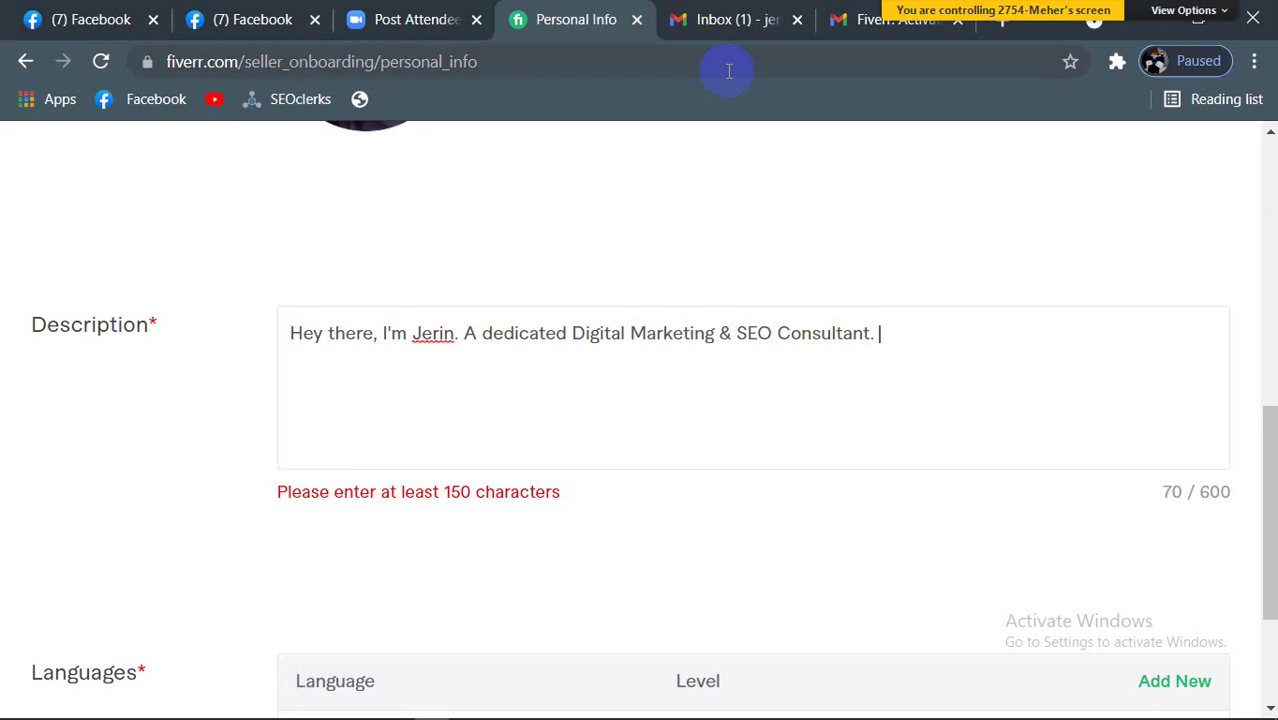
# Step: Continue the Description with 'I have in-depth much experience of', fixing the typo
pyautogui.write('I have')
pyautogui.write('in-dep')
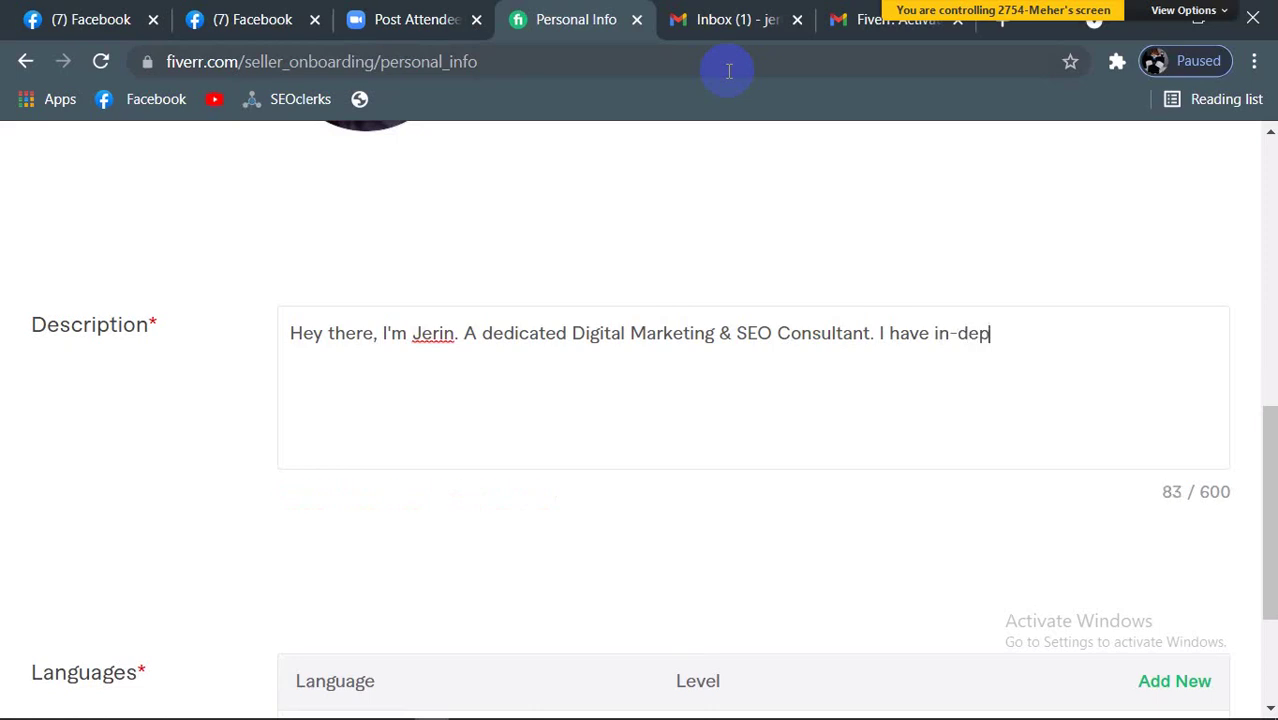
pyautogui.write('th ')
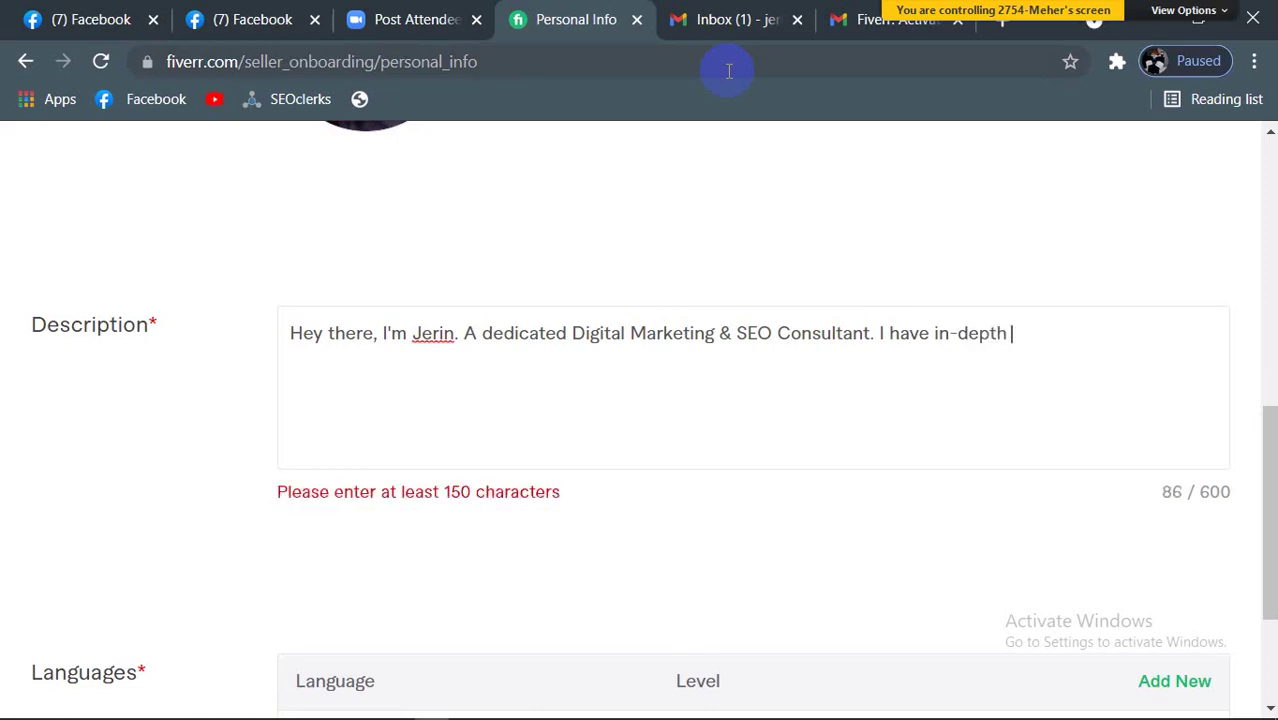
pyautogui.write('my')
pyautogui.press('BackSpace')
pyautogui.write('u')
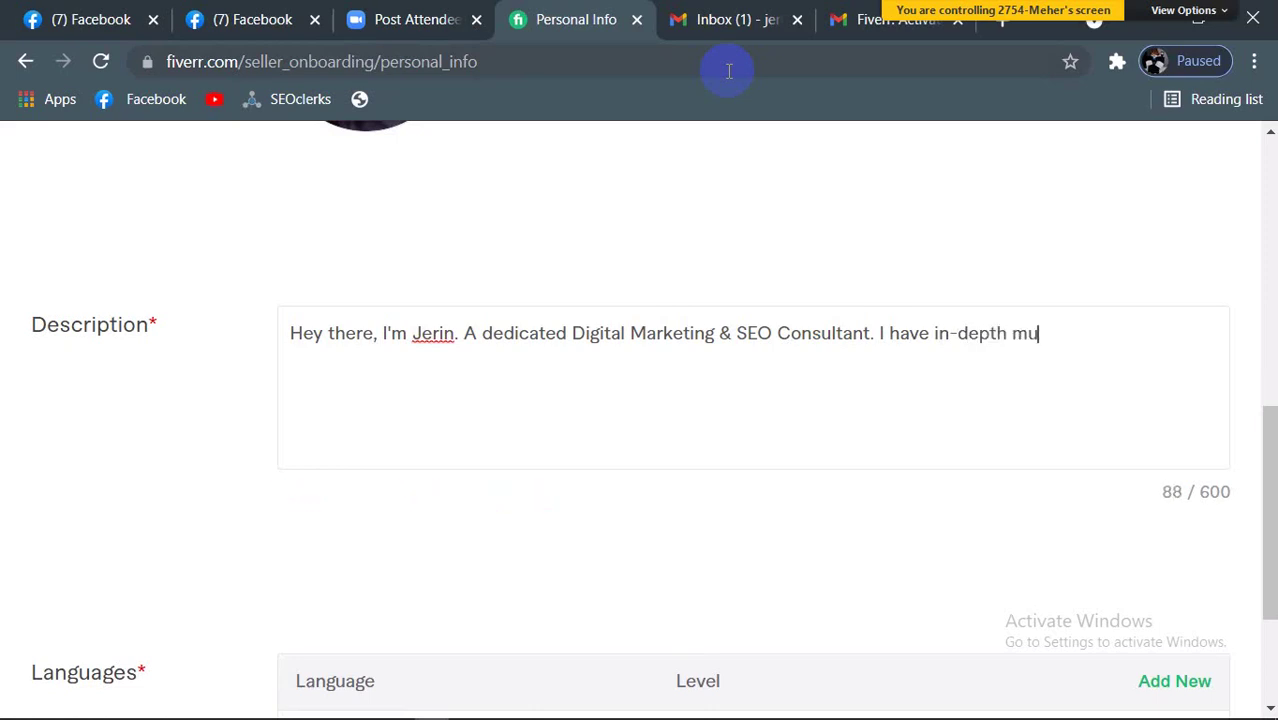
pyautogui.write('ch ex')
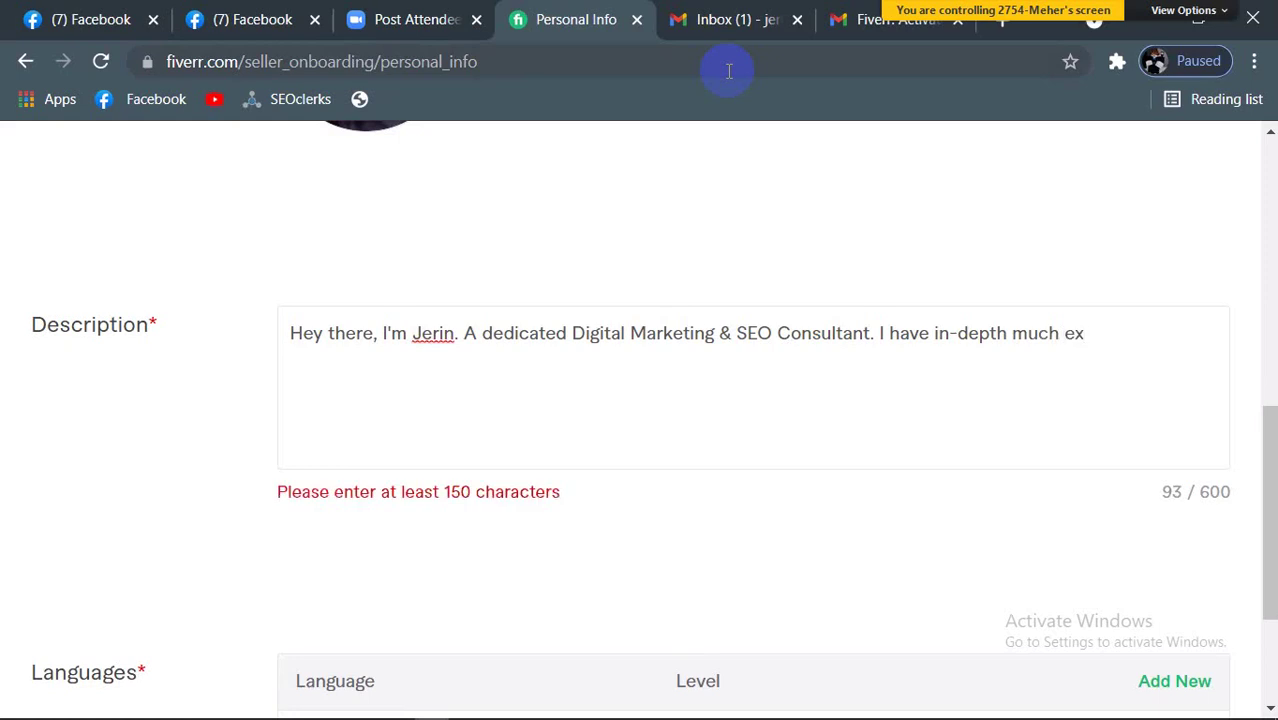
pyautogui.write('peri')
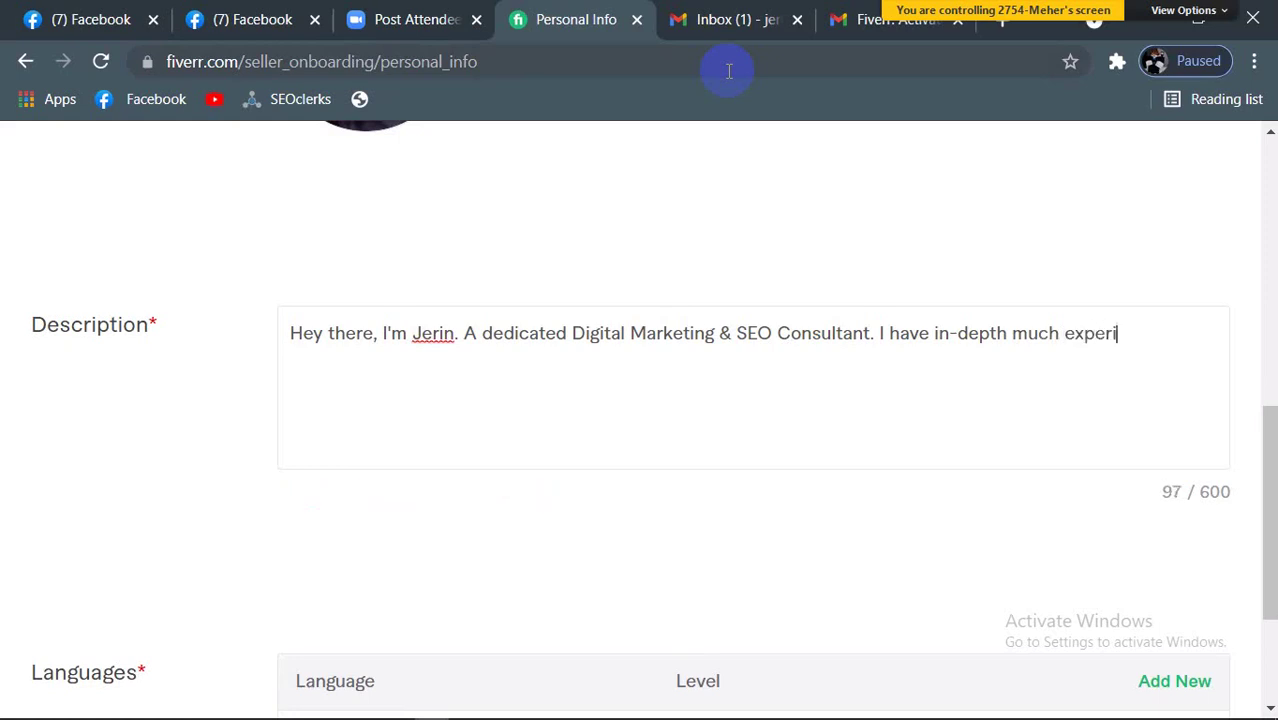
pyautogui.write('ence')
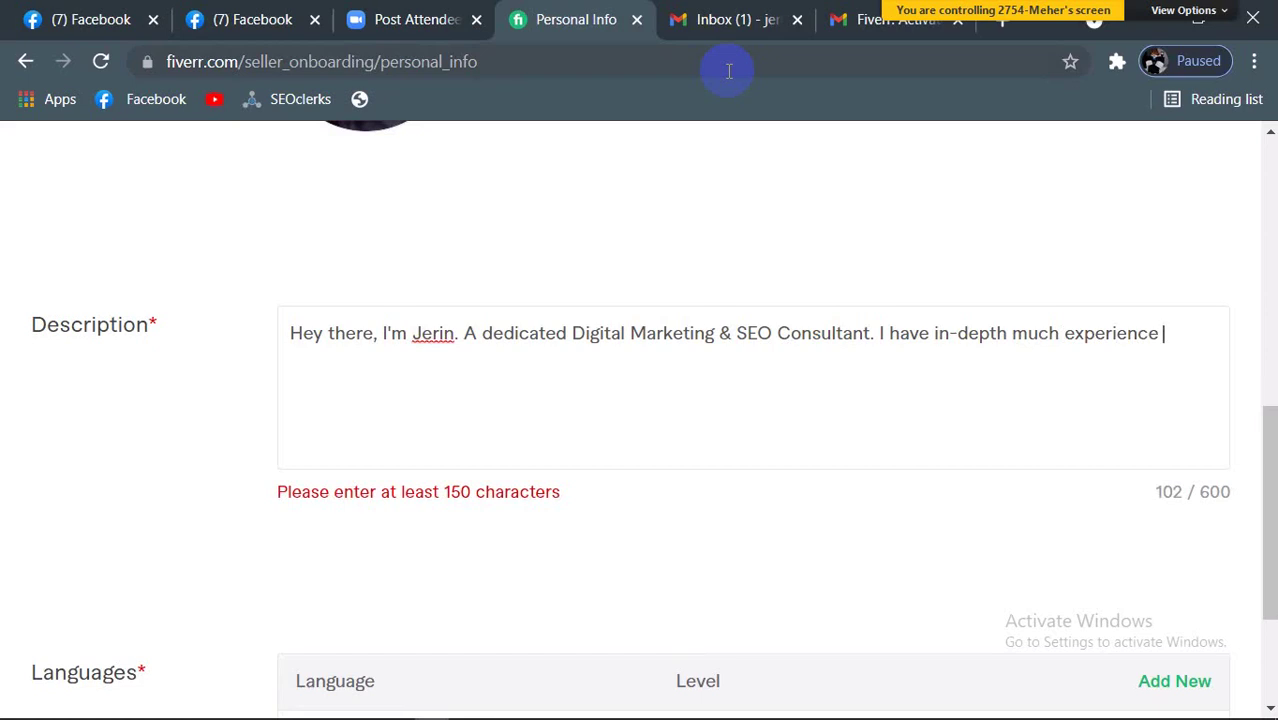
pyautogui.write('of')
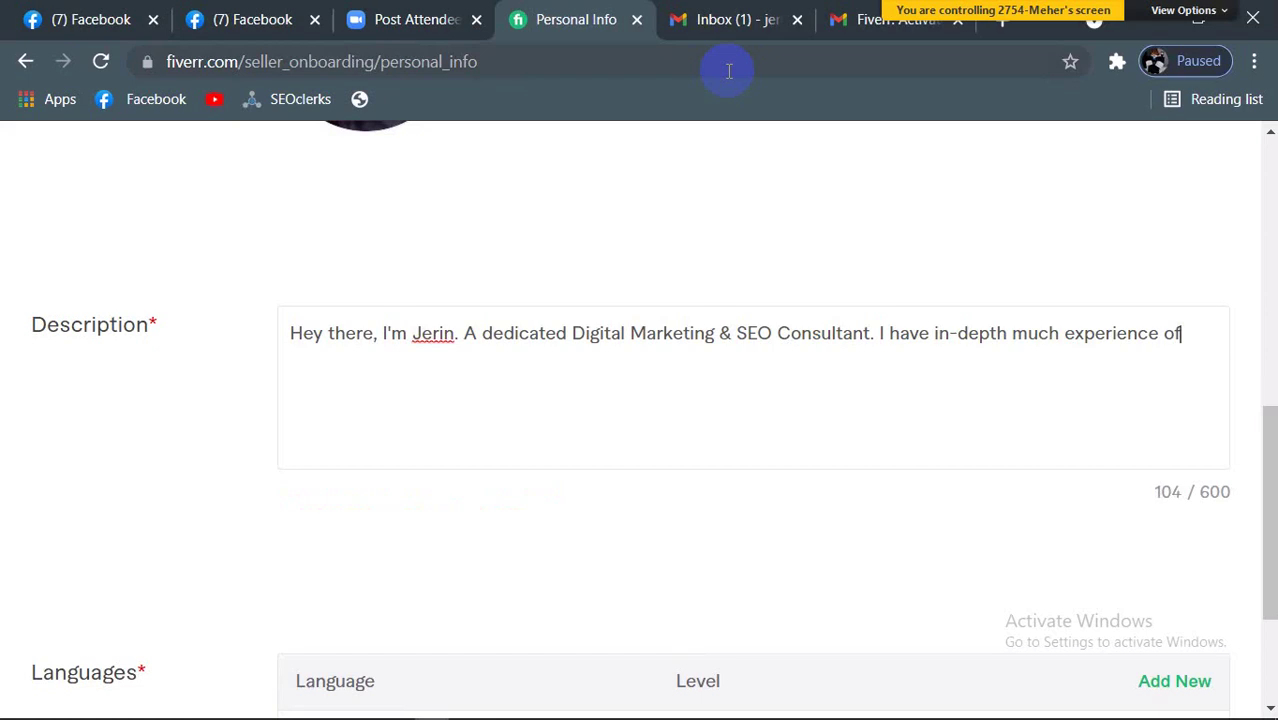
# Step: Delete 'in-depth much experience of' so the Description ends with 'I have'
pyautogui.press('BackSpace')
pyautogui.press('BackSpace')
pyautogui.press('BackSpace')
pyautogui.press('BackSpace')
pyautogui.press('BackSpace')
pyautogui.press('BackSpace')
pyautogui.press('BackSpace')
pyautogui.press('BackSpace')
pyautogui.press('BackSpace')
pyautogui.press('BackSpace')
pyautogui.press('BackSpace')
pyautogui.press('BackSpace')
pyautogui.press('BackSpace')
pyautogui.press('BackSpace')
pyautogui.press('BackSpace')
pyautogui.press('BackSpace')
pyautogui.press('BackSpace')
pyautogui.press('BackSpace')
pyautogui.press('BackSpace')
pyautogui.press('BackSpace')
pyautogui.press('BackSpace')
pyautogui.press('BackSpace')
pyautogui.press('BackSpace')
pyautogui.press('BackSpace')
pyautogui.press('BackSpace')
pyautogui.press('BackSpace')
pyautogui.press('BackSpace')
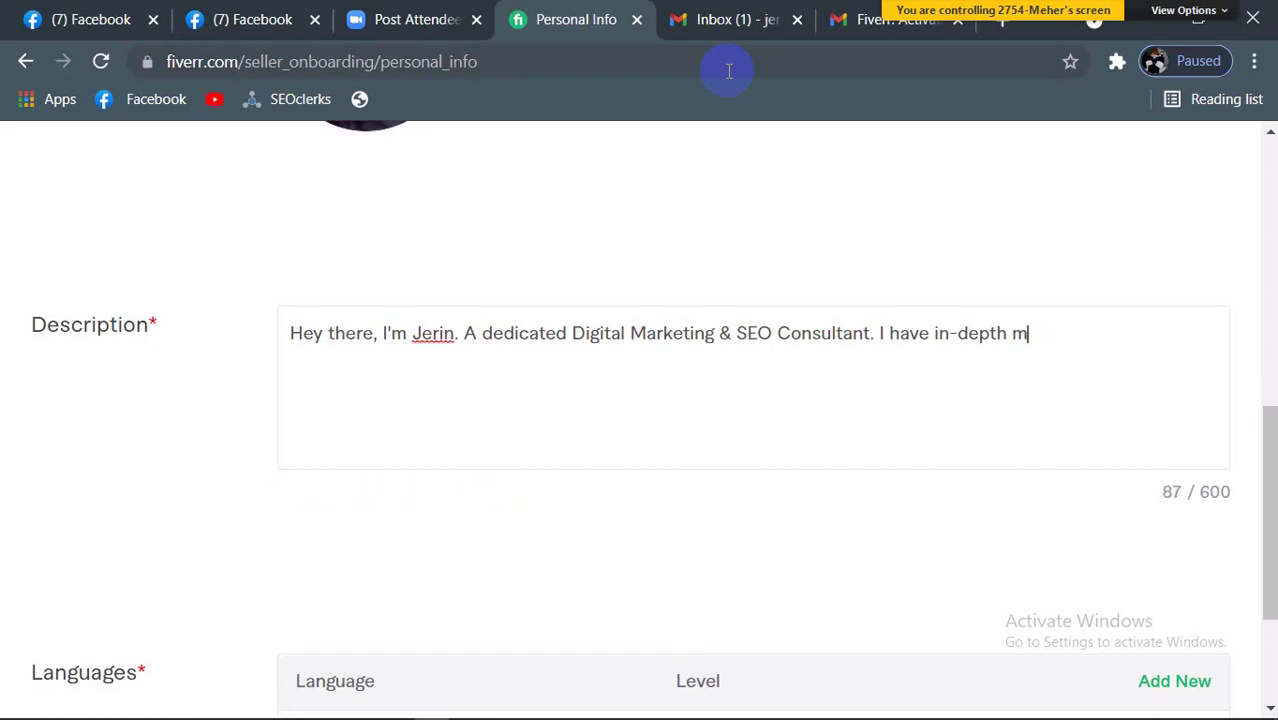
pyautogui.press('BackSpace')
pyautogui.press('BackSpace')
pyautogui.press('BackSpace')
pyautogui.press('BackSpace')
pyautogui.press('BackSpace')
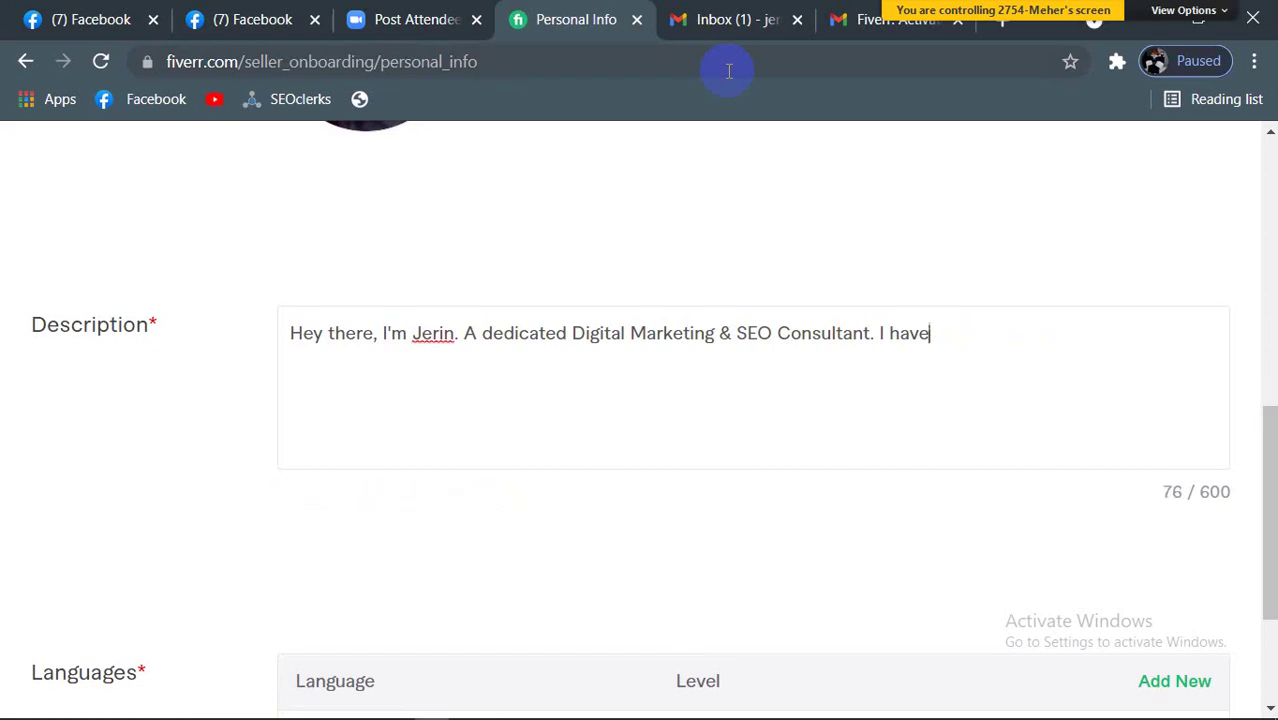
pyautogui.write('d')
pyautogui.press('BackSpace')
pyautogui.write('ve')
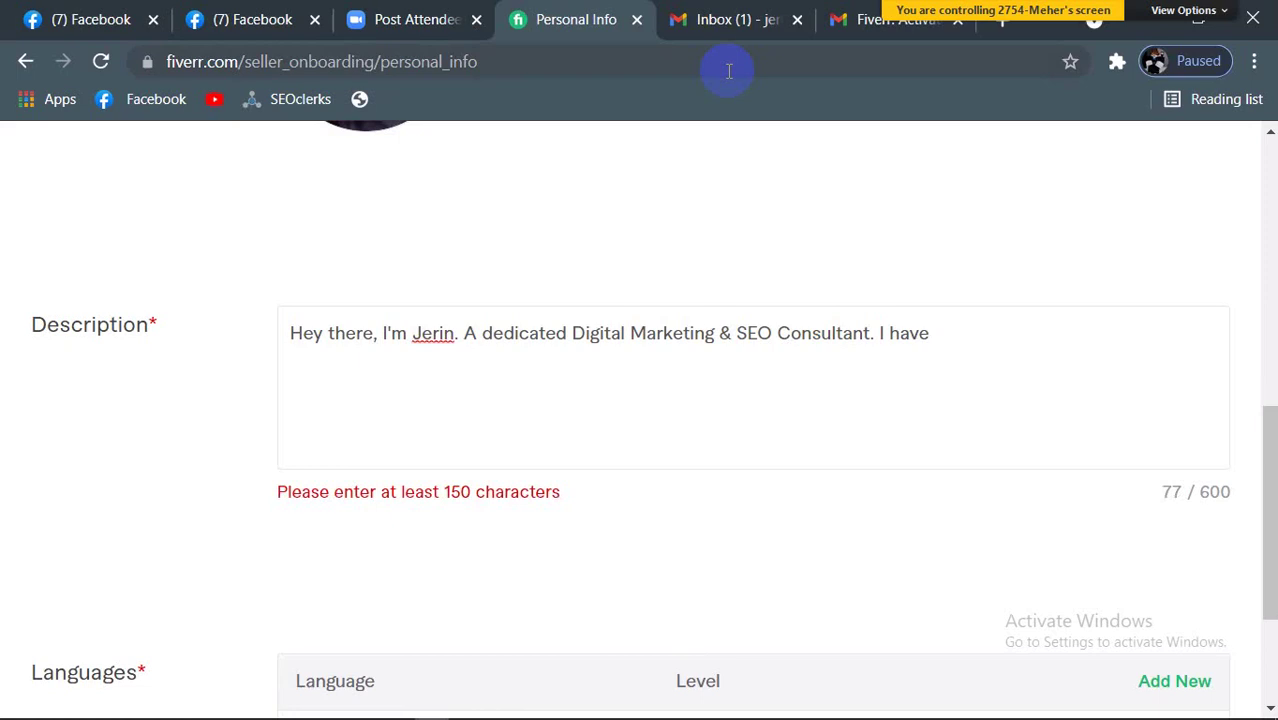
# Step: Add '3 years of depth experience in this field internationally & locally.' to the Description
pyautogui.write('3')
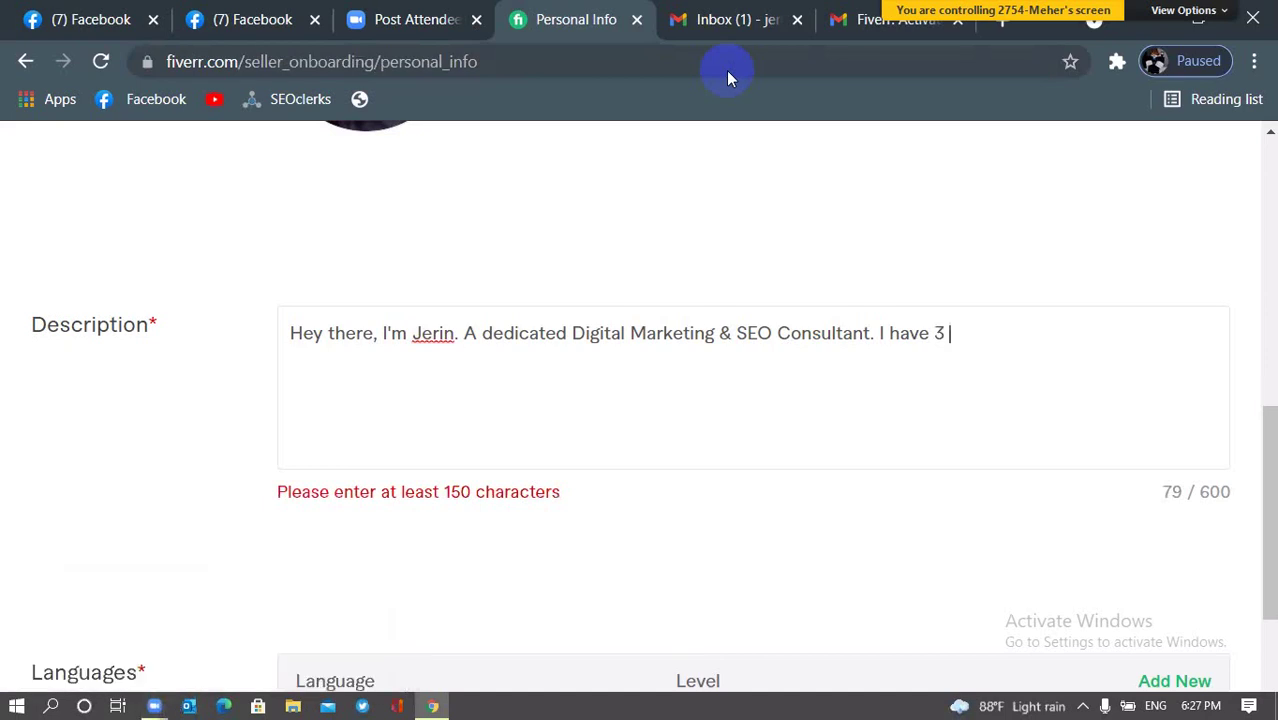
pyautogui.write('years ')
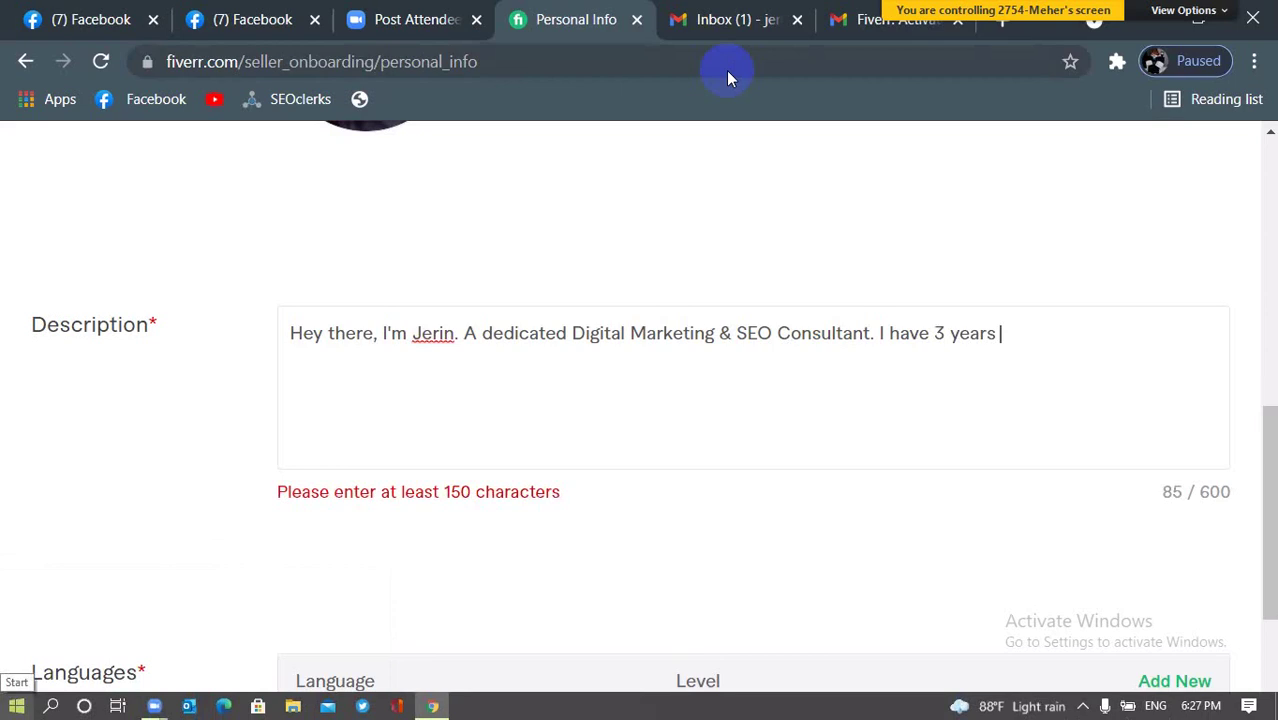
pyautogui.write('of')
pyautogui.write('depth')
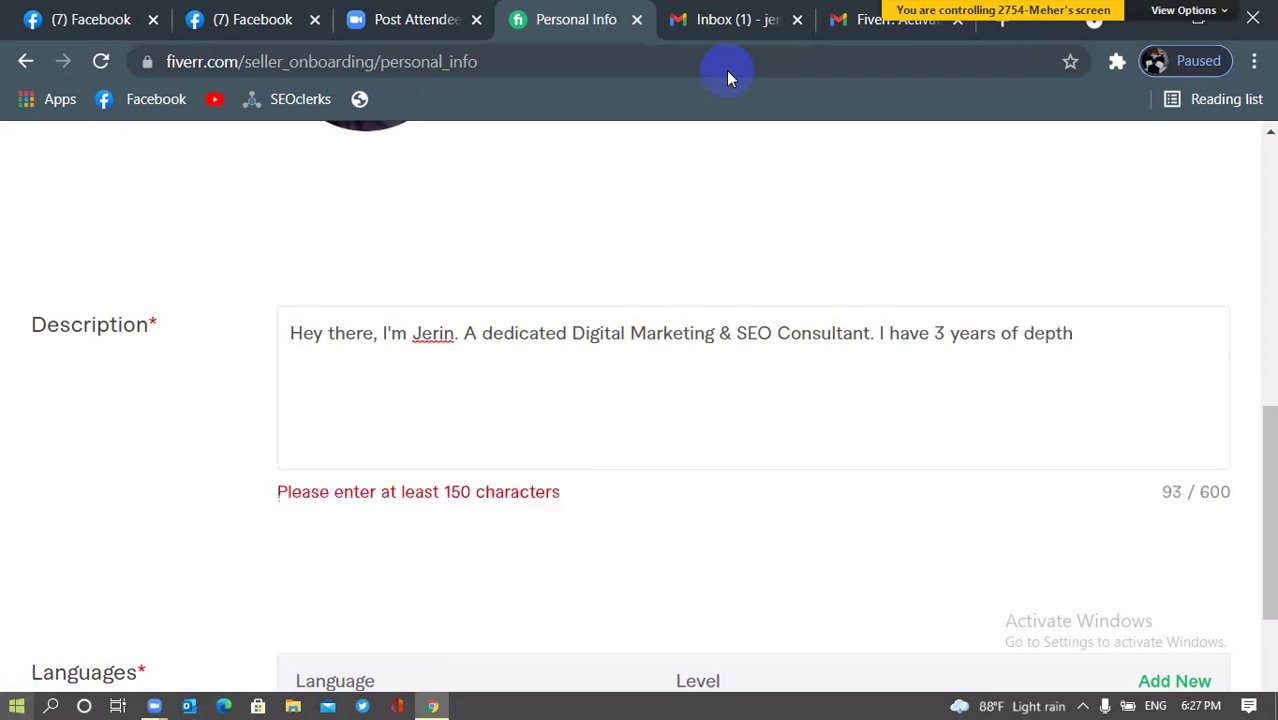
pyautogui.write(' expe')
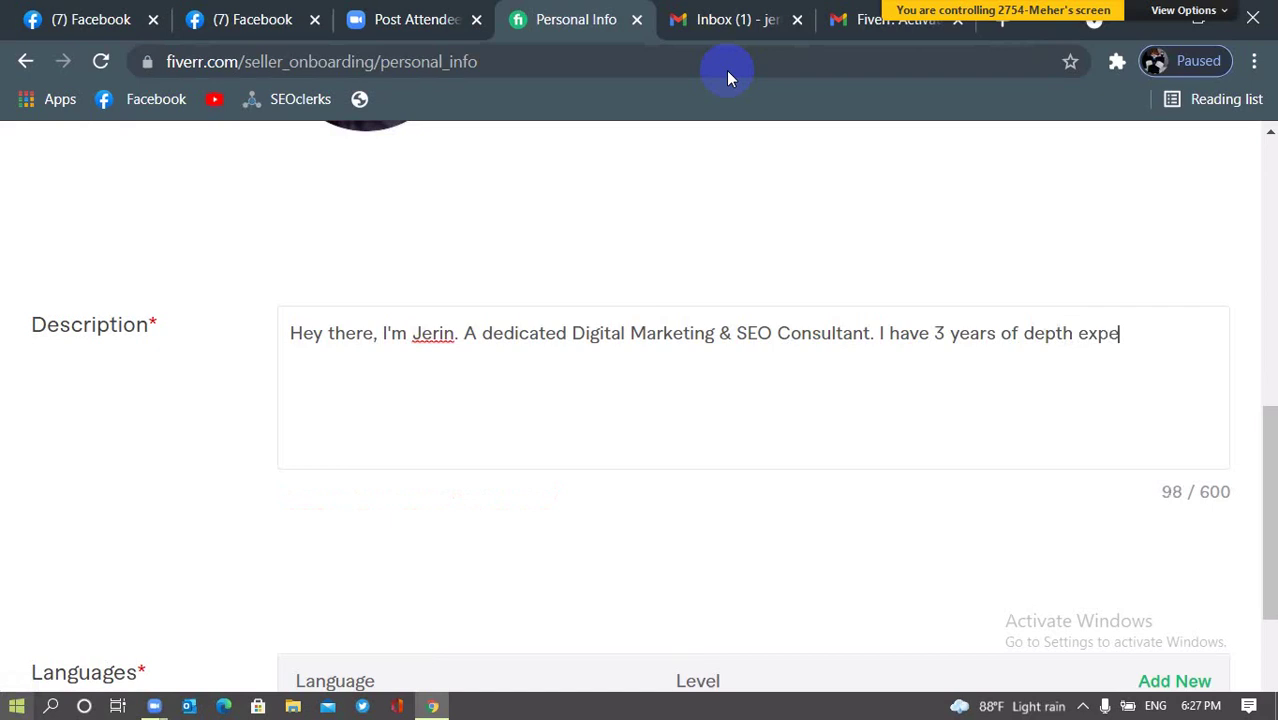
pyautogui.write('rience in t')
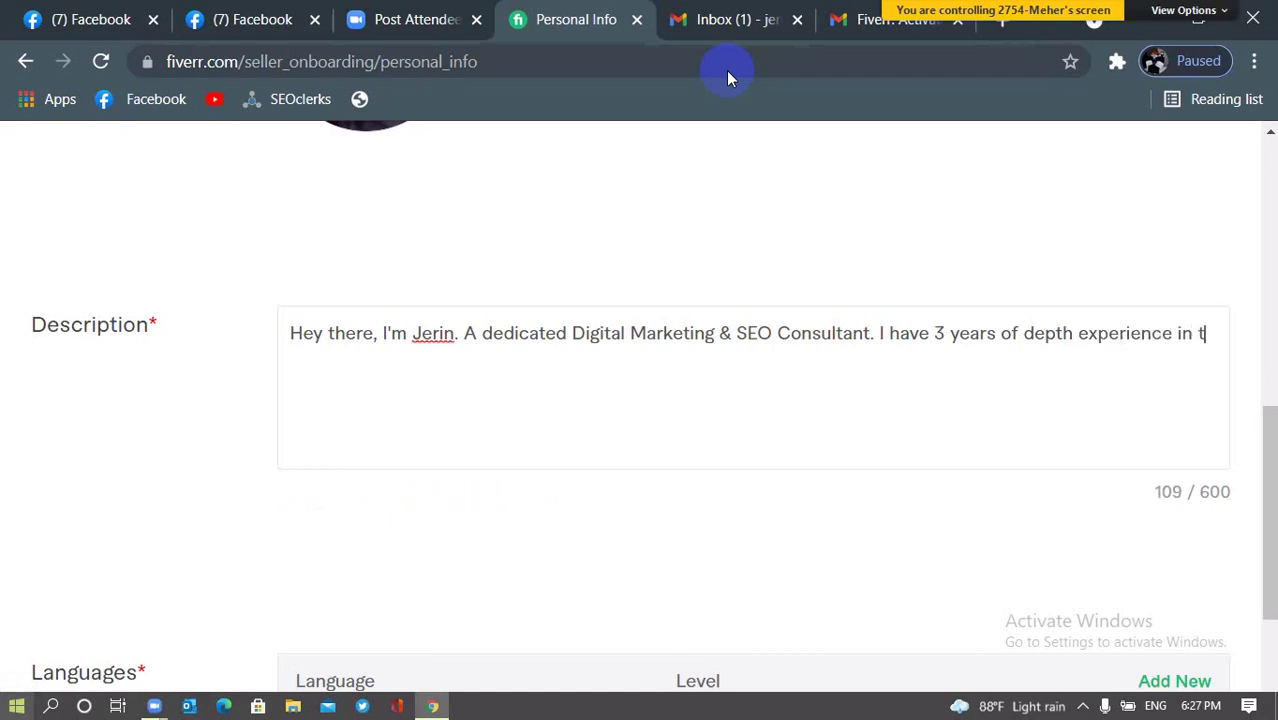
pyautogui.write('his fiel')
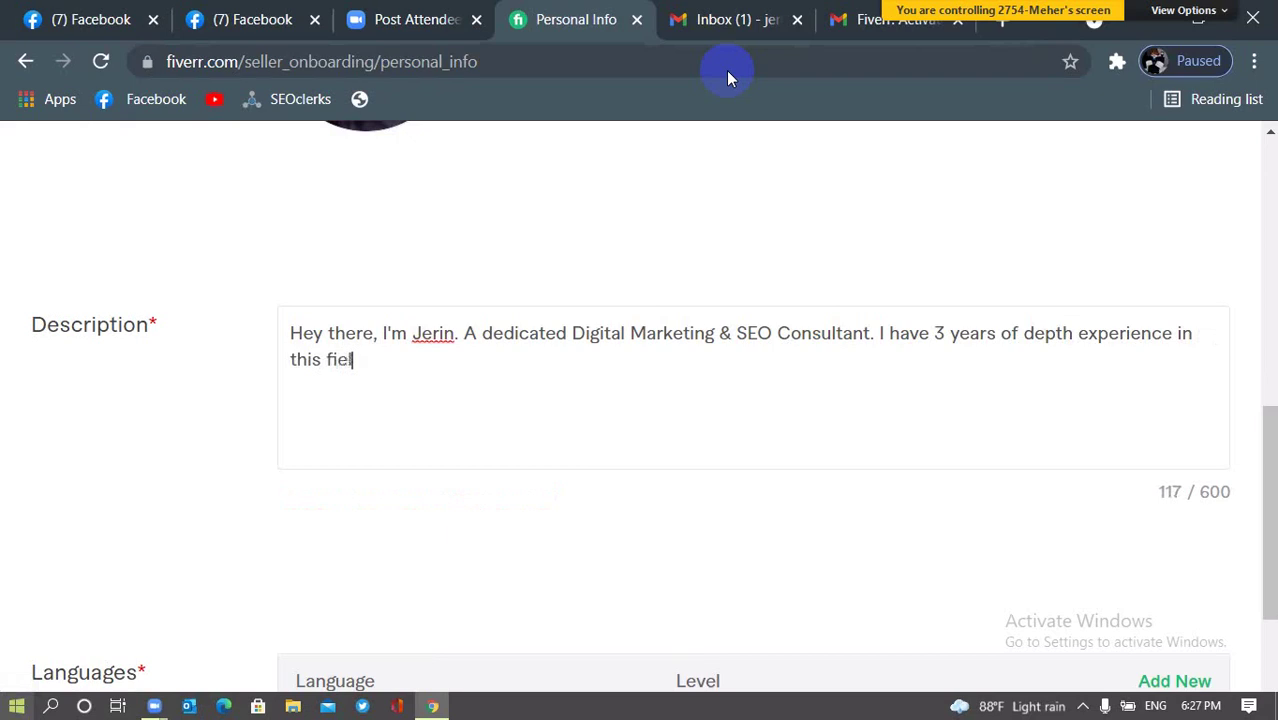
pyautogui.write('d internati')
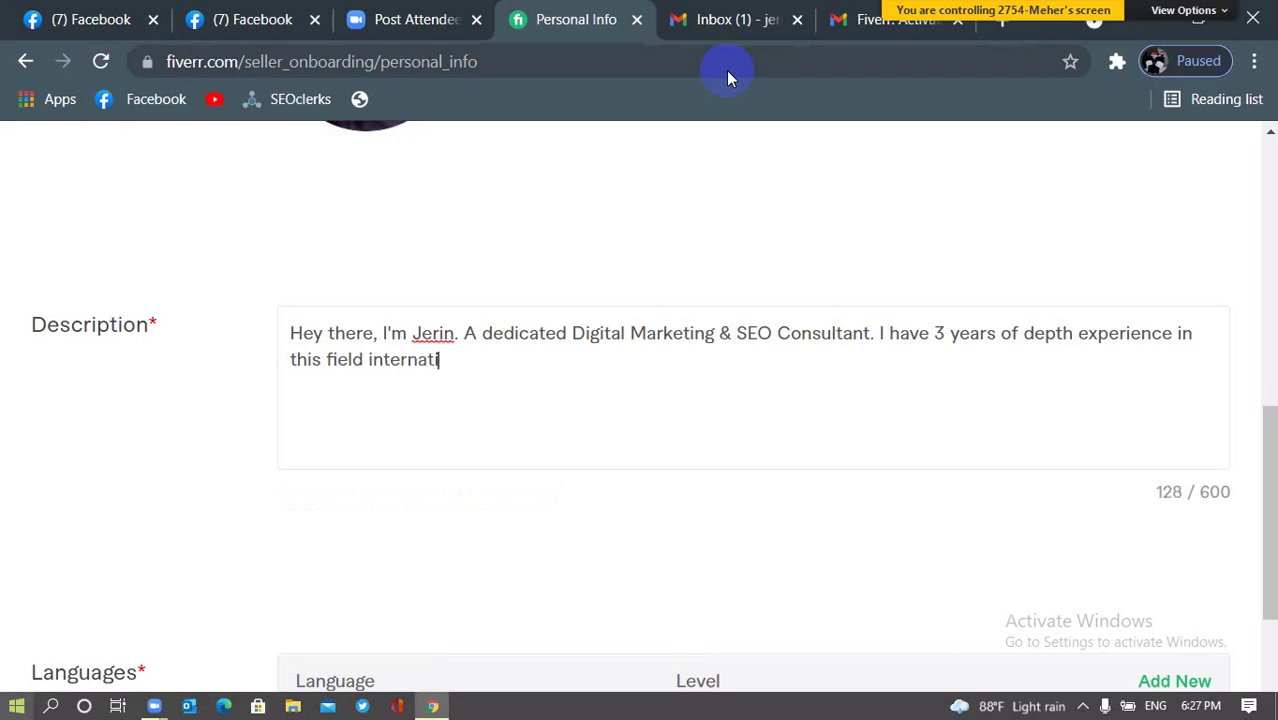
pyautogui.write('onally & locall')
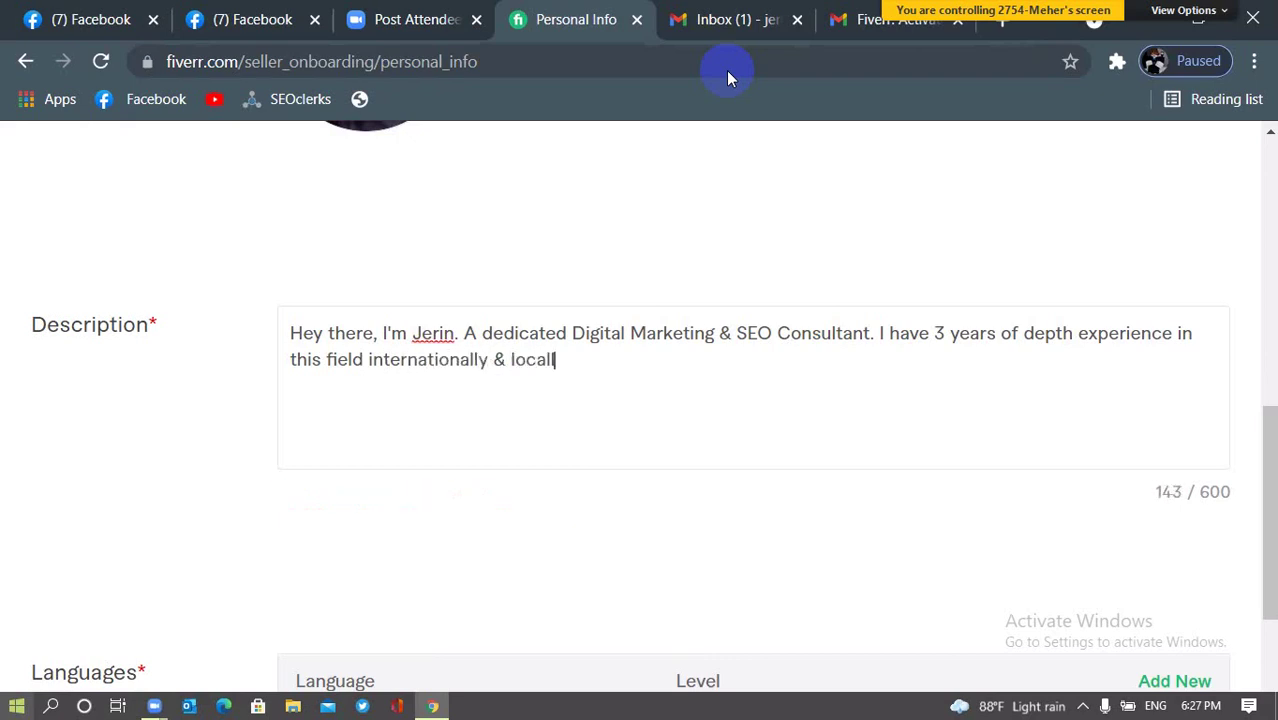
pyautogui.write('y.')
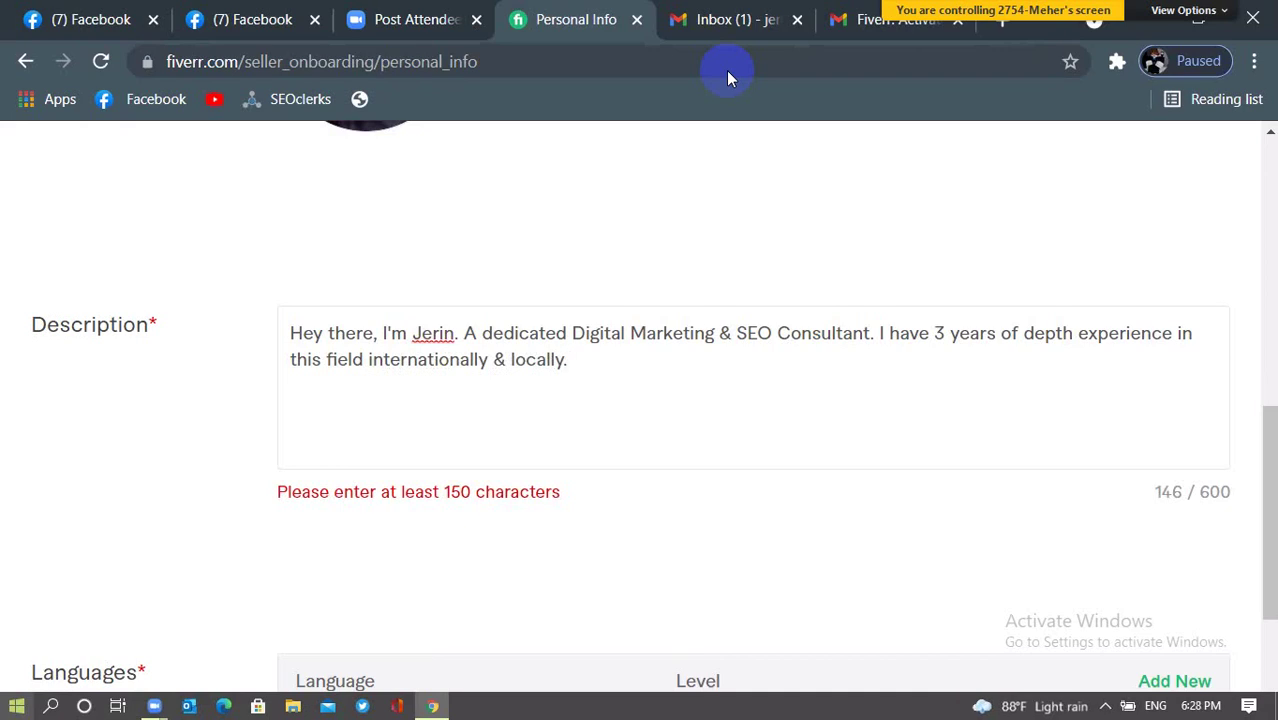
# Step: Add 'Especially I work for White hat SEO- On-Page to Off-Page. Link building' to the Description
pyautogui.write('Especially ')
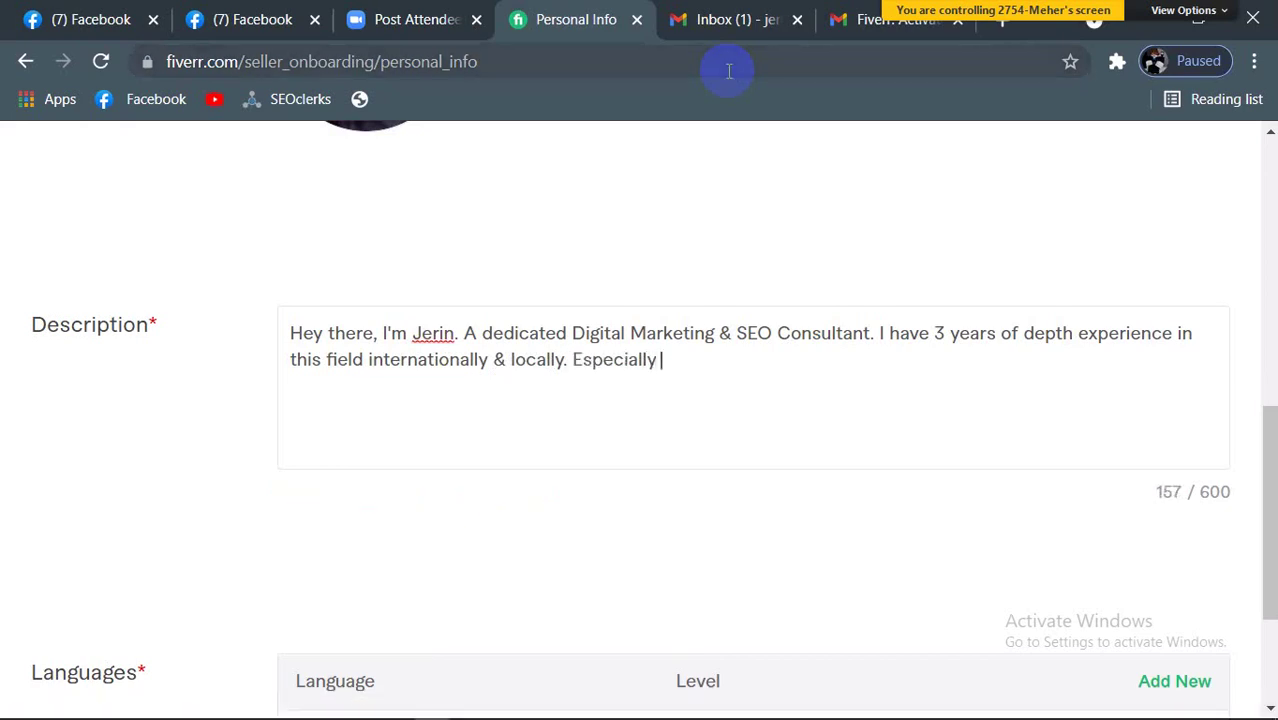
pyautogui.write('I work for')
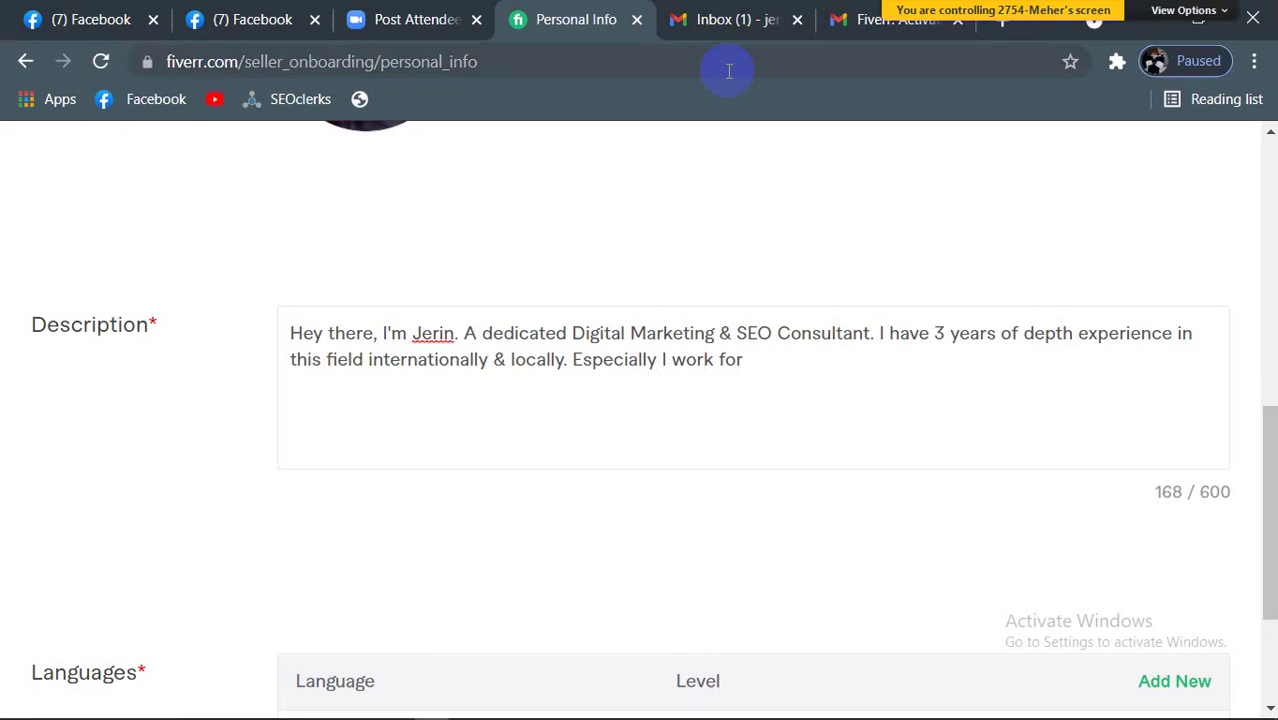
pyautogui.write('White hat SEO b')
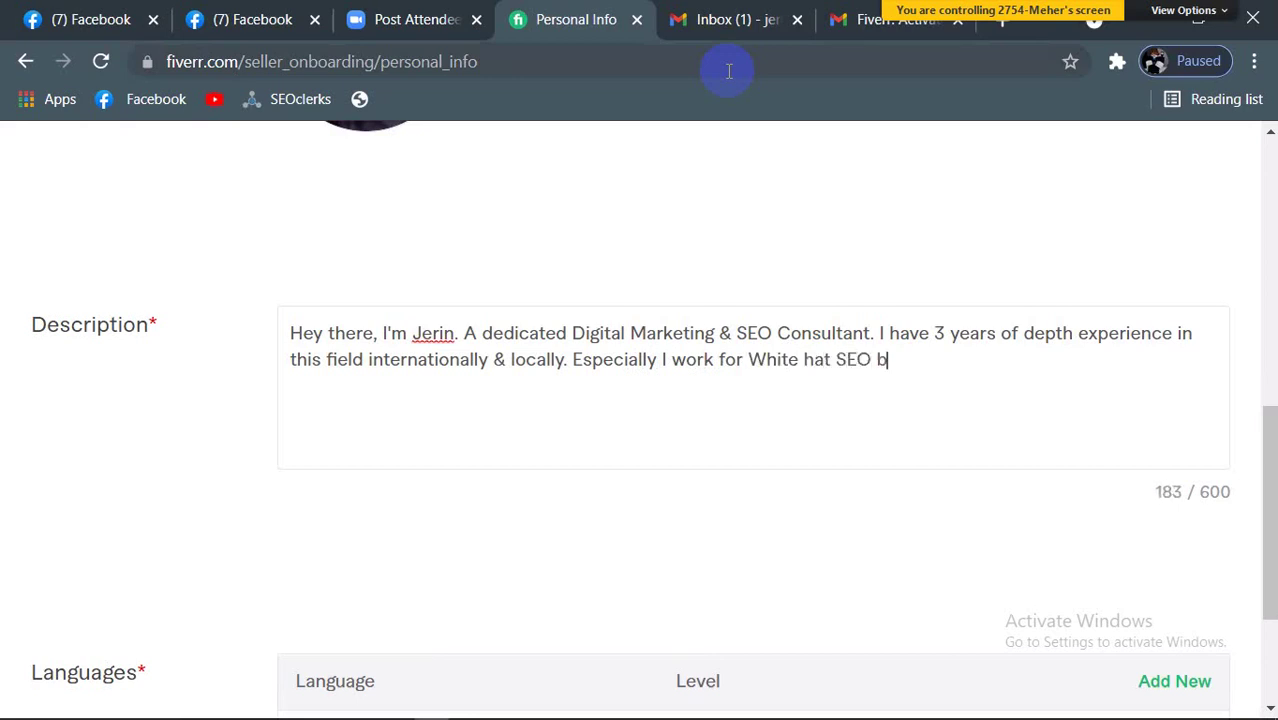
pyautogui.press('BackSpace')
pyautogui.press('BackSpace')
pyautogui.write('- On-Page ')
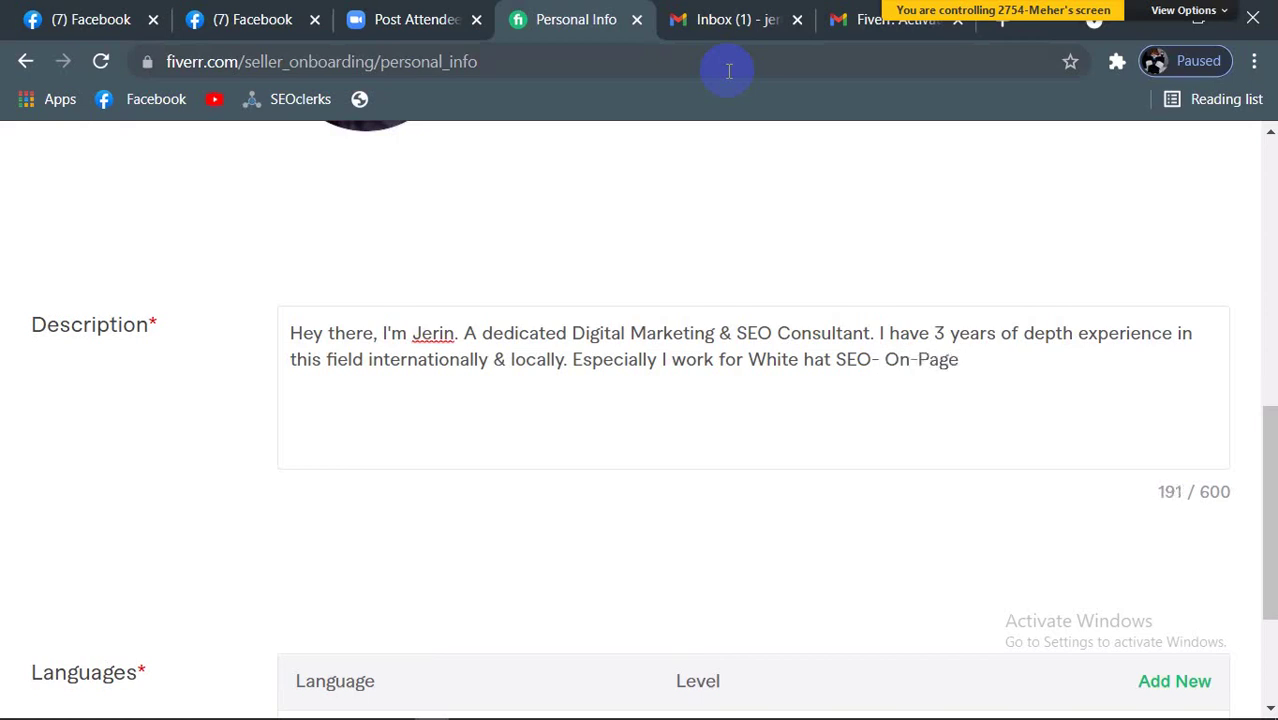
pyautogui.write('to Off-Page')
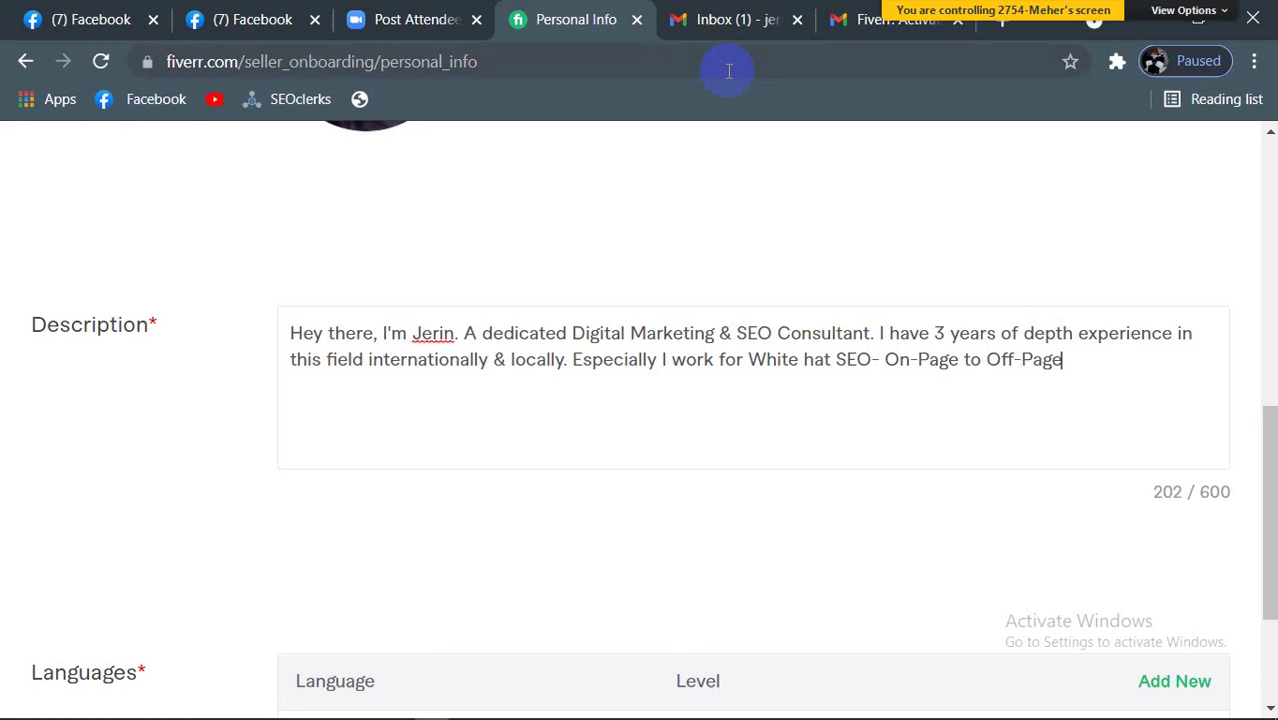
pyautogui.write('. ')
pyautogui.write('Link building')
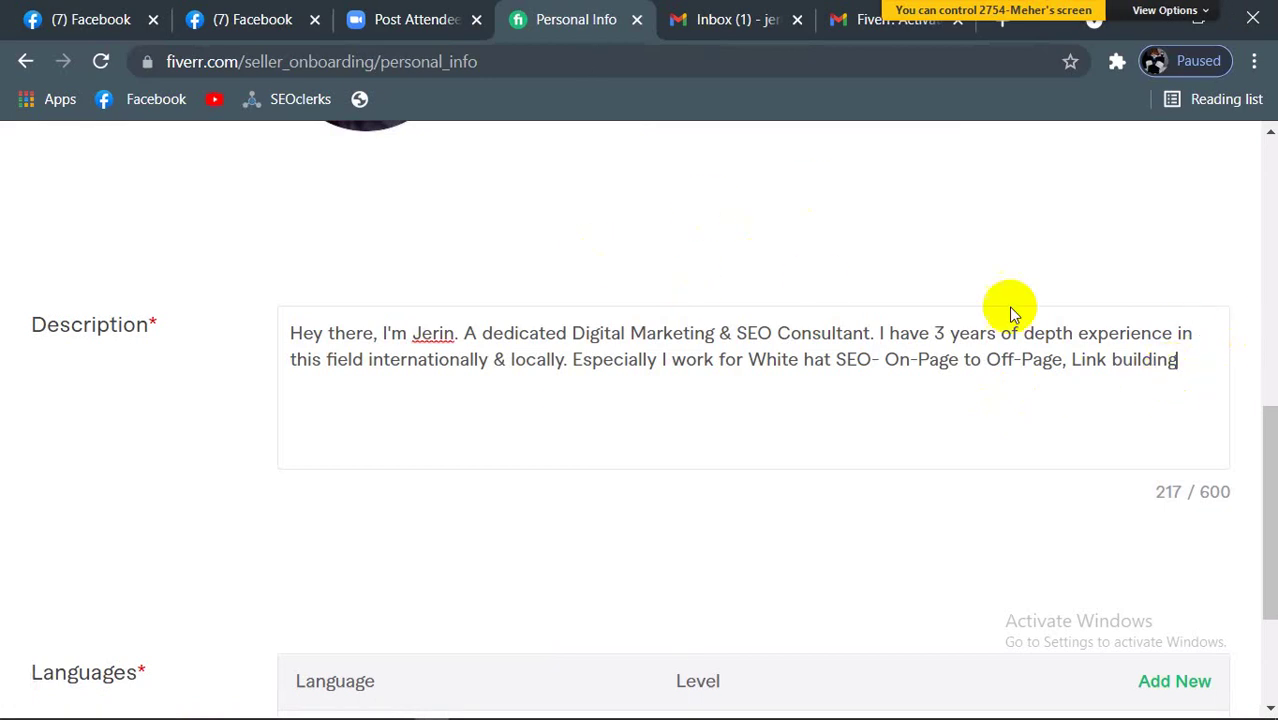
# Step: Exit Zoom full screen, move the remote-control banner aside, and maximize the meeting window
pyautogui.doubleClick(1192, 362)
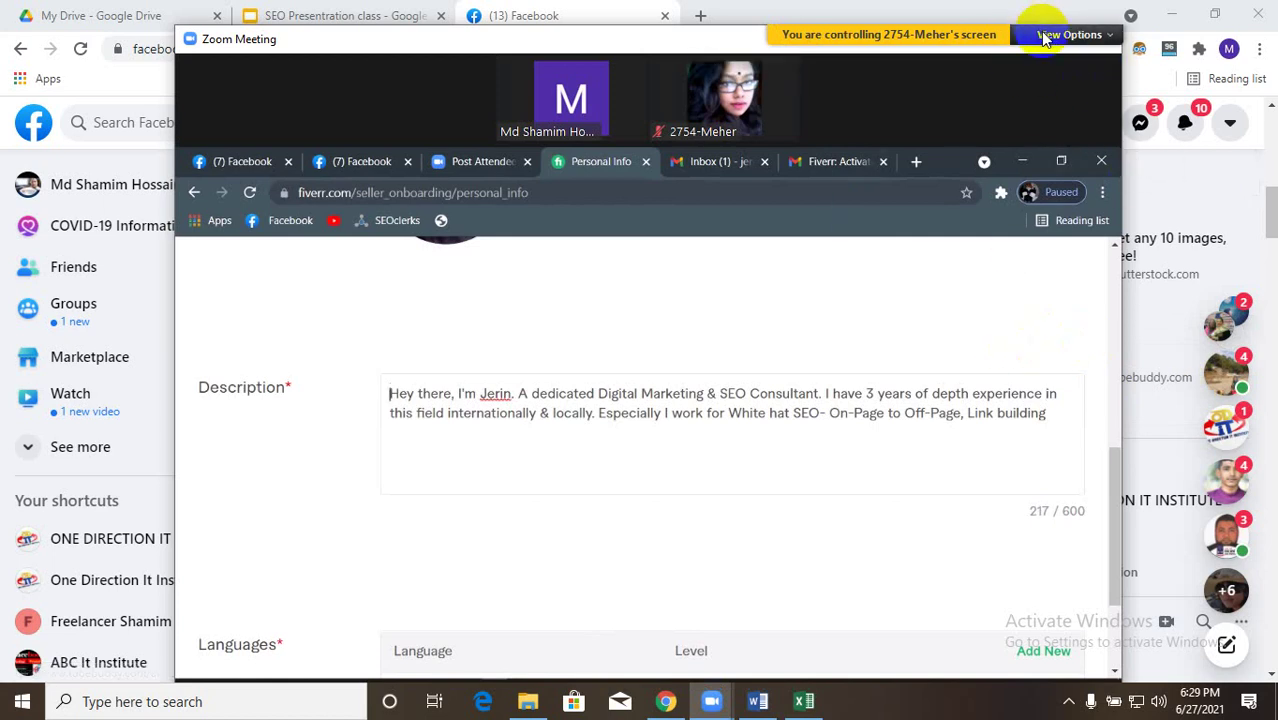
pyautogui.moveTo(1041, 34); pyautogui.dragTo(745, 8)
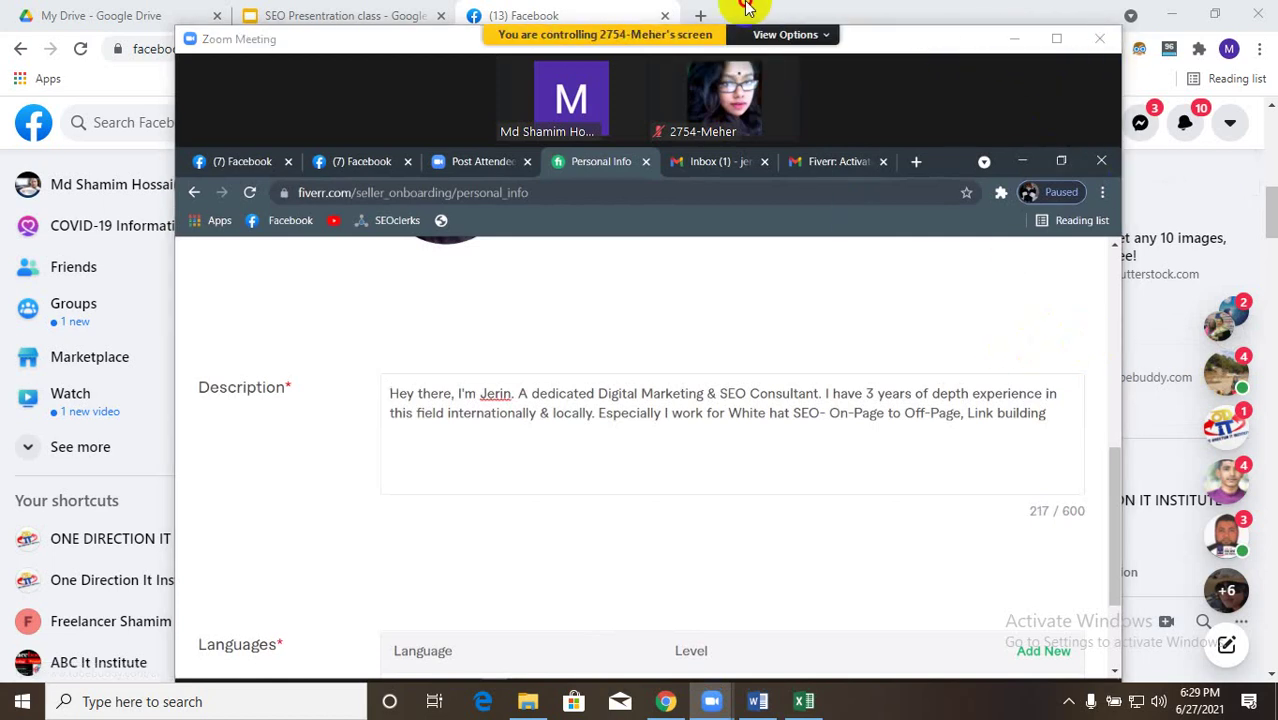
pyautogui.click(1055, 39)
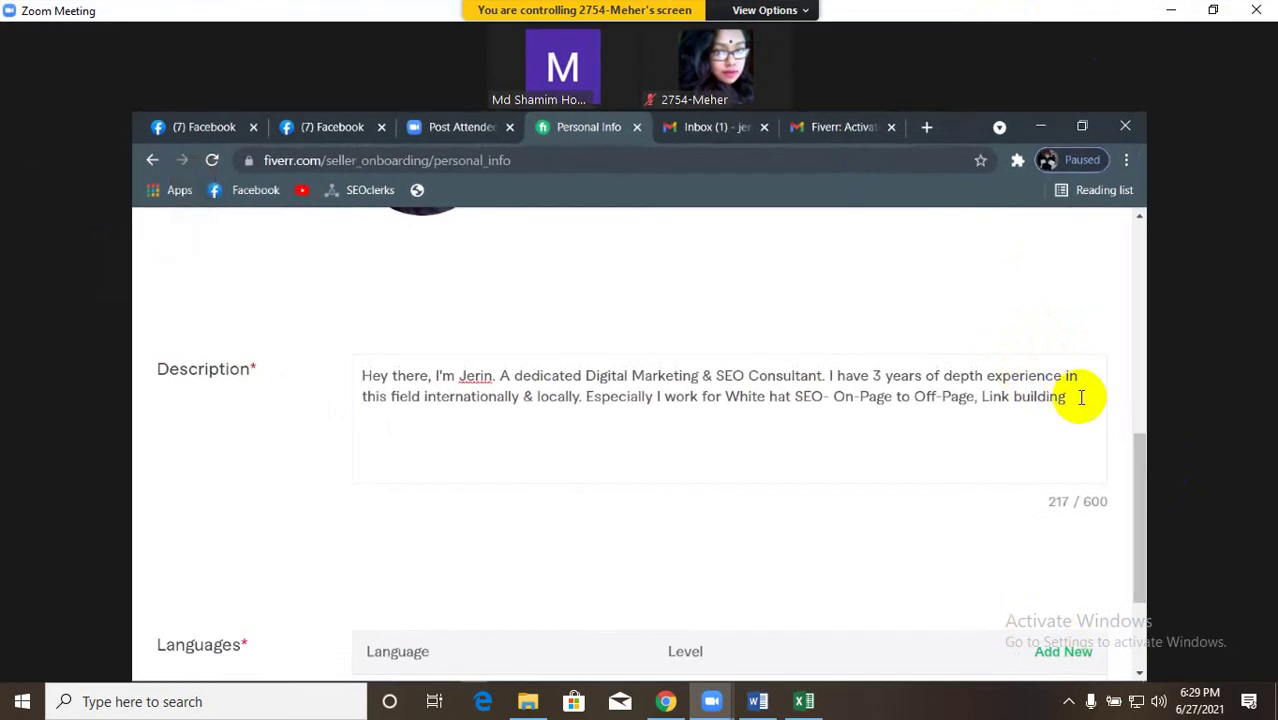
pyautogui.click(782, 12)
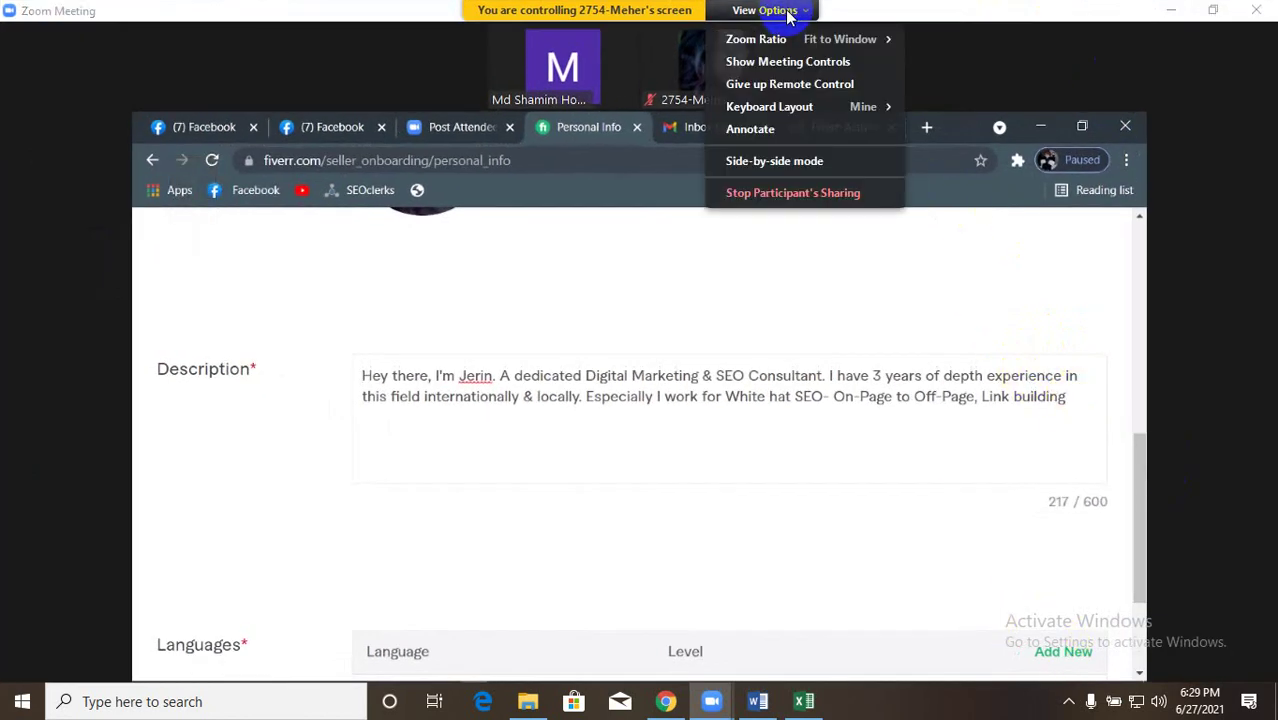
pyautogui.click(1016, 466)
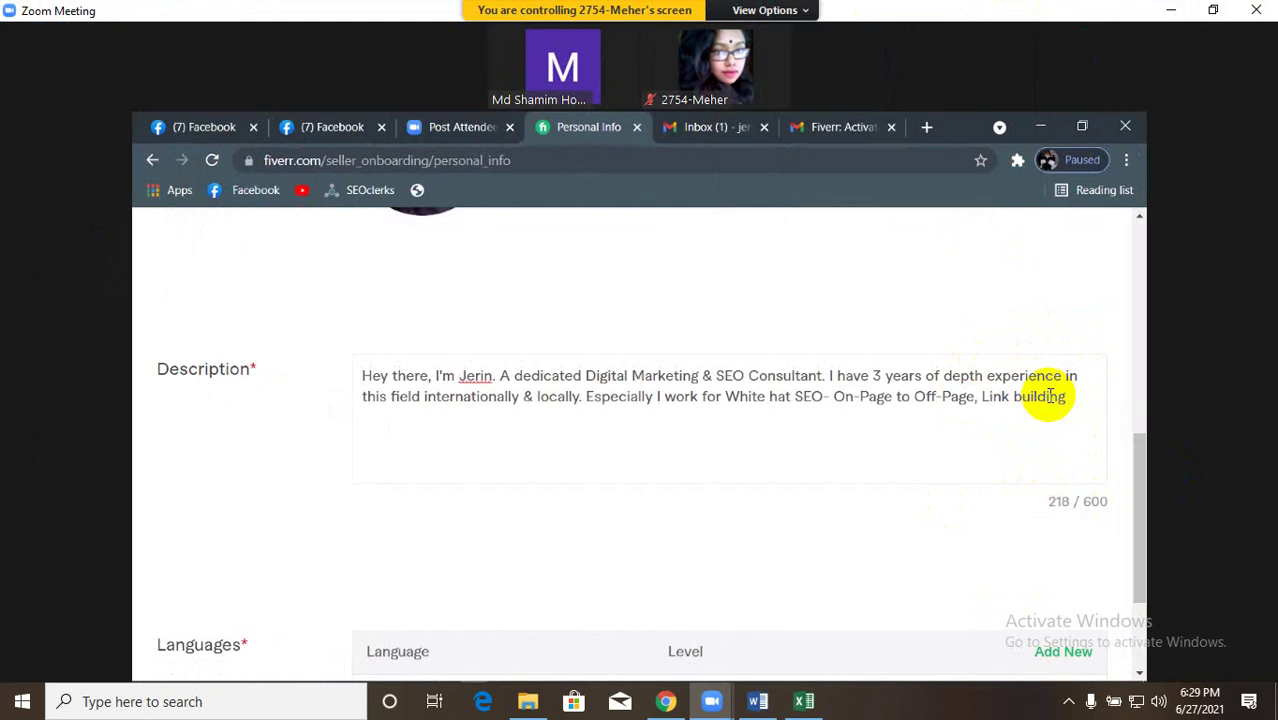
# Step: Continue the Description with ', Guest outreaching and all kind of foundational backlinks.'
pyautogui.write('and')
pyautogui.press('BackSpace')
pyautogui.press('BackSpace')
pyautogui.press('BackSpace')
pyautogui.press('BackSpace')
pyautogui.press('BackSpace')
pyautogui.press('BackSpace')
pyautogui.write('g, Guest outreach')
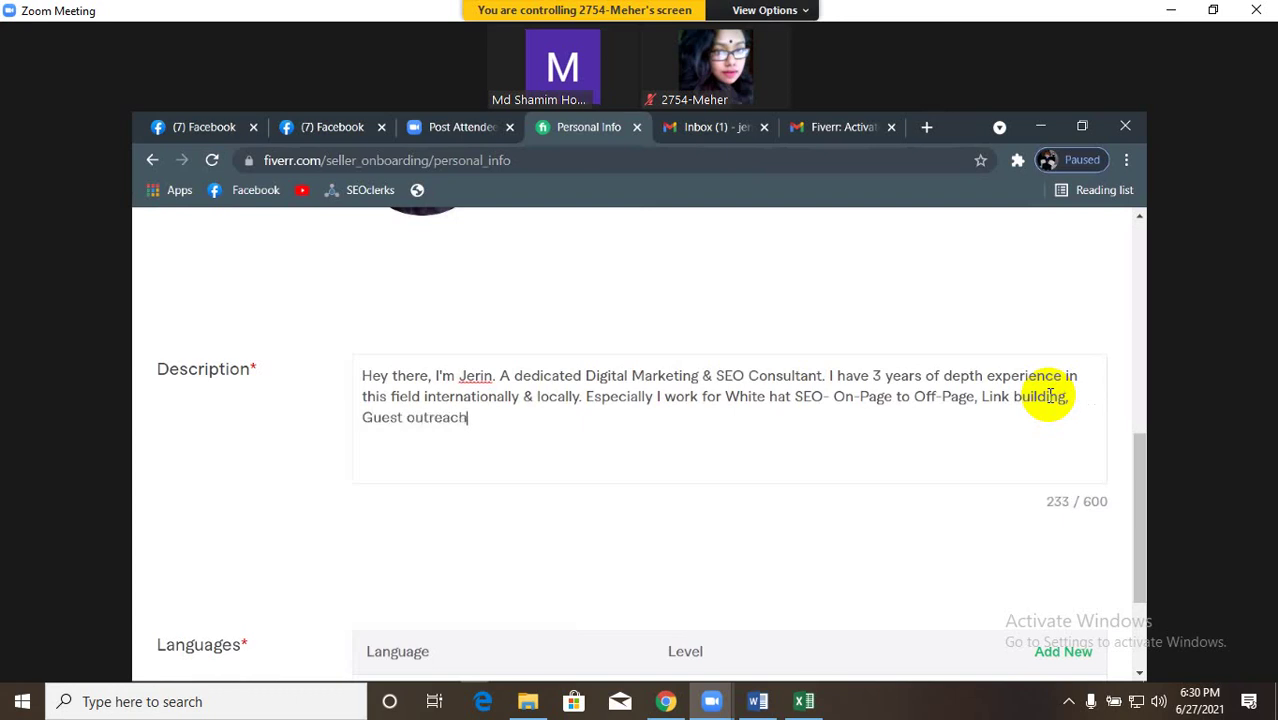
pyautogui.write('ing and all kind of foundatio')
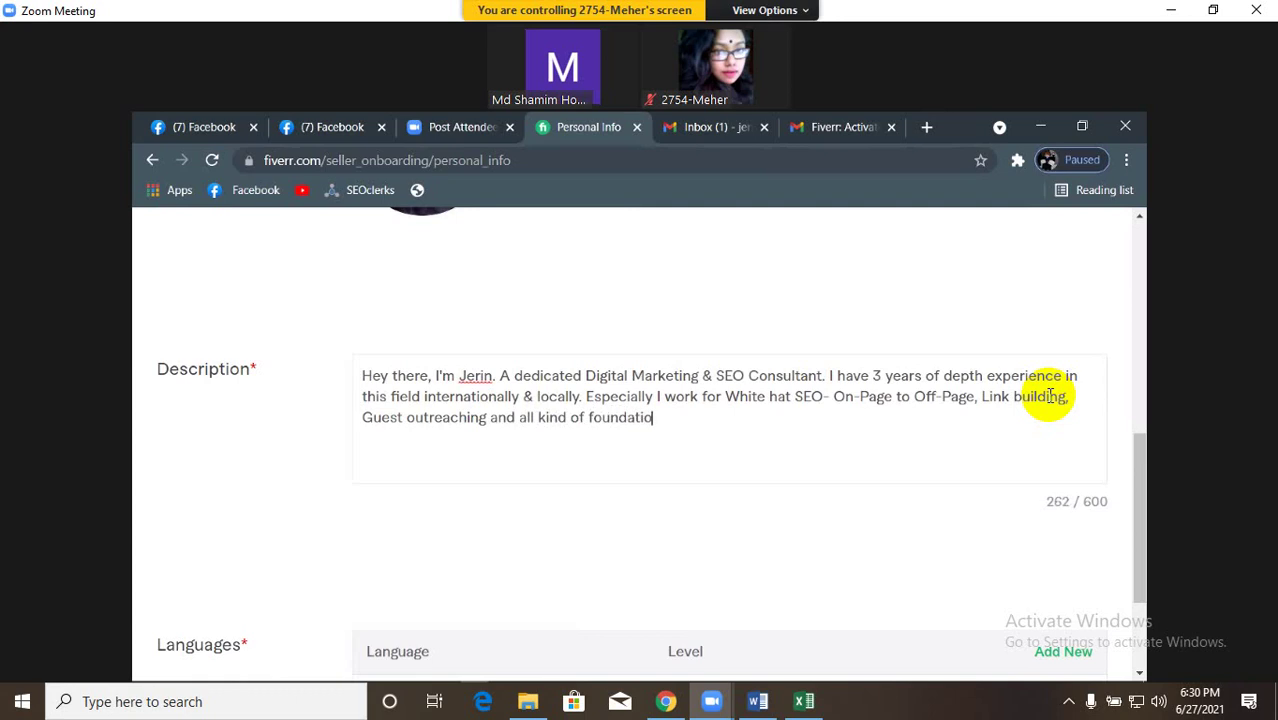
pyautogui.write('nal backlinks.')
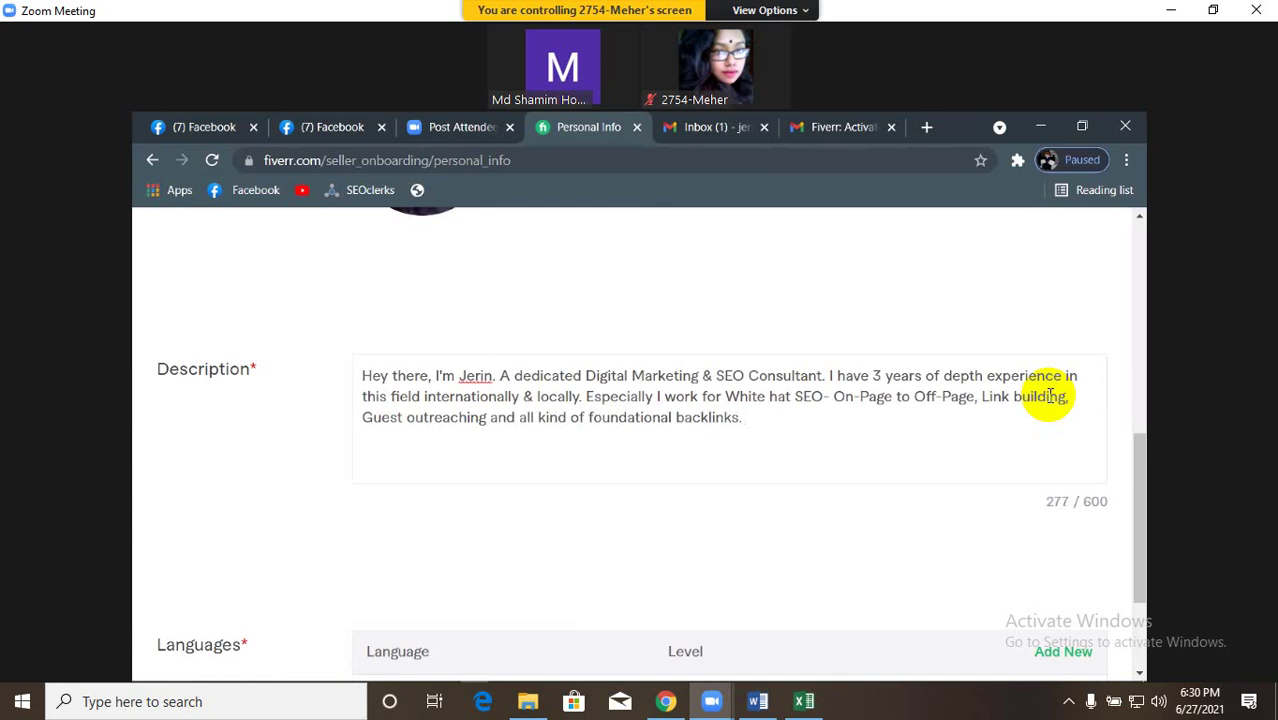
# Step: Finish with 'I can help you to rank your website', correcting typos and missing spaces
pyautogui.write('I can rank your ')
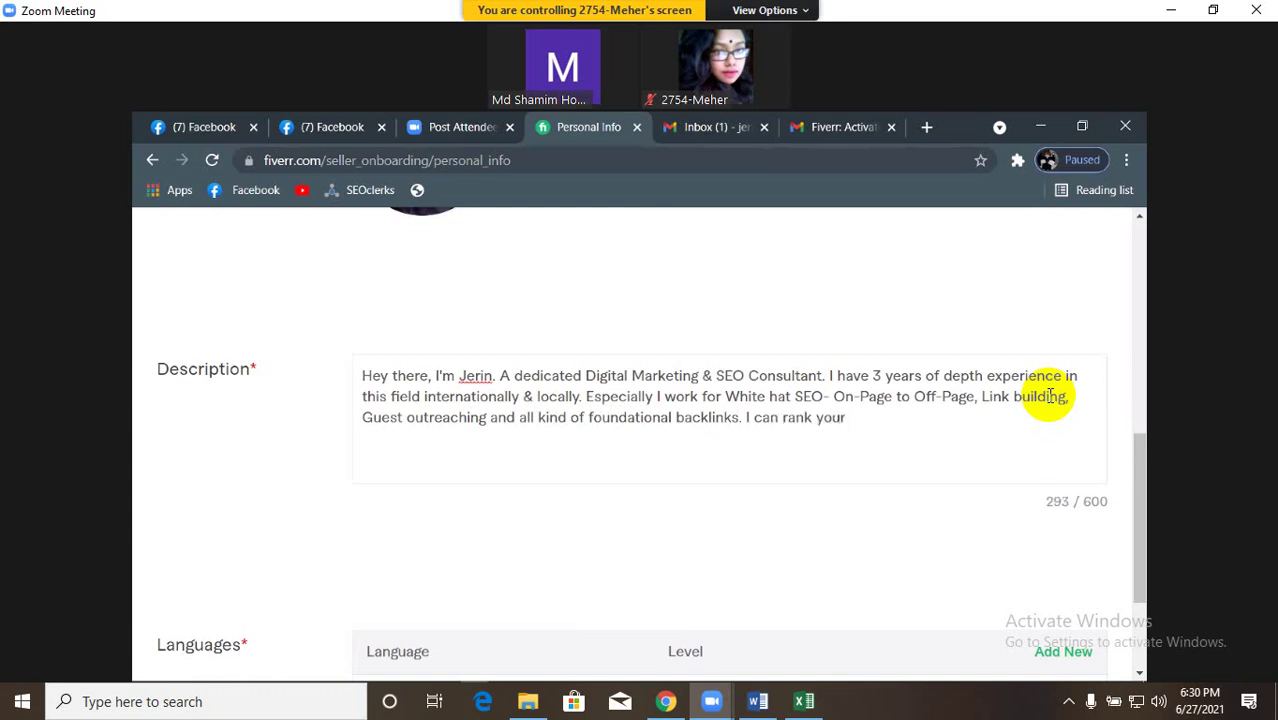
pyautogui.write('W')
pyautogui.press('BackSpace')
pyautogui.press('BackSpace')
pyautogui.press('BackSpace')
pyautogui.press('BackSpace')
pyautogui.press('BackSpace')
pyautogui.press('BackSpace')
pyautogui.press('BackSpace')
pyautogui.press('BackSpace')
pyautogui.press('BackSpace')
pyautogui.press('BackSpace')
pyautogui.press('BackSpace')
pyautogui.press('BackSpace')
pyautogui.write('help you')
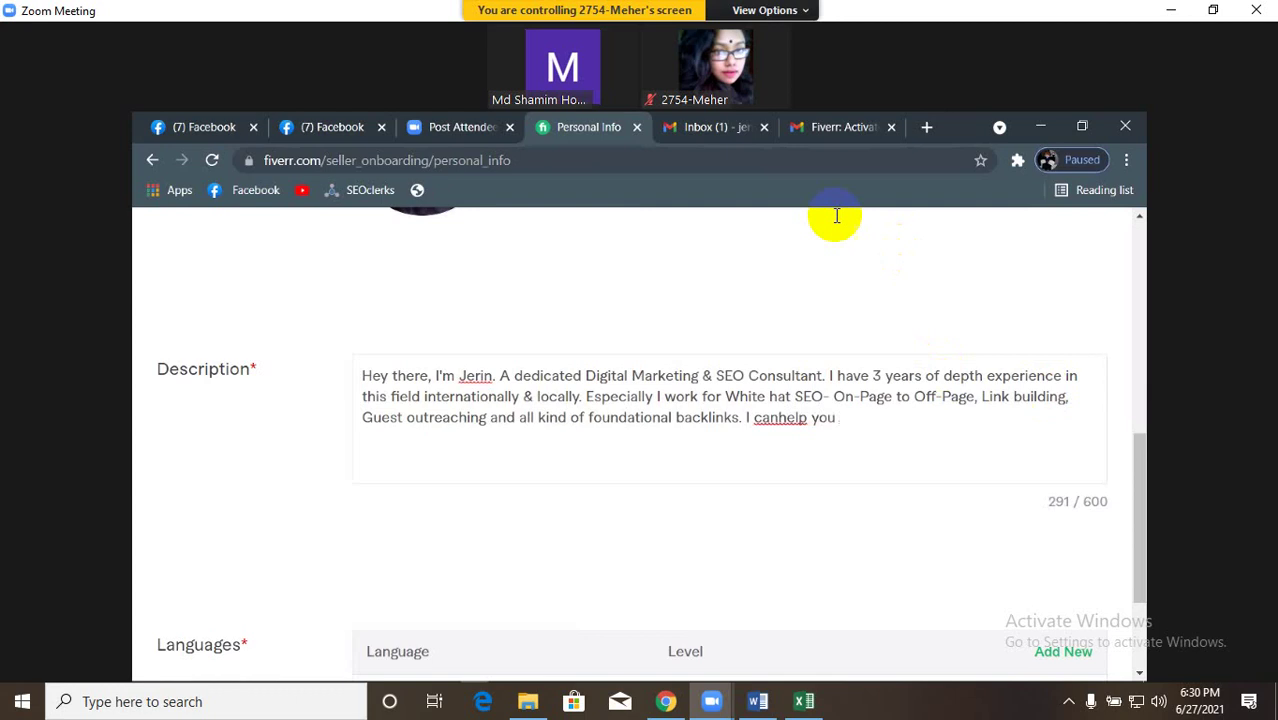
pyautogui.click(778, 418)
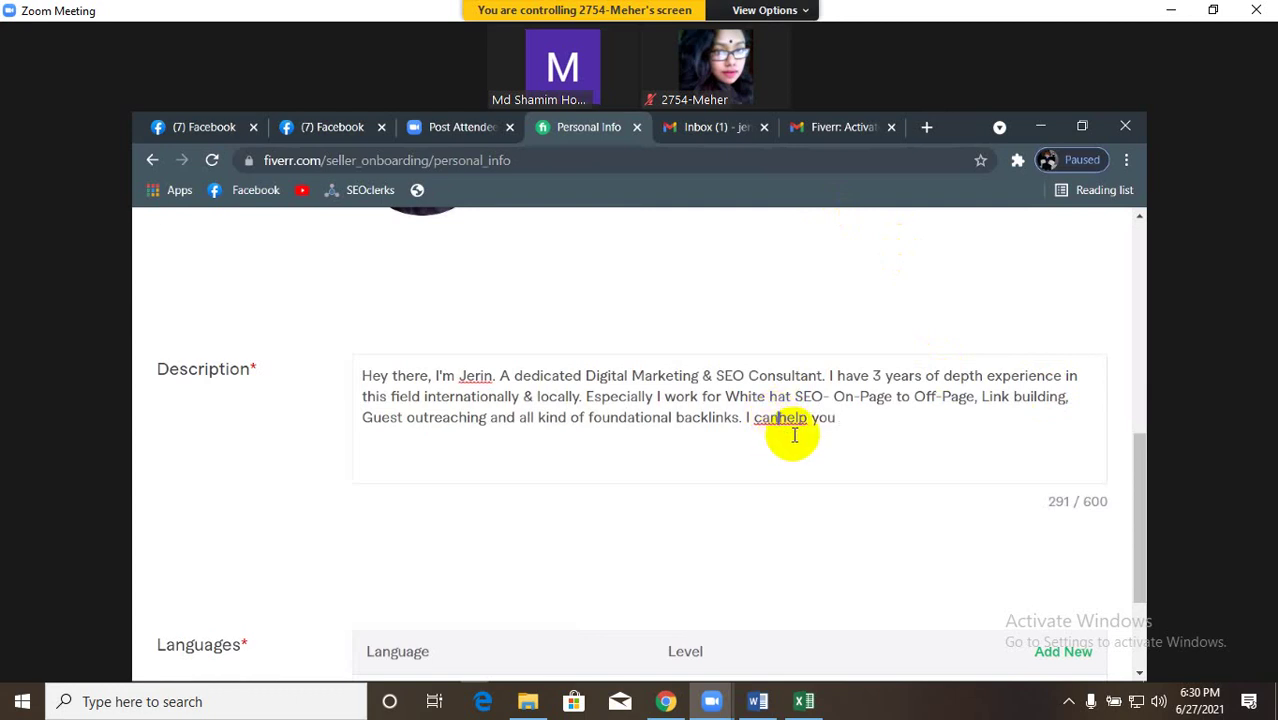
pyautogui.click(845, 420)
pyautogui.write('with')
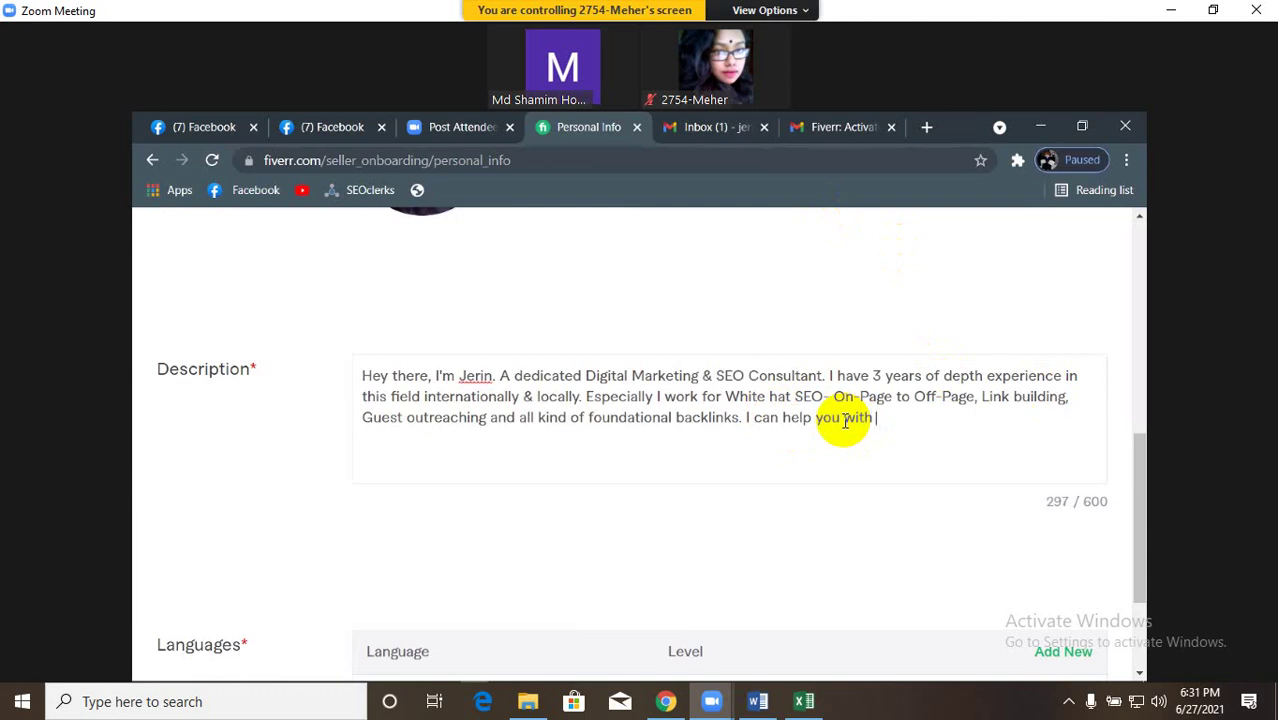
pyautogui.press('BackSpace')
pyautogui.press('BackSpace')
pyautogui.press('BackSpace')
pyautogui.press('BackSpace')
pyautogui.press('BackSpace')
pyautogui.press('BackSpace')
pyautogui.write('to rank')
pyautogui.click(834, 418)
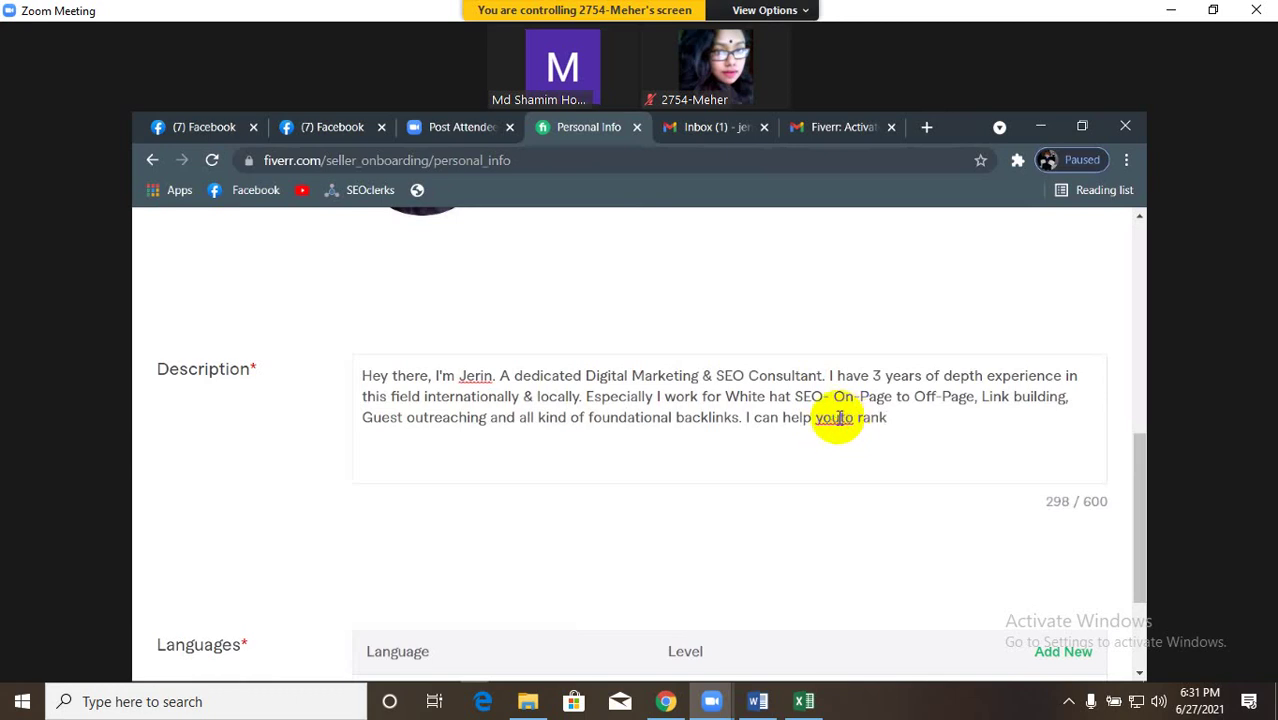
pyautogui.write('rank')
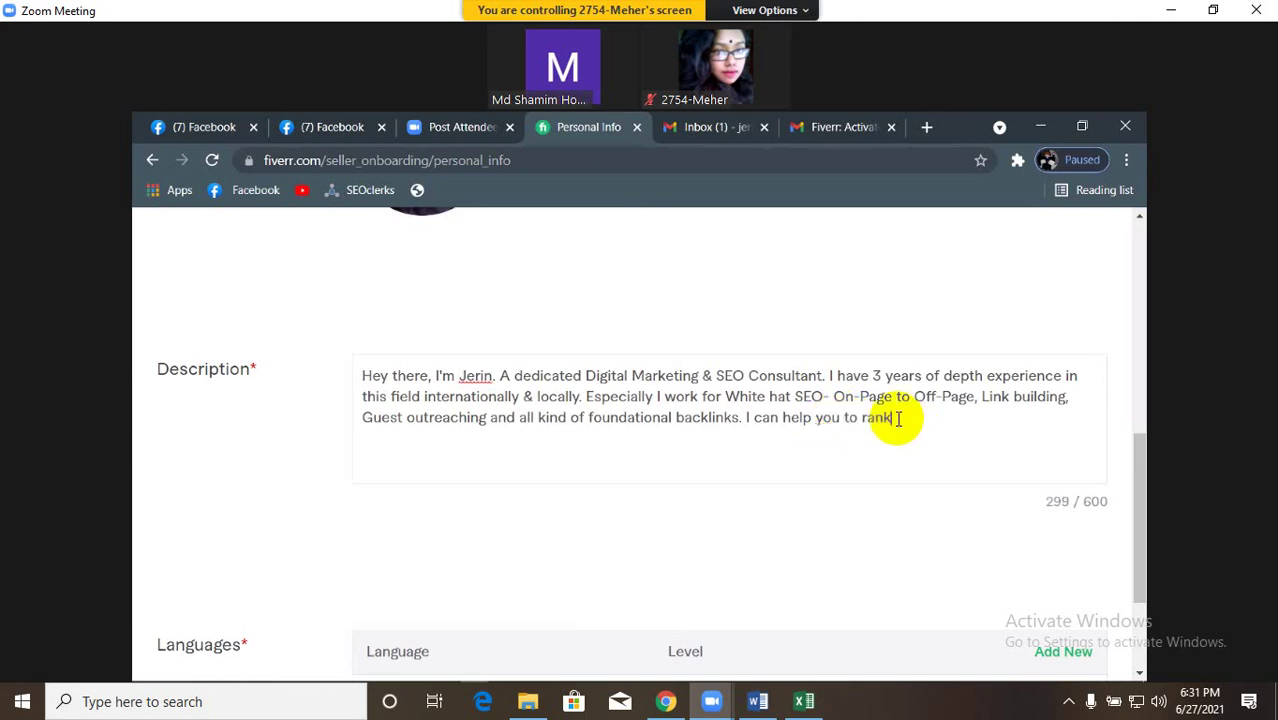
pyautogui.write(' your website')
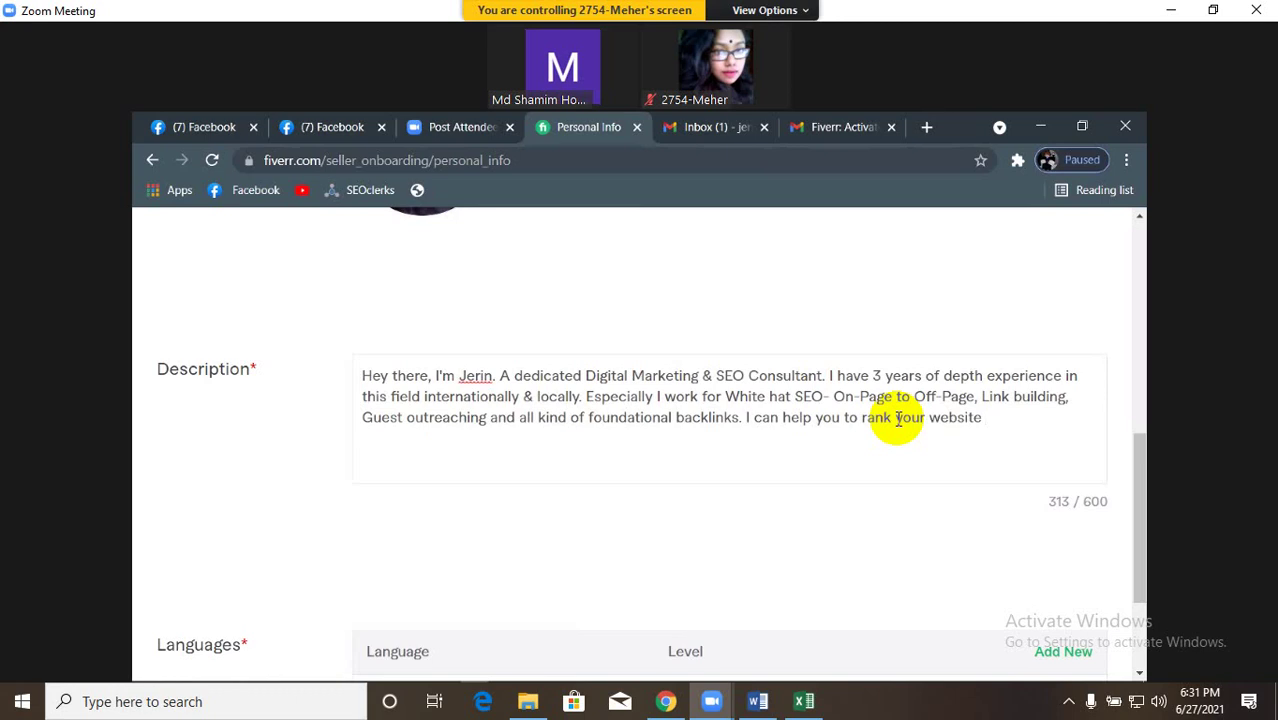
# Step: Extend the Description with 'by optimizing and boosting your targetetd keywords on Google top queries. I try my'
pyautogui.write('by optimizing')
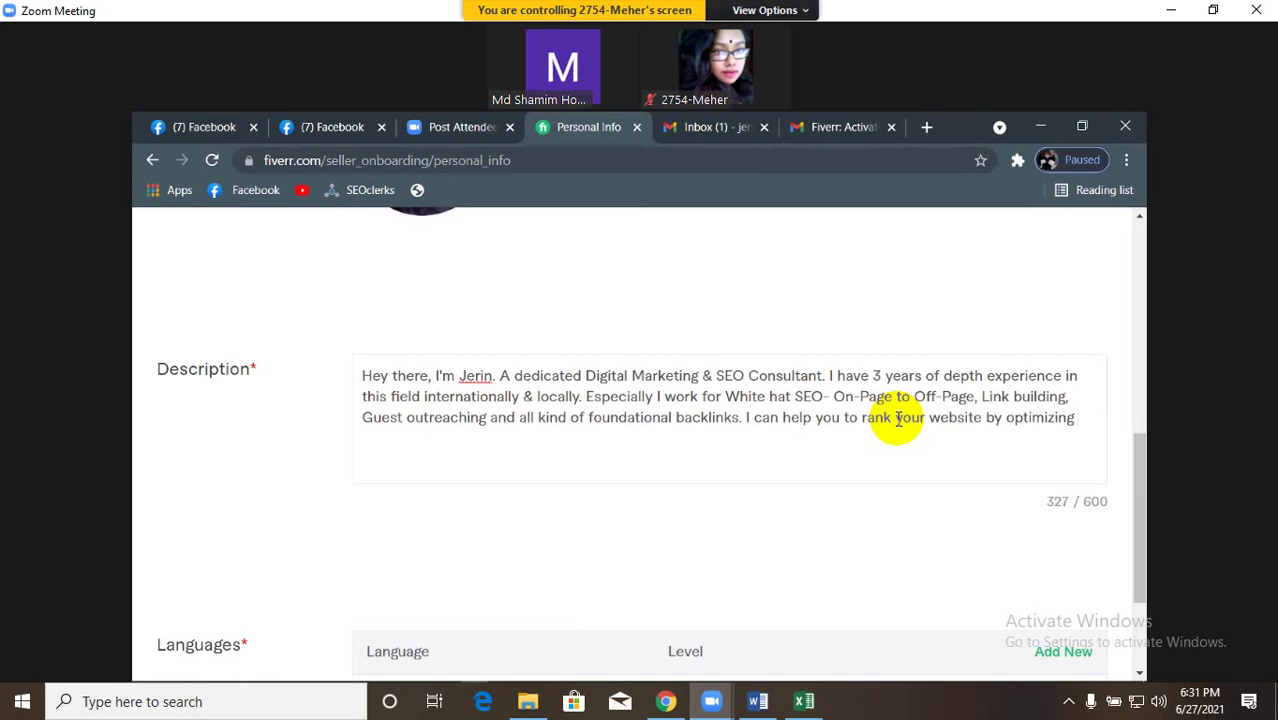
pyautogui.write(' and boosting you')
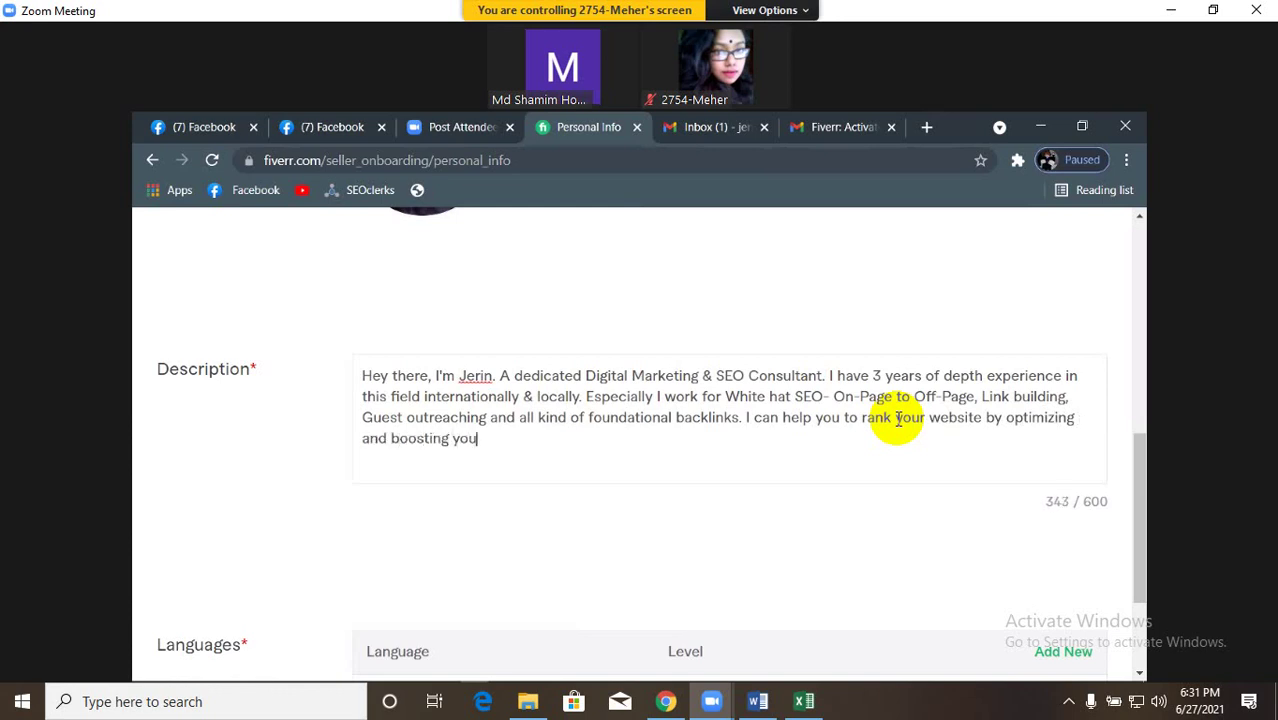
pyautogui.write('r targetetd ')
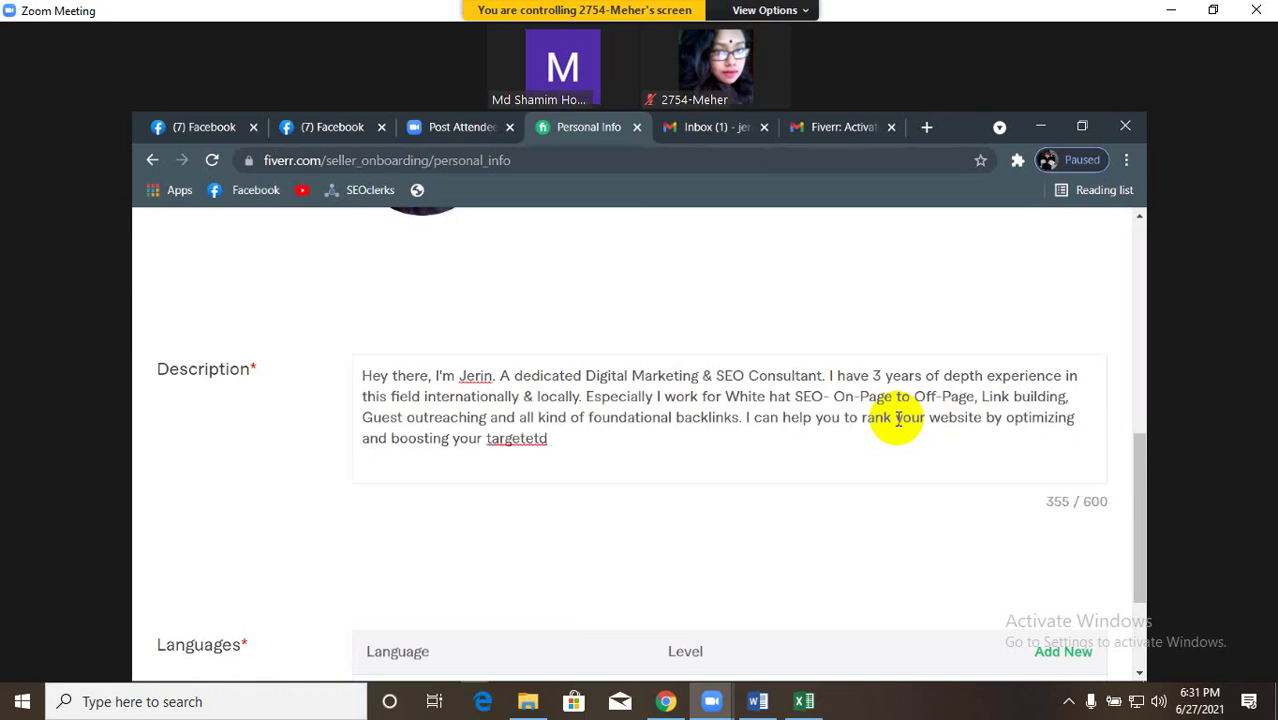
pyautogui.write('keywords on Goog')
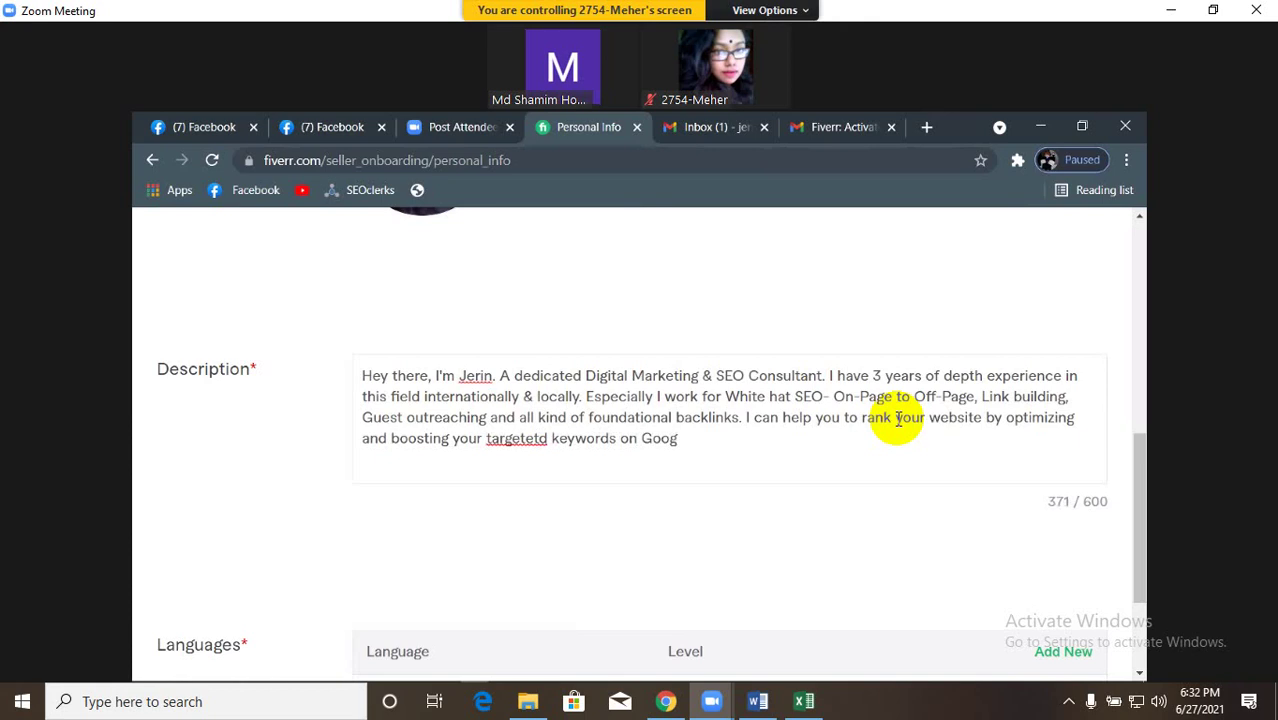
pyautogui.write('le top queri')
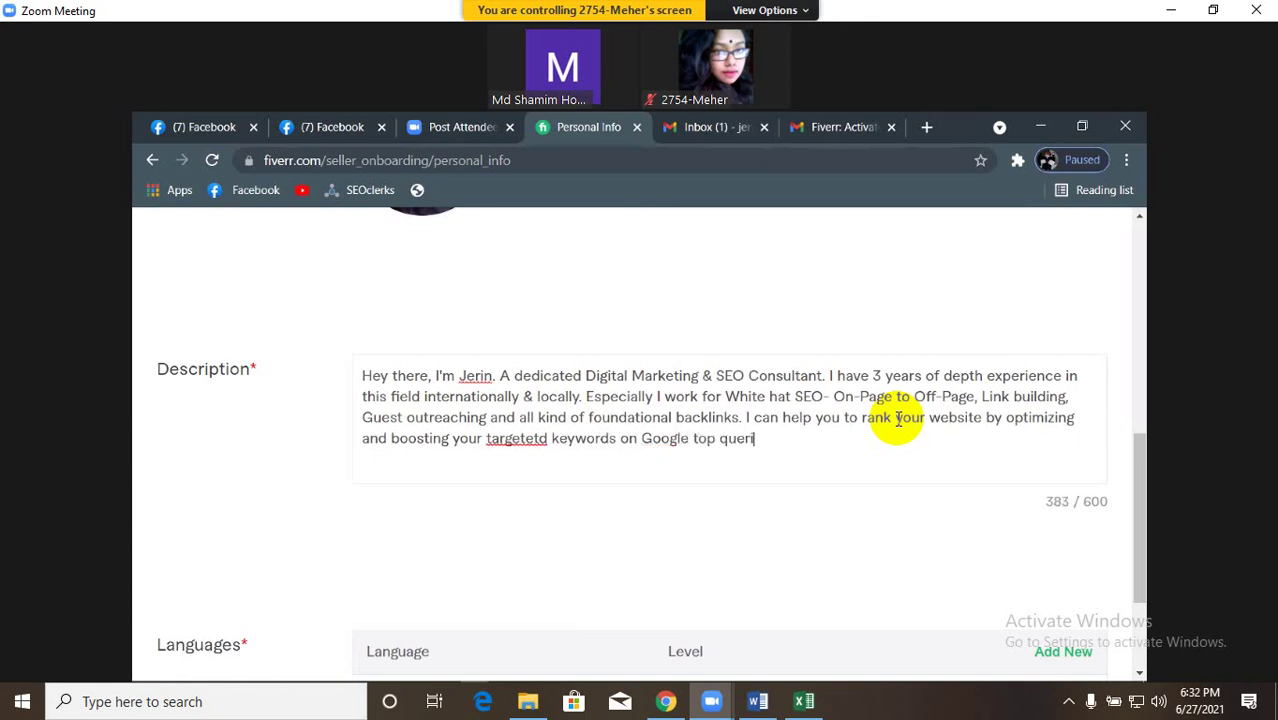
pyautogui.write('es. I try my honest')
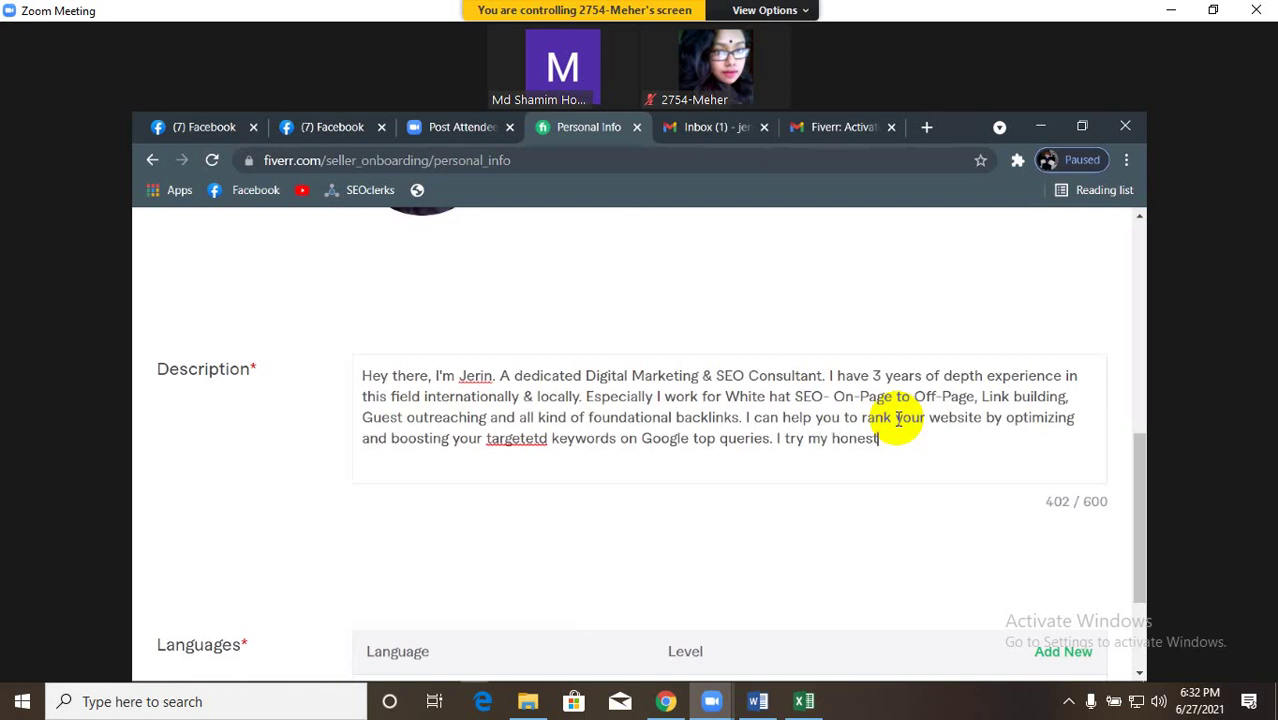
pyautogui.press('BackSpace')
pyautogui.press('BackSpace')
pyautogui.press('BackSpace')
pyautogui.press('BackSpace')
pyautogui.press('BackSpace')
pyautogui.press('BackSpace')
pyautogui.press('BackSpace')
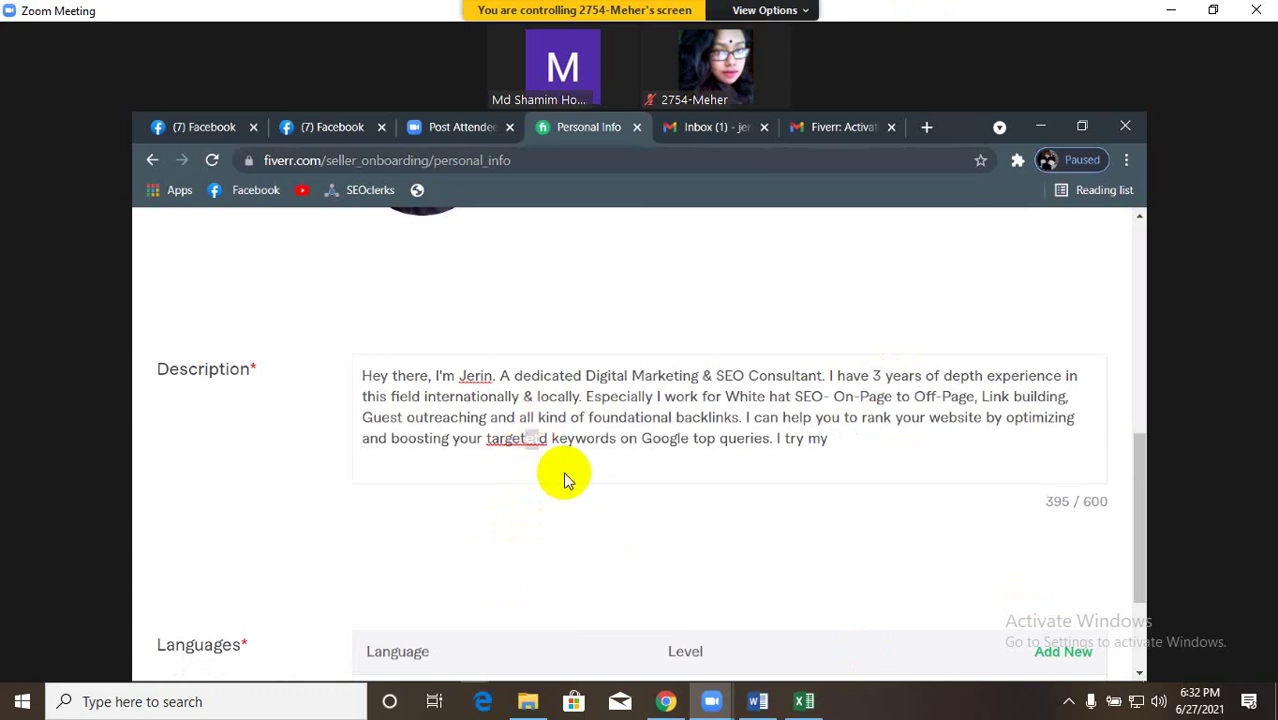
# Step: Correct 'targetetd' to 'targeted' and append 'best in my work place. Try and trust my gig and order today! Have a nice day.'
pyautogui.write('ed')
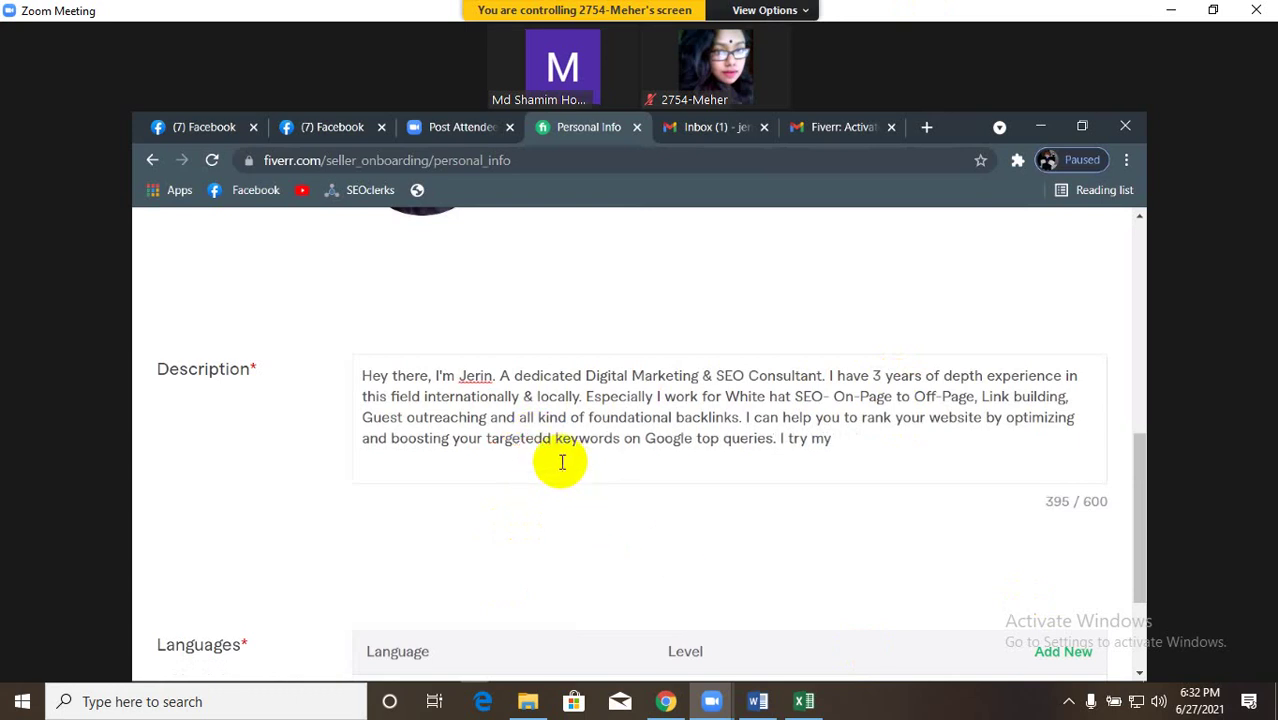
pyautogui.press('BackSpace')
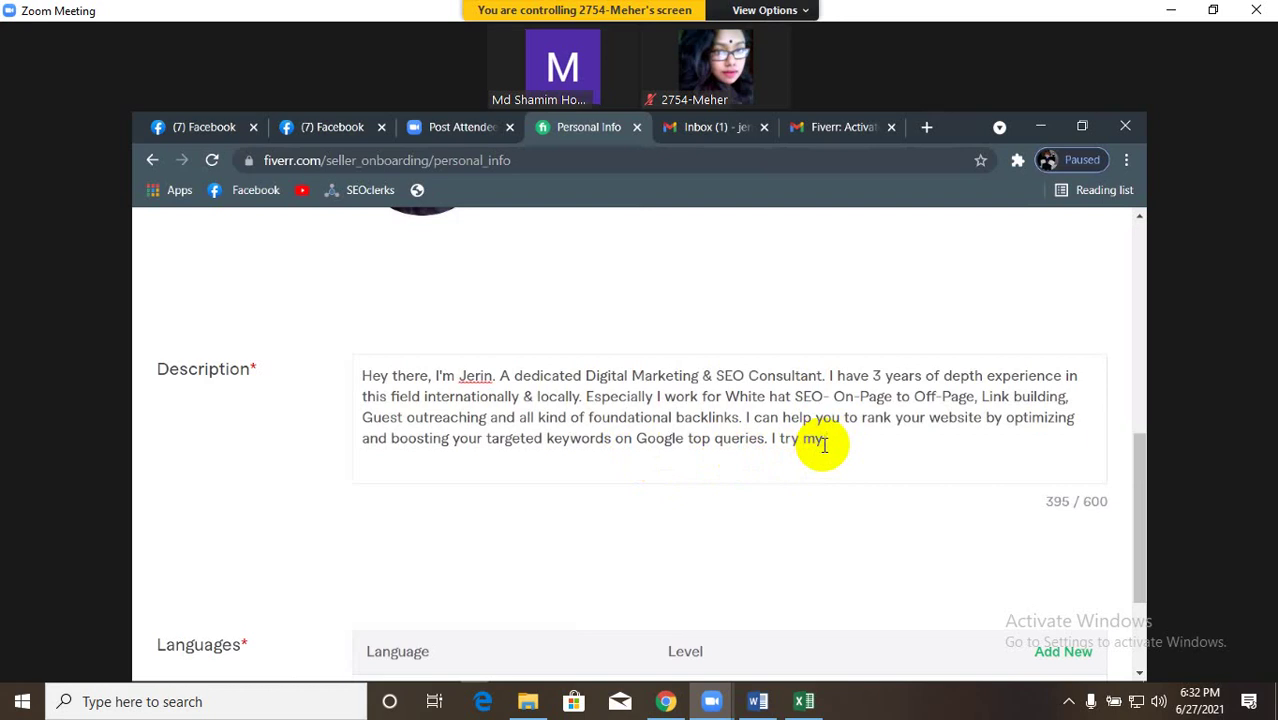
pyautogui.write('best in my work ')
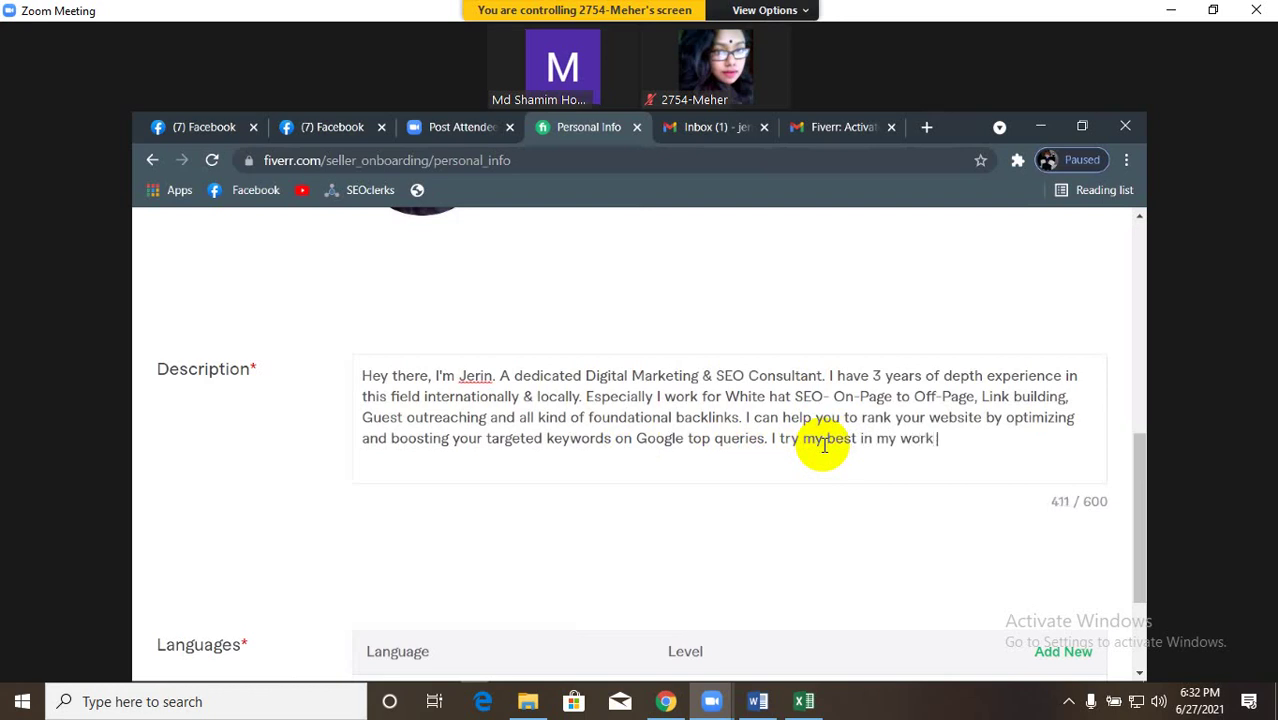
pyautogui.write('place. Try and trust ')
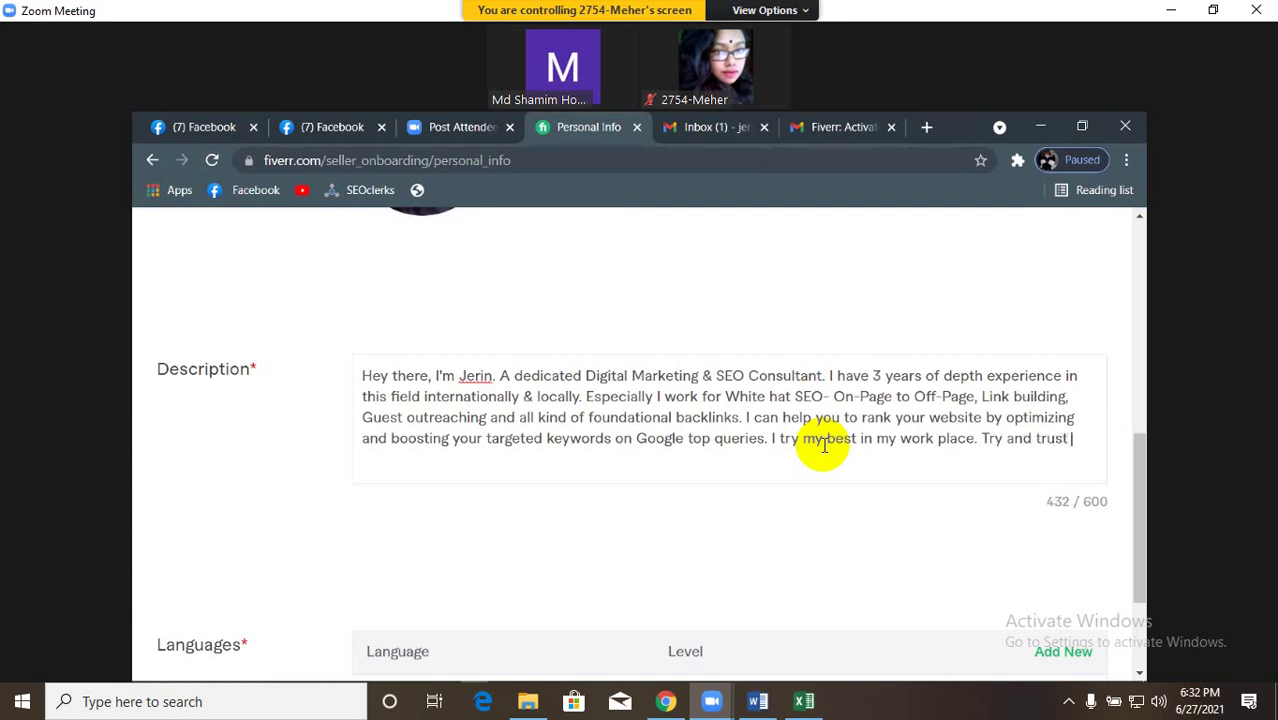
pyautogui.write('my')
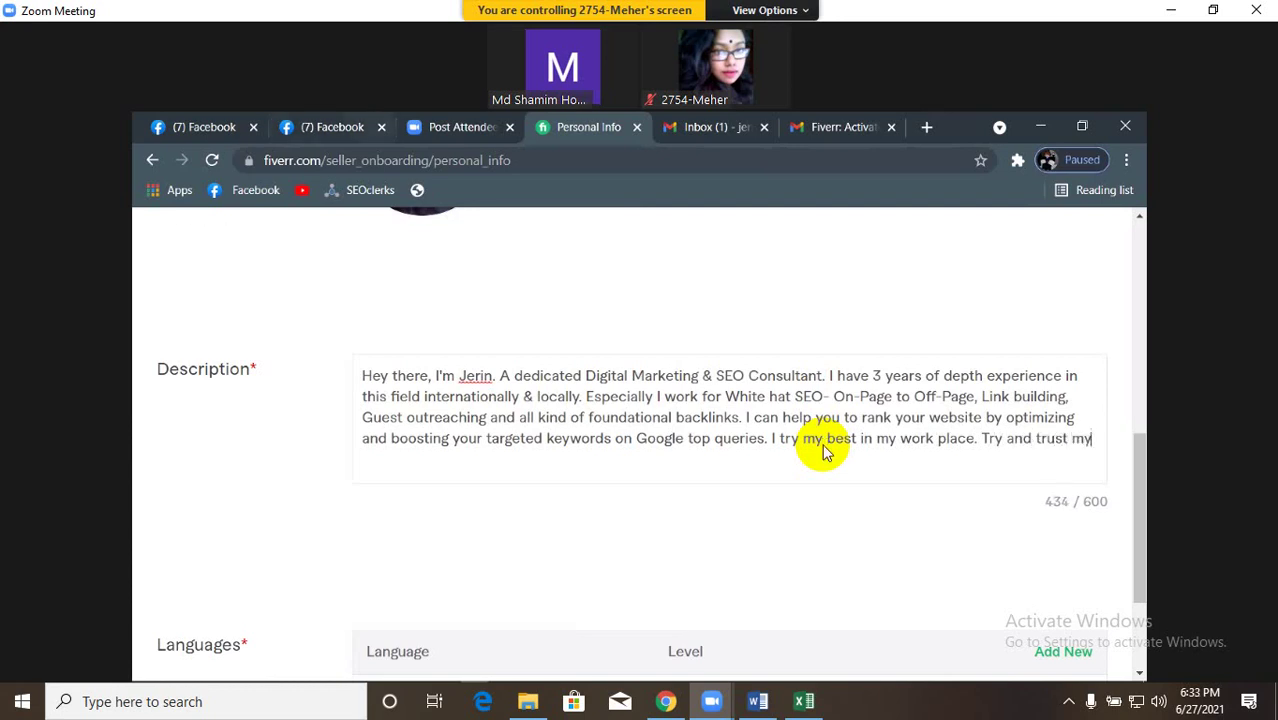
pyautogui.write(' aig an')
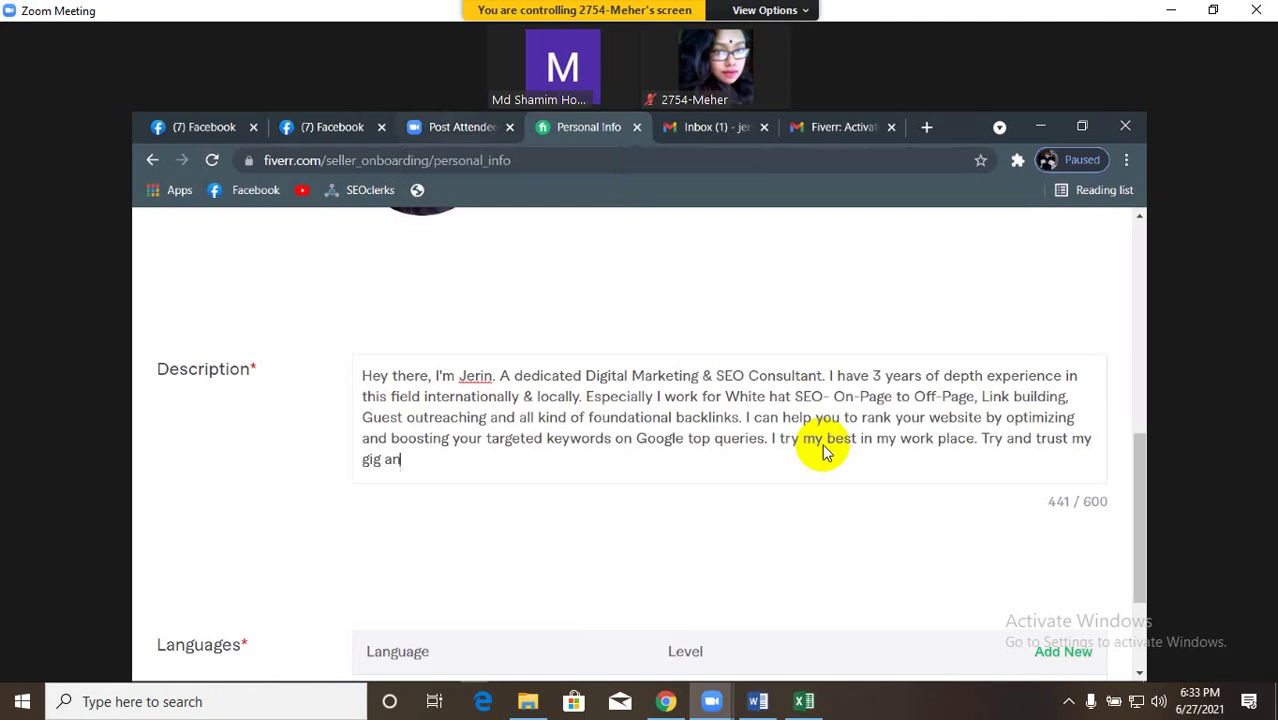
pyautogui.write('d order today! ')
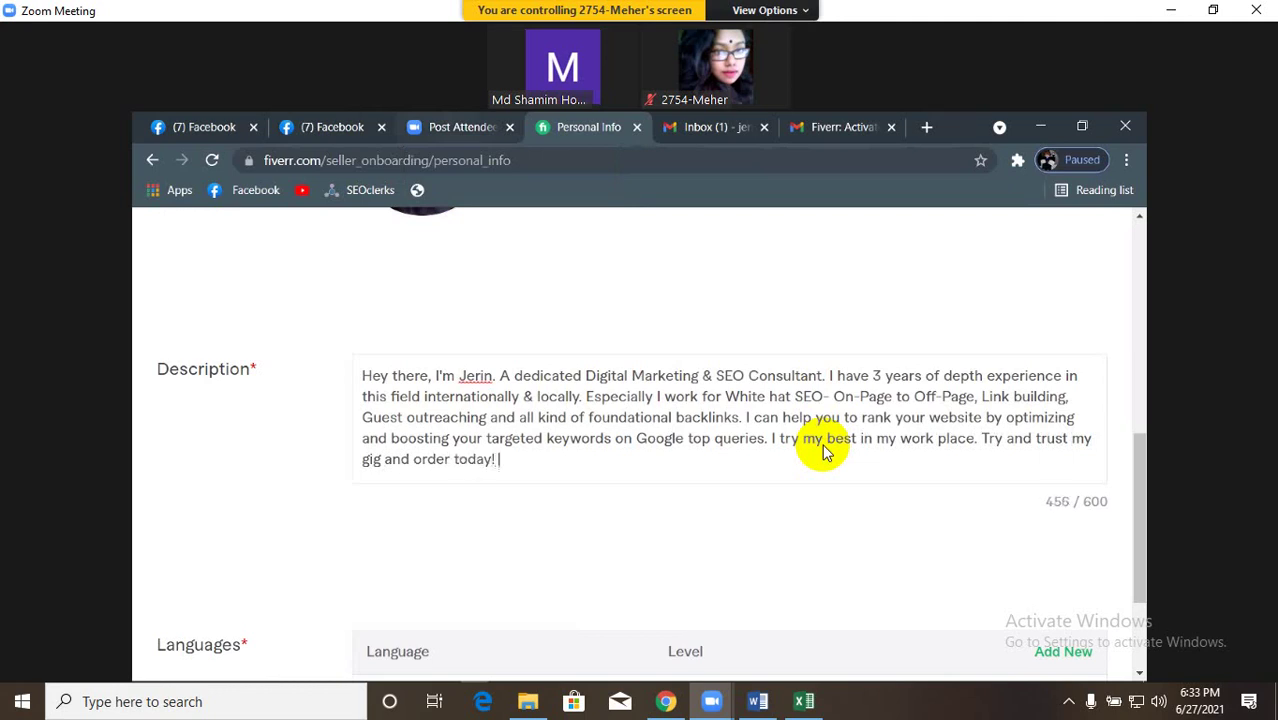
pyautogui.write('Have a nice day.')
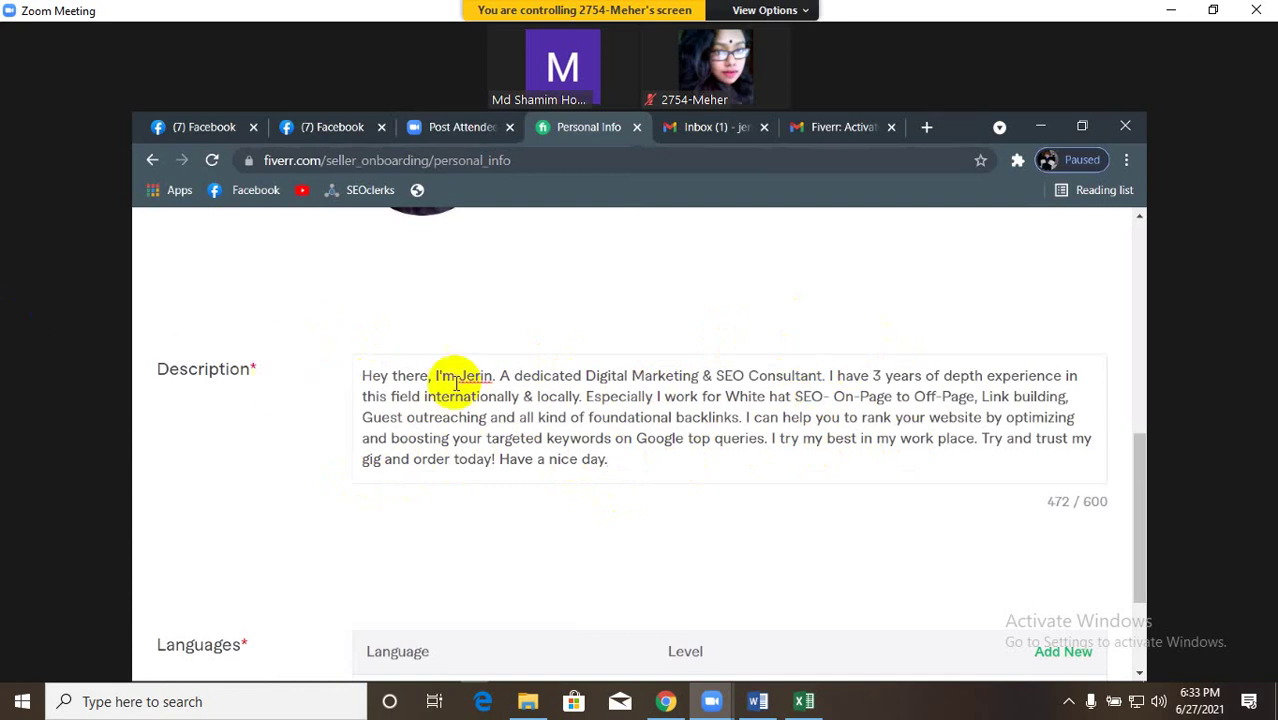
pyautogui.scroll(-1, 340, 372)
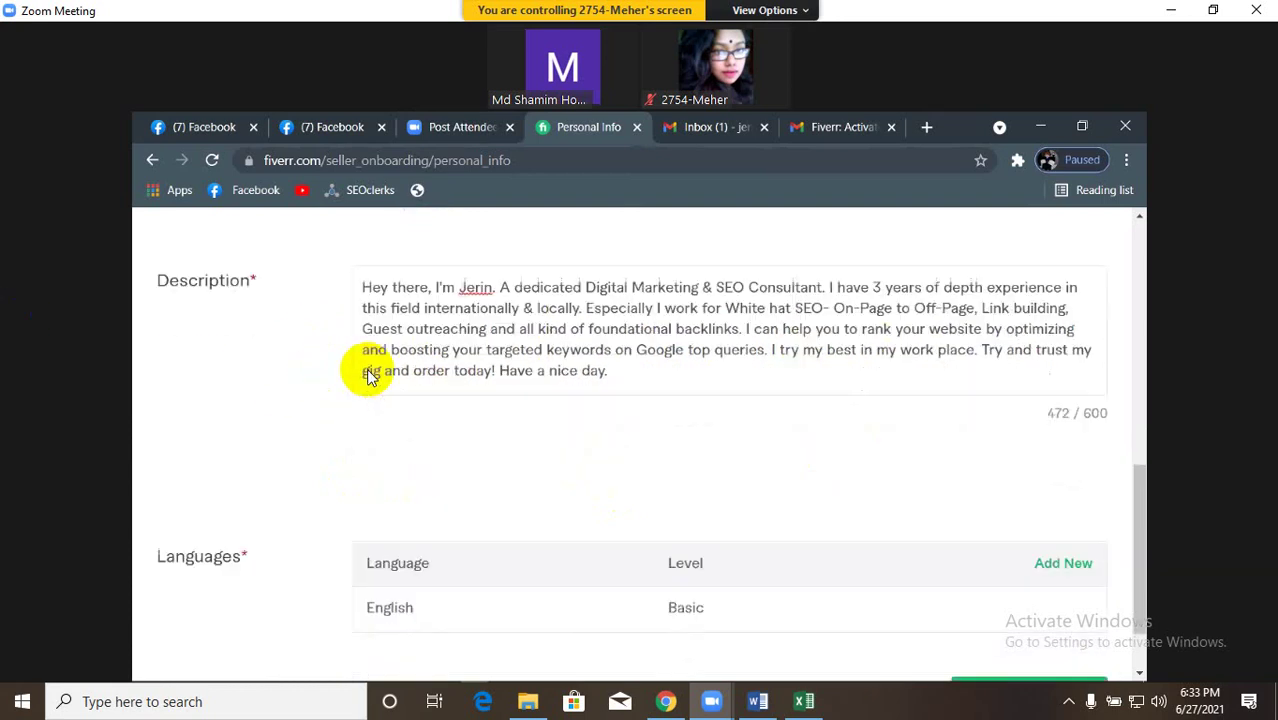
pyautogui.scroll(1, 346, 373)
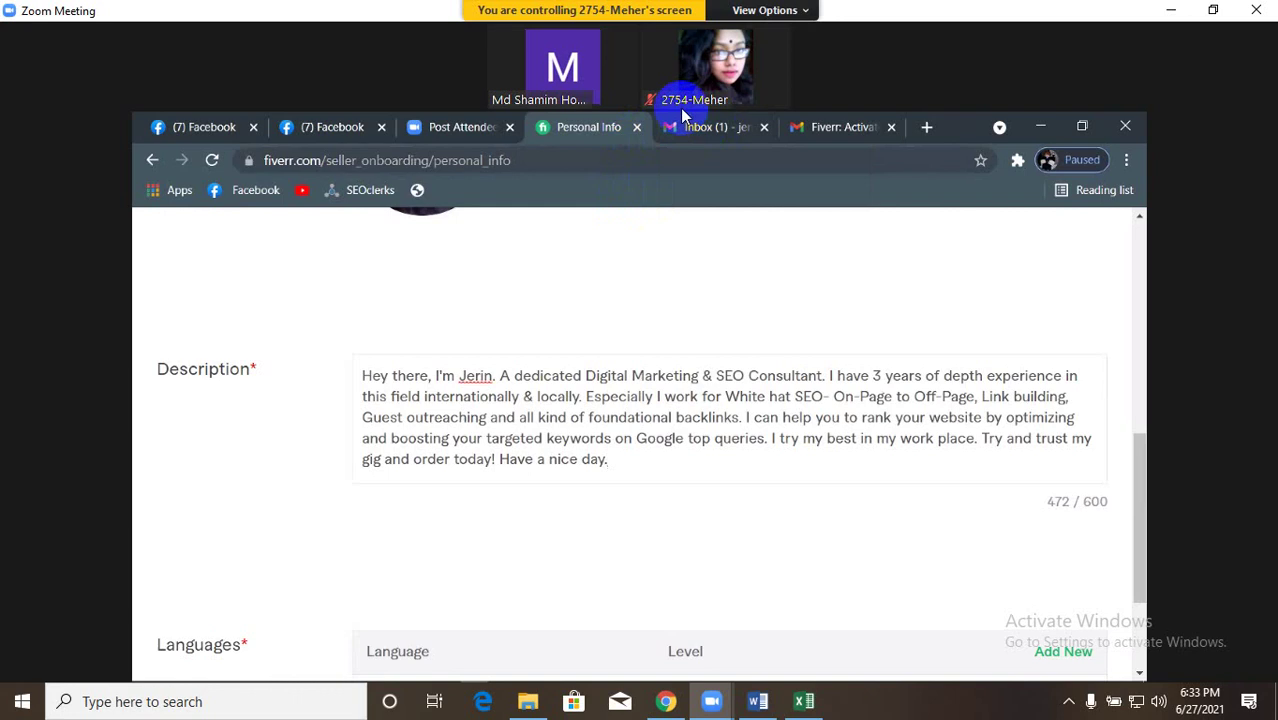
pyautogui.press('Up')
pyautogui.press('Up')
pyautogui.press('Up')
pyautogui.press('Up')
# Step: Load the Fiverr homepage in a new browser tab
pyautogui.click(927, 129)
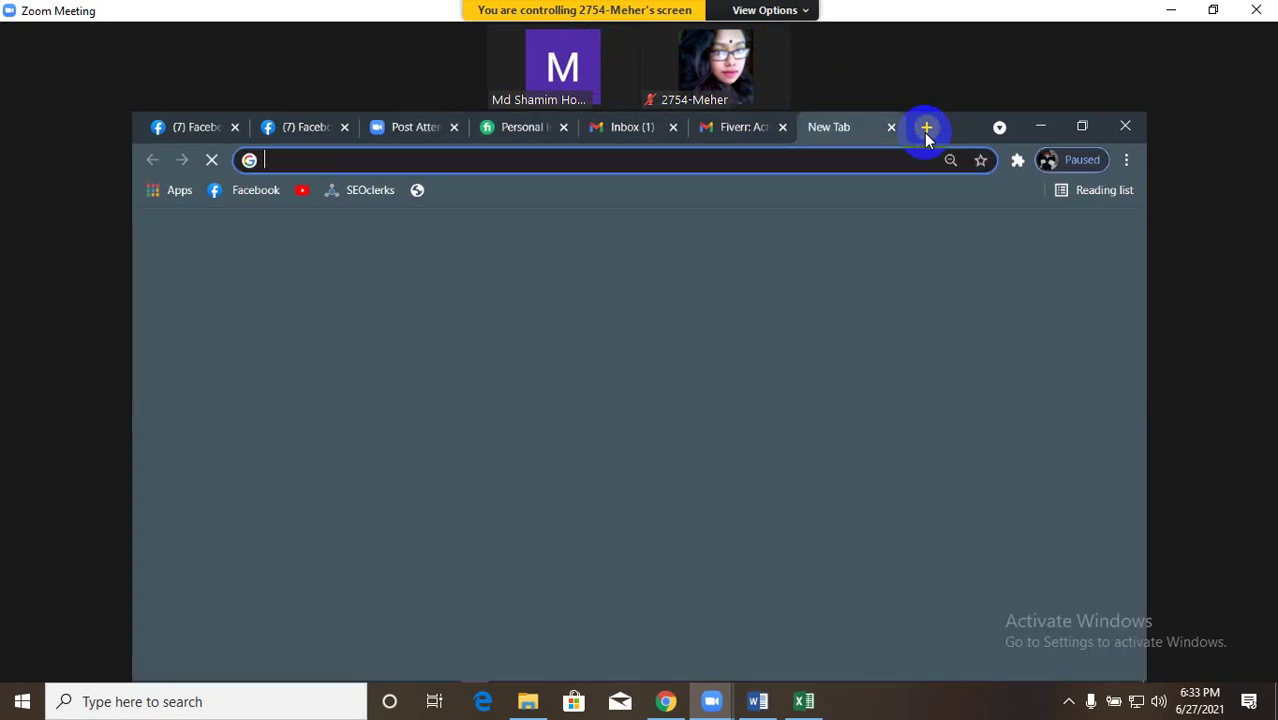
pyautogui.write('fiverr.com')
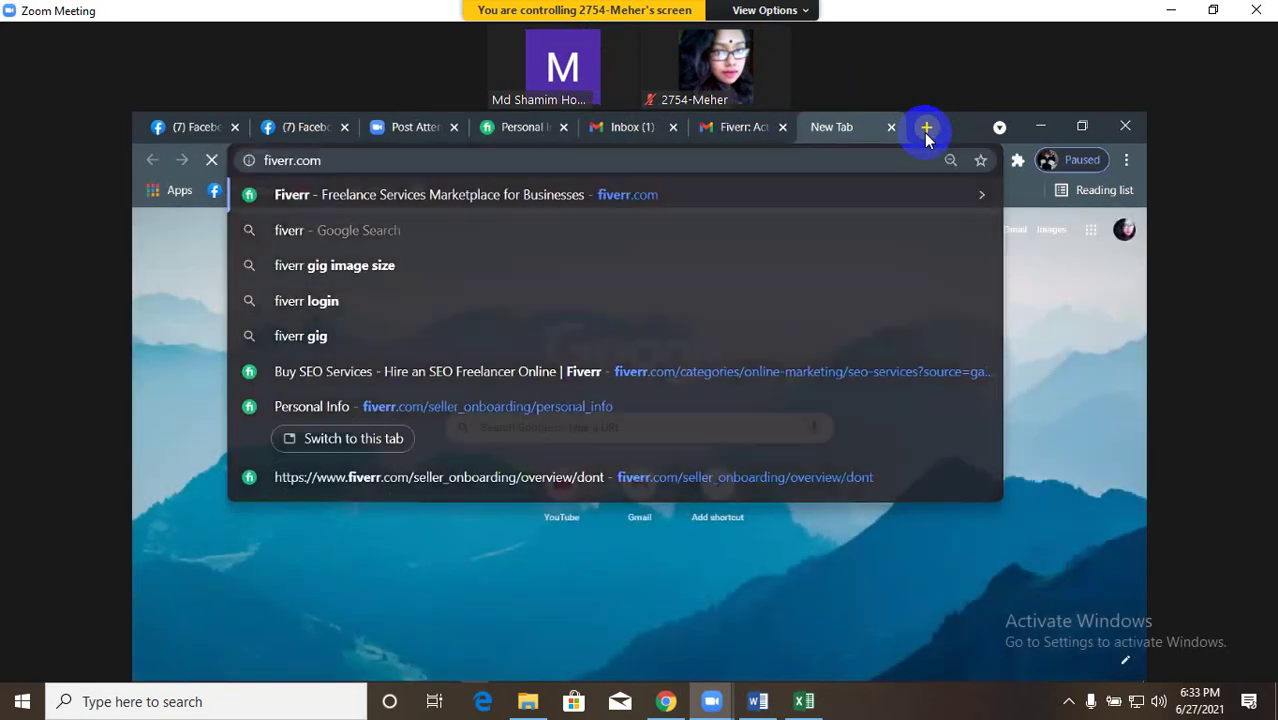
pyautogui.press('Return')
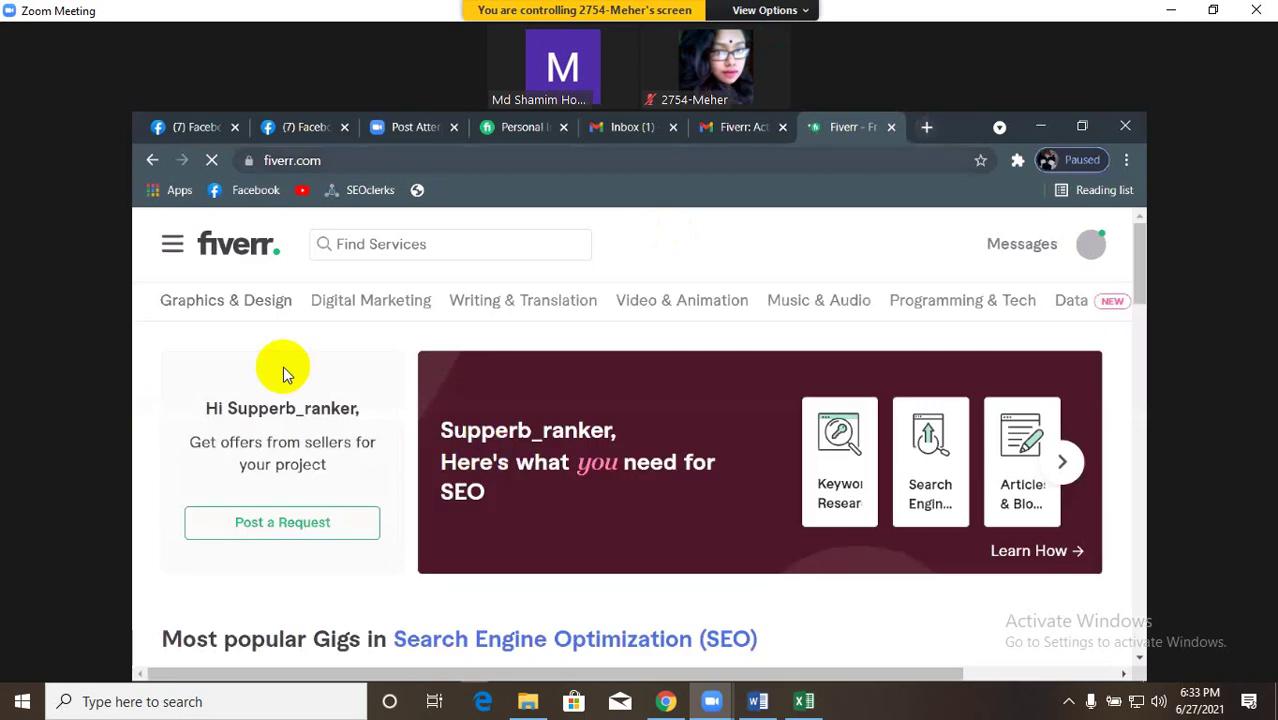
# Step: Open a recommended seller's profile in a background tab while browsing the gigs
pyautogui.scroll(-5, 511, 394)
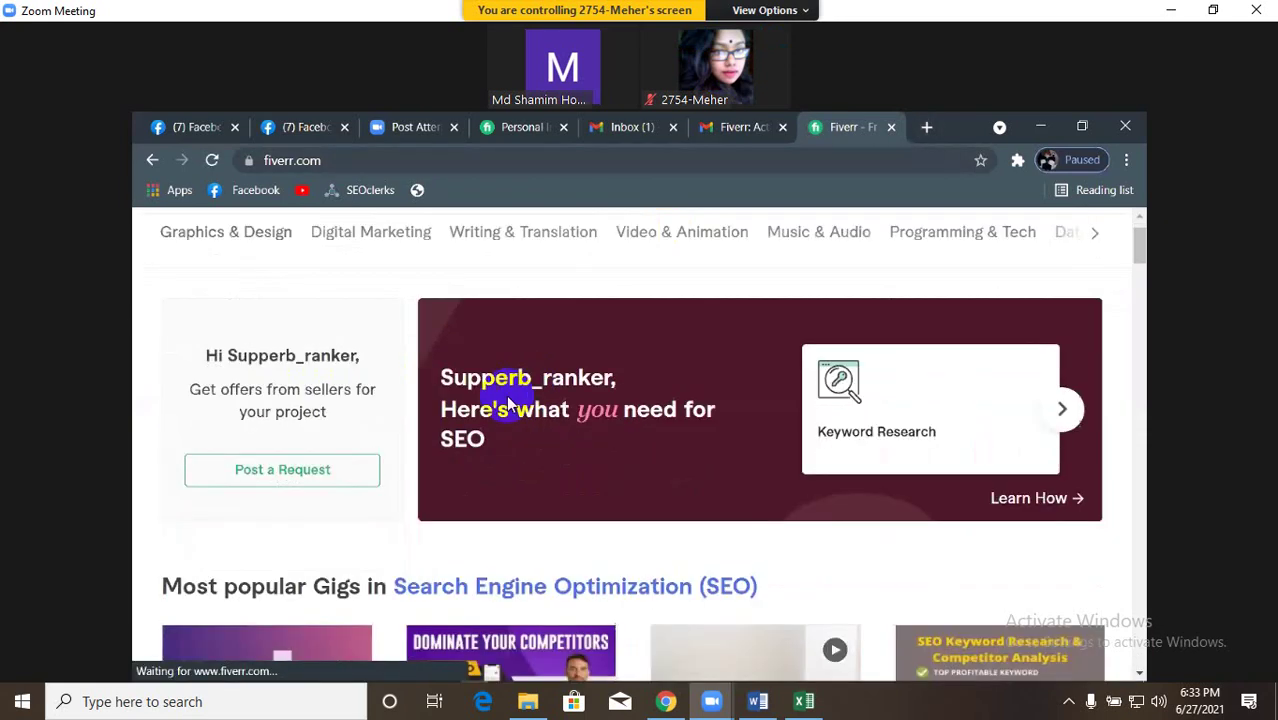
pyautogui.scroll(-3, 511, 394)
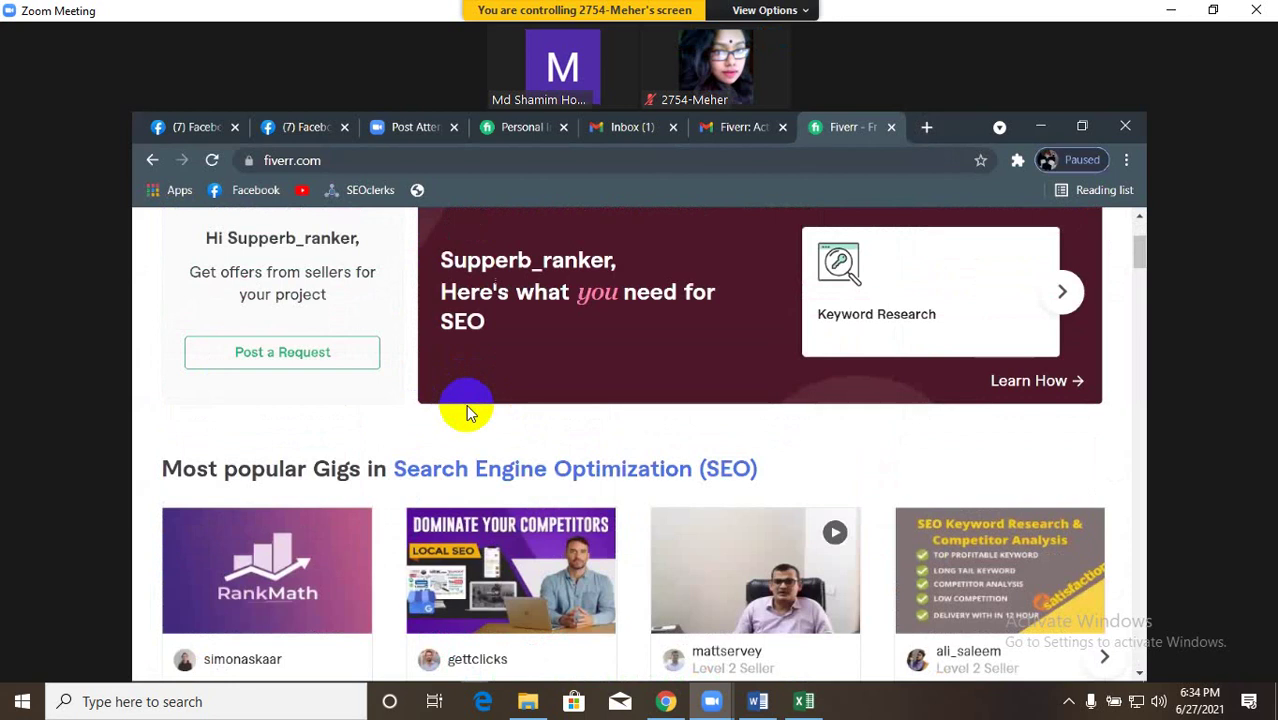
pyautogui.scroll(-4, 466, 404)
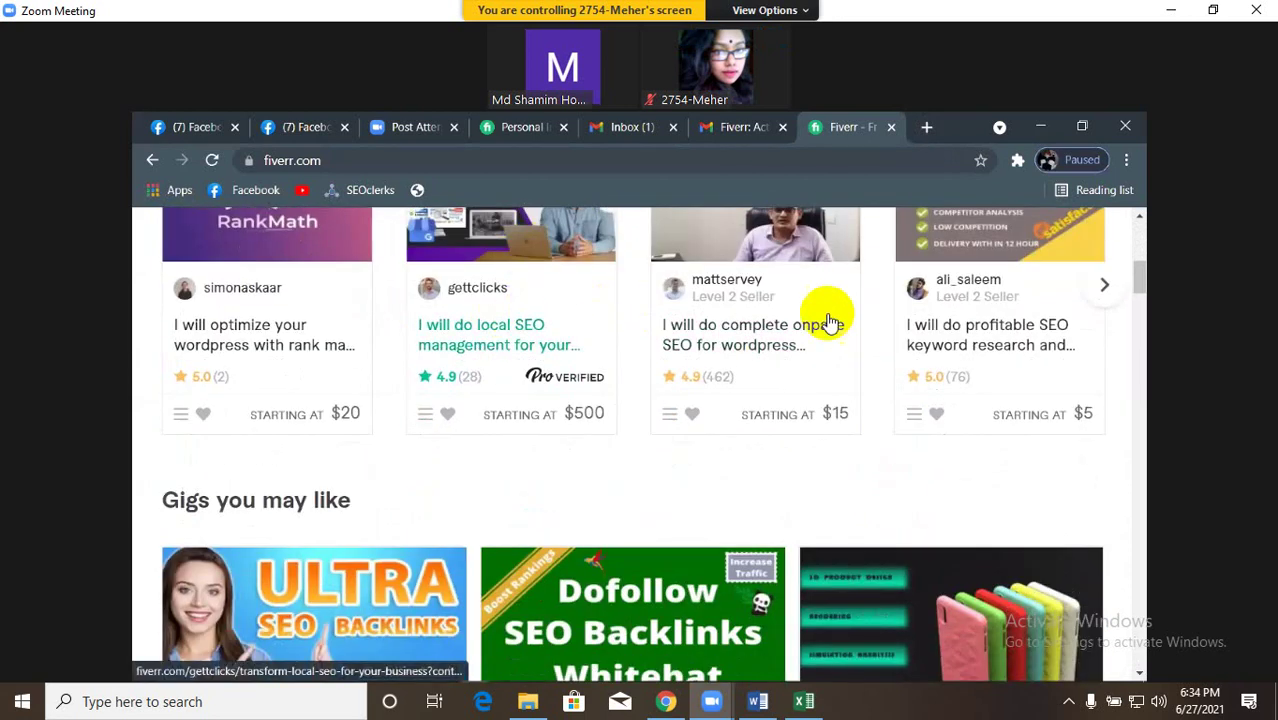
pyautogui.scroll(-2, 572, 500)
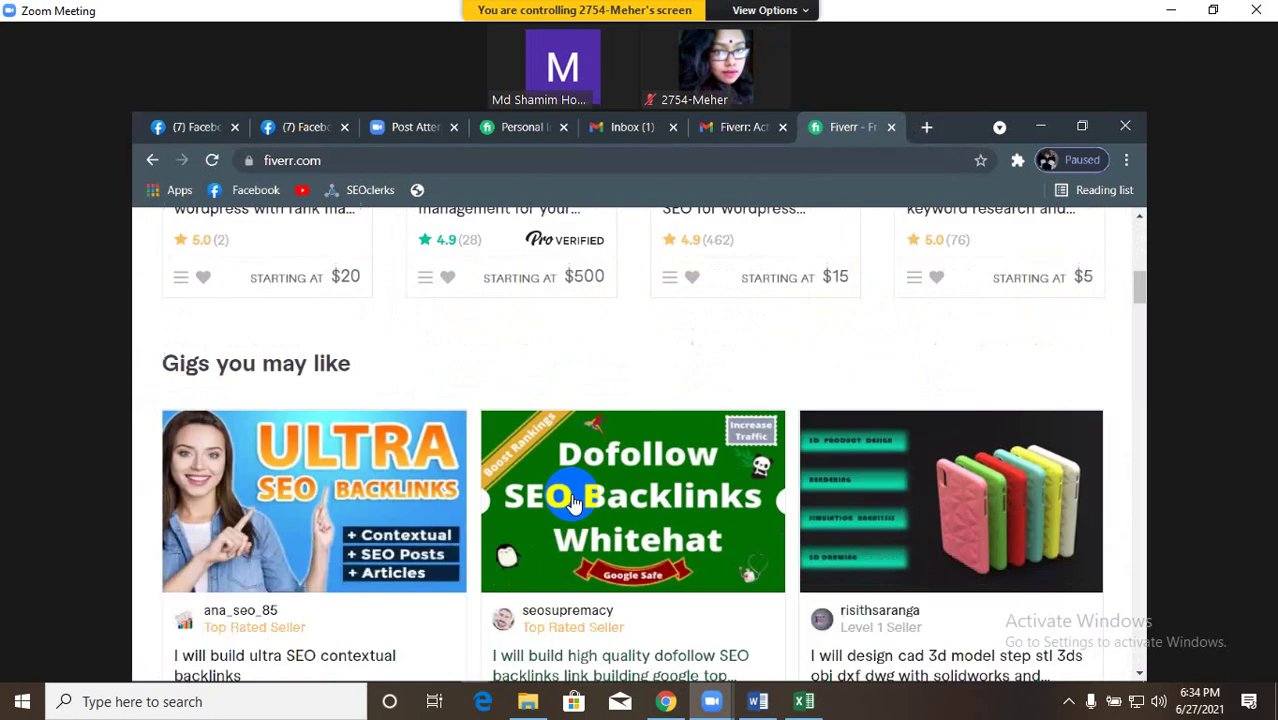
pyautogui.scroll(-3, 572, 500)
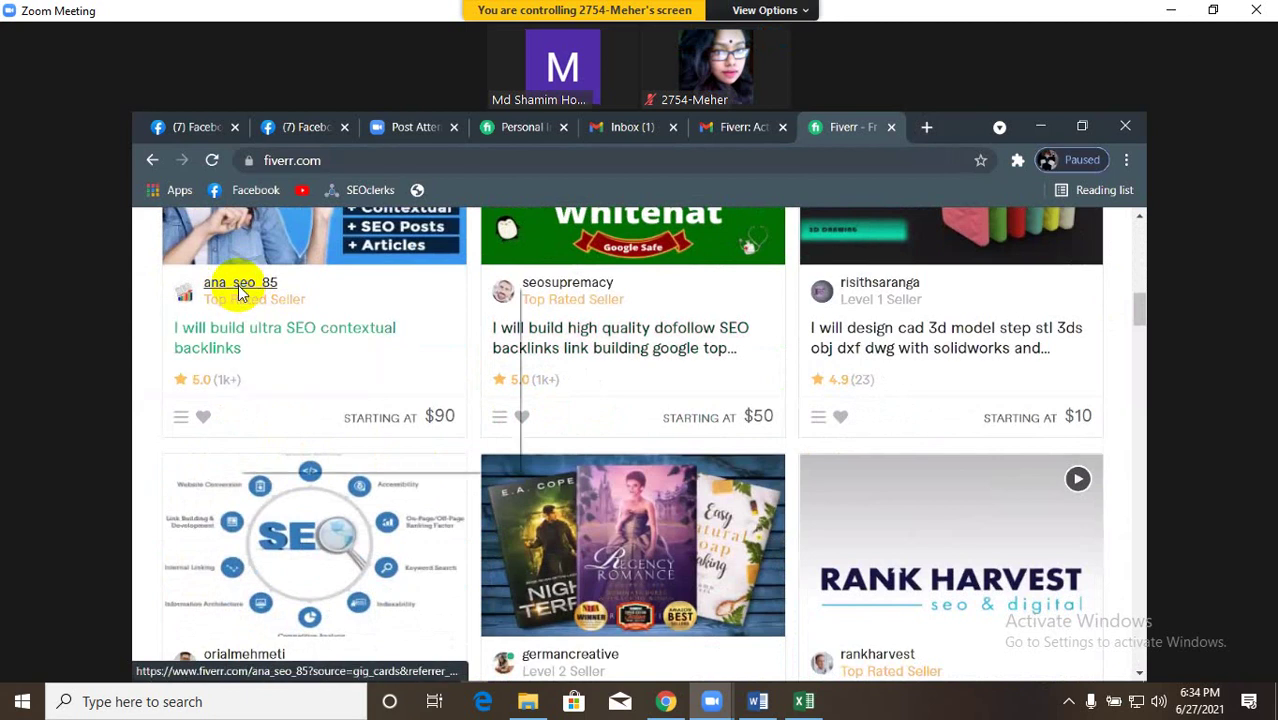
pyautogui.rightClick(240, 290)
pyautogui.click(286, 306)
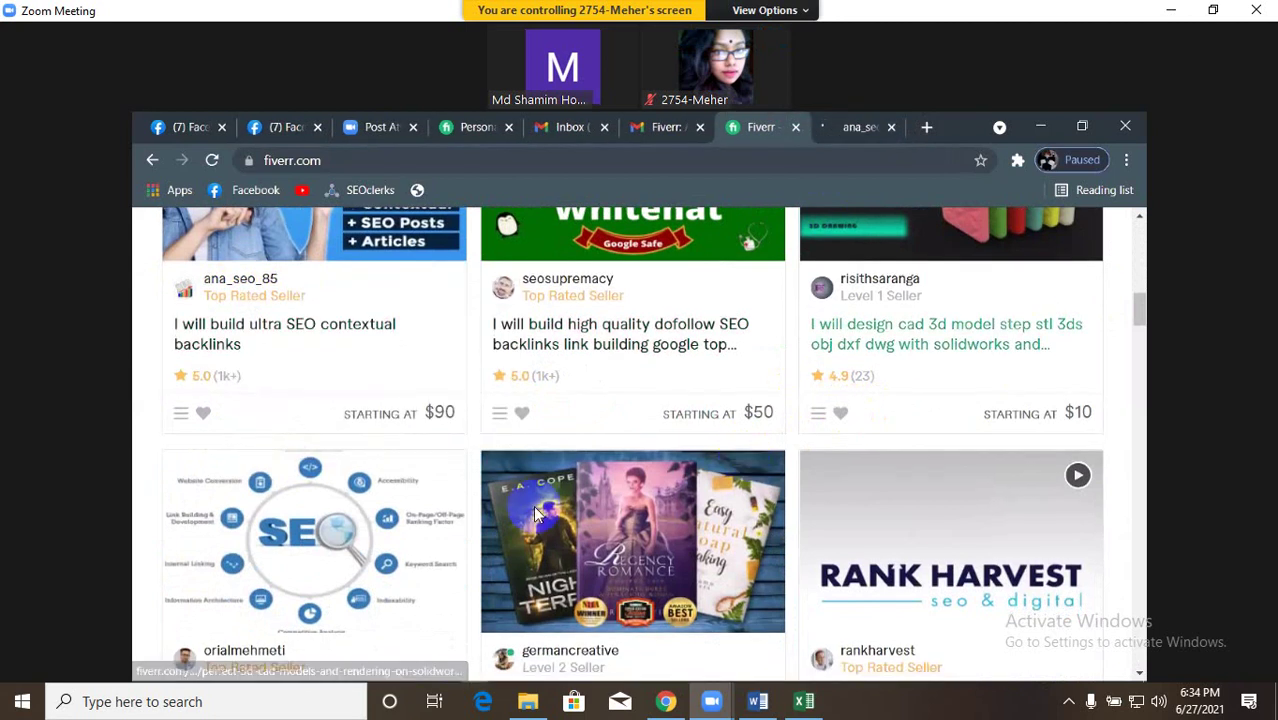
pyautogui.scroll(-5, 870, 560)
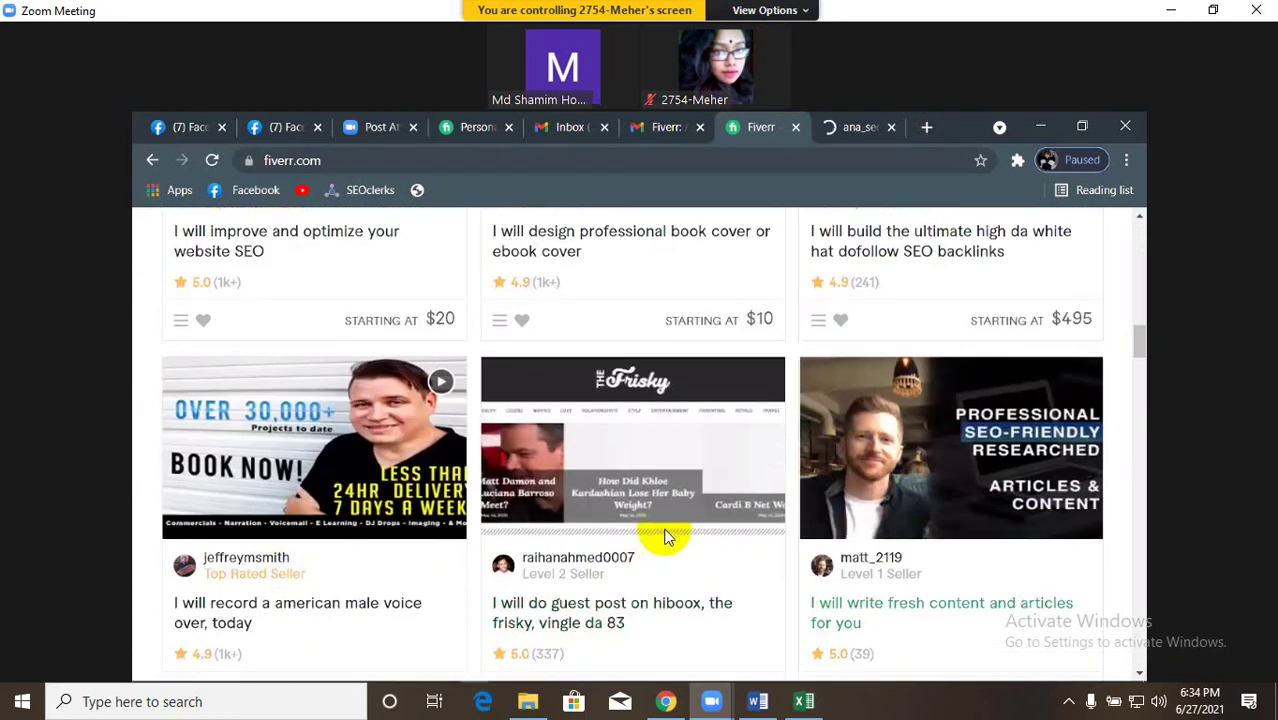
pyautogui.scroll(-5, 665, 533)
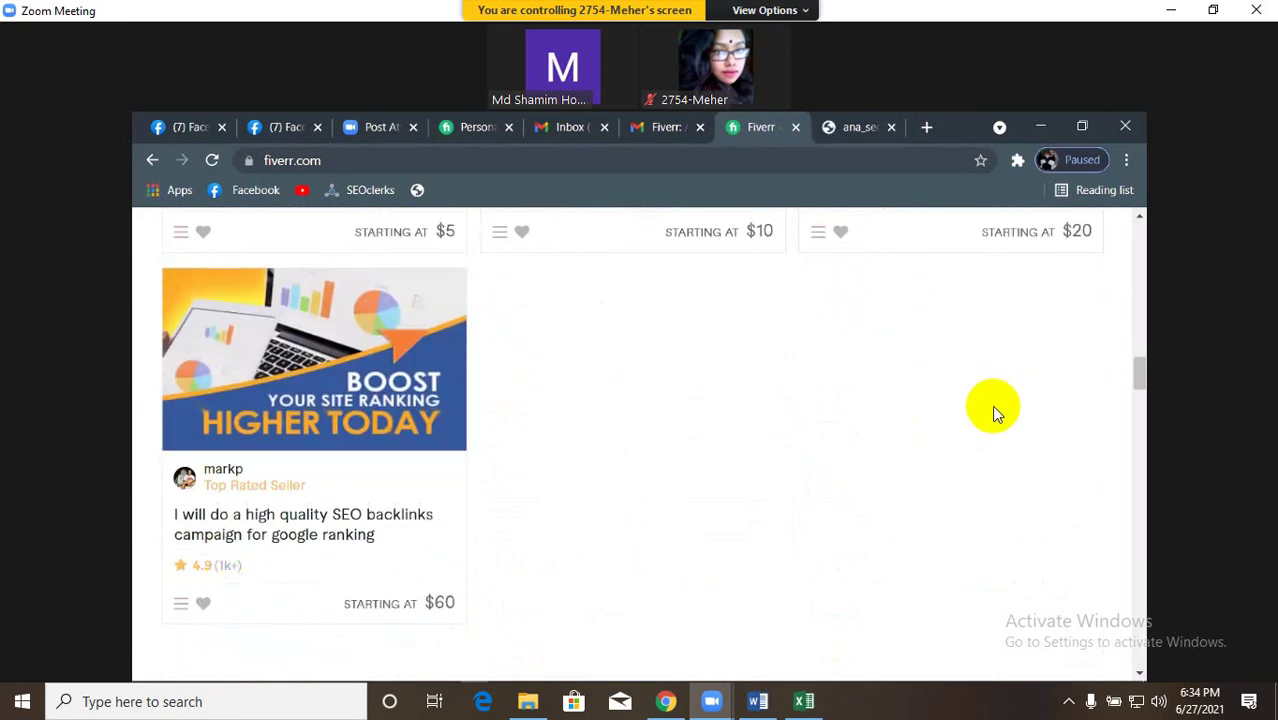
pyautogui.scroll(10, 895, 392)
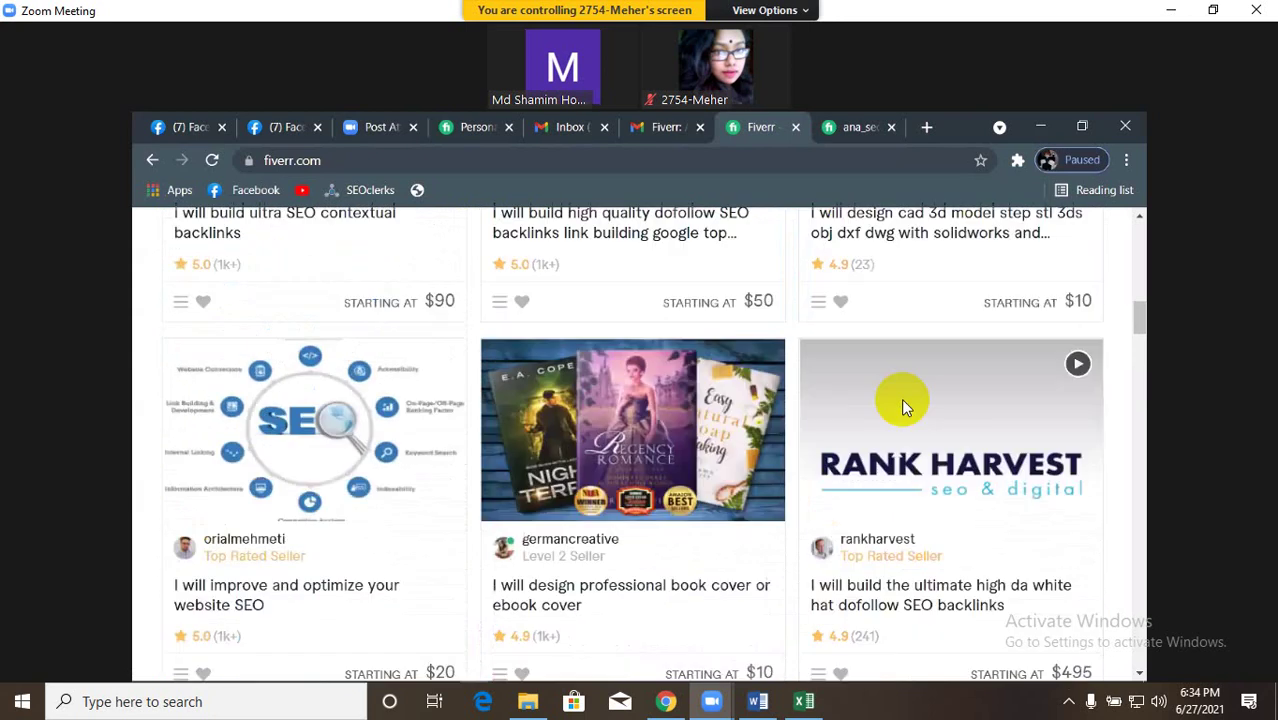
pyautogui.scroll(-3, 790, 240)
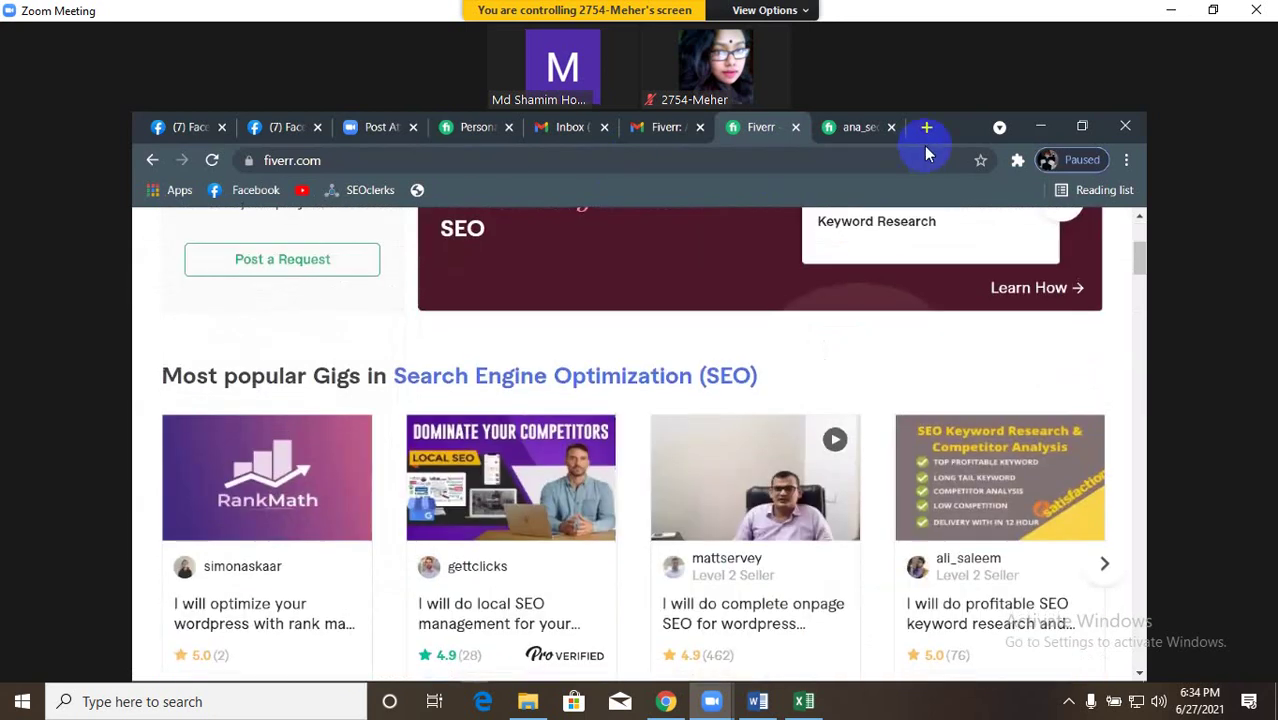
pyautogui.click(857, 129)
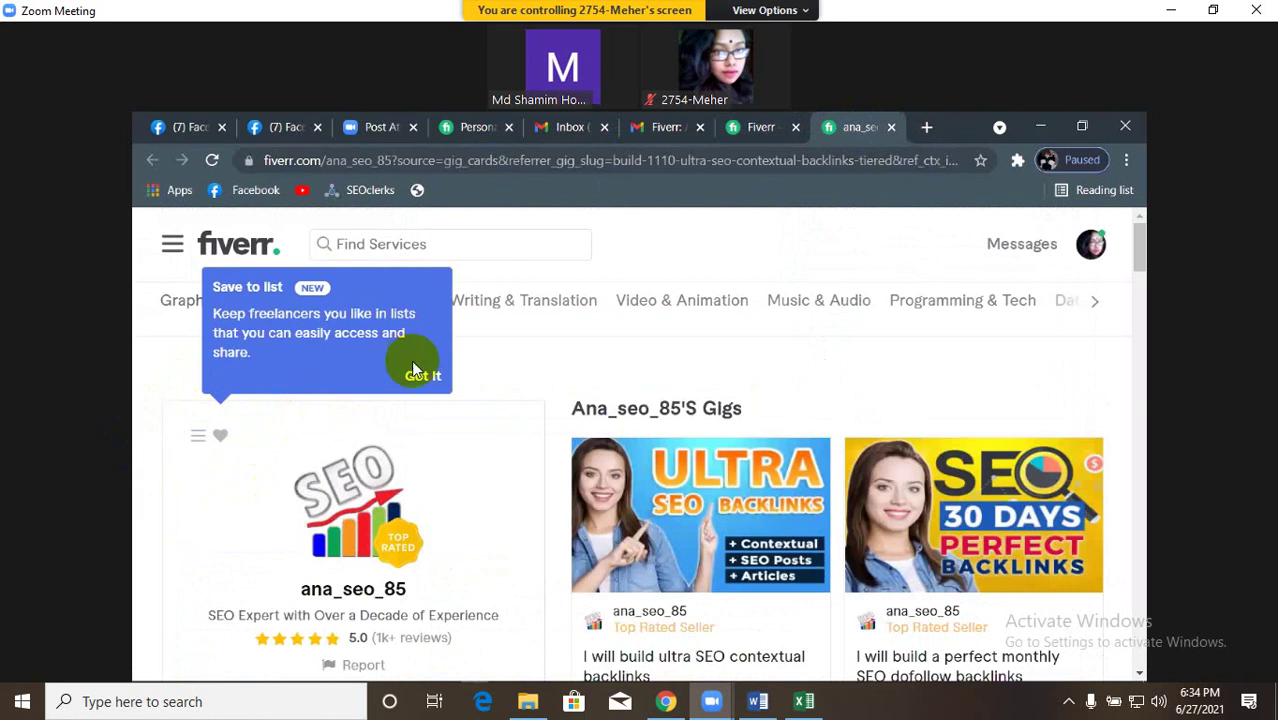
pyautogui.scroll(-2, 419, 380)
pyautogui.scroll(-7, 297, 476)
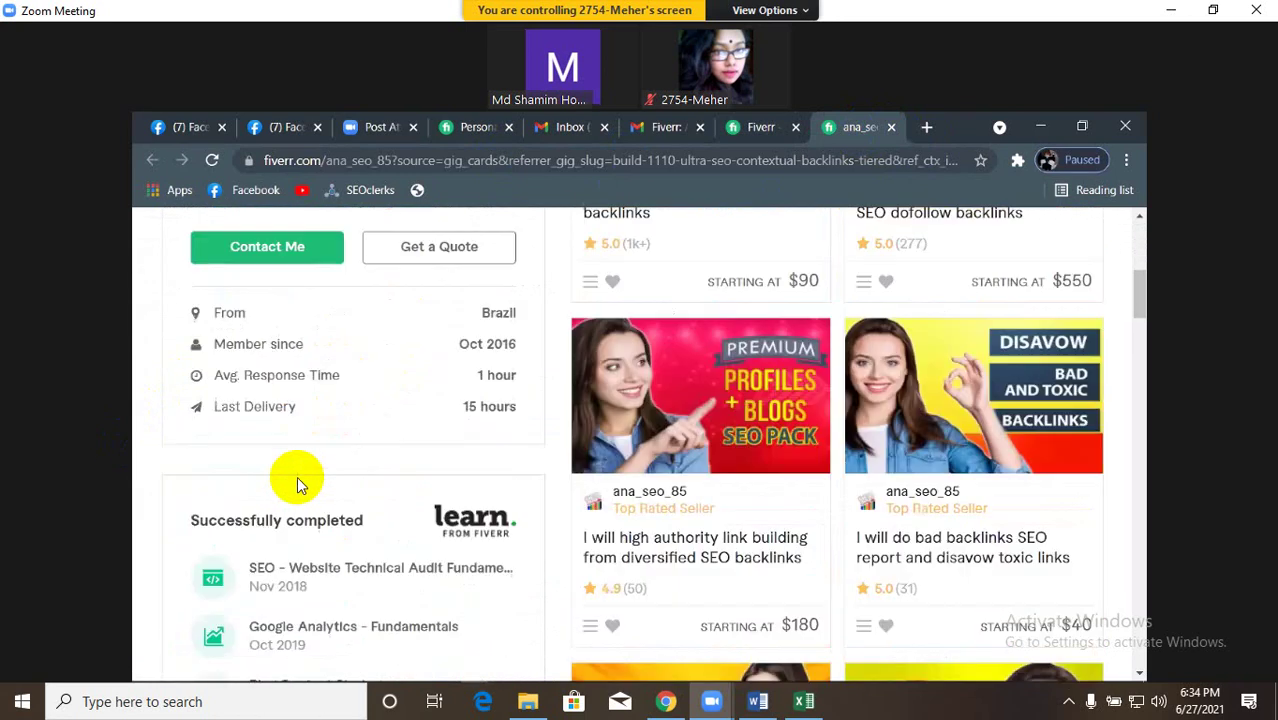
pyautogui.scroll(-5, 300, 478)
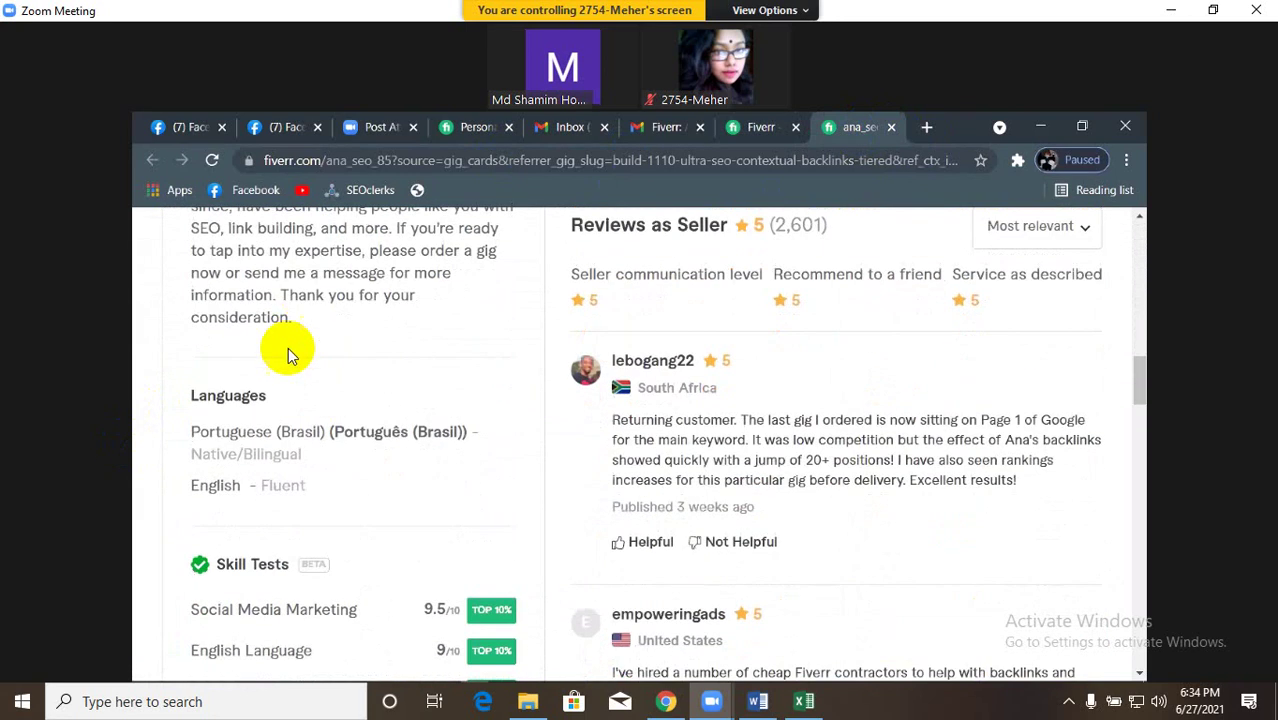
pyautogui.scroll(2, 298, 348)
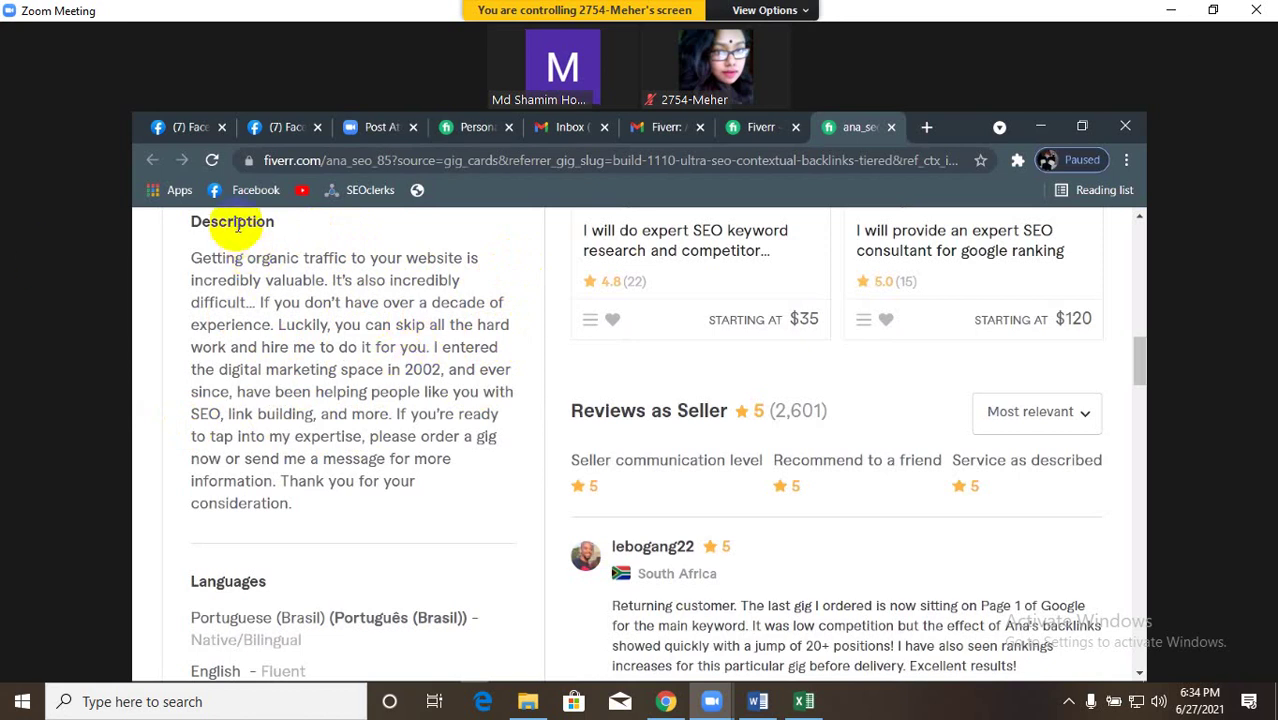
pyautogui.doubleClick(198, 256)
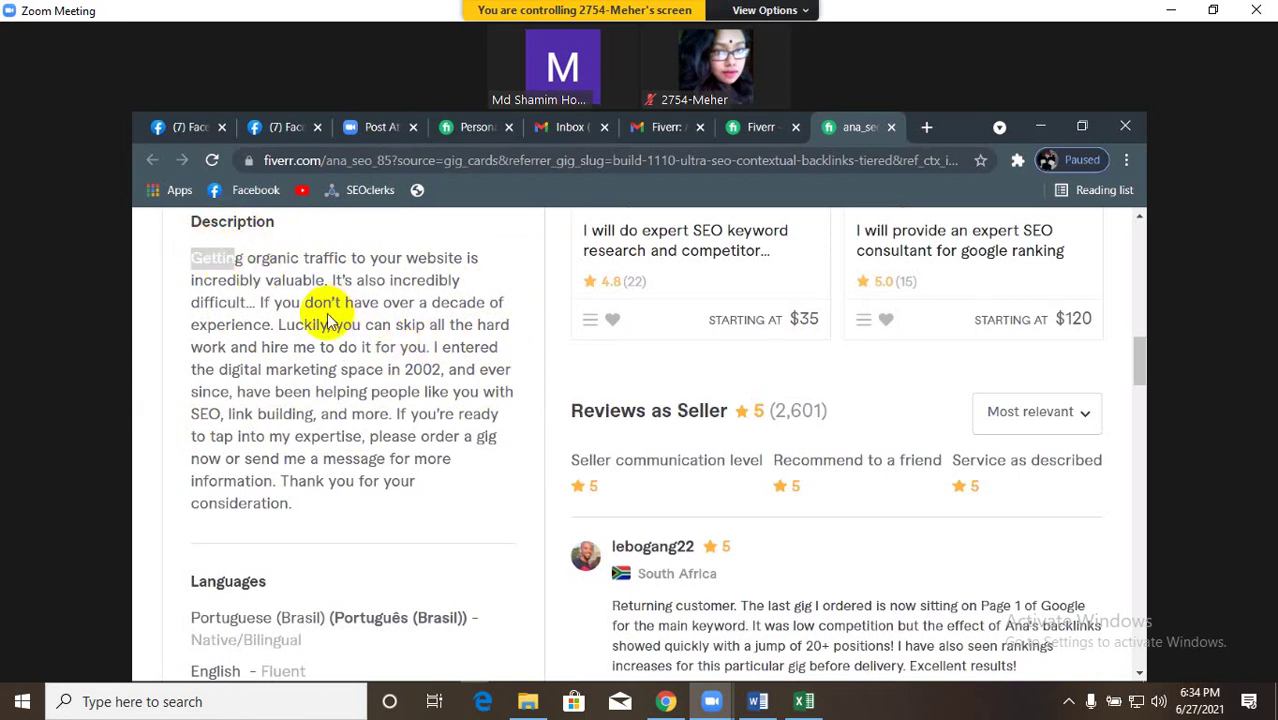
pyautogui.click(436, 356)
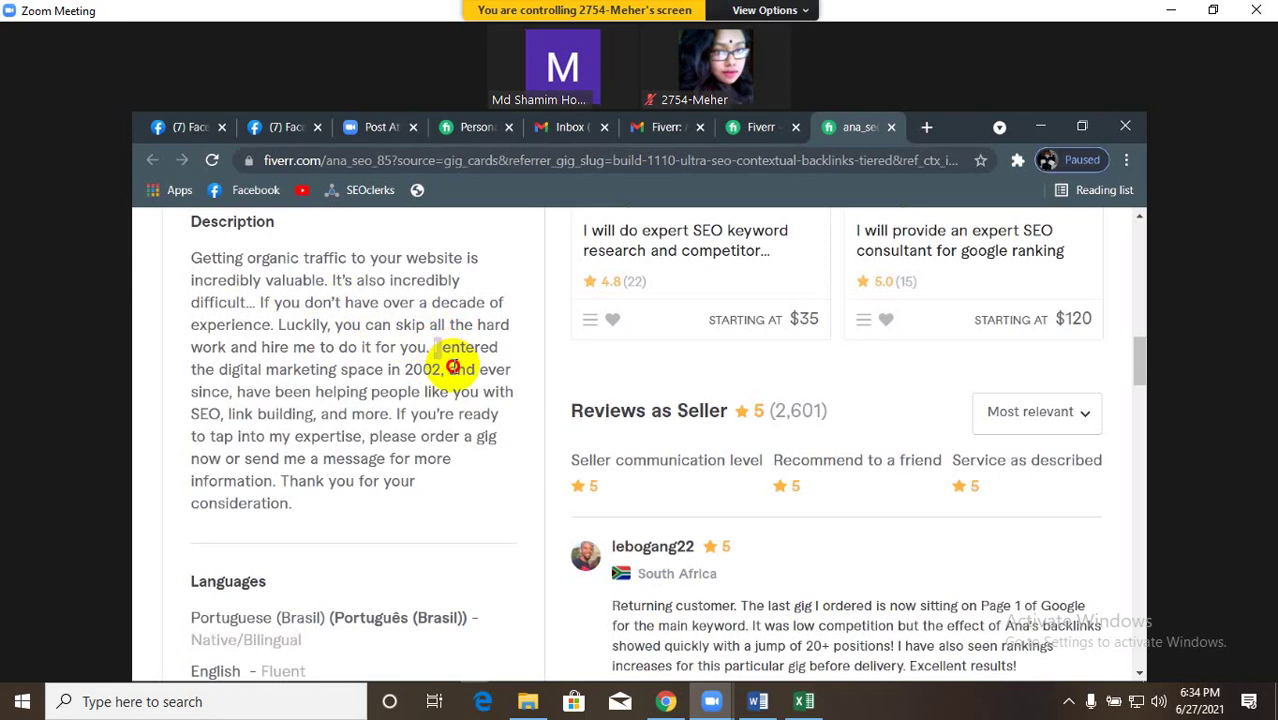
pyautogui.moveTo(452, 367)
pyautogui.mouseDown()
pyautogui.moveTo(425, 378)
pyautogui.moveTo(446, 368)
pyautogui.mouseUp()
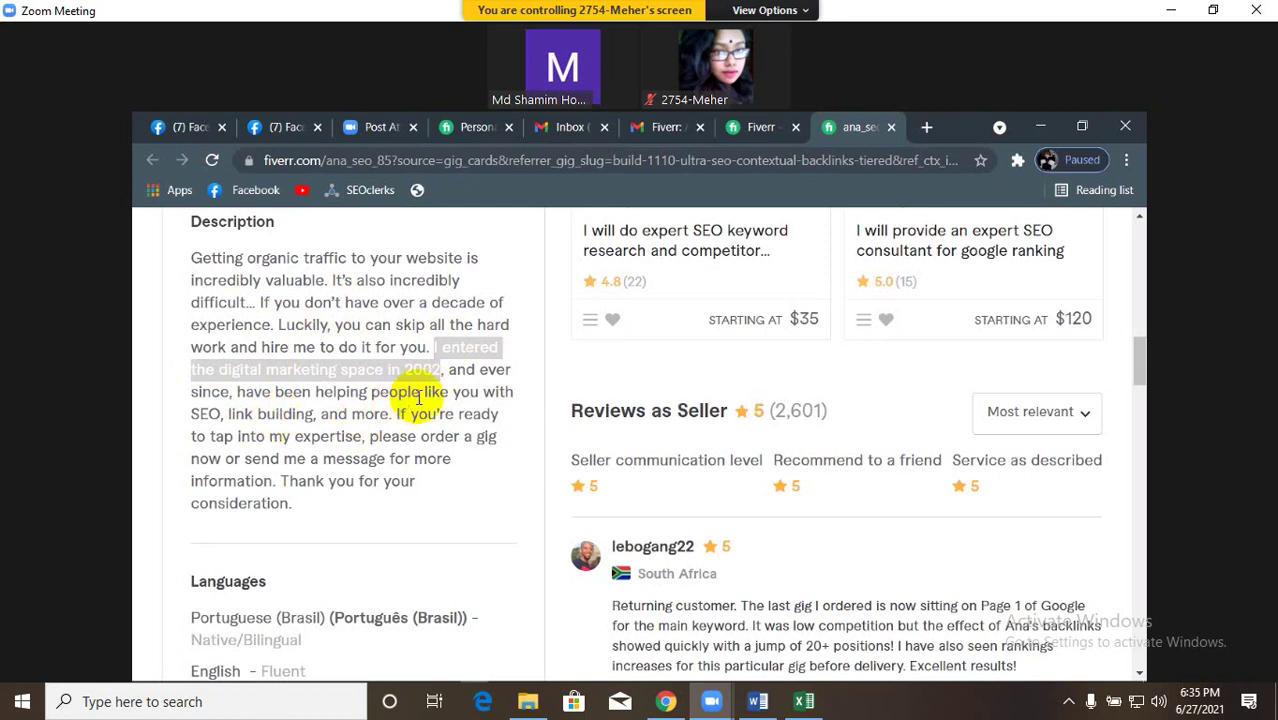
pyautogui.moveTo(403, 400); pyautogui.dragTo(360, 395)
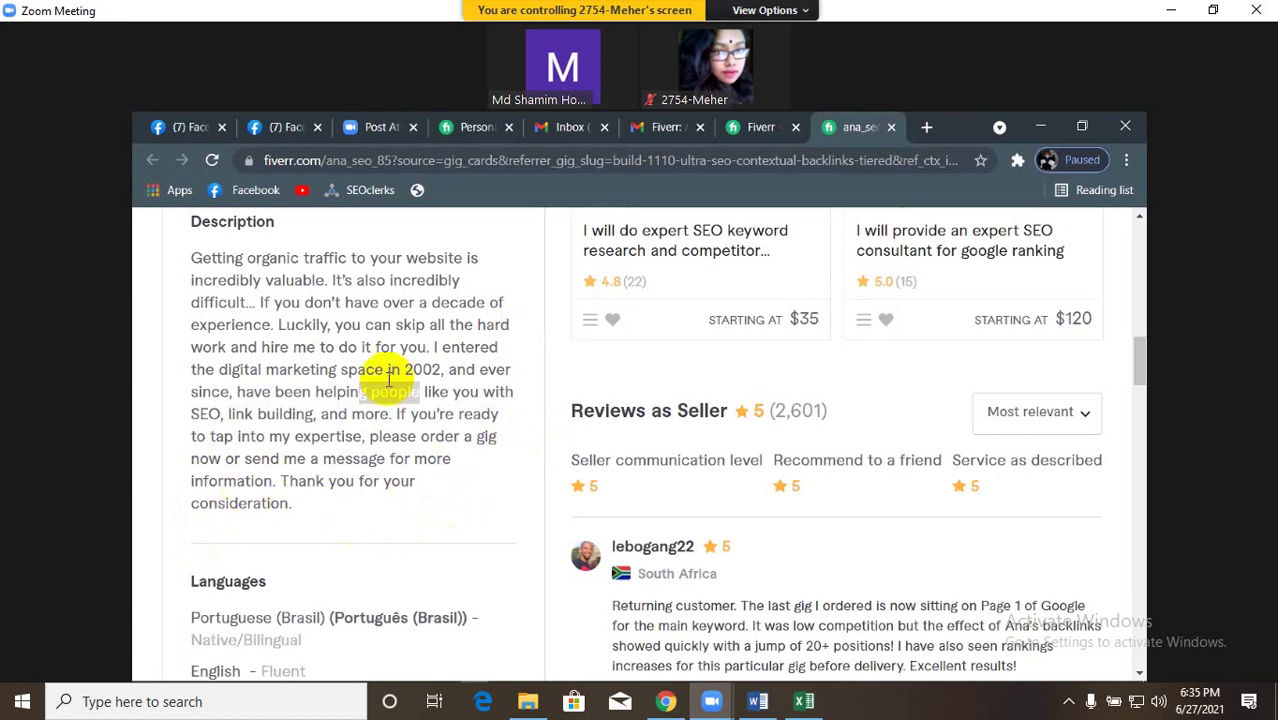
pyautogui.scroll(10, 435, 237)
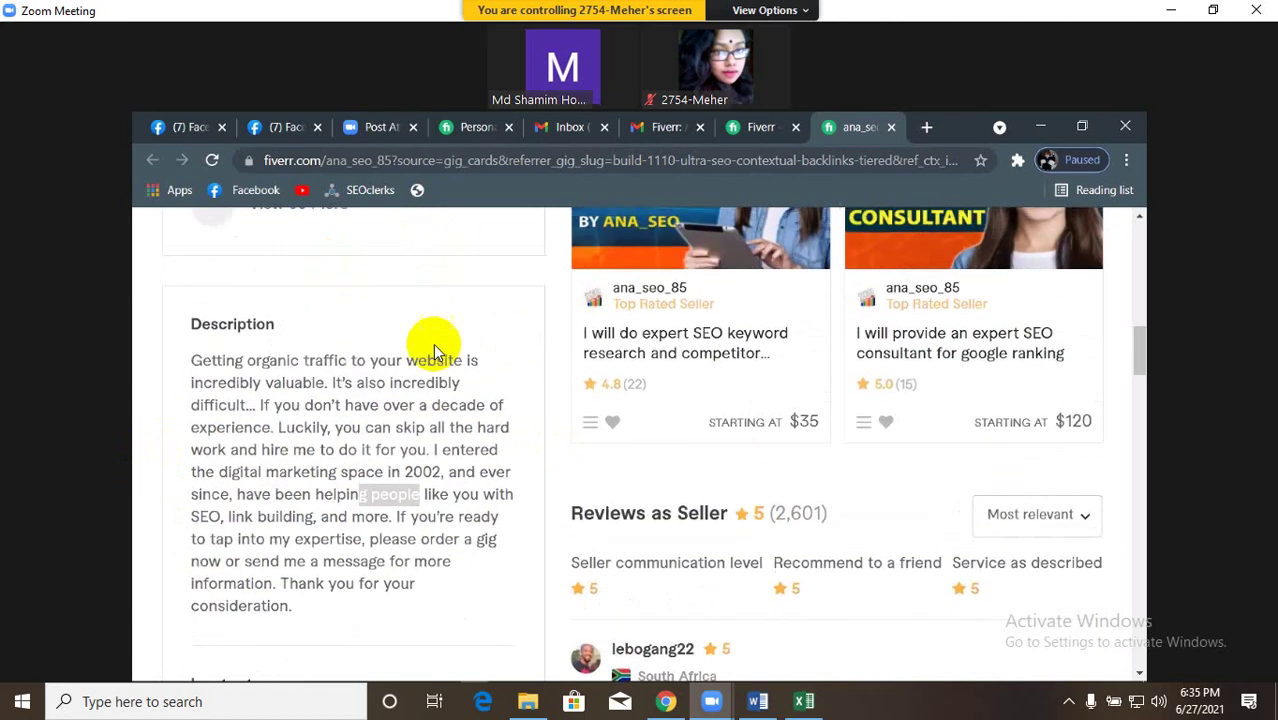
# Step: On the Personal Info page, update the English language entry to Fluent level
pyautogui.click(474, 127)
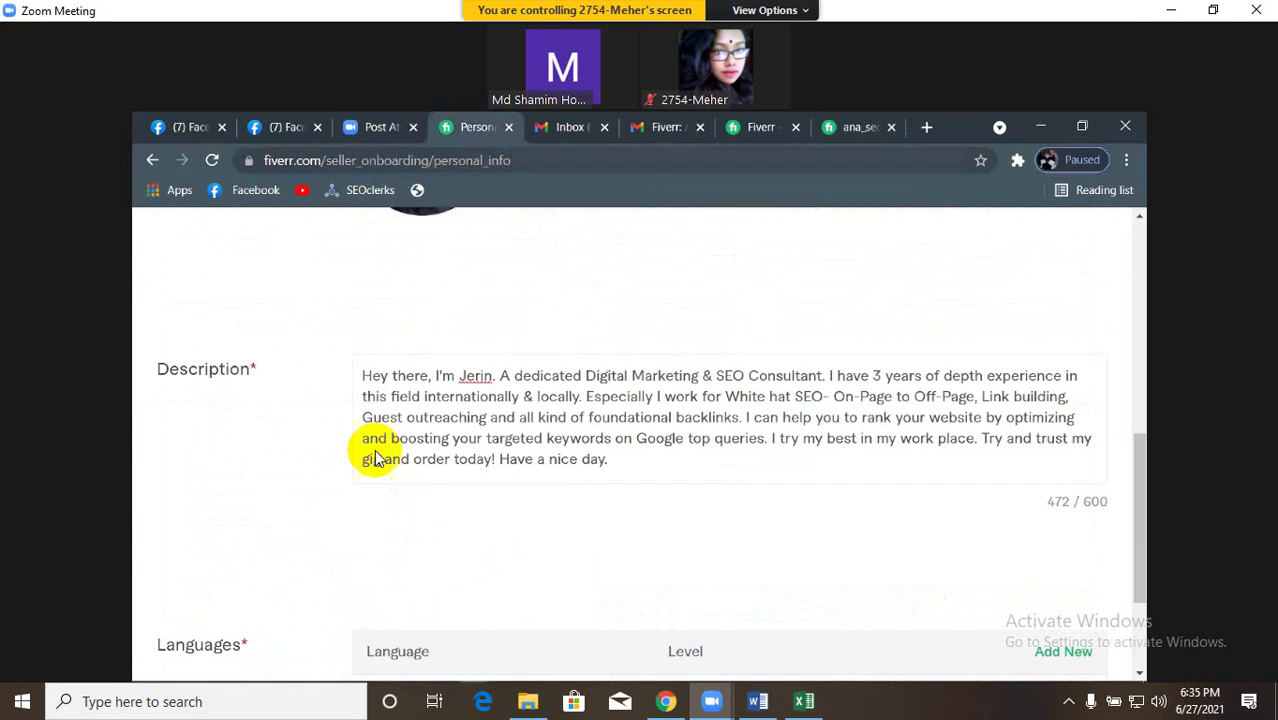
pyautogui.scroll(-2, 1113, 524)
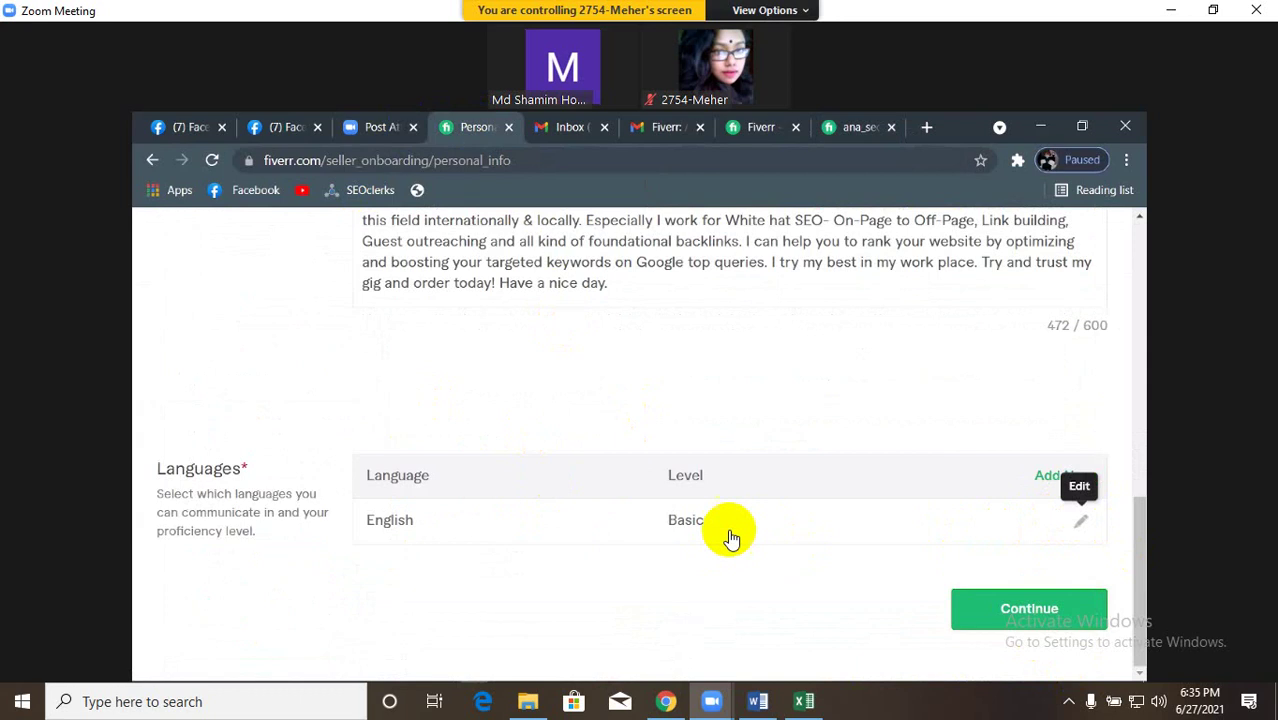
pyautogui.click(1081, 524)
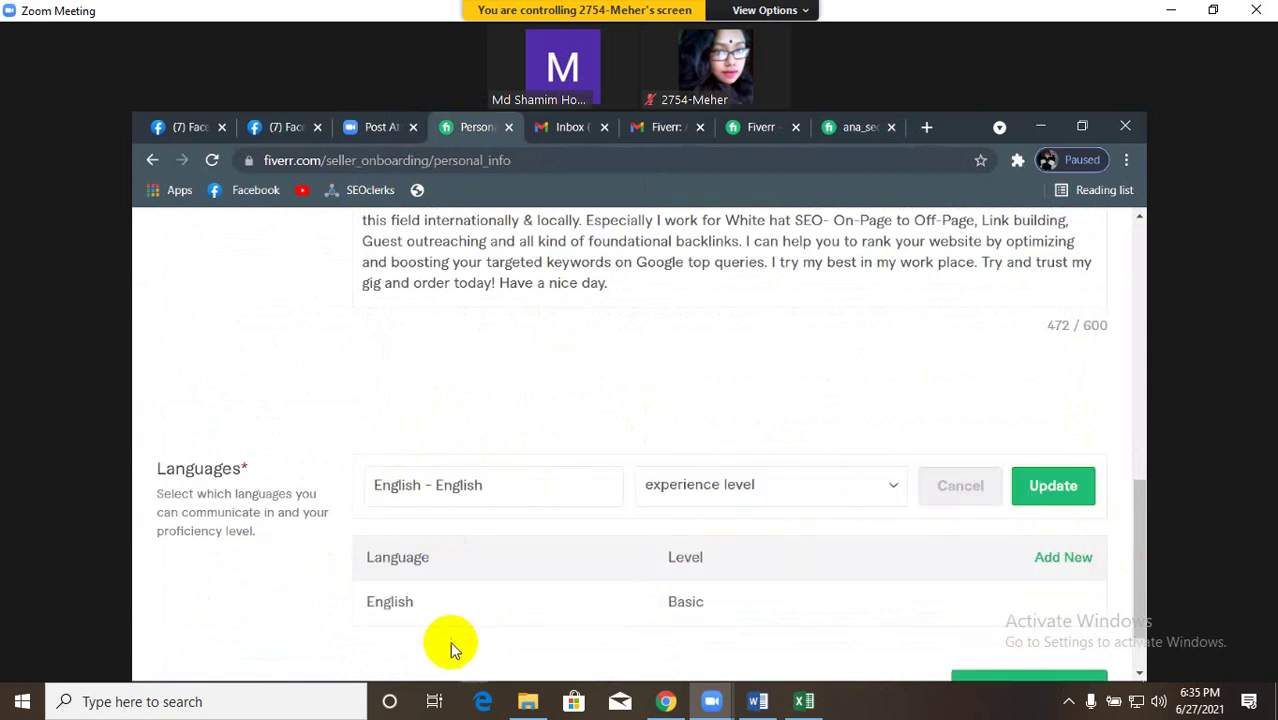
pyautogui.click(697, 494)
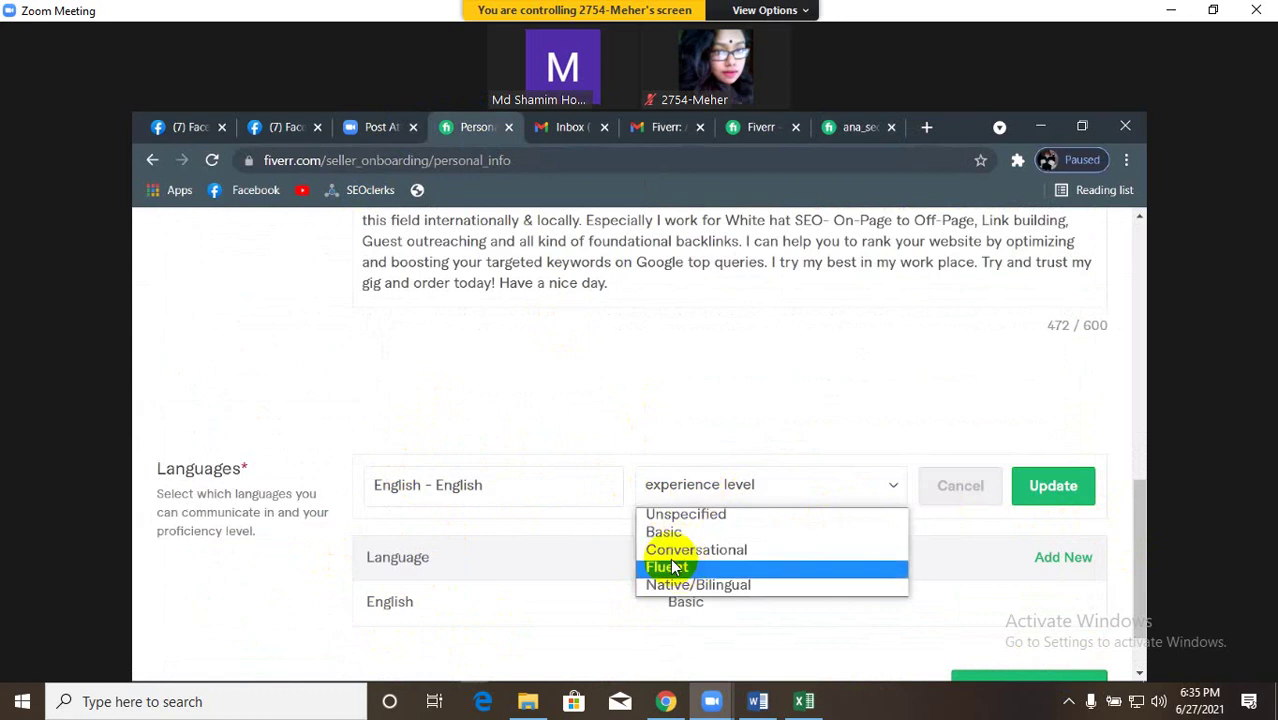
pyautogui.press('Up')
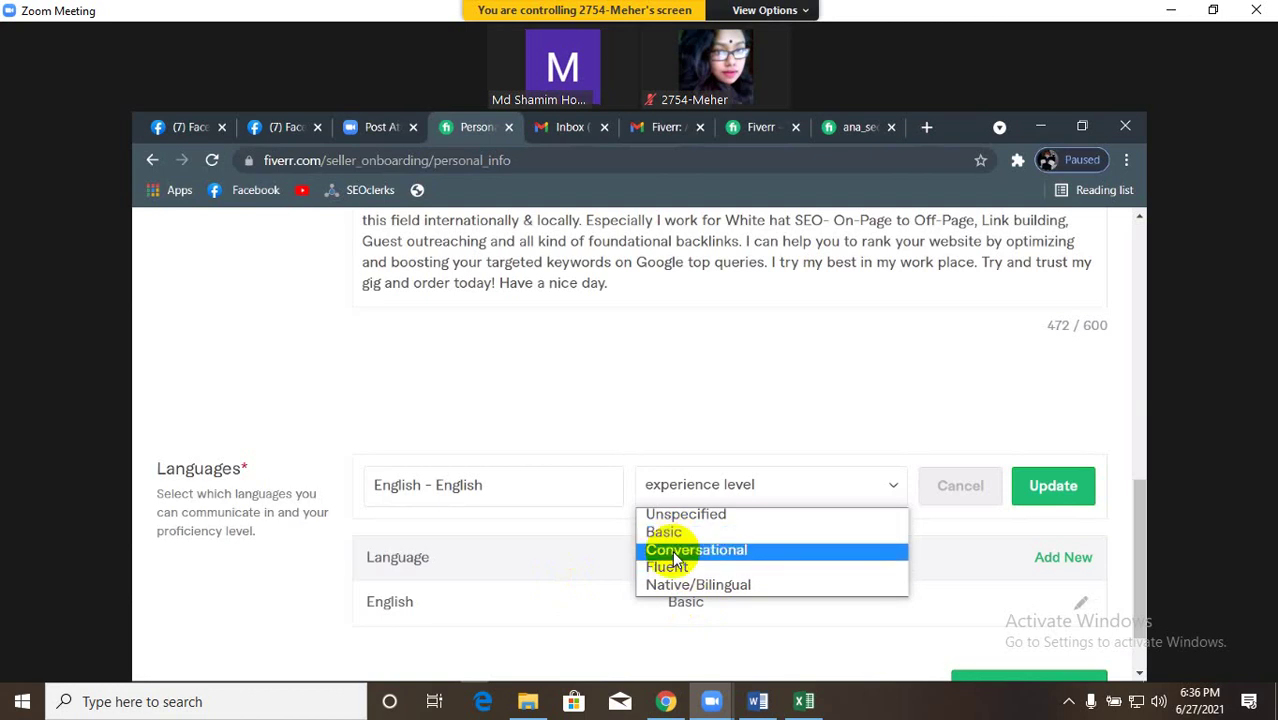
pyautogui.click(678, 551)
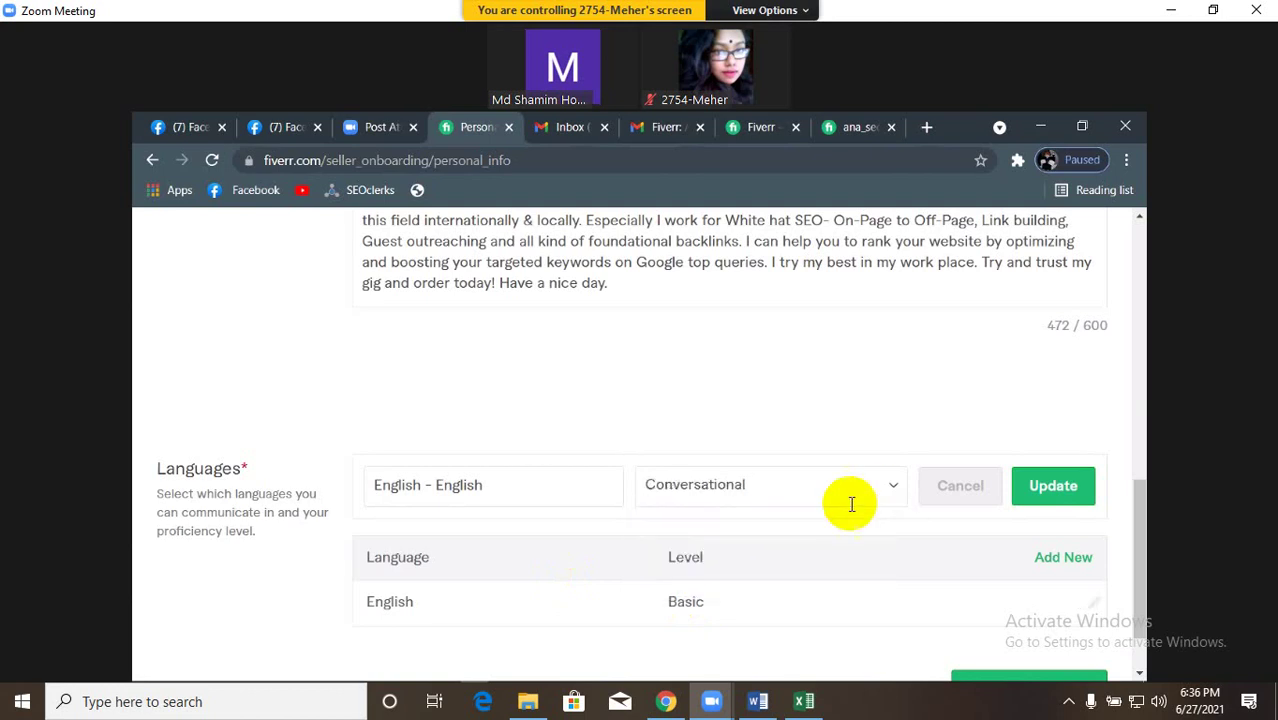
pyautogui.click(766, 497)
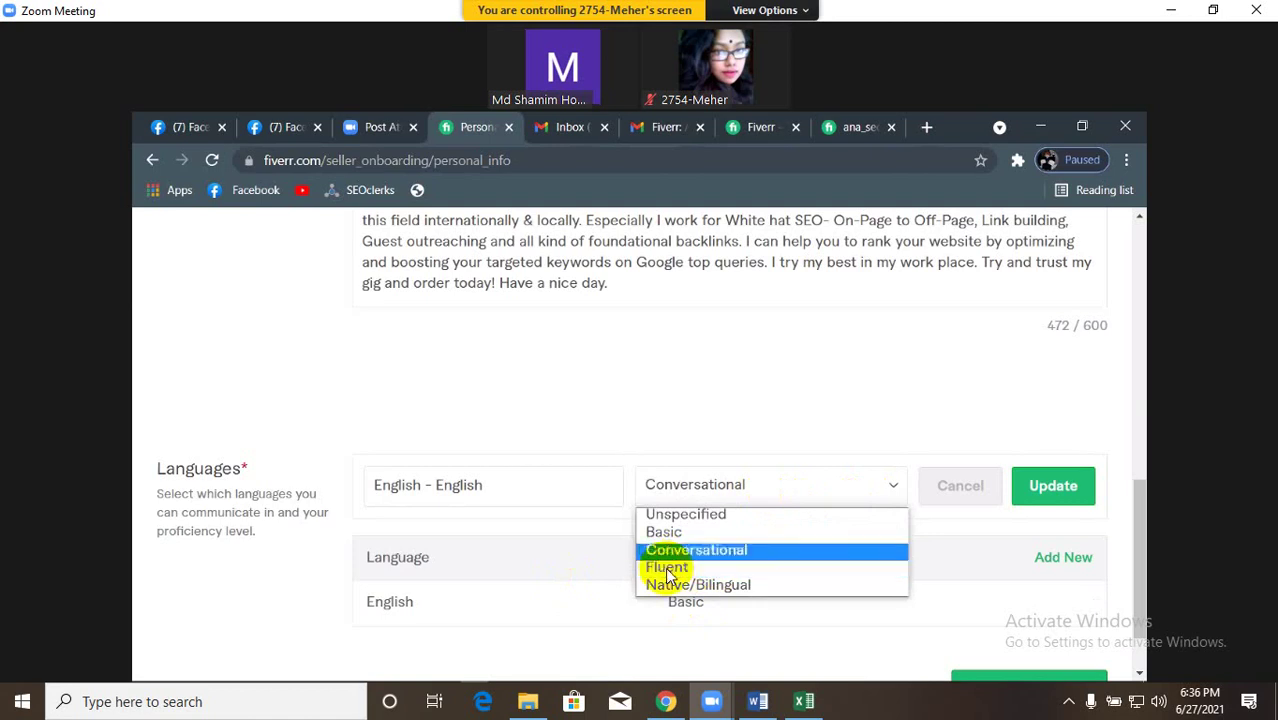
pyautogui.click(668, 567)
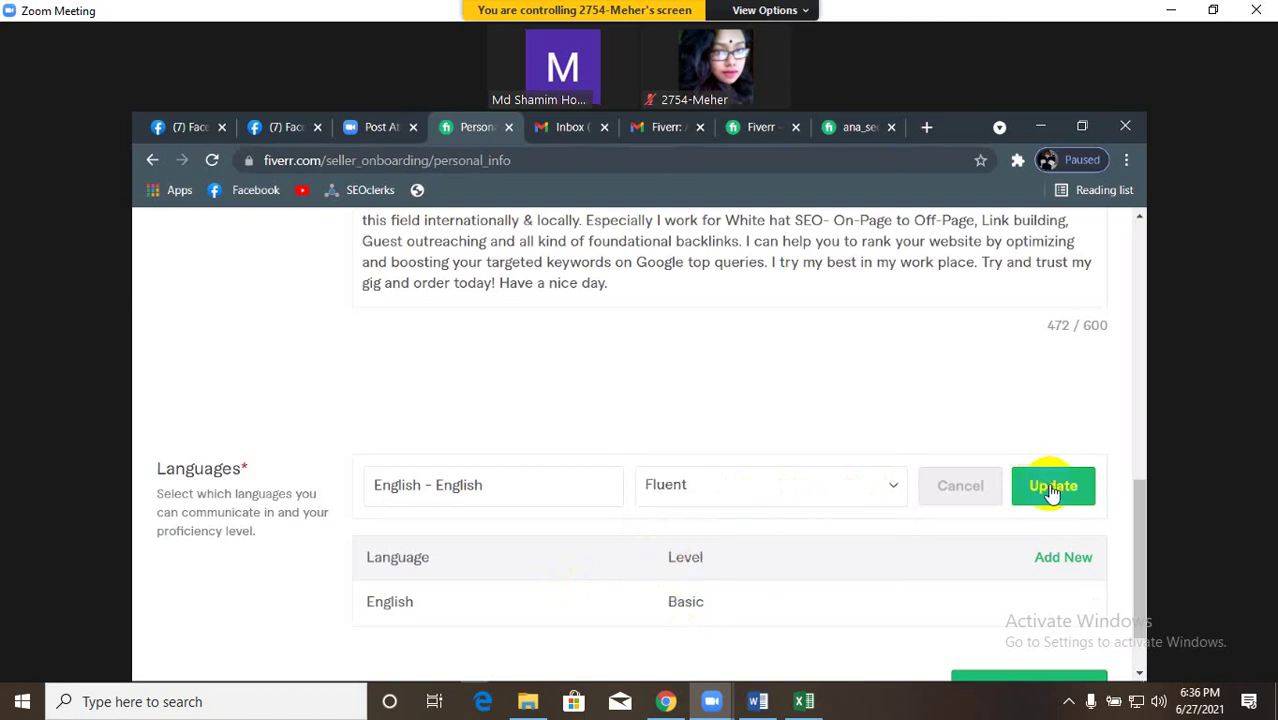
pyautogui.click(1050, 487)
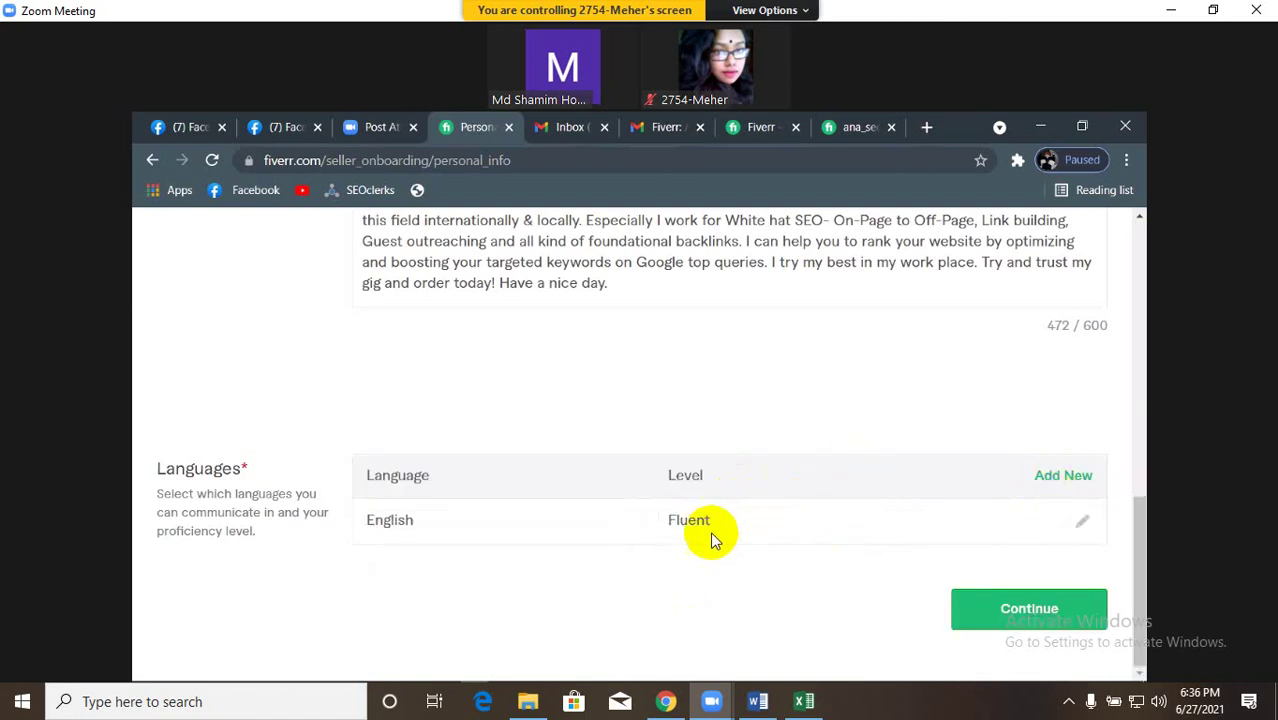
# Step: Add Bengali as a language at Native/Bilingual level
pyautogui.click(1050, 477)
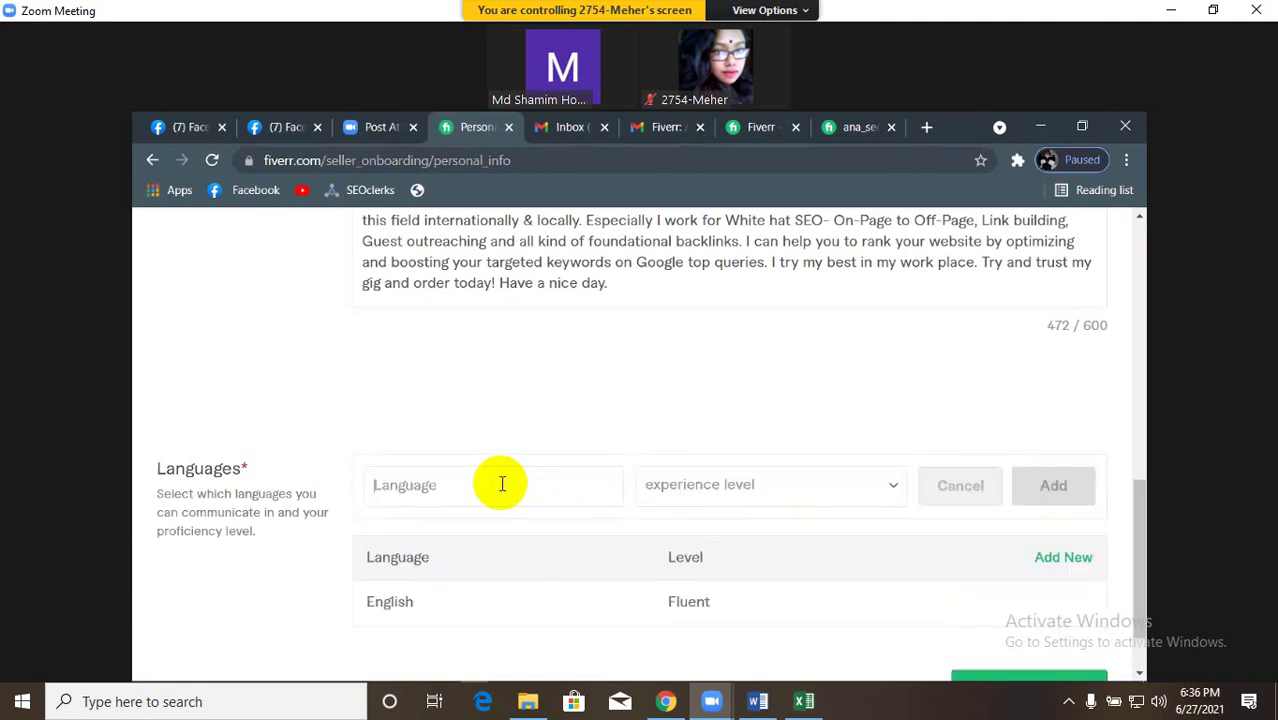
pyautogui.write('Beng')
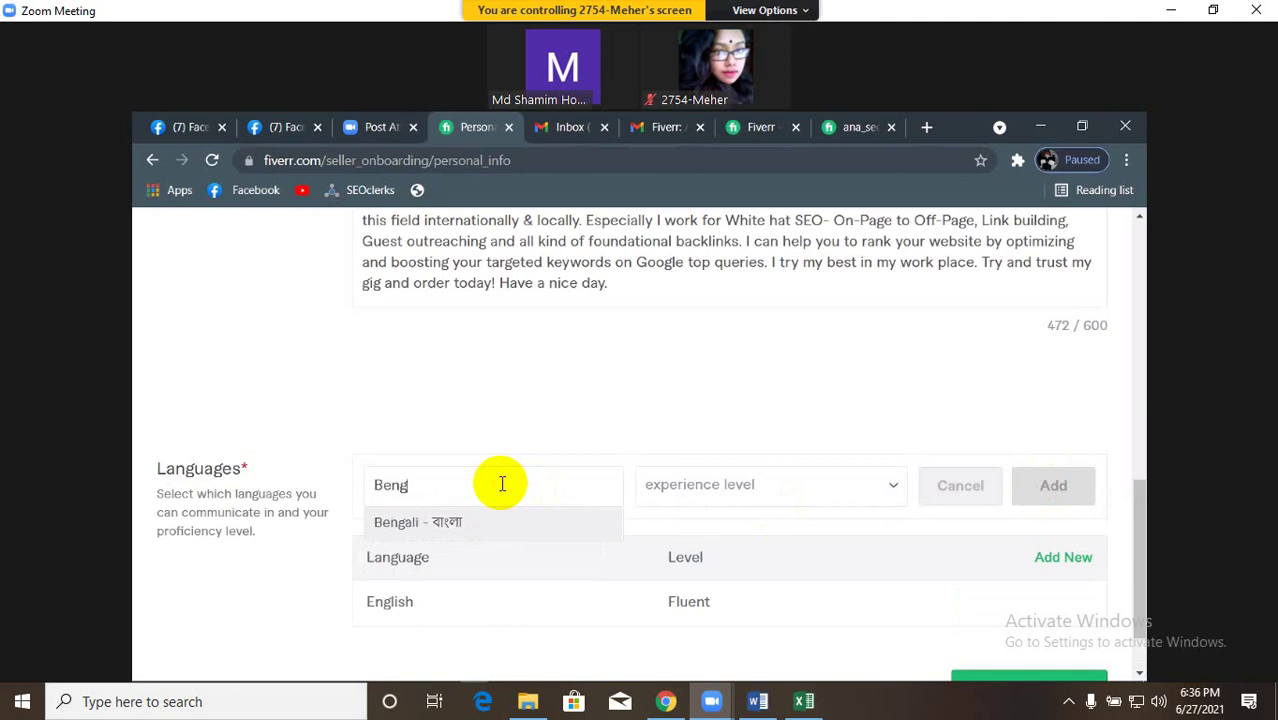
pyautogui.write('ali')
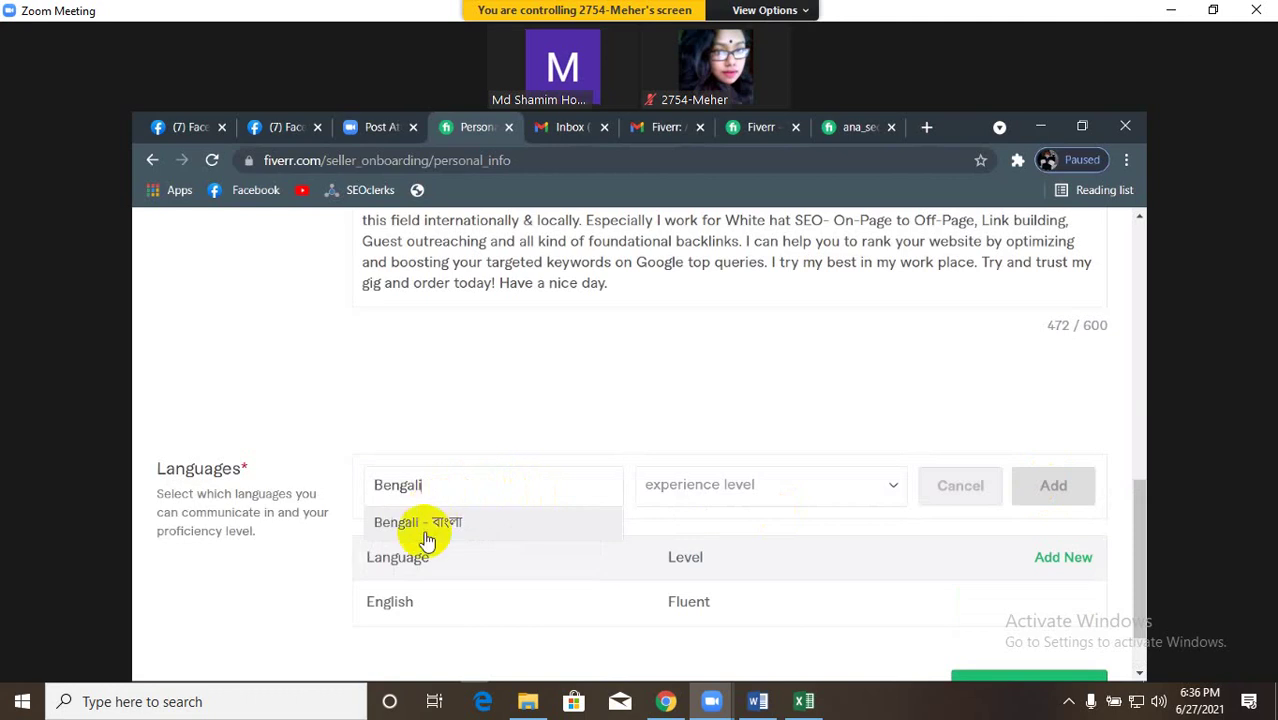
pyautogui.click(427, 535)
pyautogui.click(728, 496)
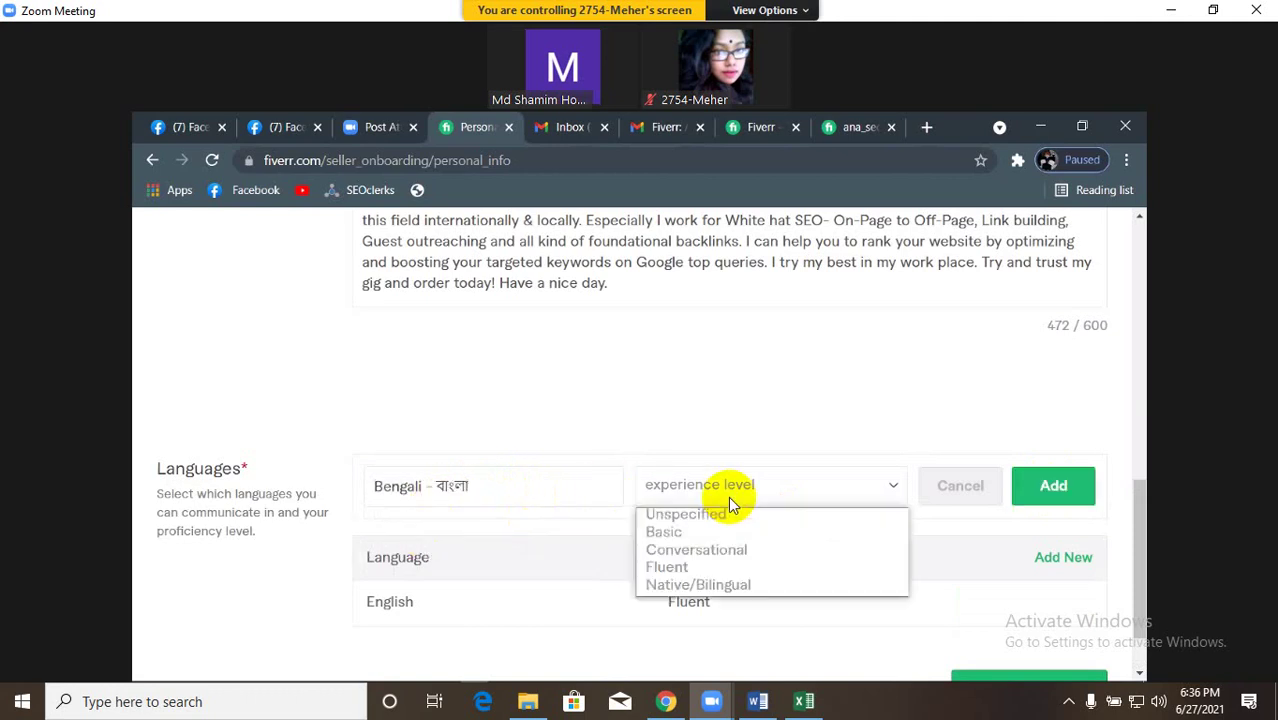
pyautogui.click(676, 586)
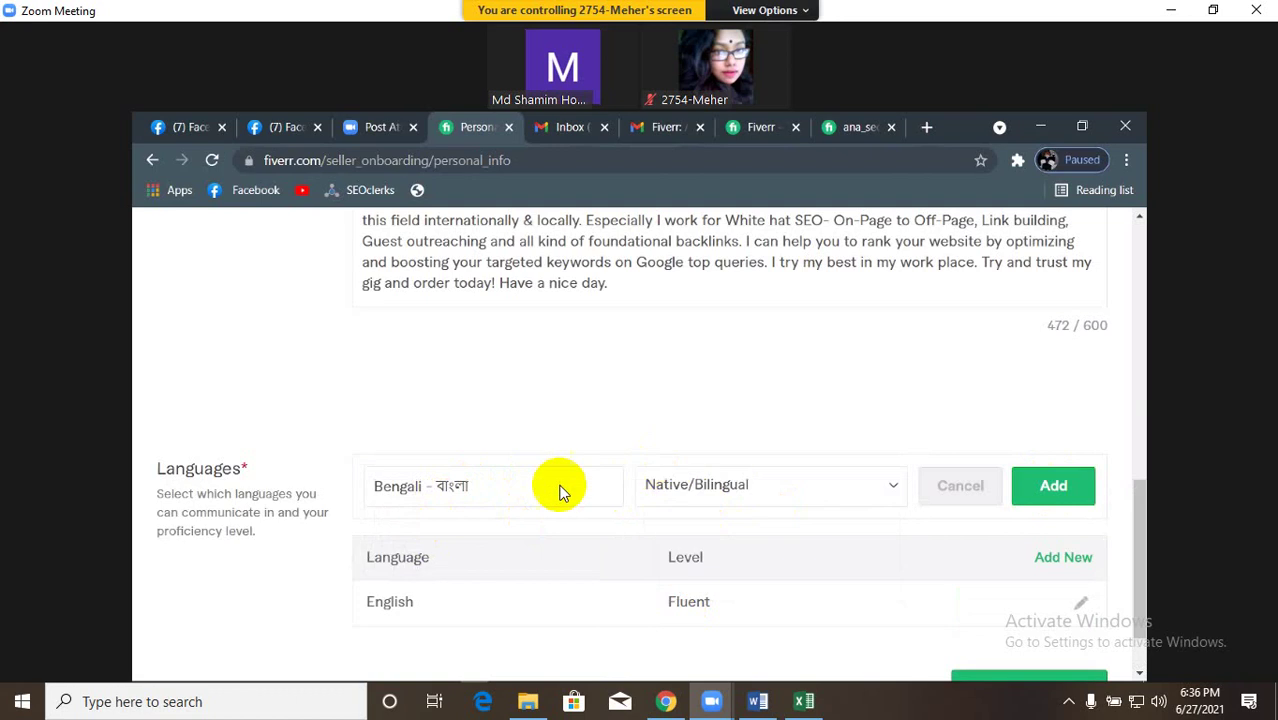
pyautogui.click(1051, 497)
# Step: Add Hindi as a language at Conversational level
pyautogui.click(1062, 476)
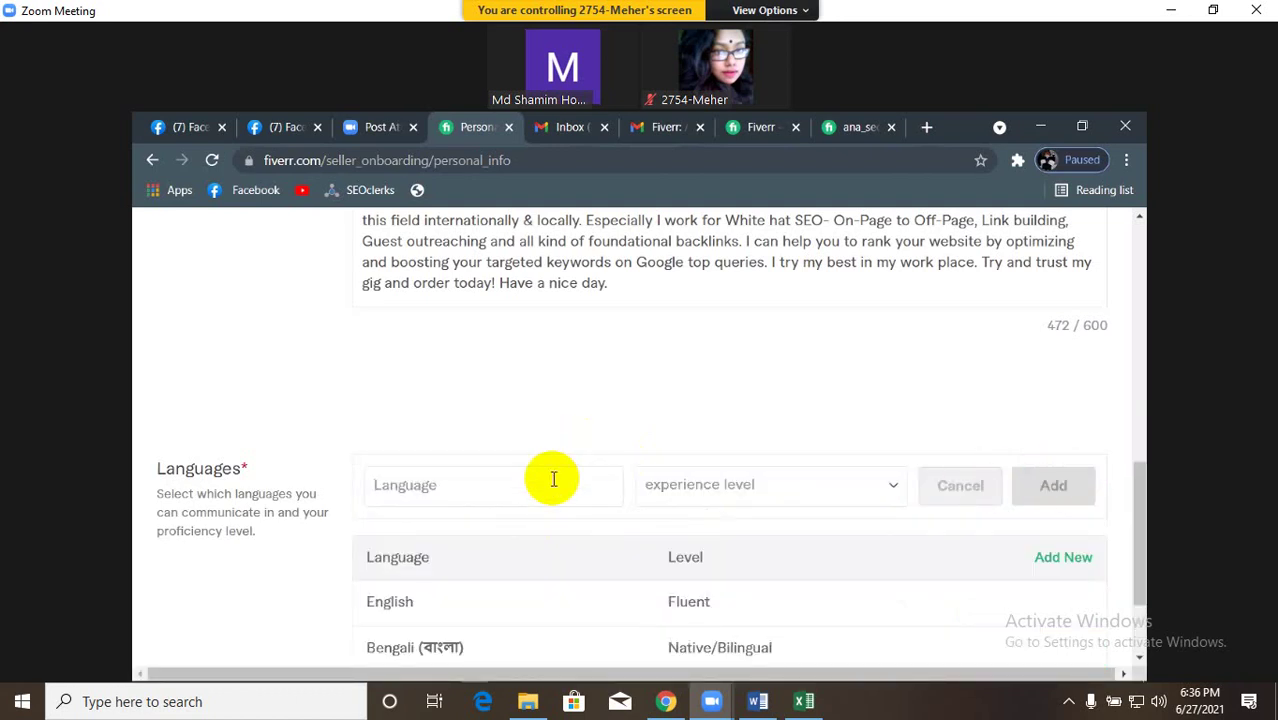
pyautogui.write('Hindi')
pyautogui.scroll(-1, 421, 612)
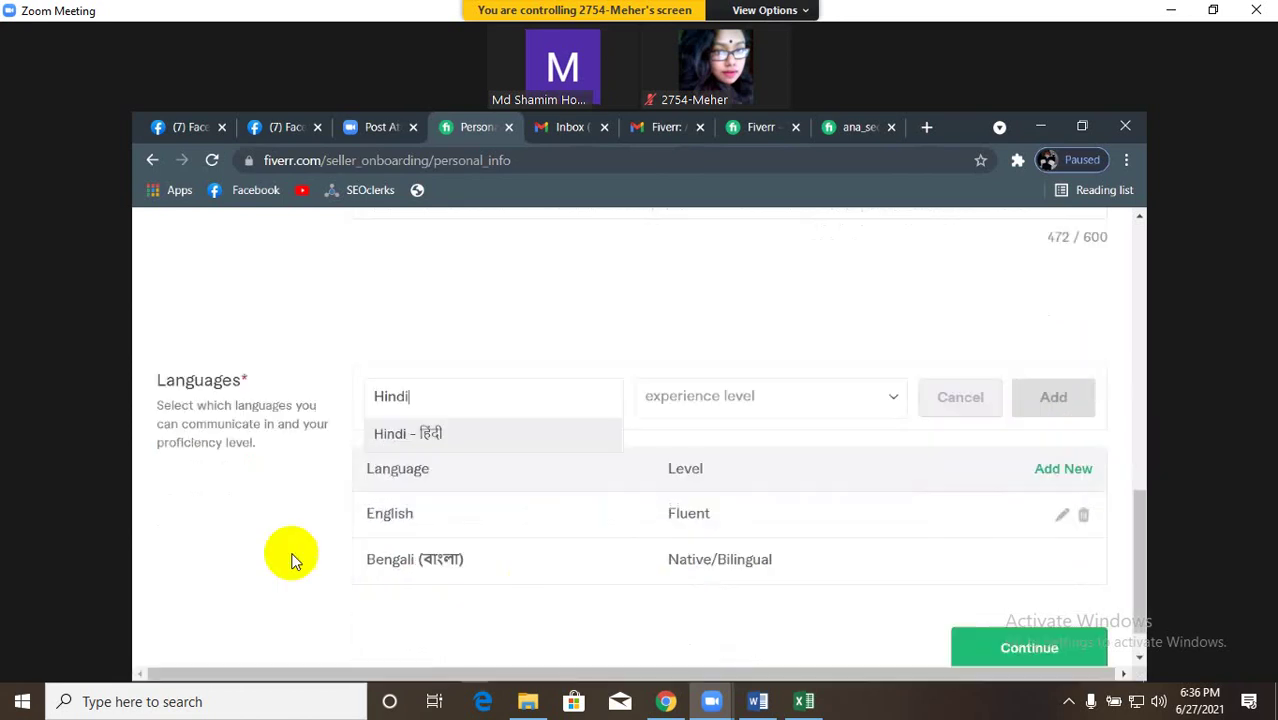
pyautogui.click(448, 436)
pyautogui.click(713, 400)
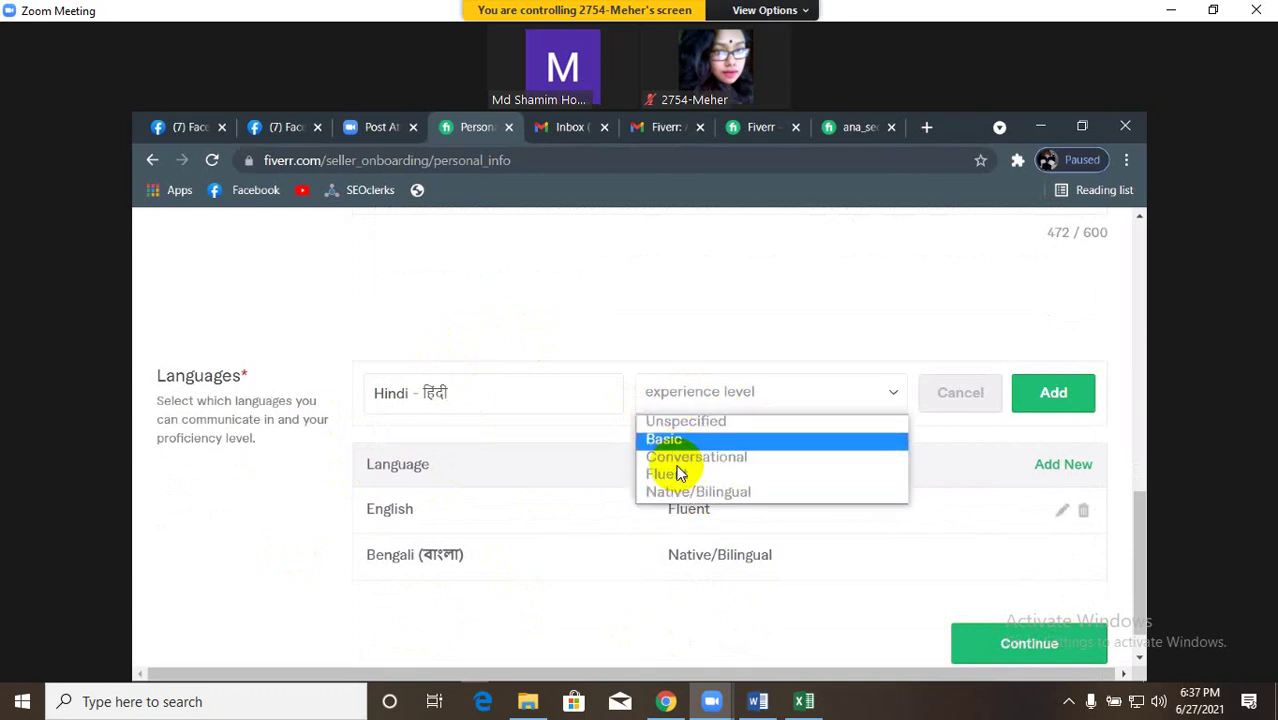
pyautogui.click(878, 461)
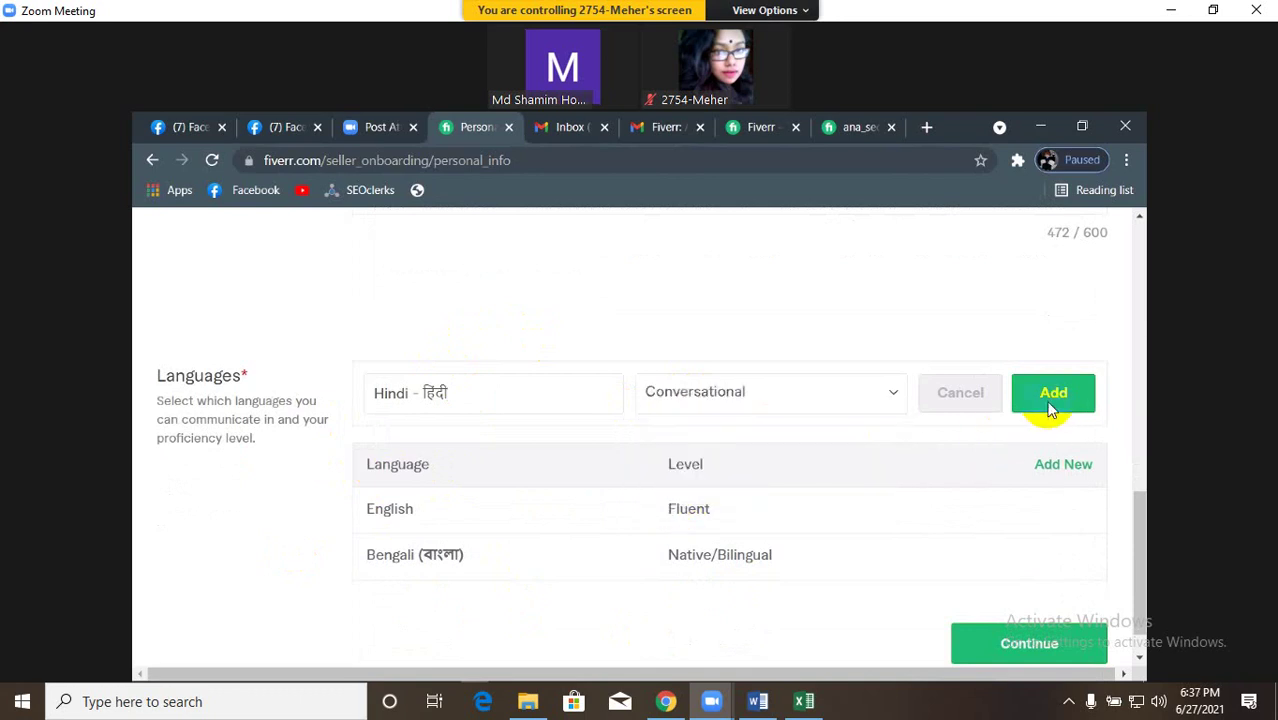
pyautogui.click(1046, 400)
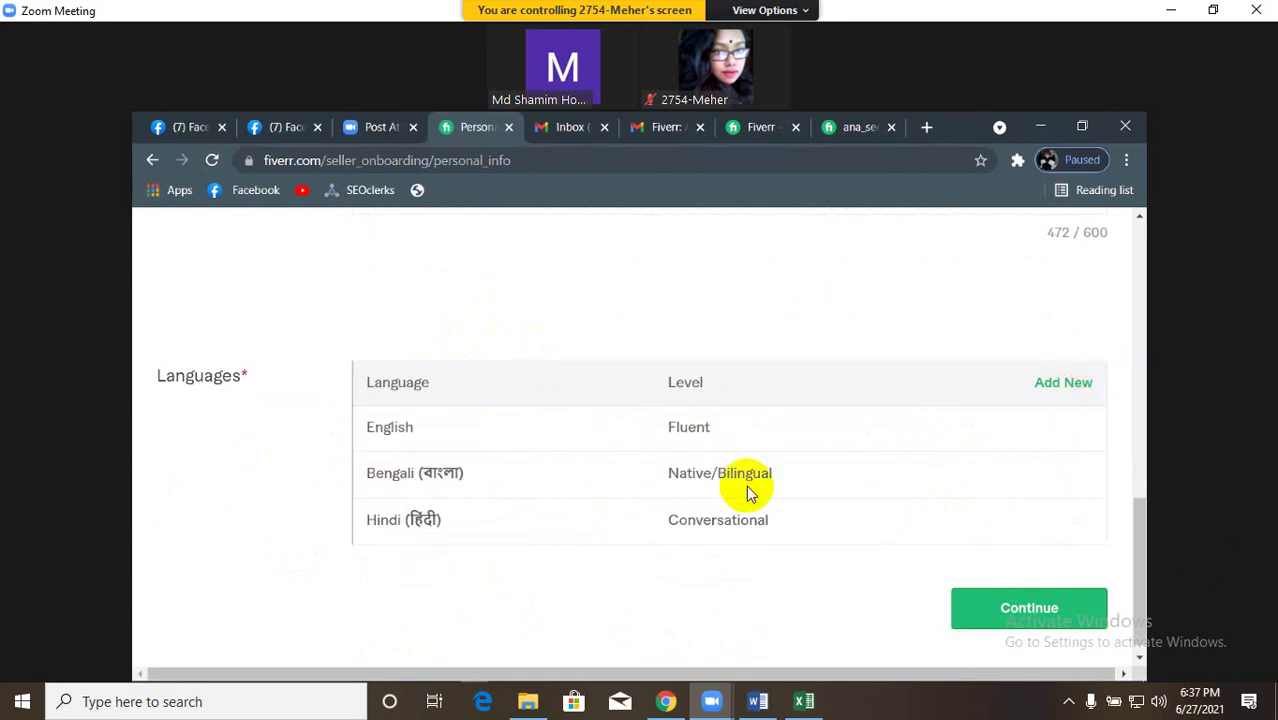
pyautogui.scroll(10, 921, 374)
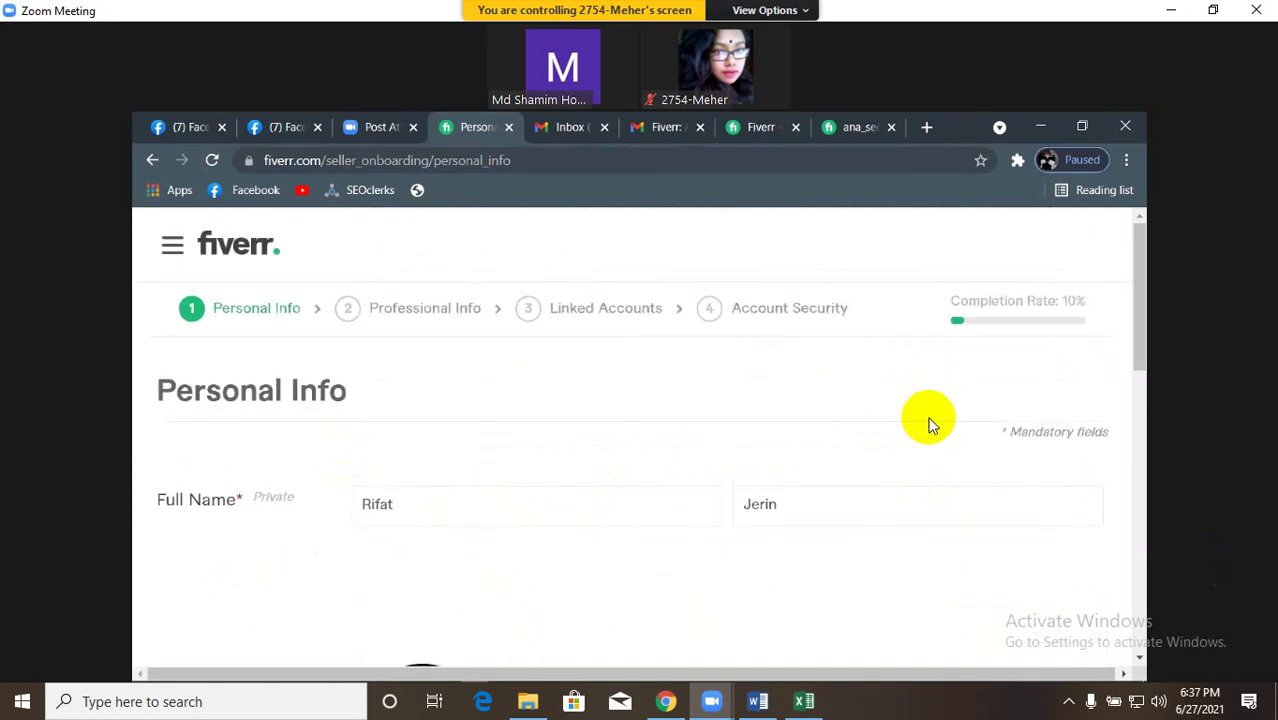
pyautogui.scroll(-5, 1000, 440)
pyautogui.scroll(-5, 1098, 467)
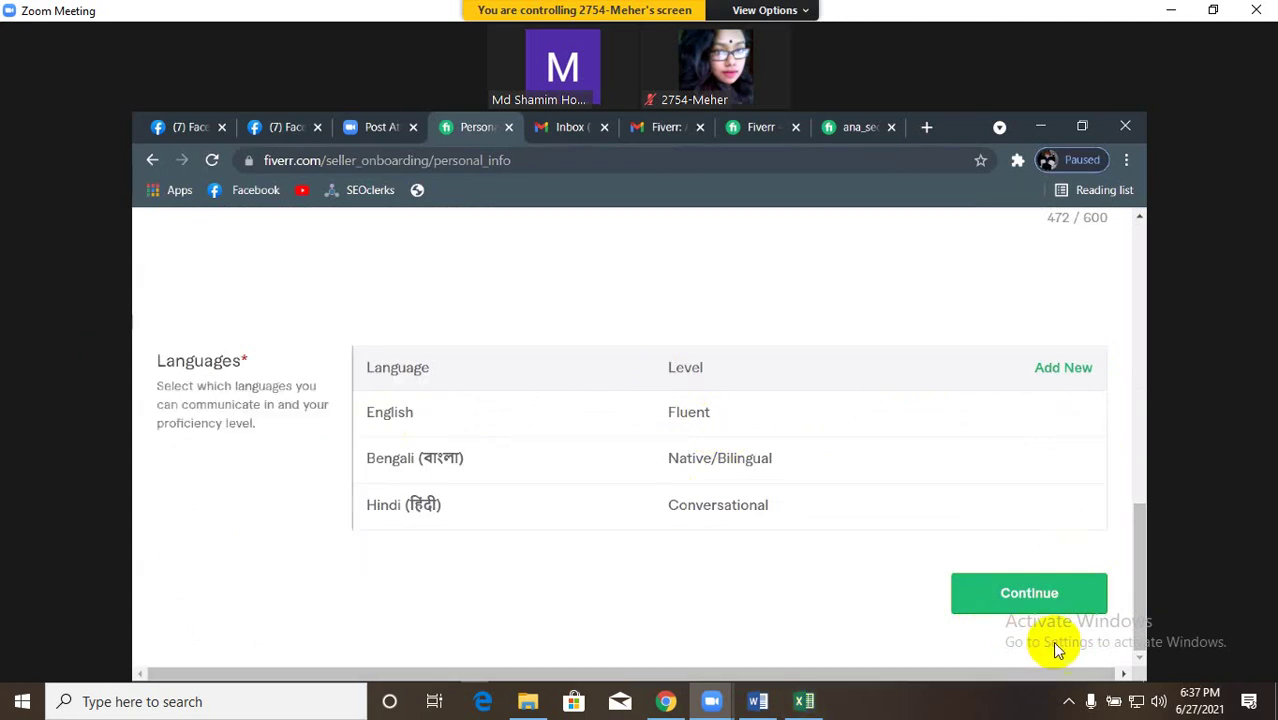
# Step: Continue to the Professional Info step
pyautogui.click(1010, 597)
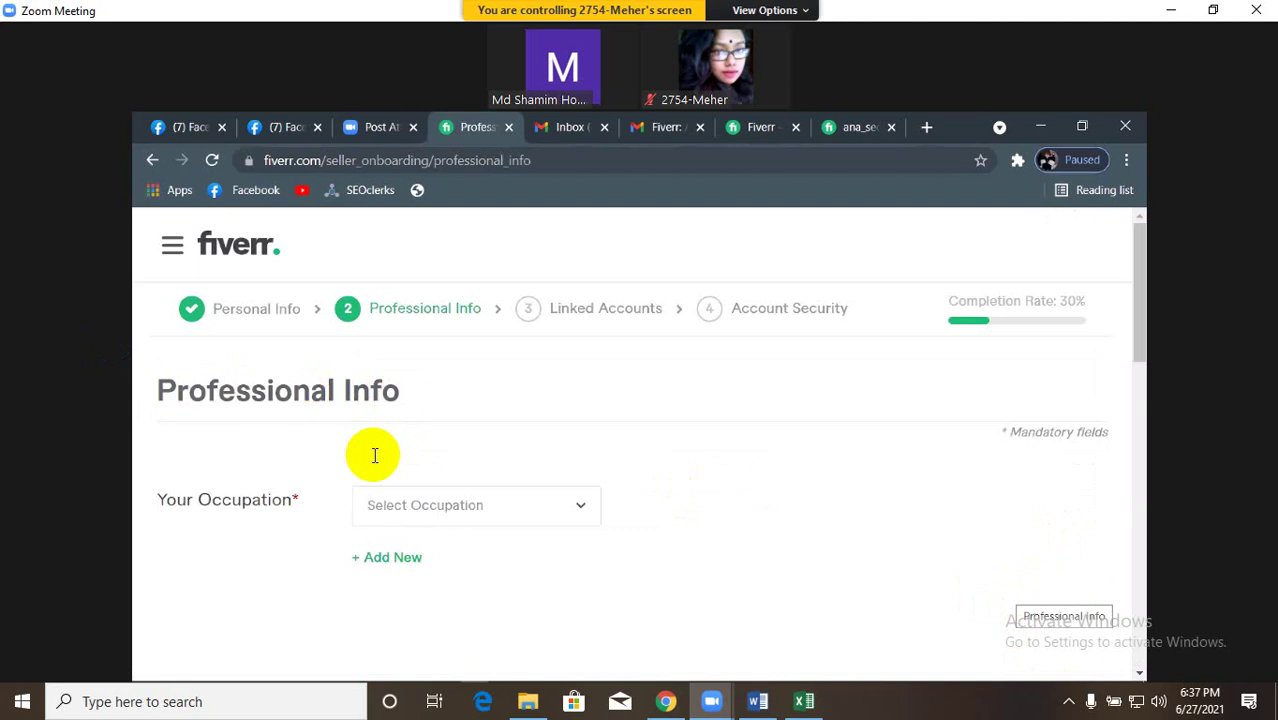
pyautogui.scroll(-3, 440, 410)
pyautogui.scroll(1, 418, 385)
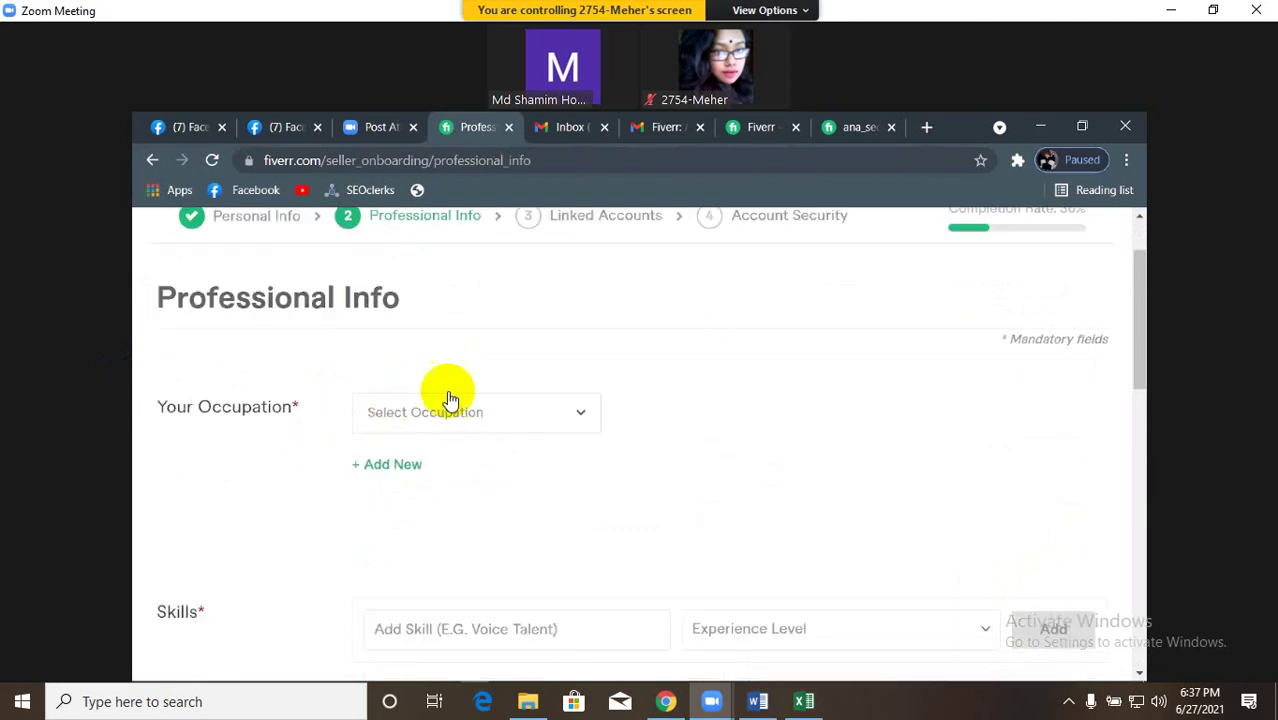
# Step: Choose Digital Marketing as the occupation, from 2019 to 2021
pyautogui.click(409, 434)
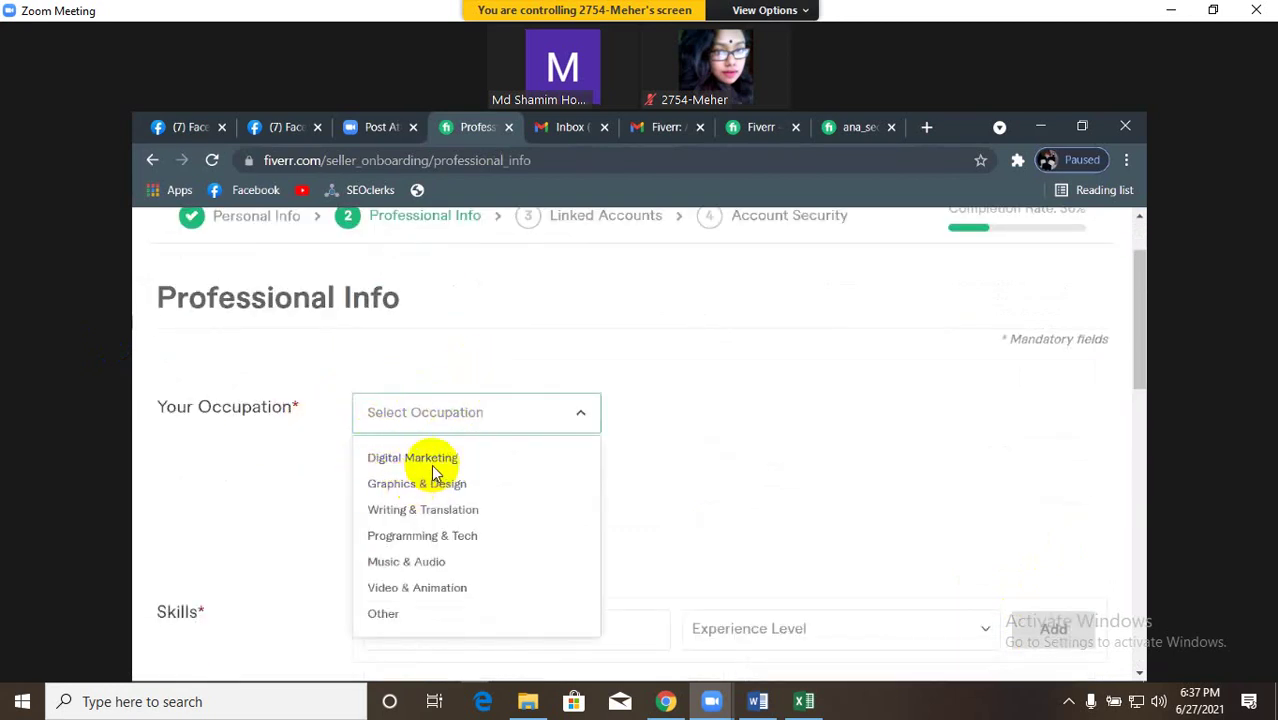
pyautogui.click(412, 462)
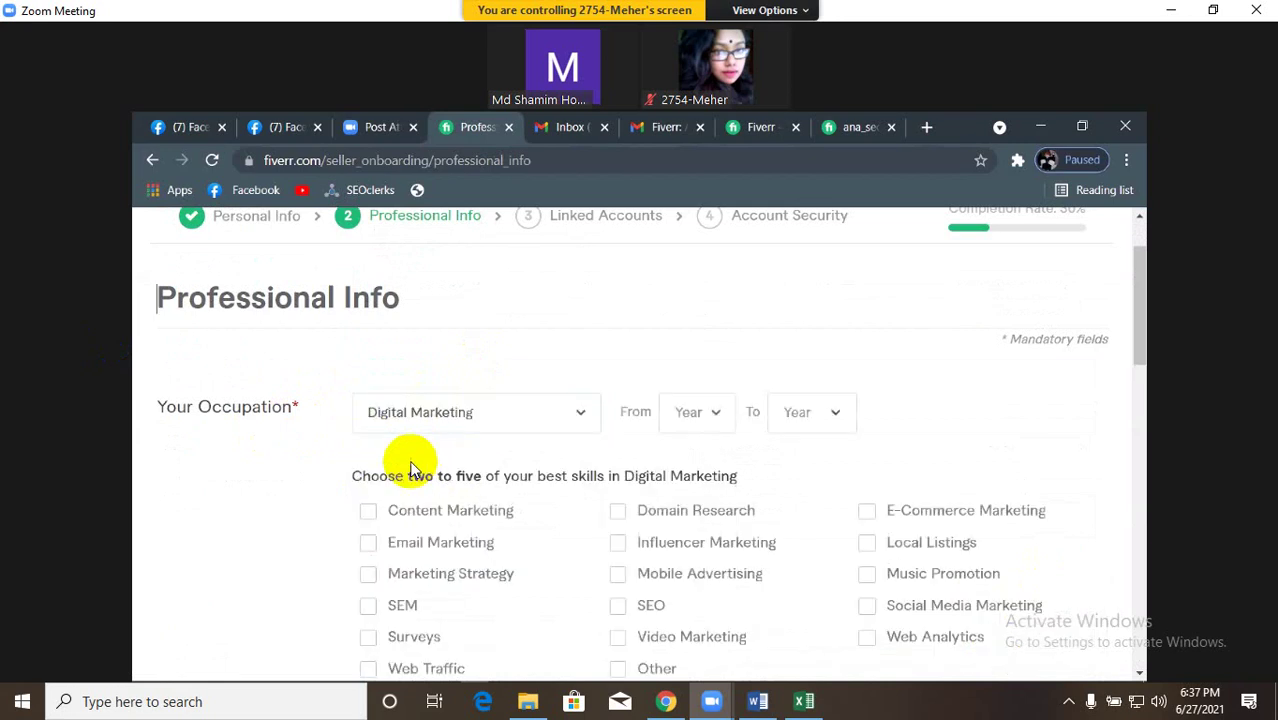
pyautogui.click(706, 420)
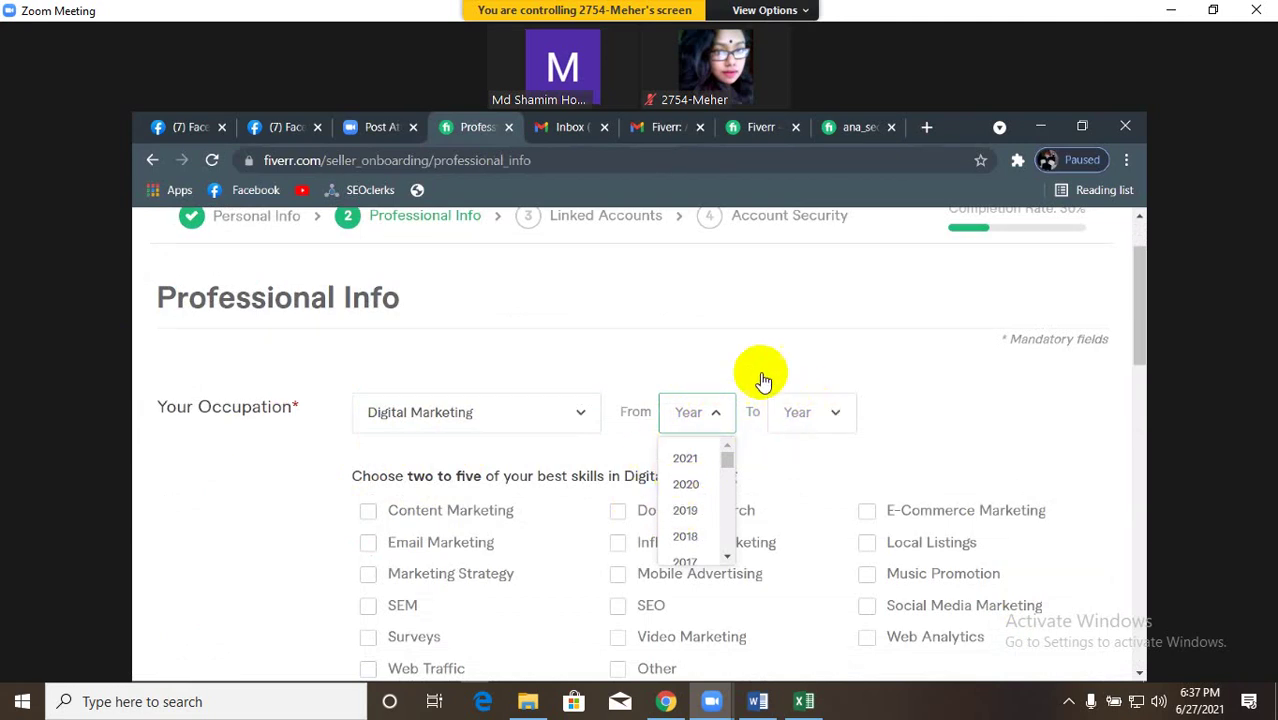
pyautogui.click(694, 515)
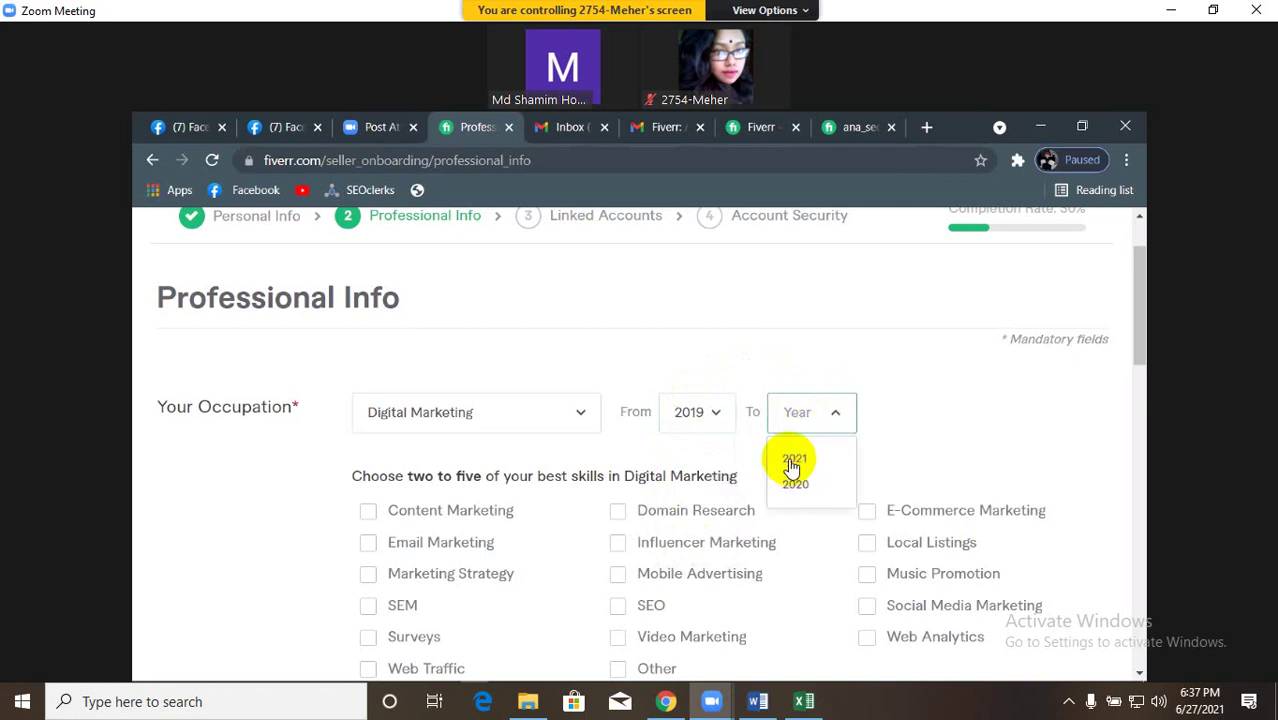
pyautogui.click(793, 462)
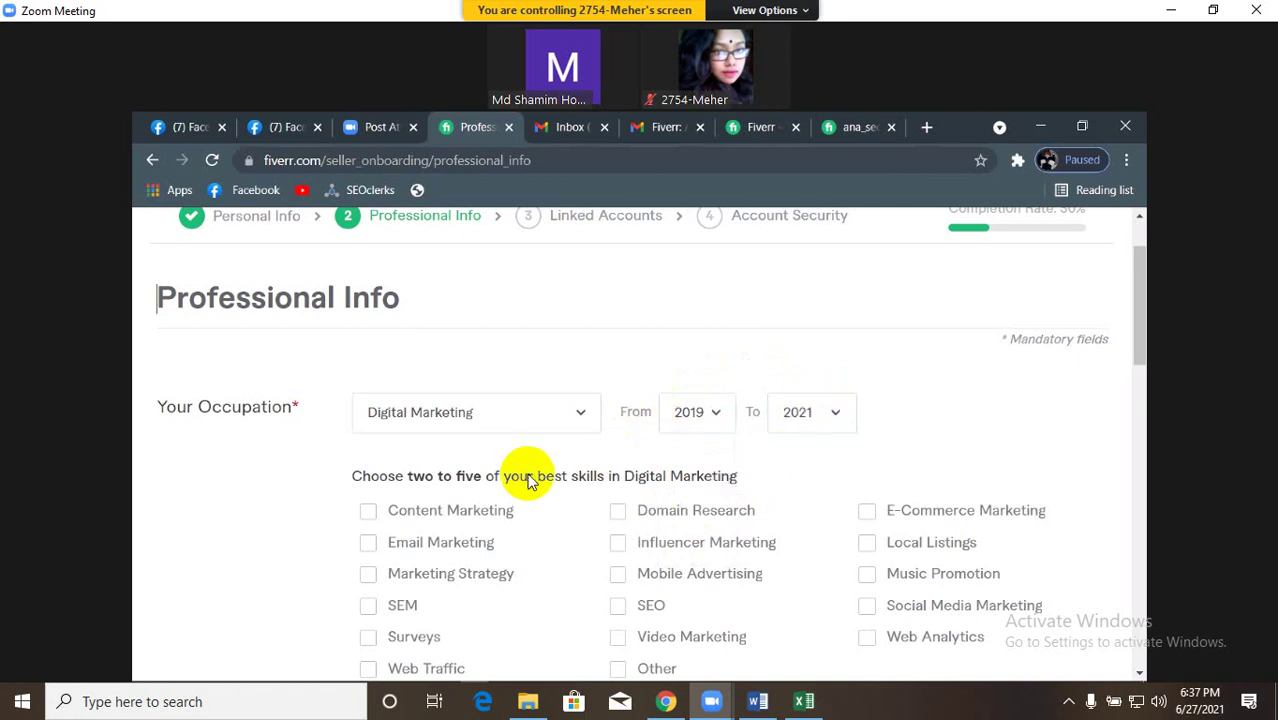
pyautogui.scroll(-1, 501, 472)
pyautogui.scroll(-1, 501, 472)
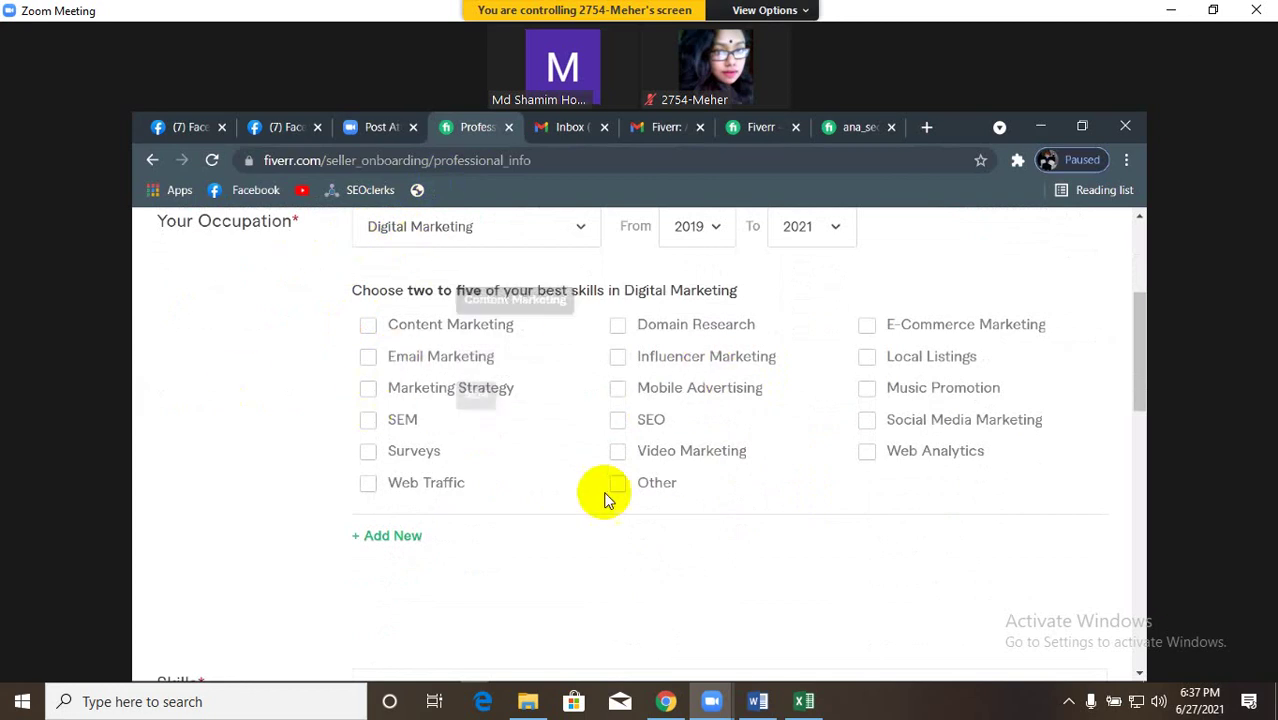
# Step: Tick SEO, Social Media Marketing, Local Listings, Content Marketing and SEM as skills
pyautogui.click(617, 428)
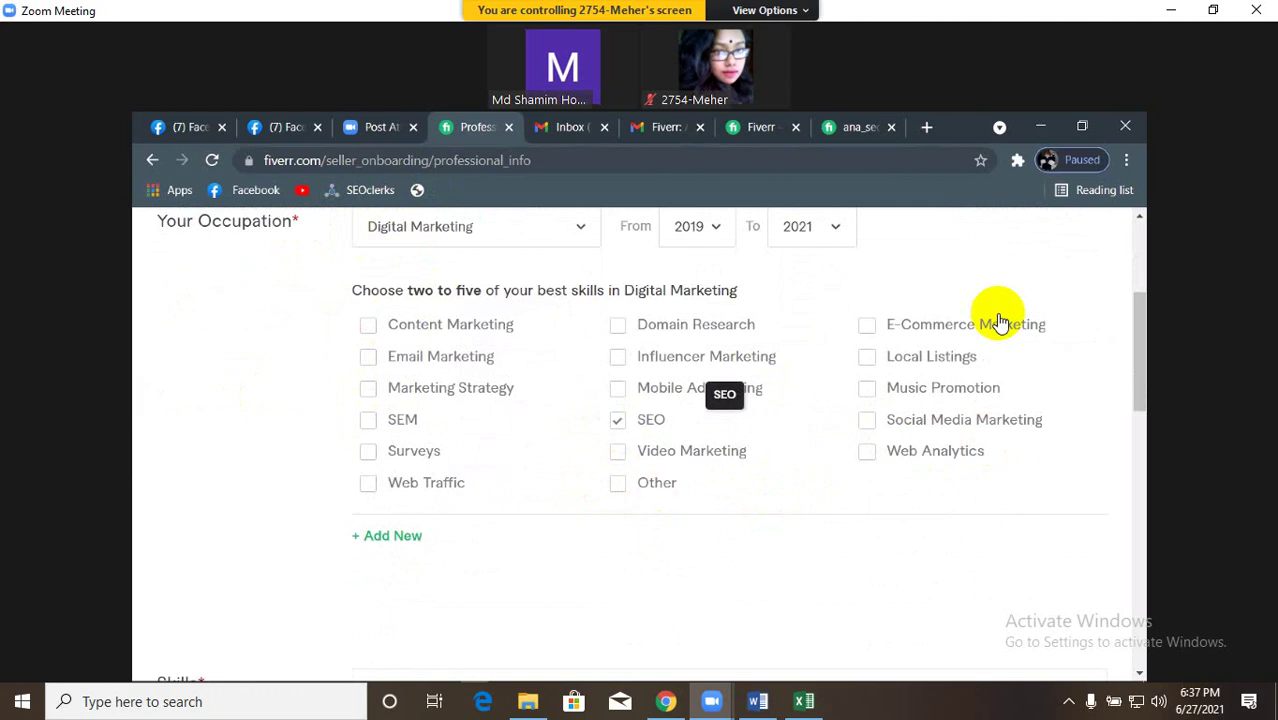
pyautogui.click(867, 424)
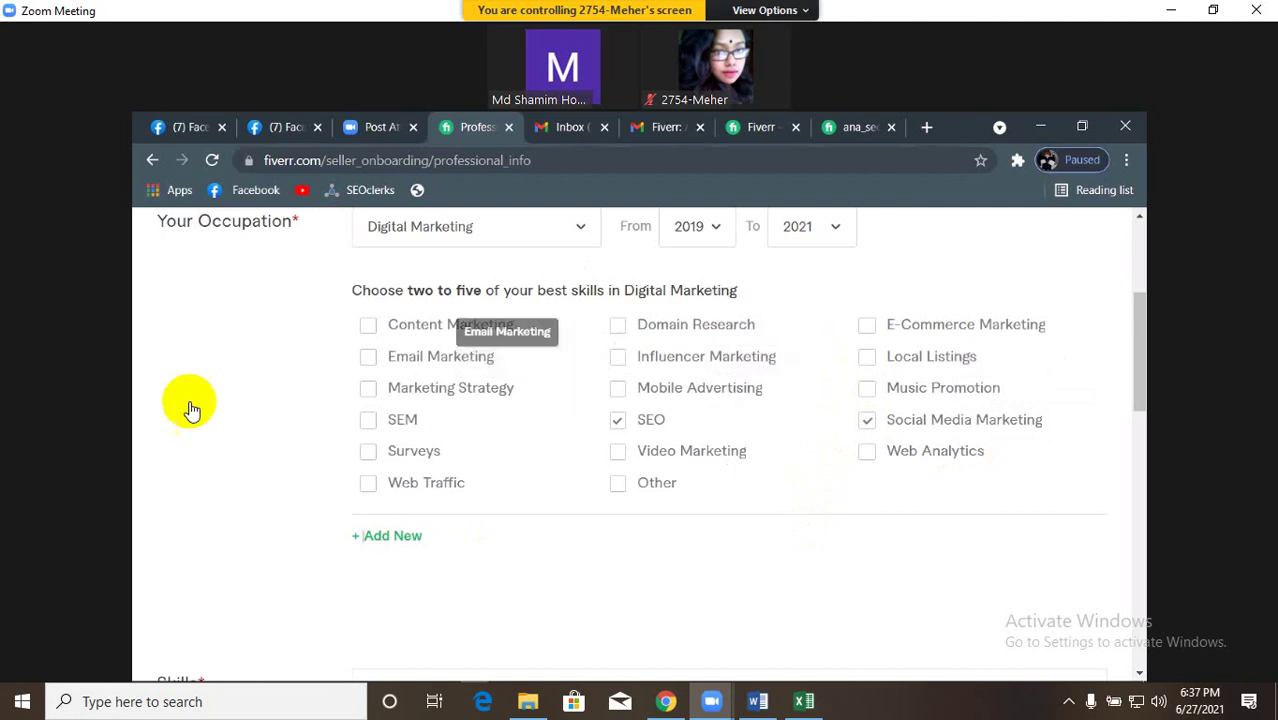
pyautogui.click(866, 356)
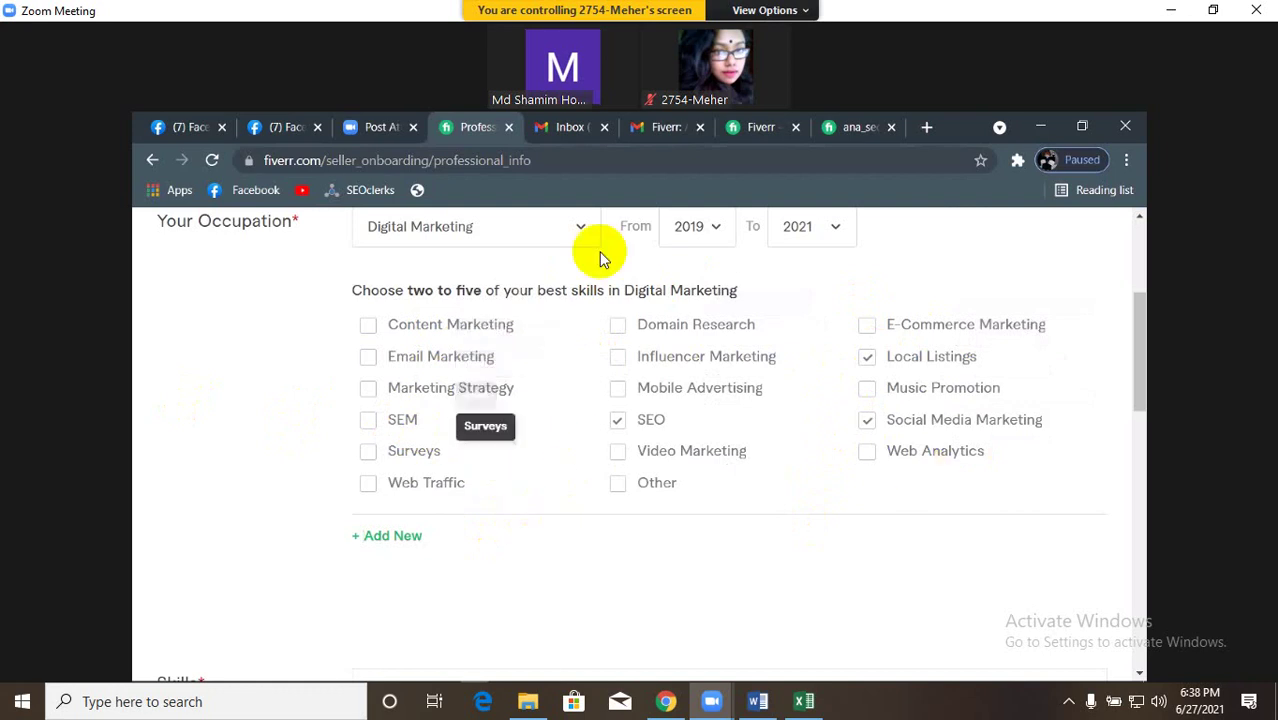
pyautogui.doubleClick(466, 291)
pyautogui.click(460, 292)
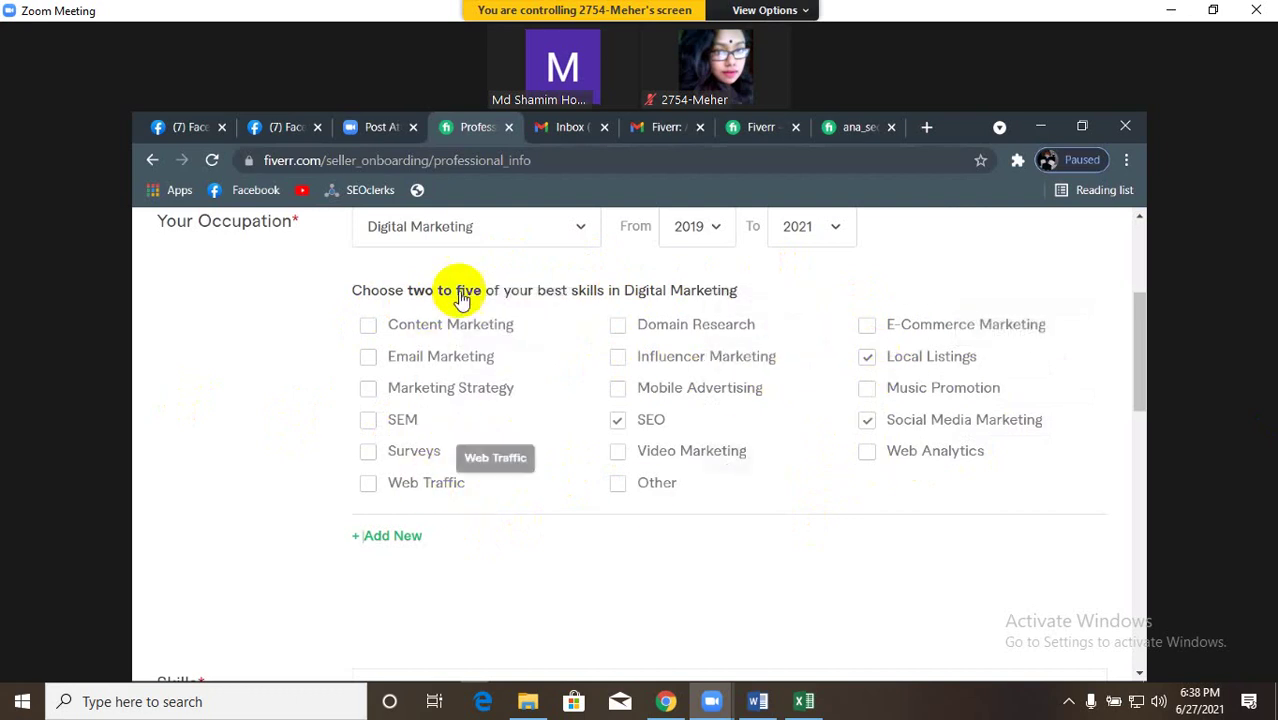
pyautogui.click(368, 327)
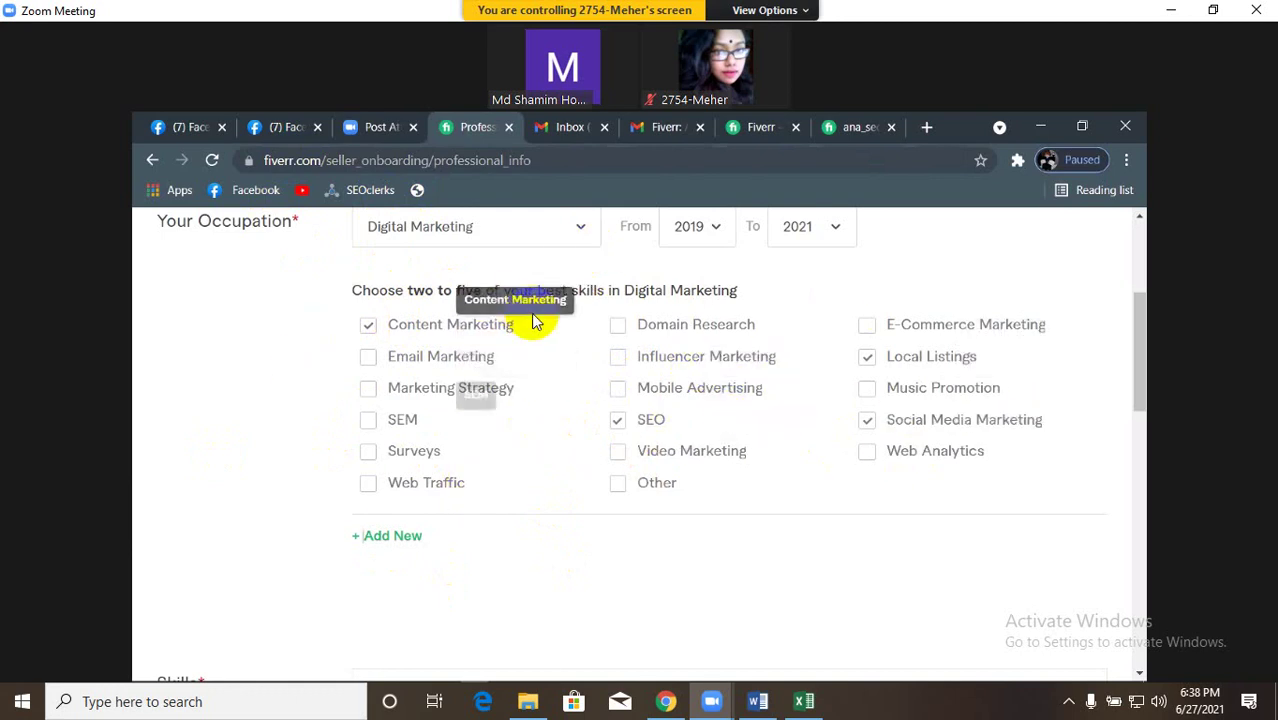
pyautogui.click(372, 422)
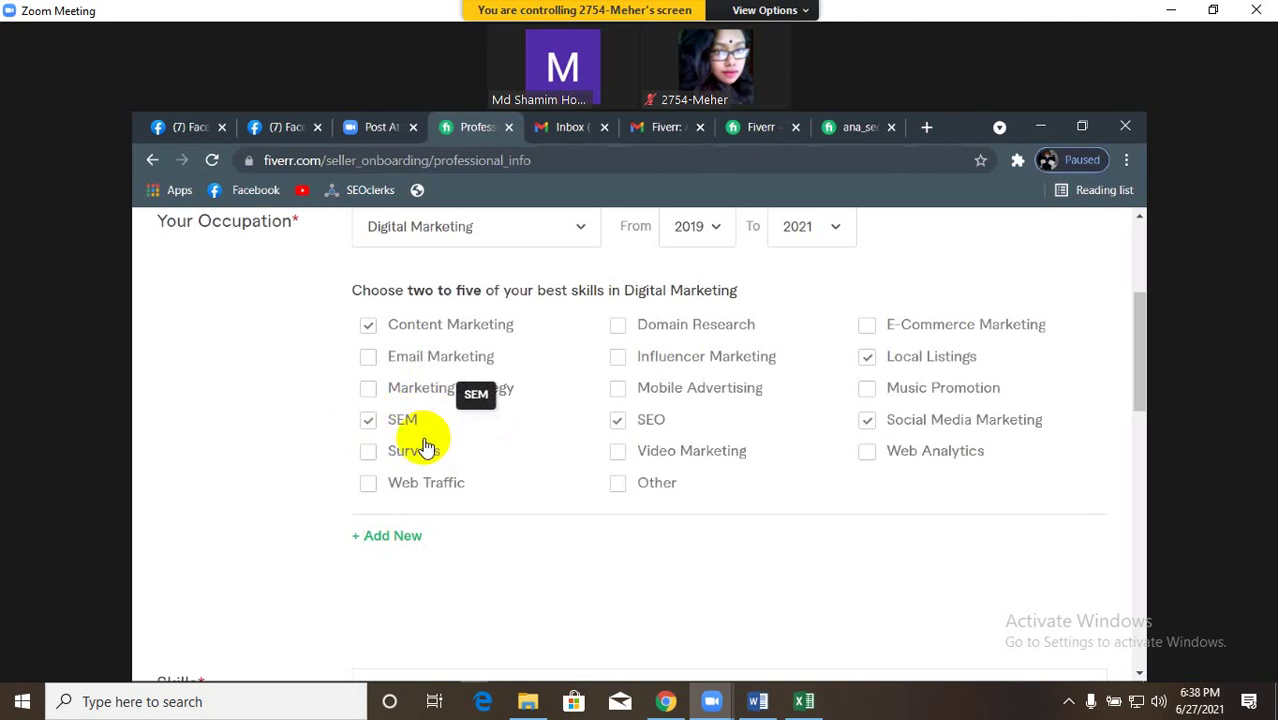
# Step: Add a second, blank occupation entry
pyautogui.scroll(-2, 228, 428)
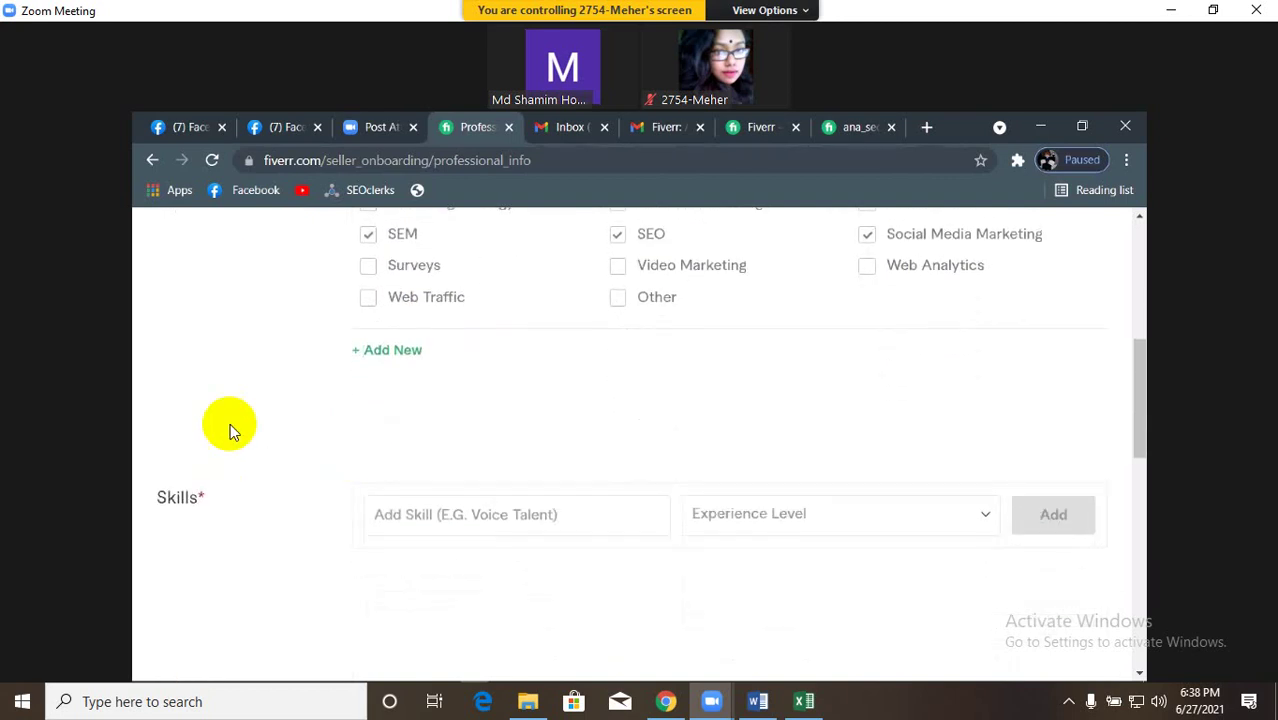
pyautogui.scroll(-1, 395, 330)
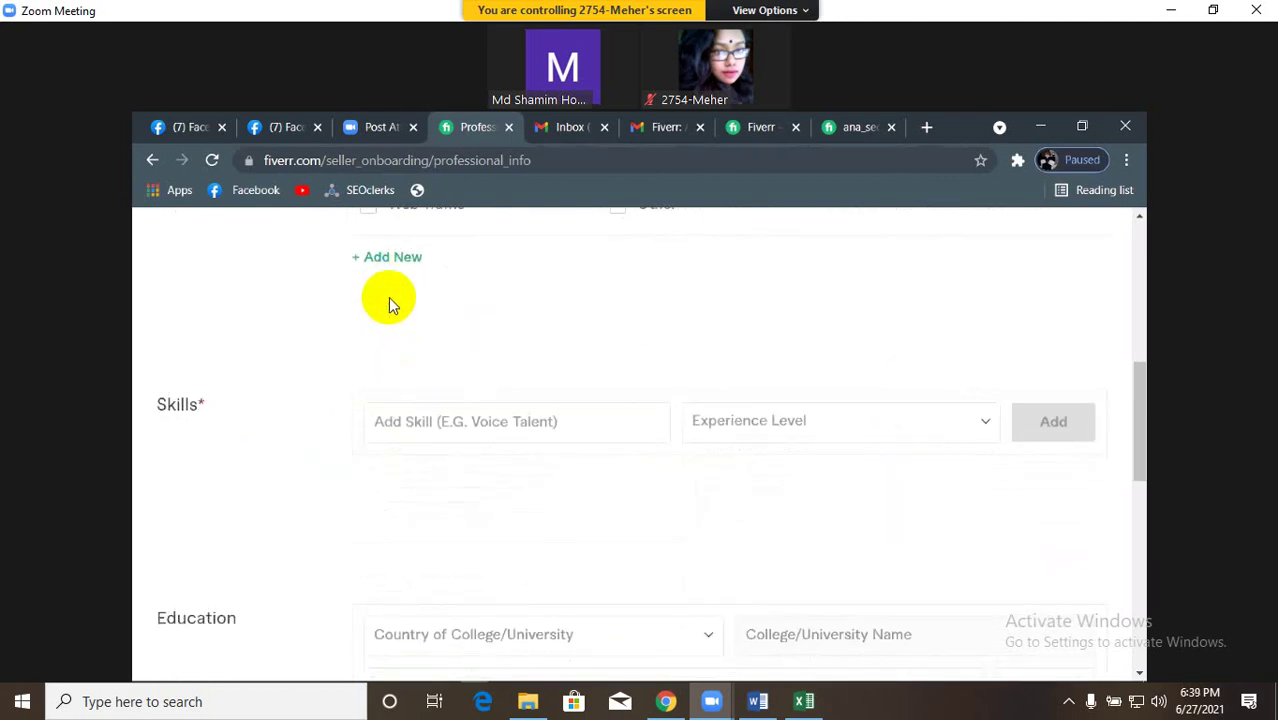
pyautogui.scroll(3, 446, 292)
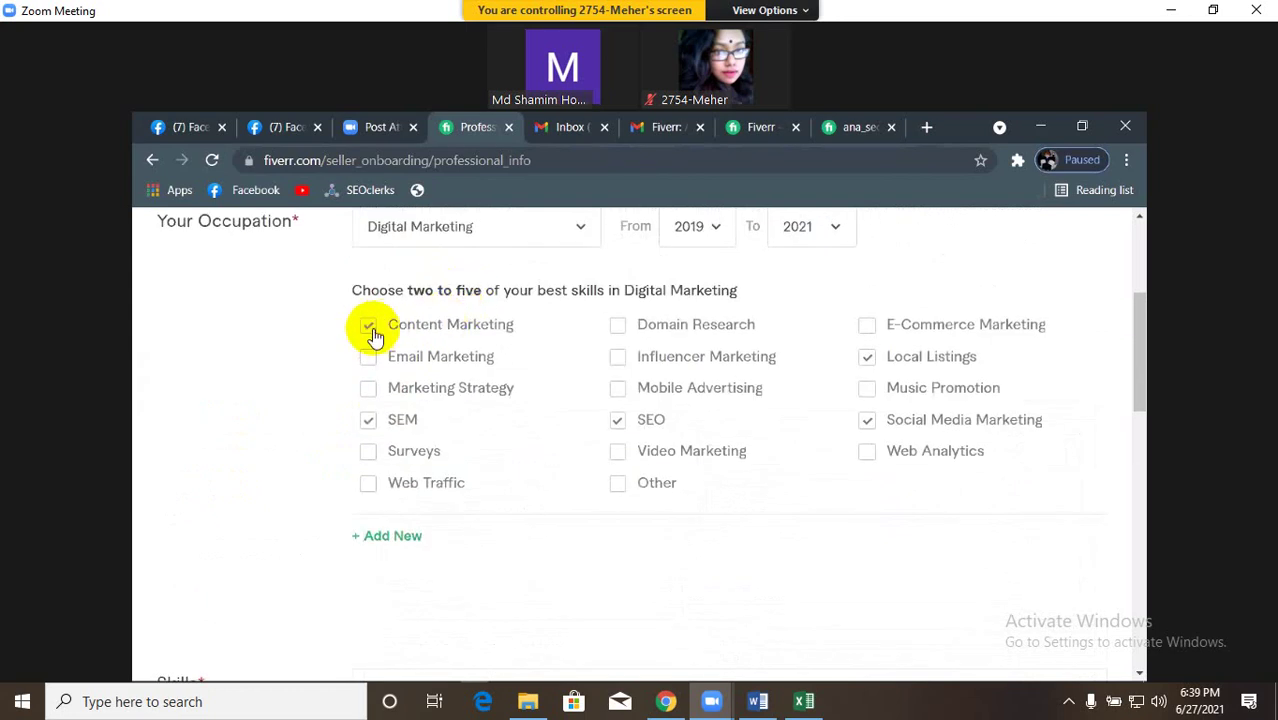
pyautogui.scroll(-2, 385, 273)
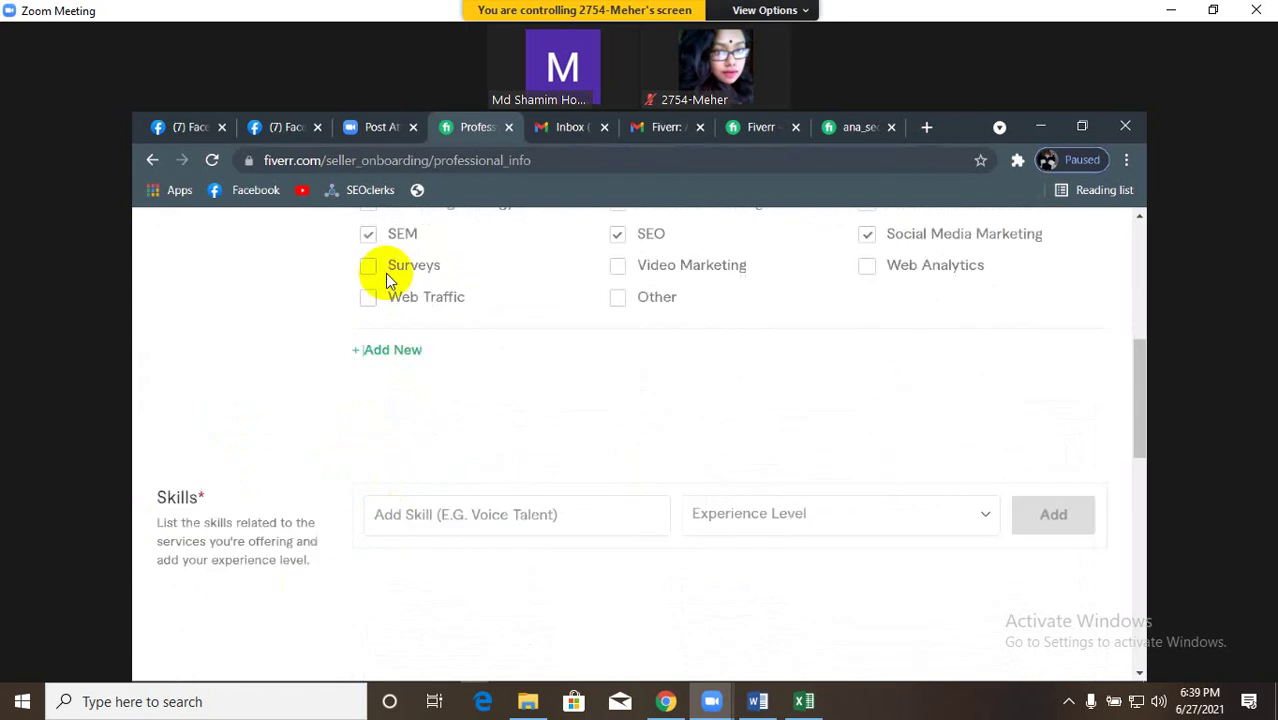
pyautogui.click(385, 350)
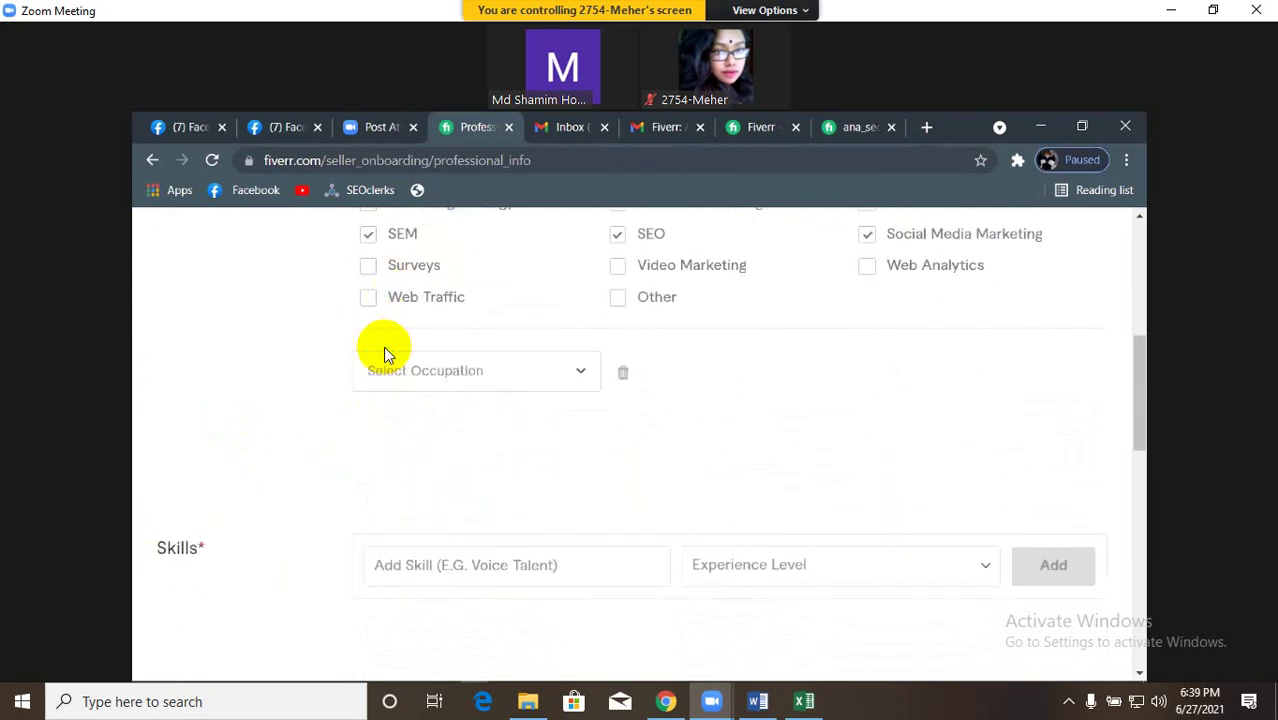
# Step: Add Digital Marketing as a skill at Expert level
pyautogui.click(445, 372)
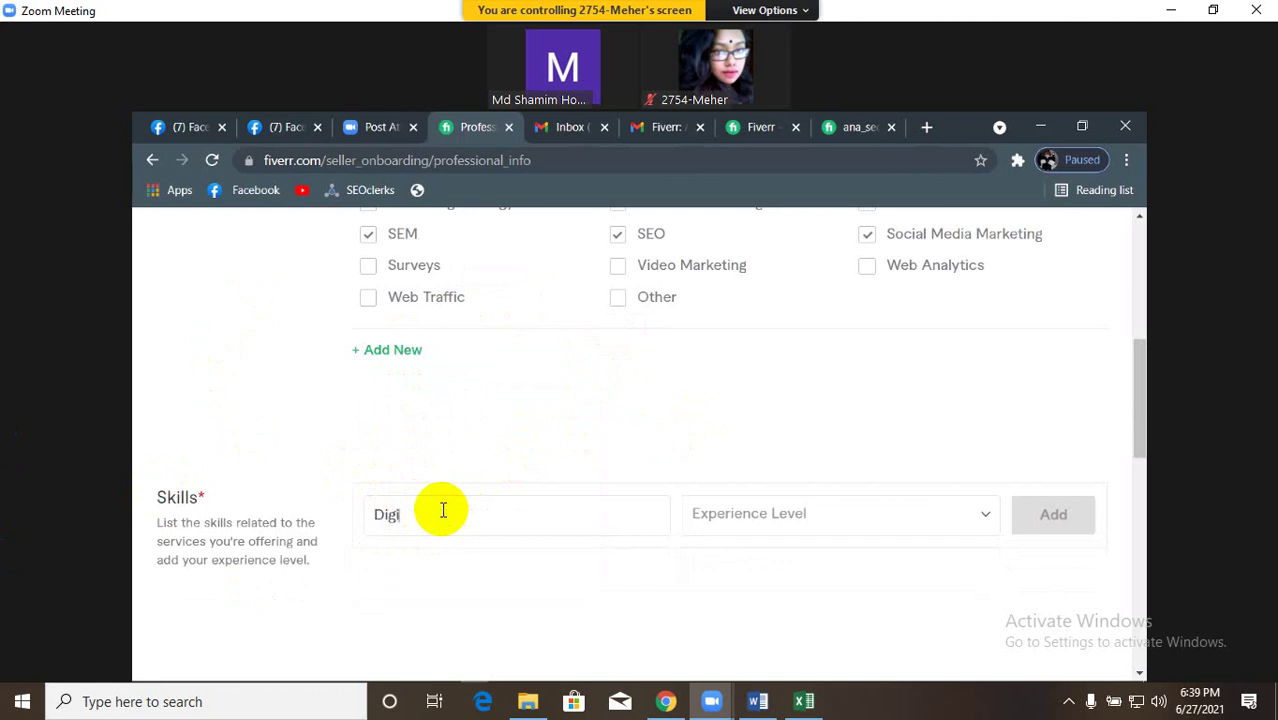
pyautogui.write('al Marketing')
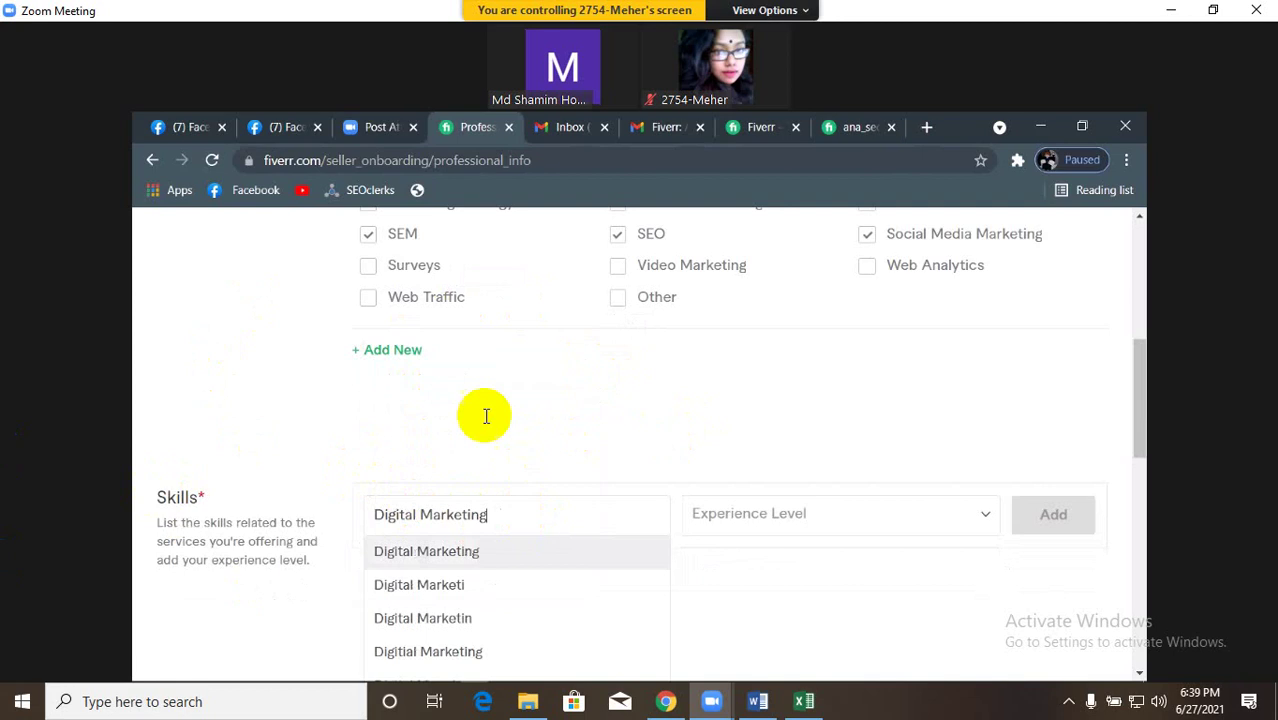
pyautogui.scroll(-3, 447, 453)
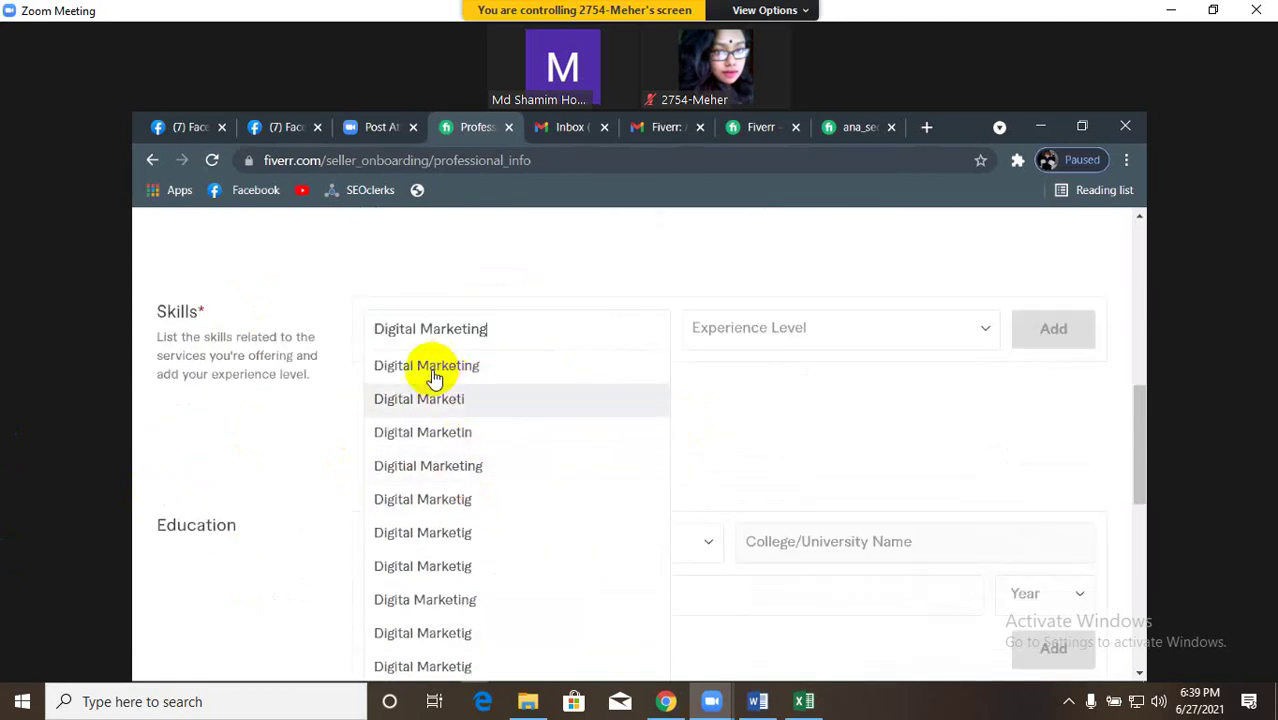
pyautogui.click(430, 380)
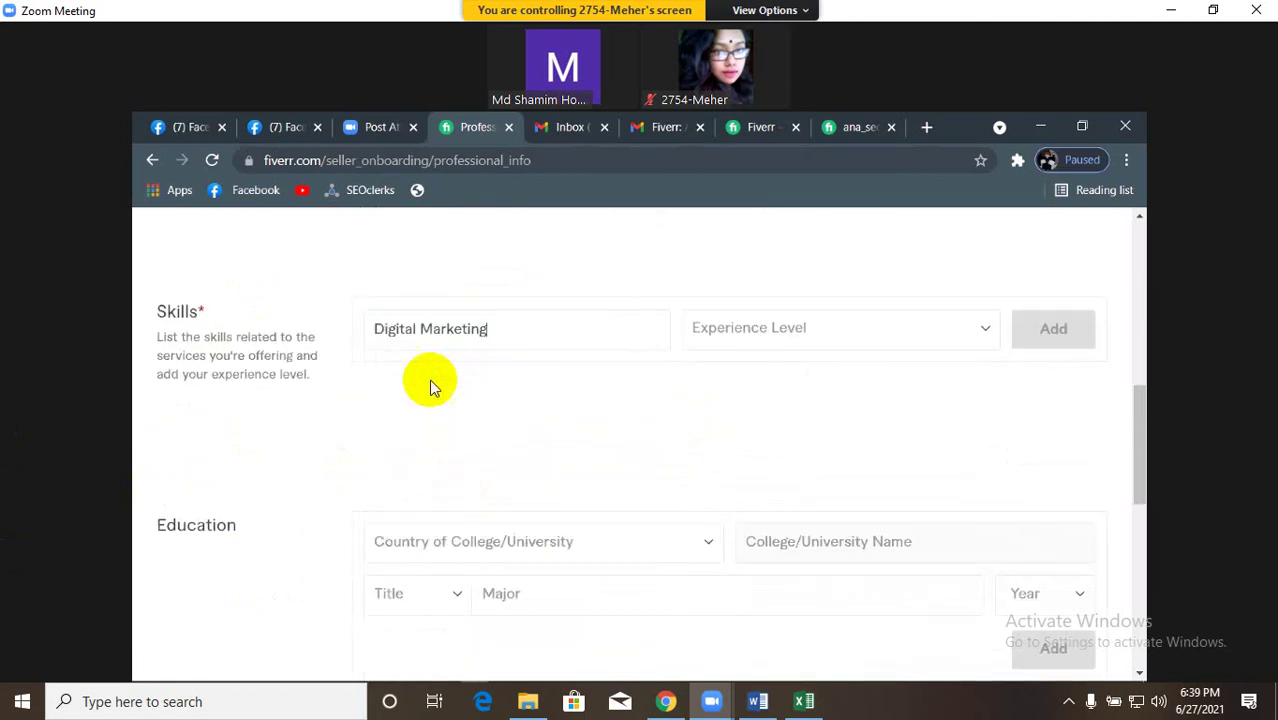
pyautogui.click(838, 338)
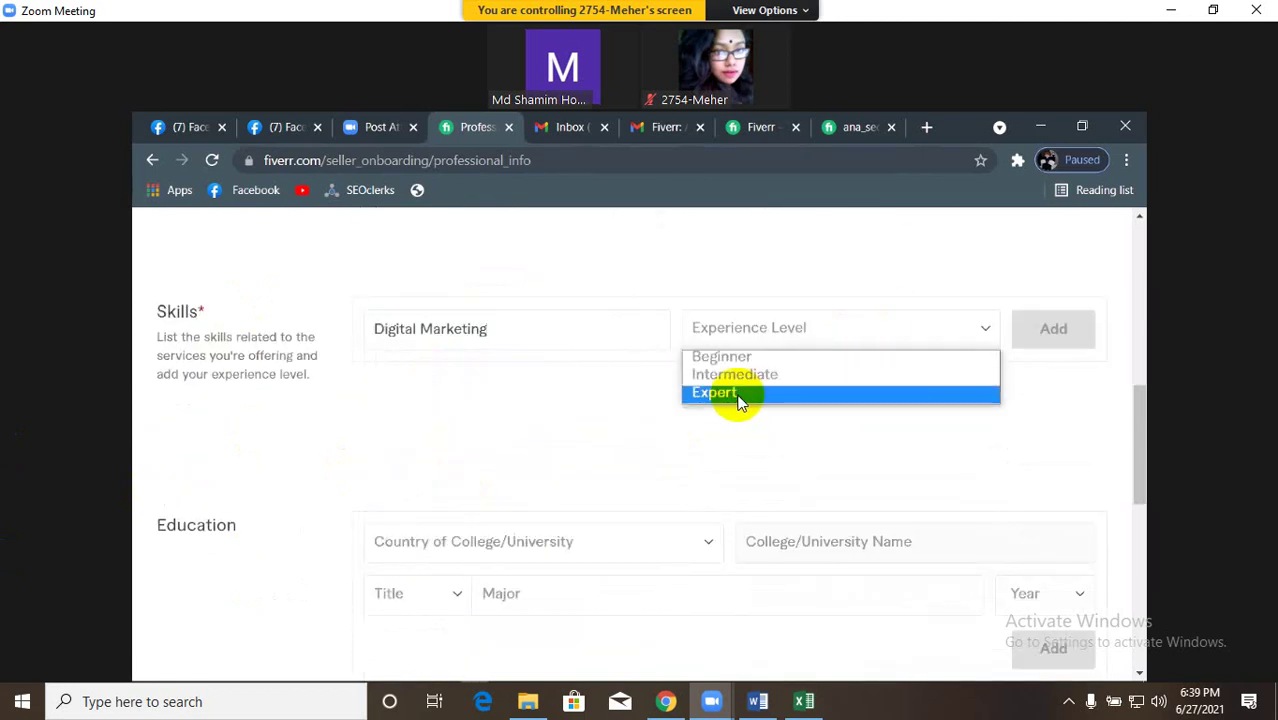
pyautogui.click(736, 396)
pyautogui.click(1050, 336)
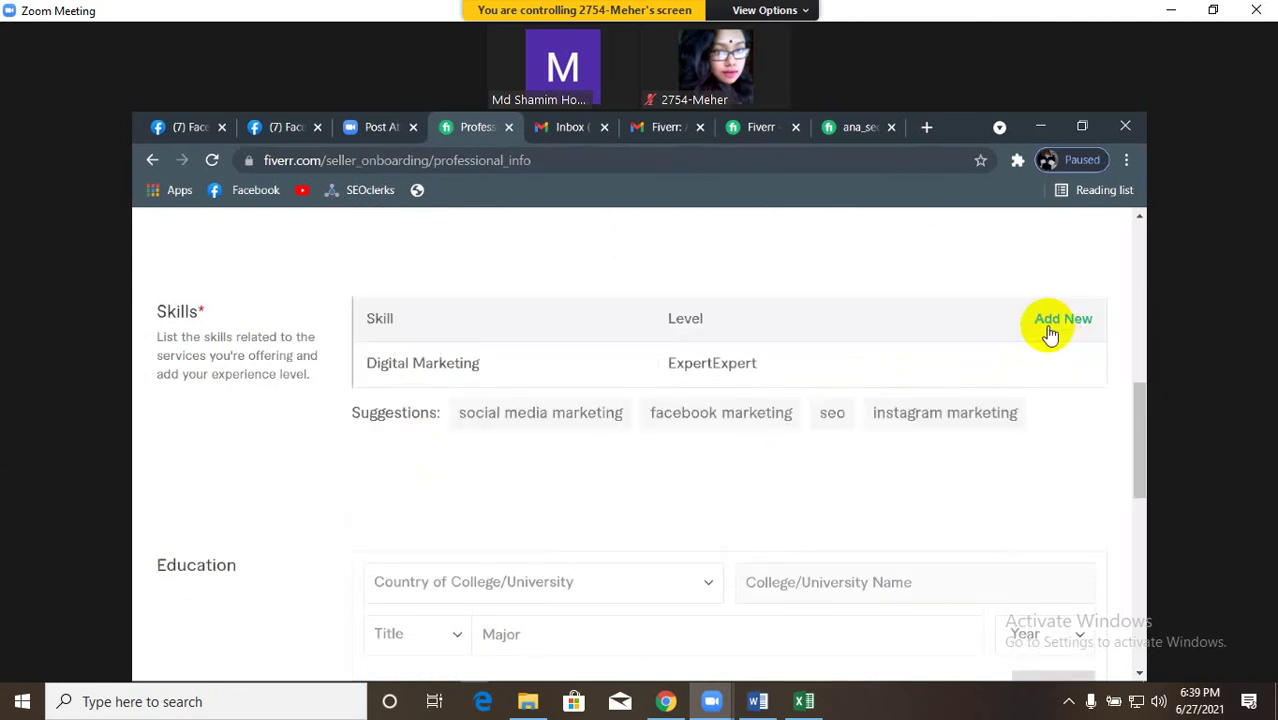
# Step: Add Seo as an Expert-level skill and open another blank skill row
pyautogui.click(1050, 333)
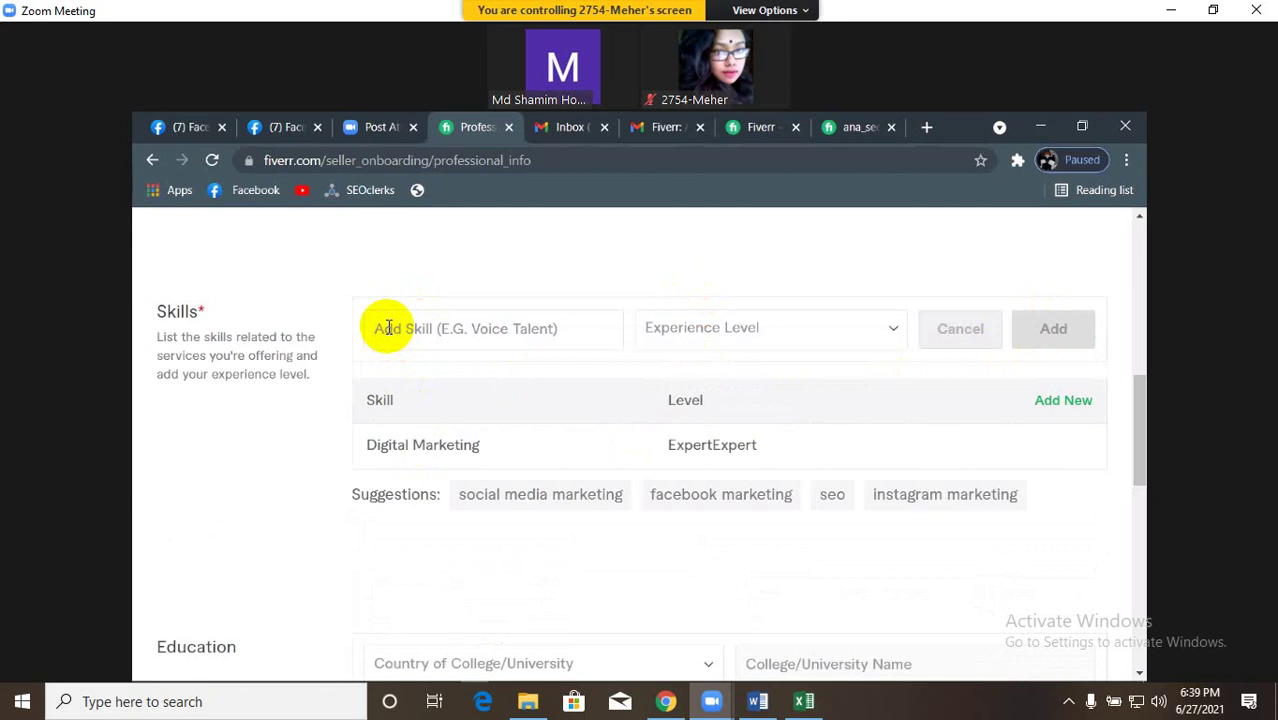
pyautogui.write('Se')
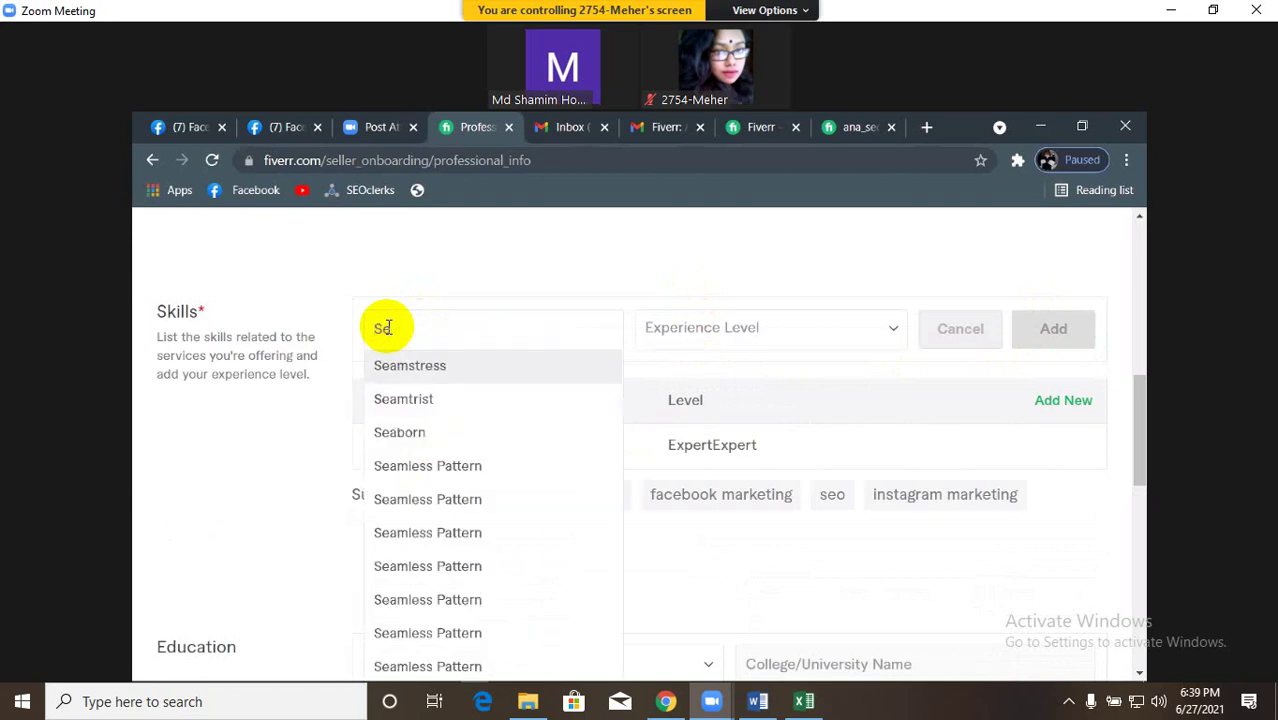
pyautogui.write('o')
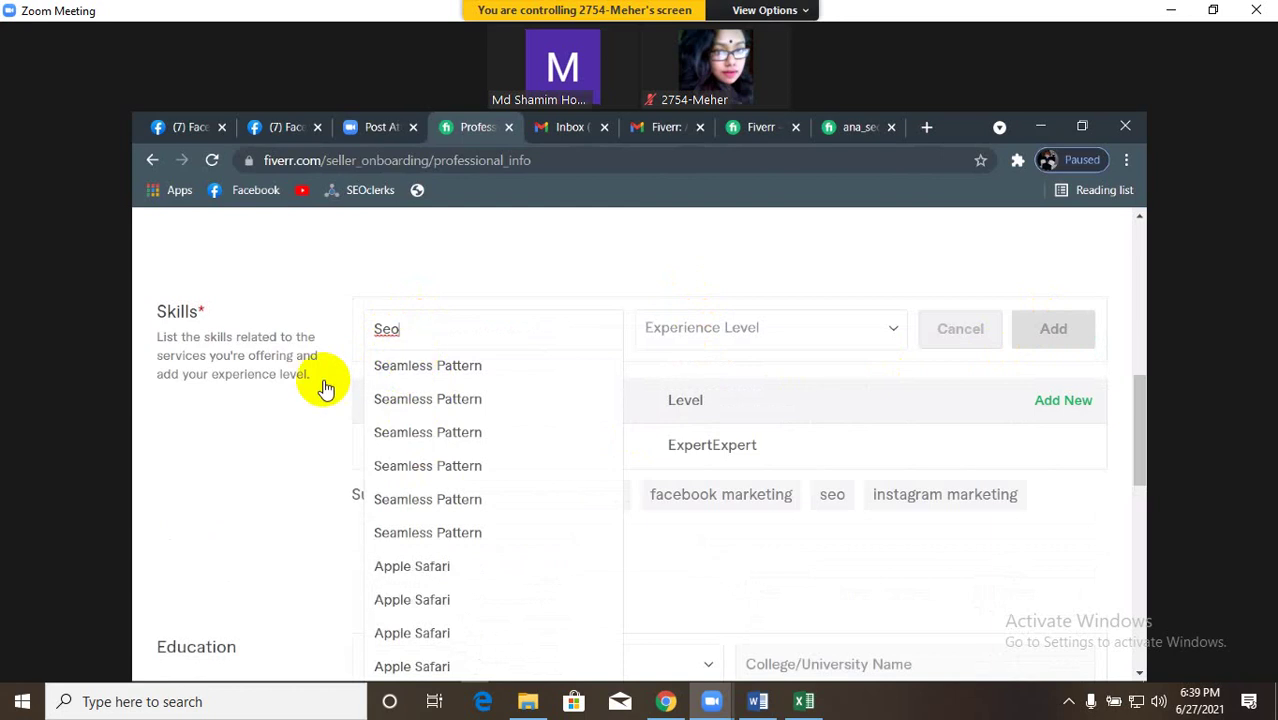
pyautogui.scroll(-2, 322, 386)
pyautogui.scroll(-10, 461, 379)
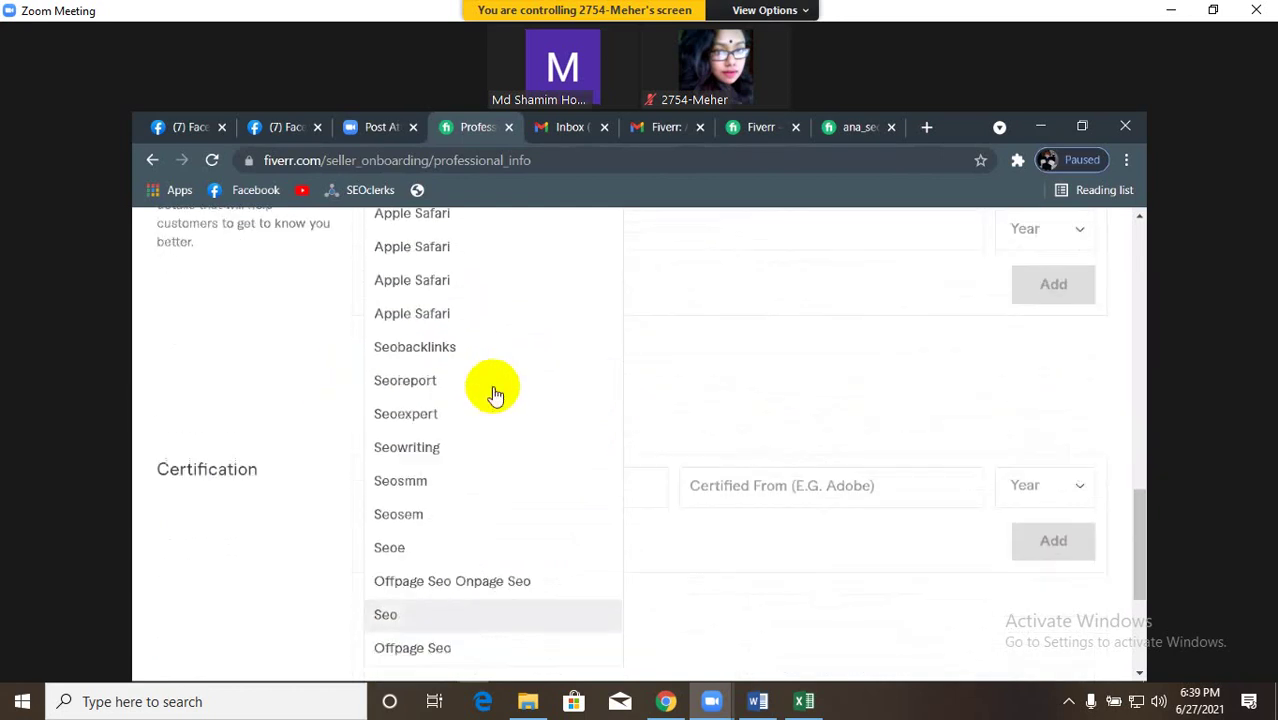
pyautogui.scroll(10, 418, 385)
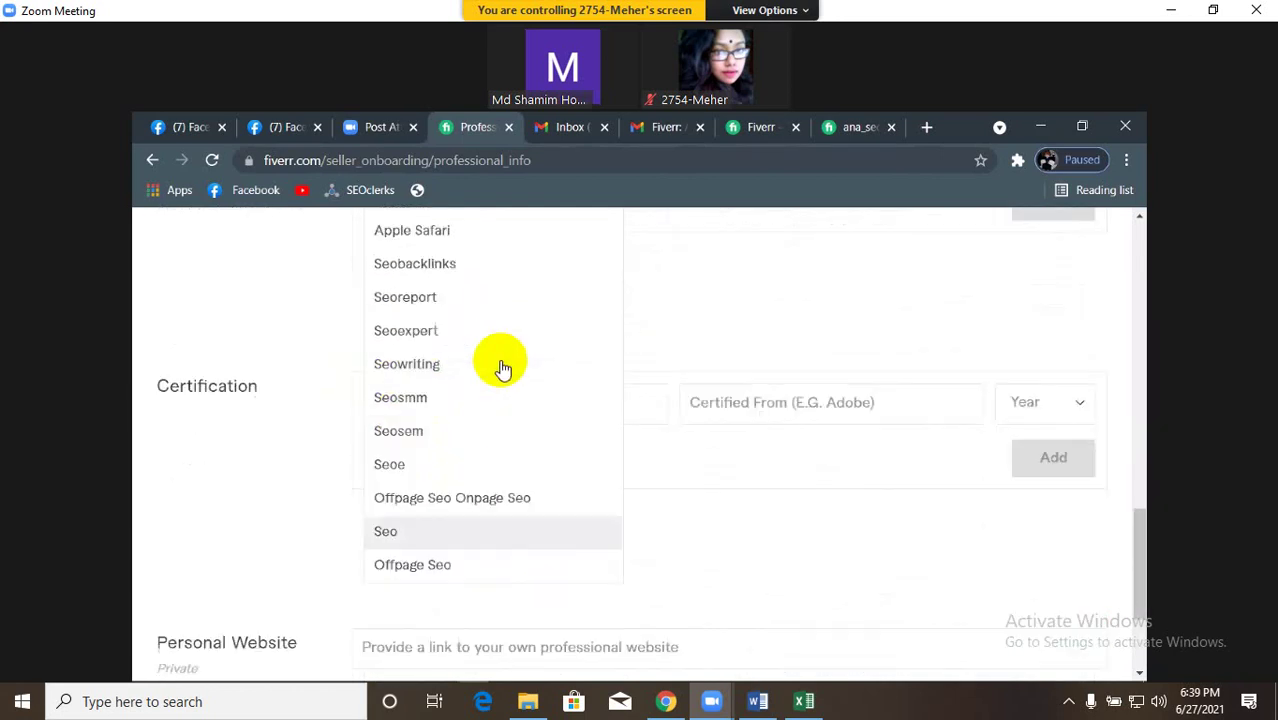
pyautogui.scroll(10, 421, 391)
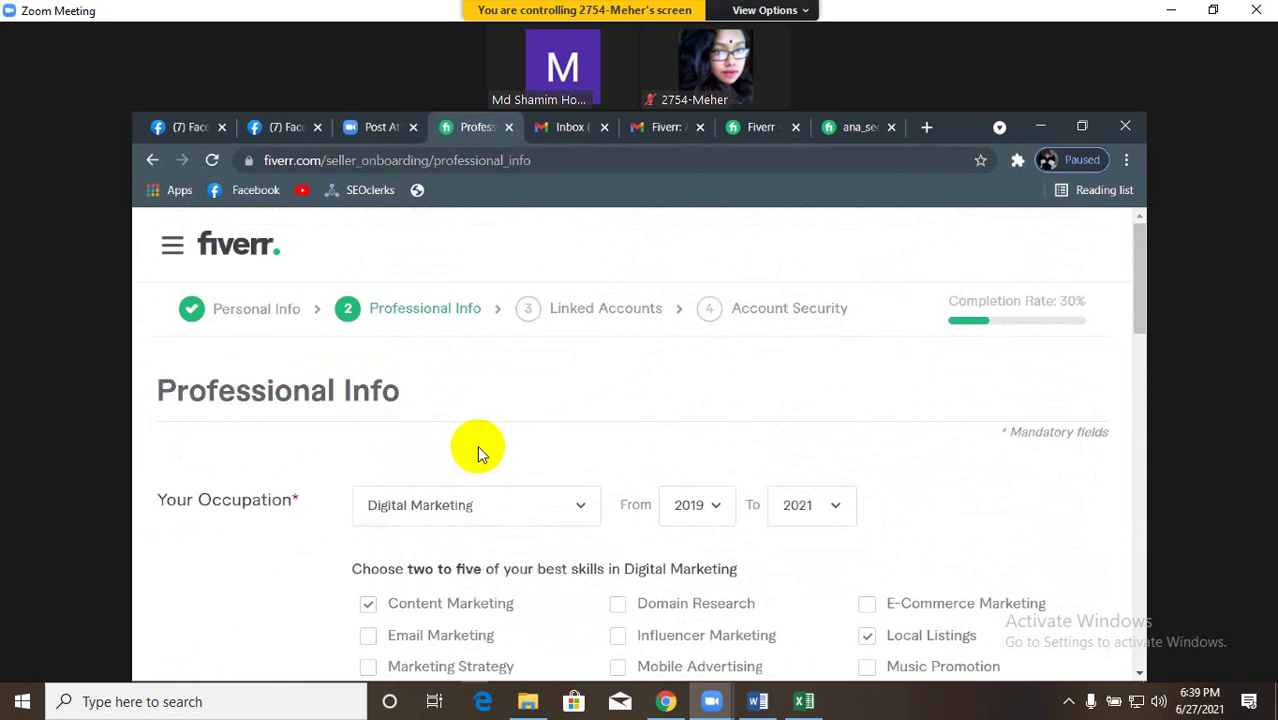
pyautogui.scroll(-6, 486, 443)
pyautogui.scroll(-6, 490, 443)
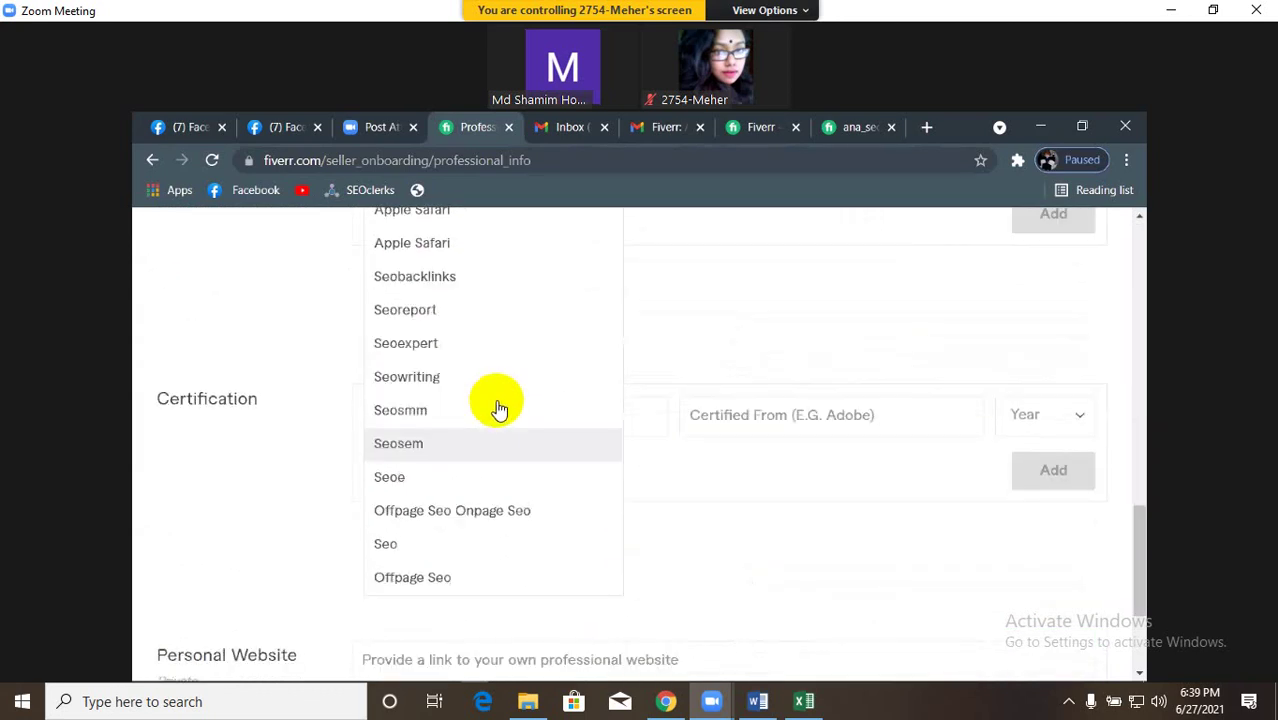
pyautogui.scroll(-2, 456, 447)
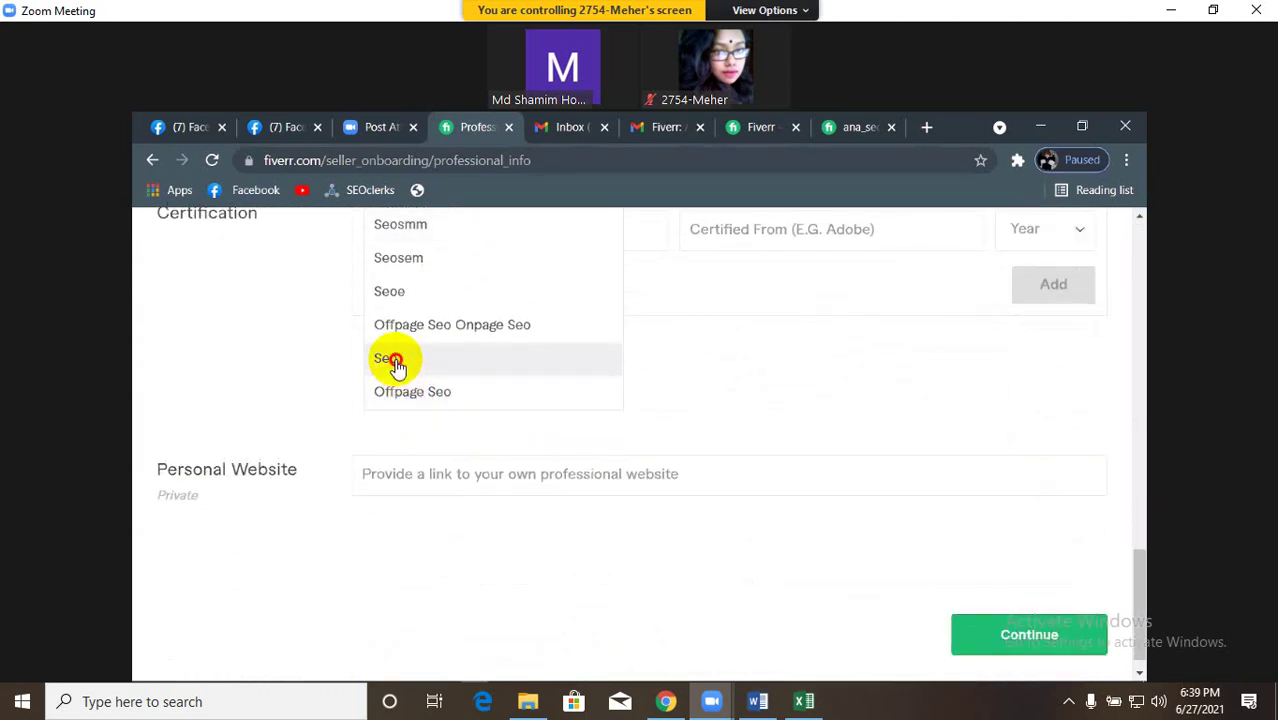
pyautogui.click(583, 443)
pyautogui.scroll(8, 657, 461)
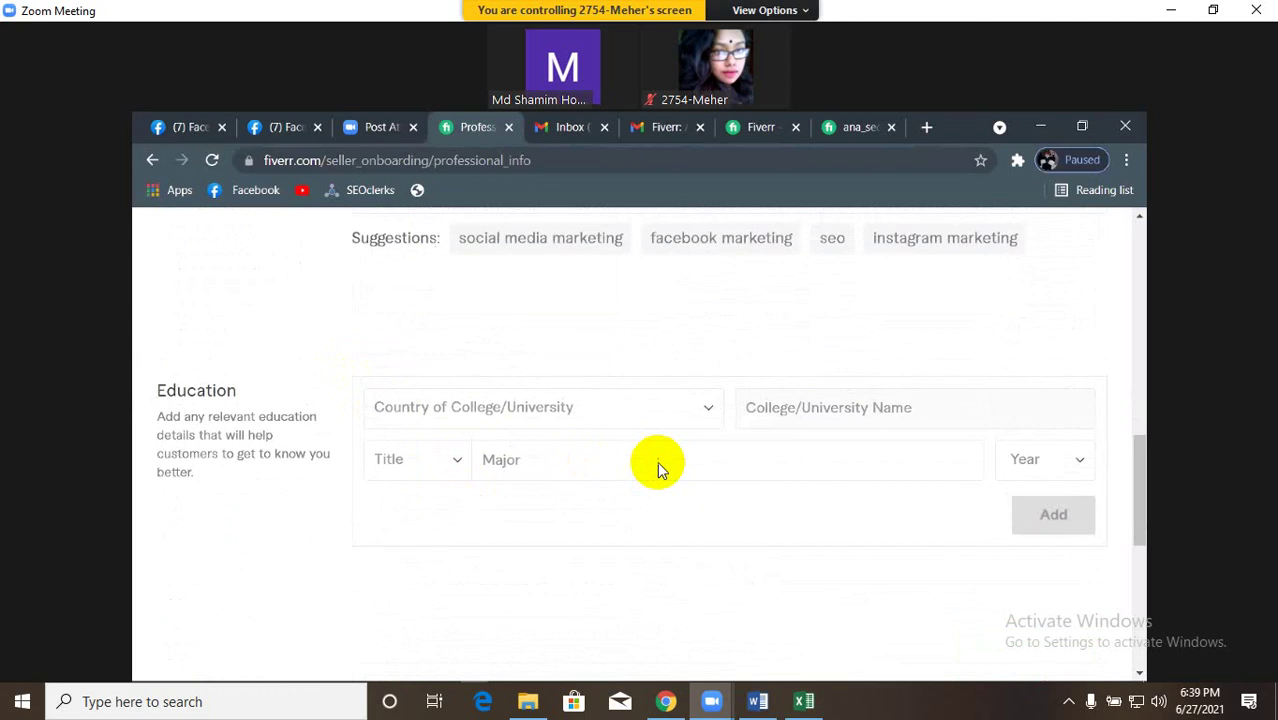
pyautogui.scroll(1, 703, 480)
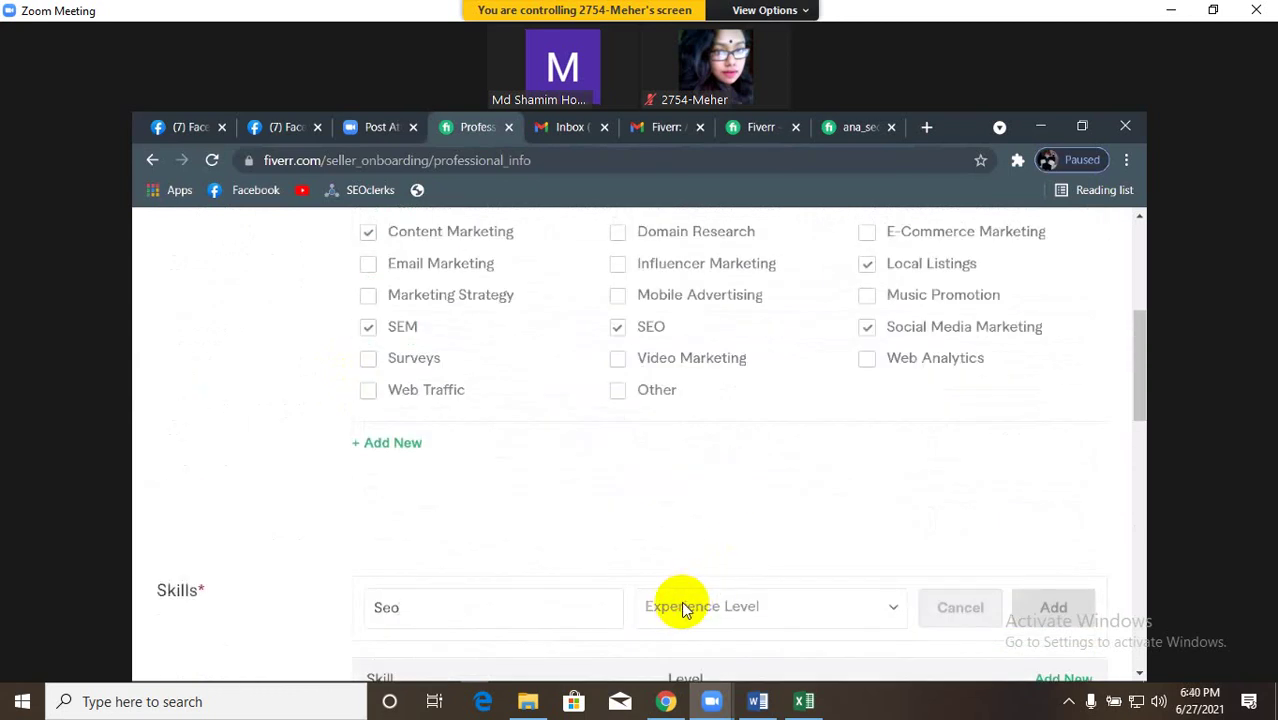
pyautogui.click(683, 608)
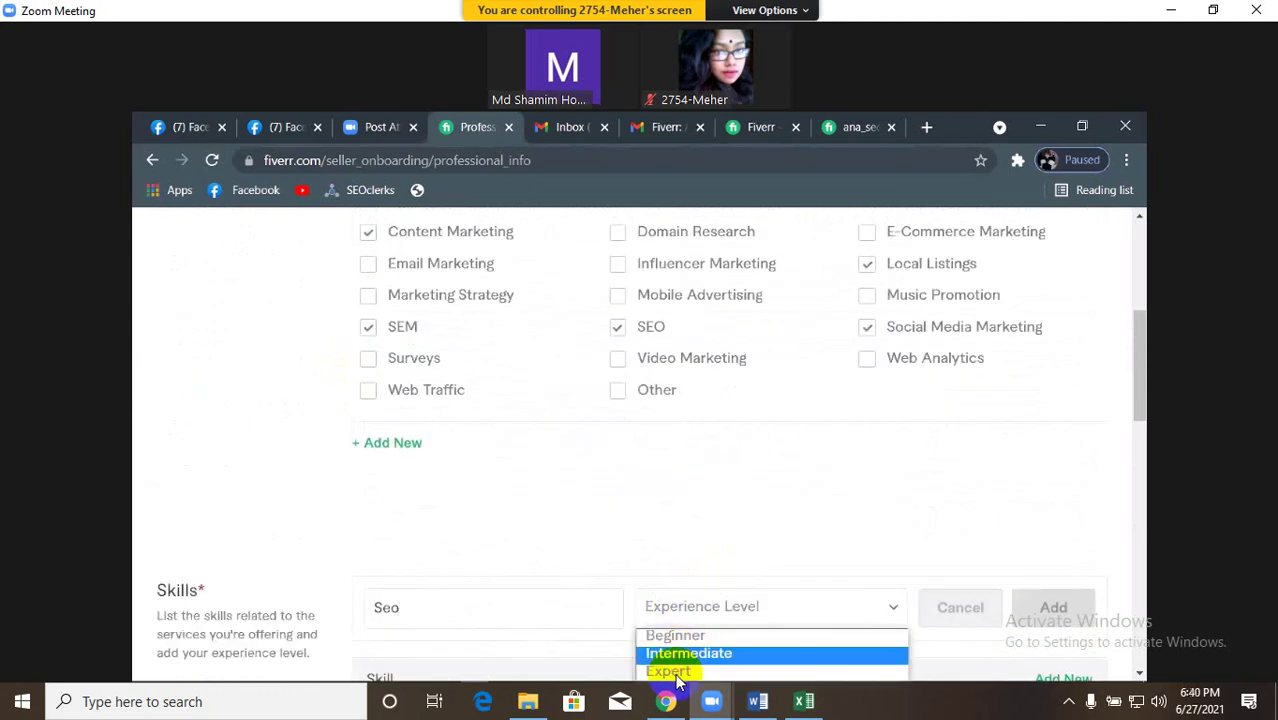
pyautogui.click(667, 671)
pyautogui.click(1080, 612)
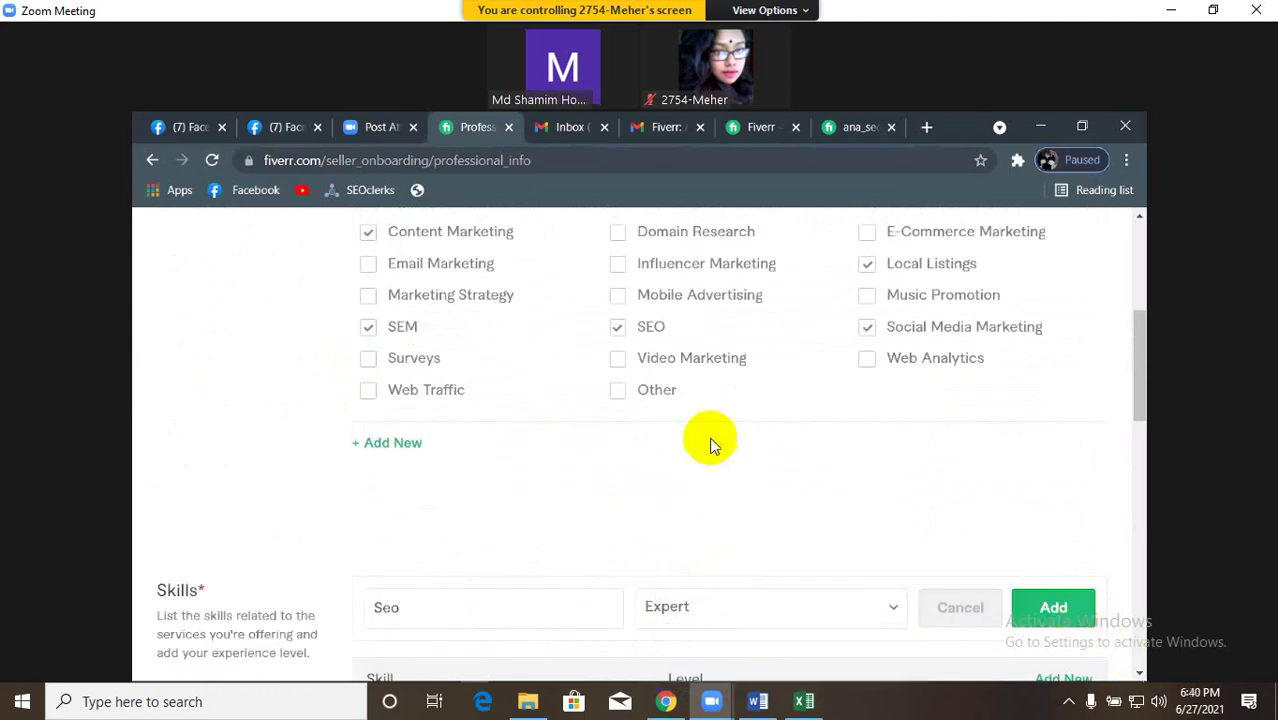
pyautogui.scroll(-1, 710, 430)
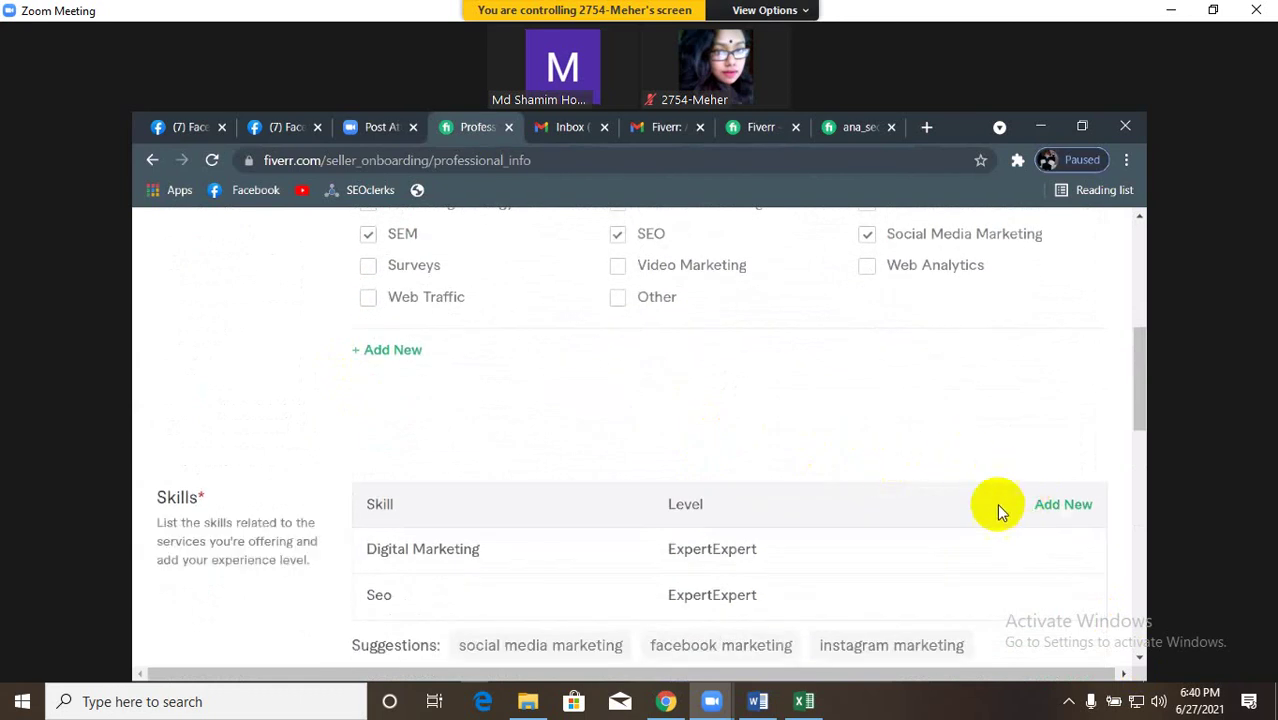
pyautogui.click(1052, 510)
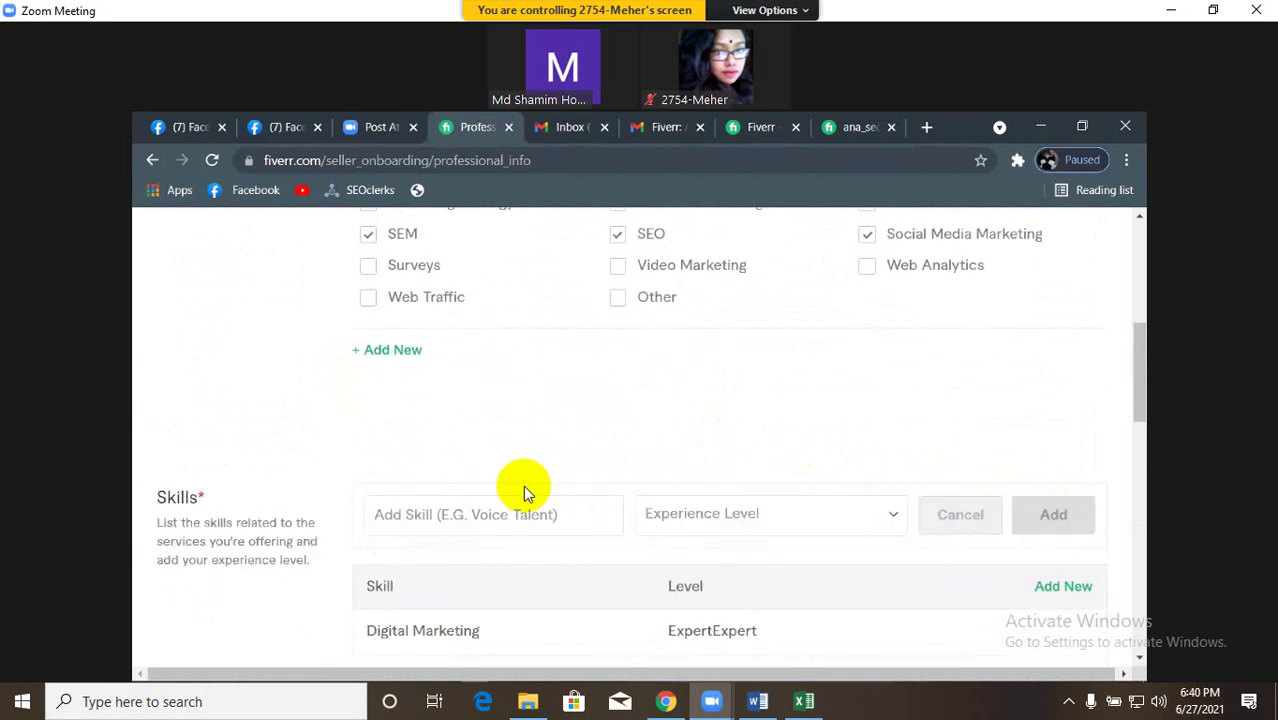
pyautogui.click(497, 522)
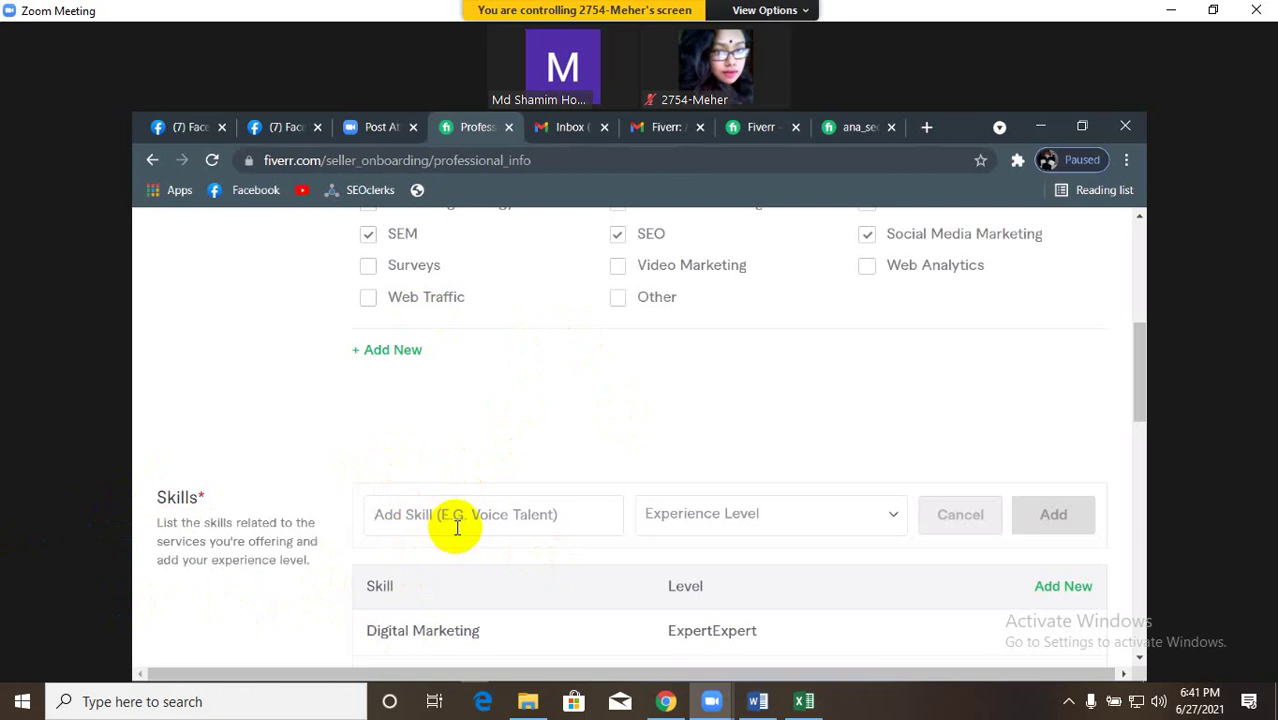
# Step: Search 'Onpage Seo' and add Onpage Optimization as a skill at Intermediate level
pyautogui.scroll(-1, 300, 528)
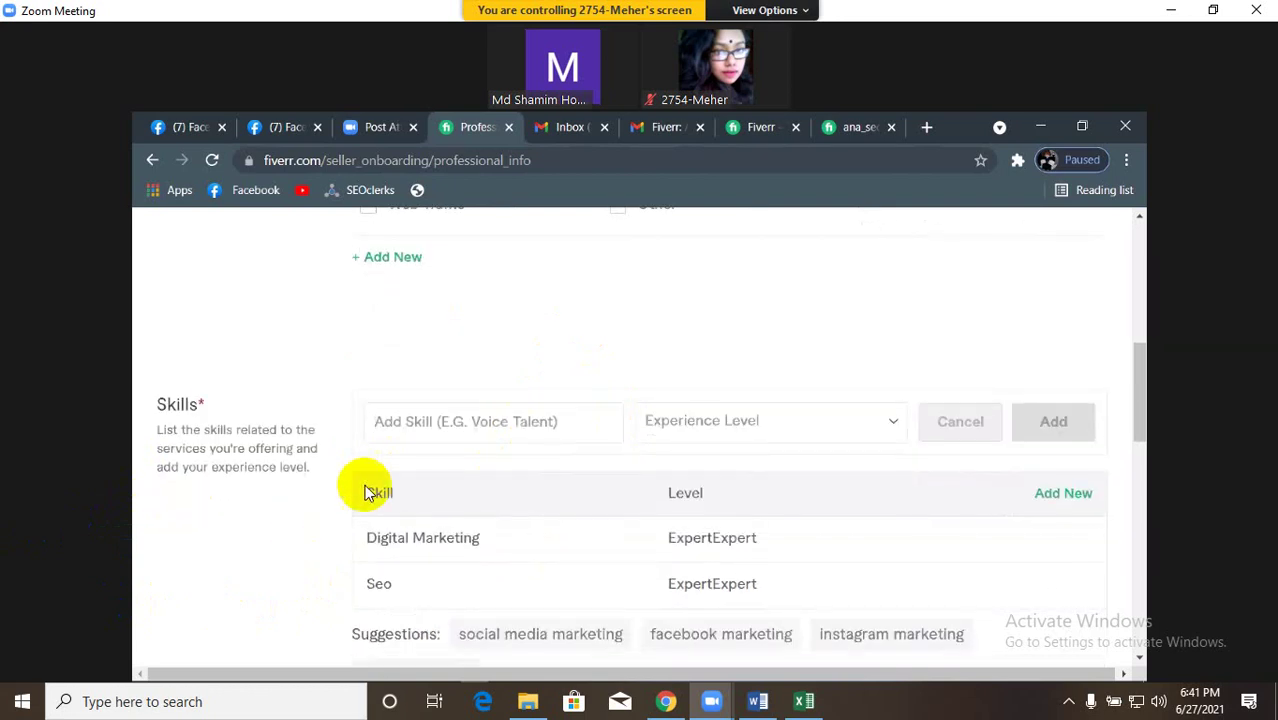
pyautogui.click(398, 425)
pyautogui.write('On')
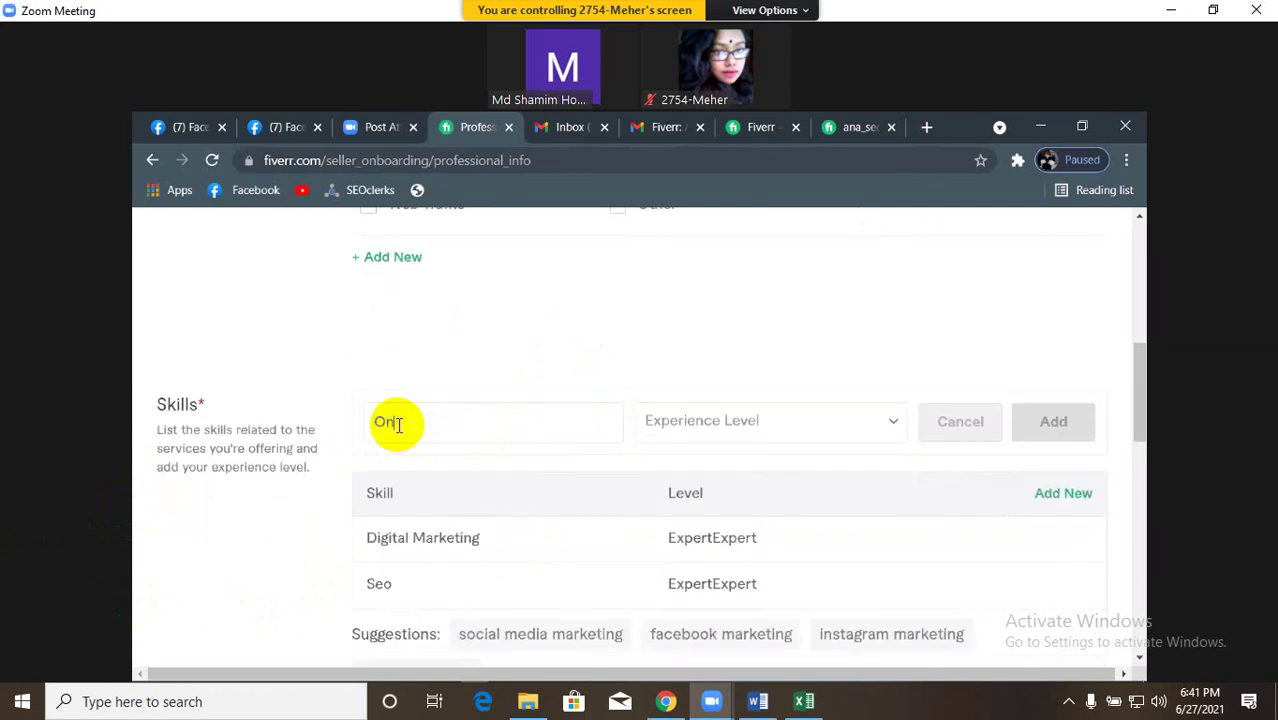
pyautogui.write('page Seo')
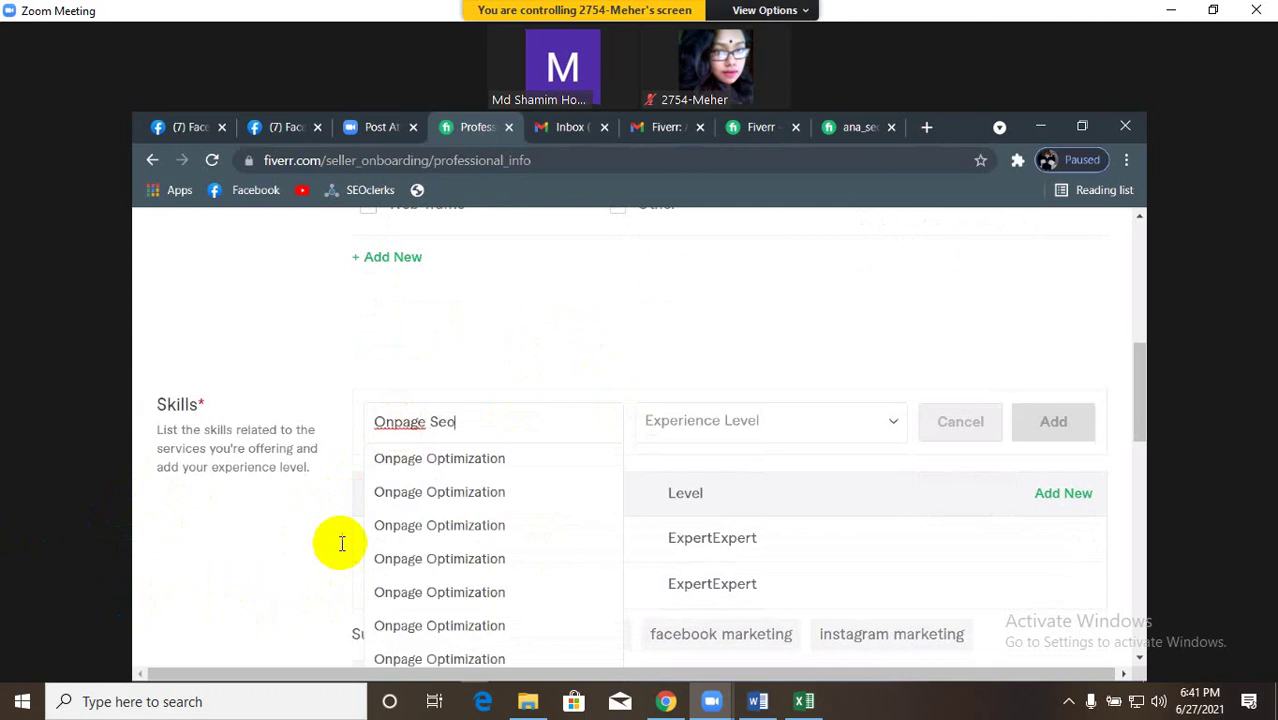
pyautogui.click(447, 466)
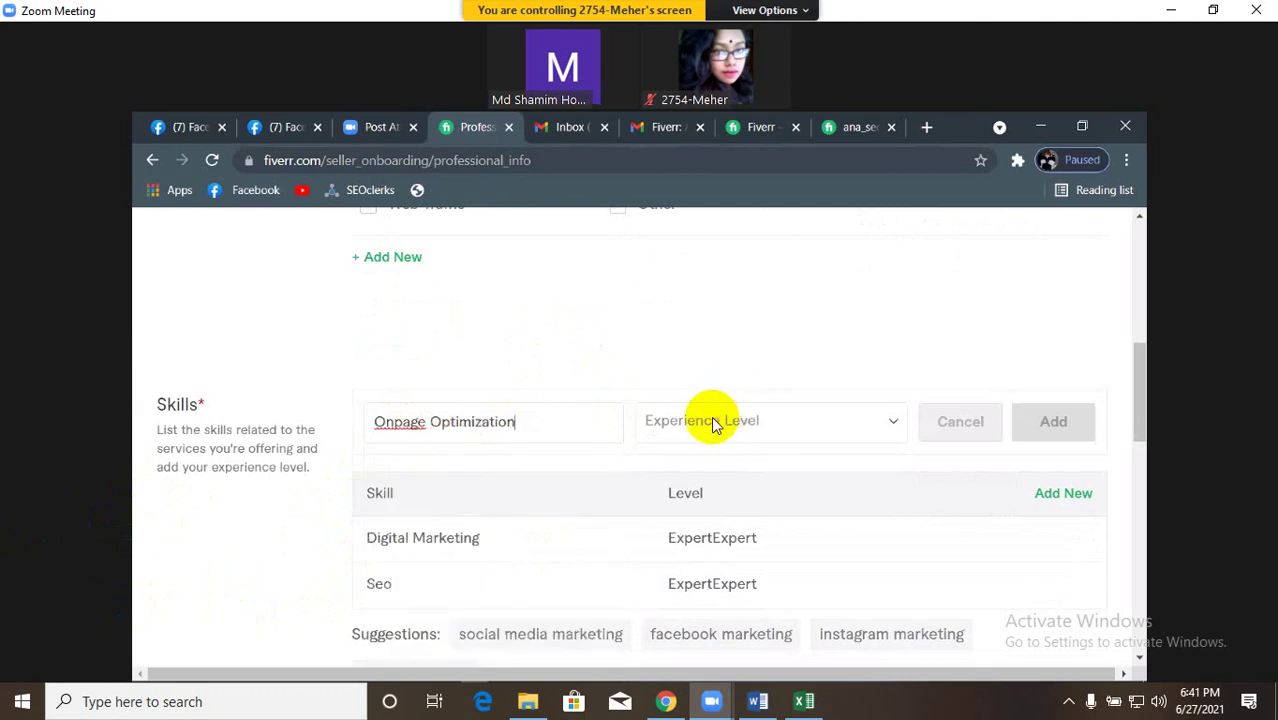
pyautogui.click(713, 423)
pyautogui.click(690, 467)
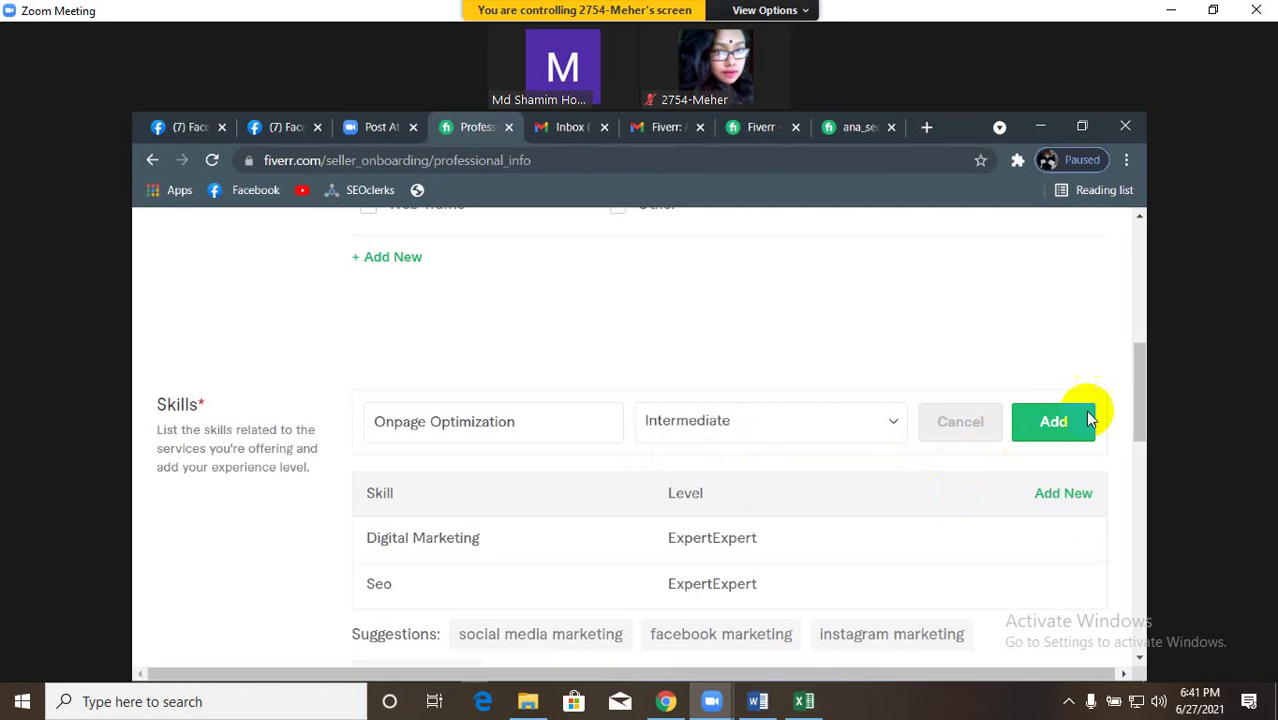
pyautogui.click(1077, 420)
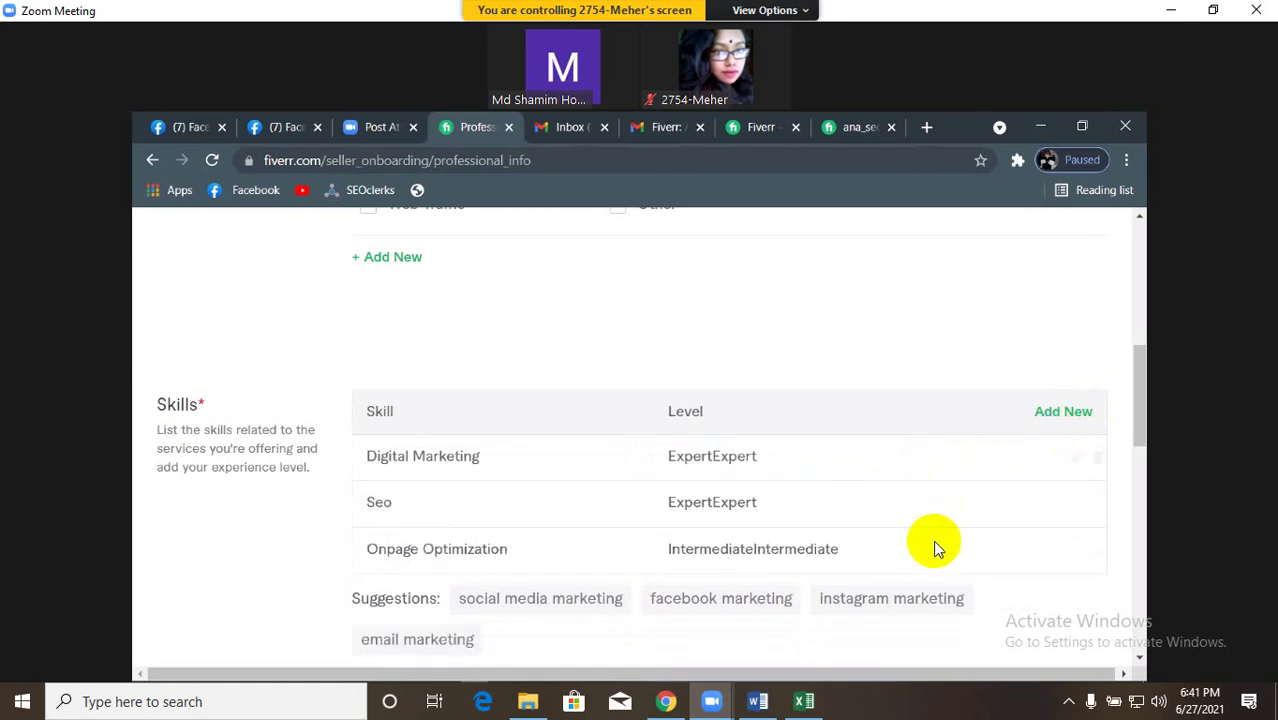
# Step: Raise Onpage Optimization to Expert level and start another skill entry
pyautogui.click(1064, 554)
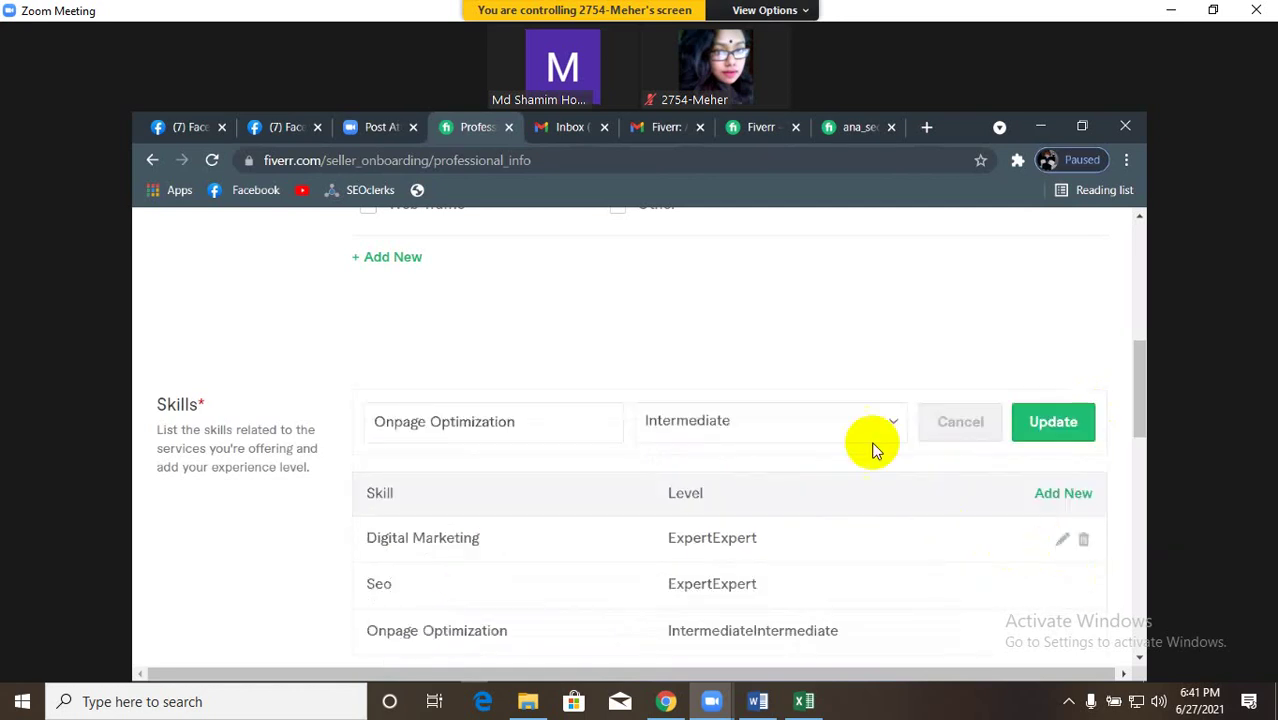
pyautogui.click(737, 421)
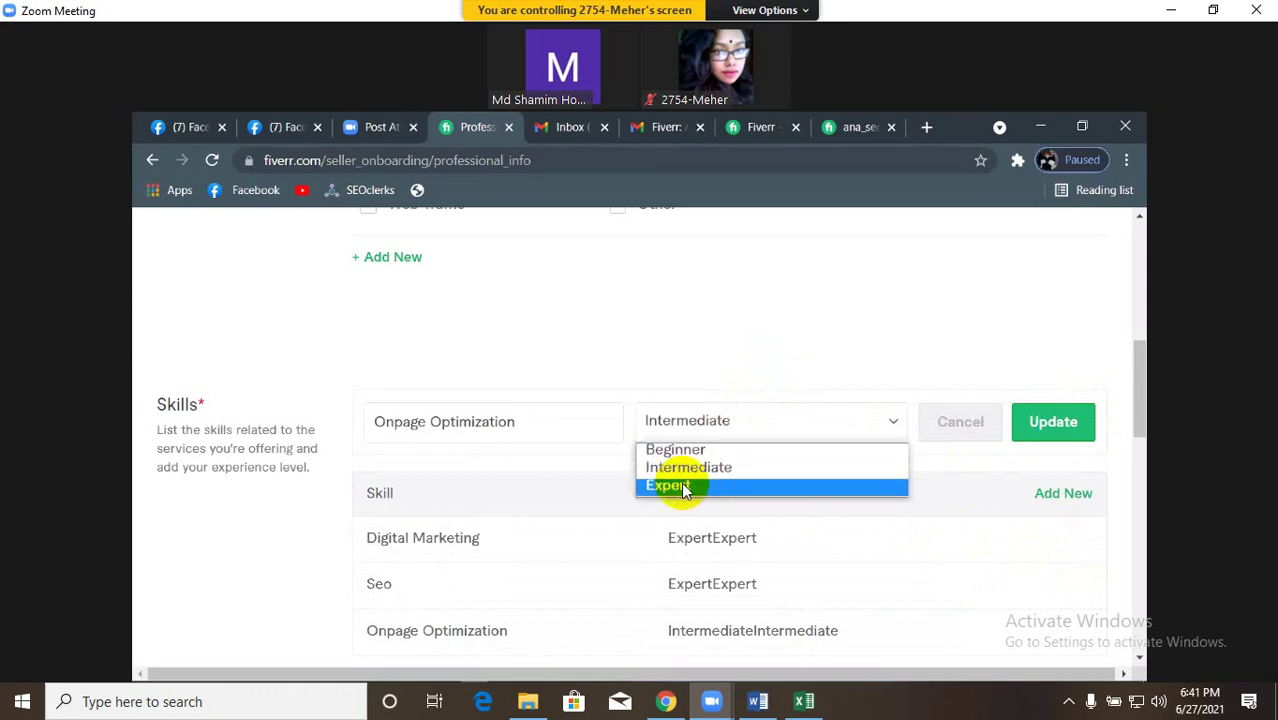
pyautogui.click(1053, 426)
pyautogui.click(1052, 426)
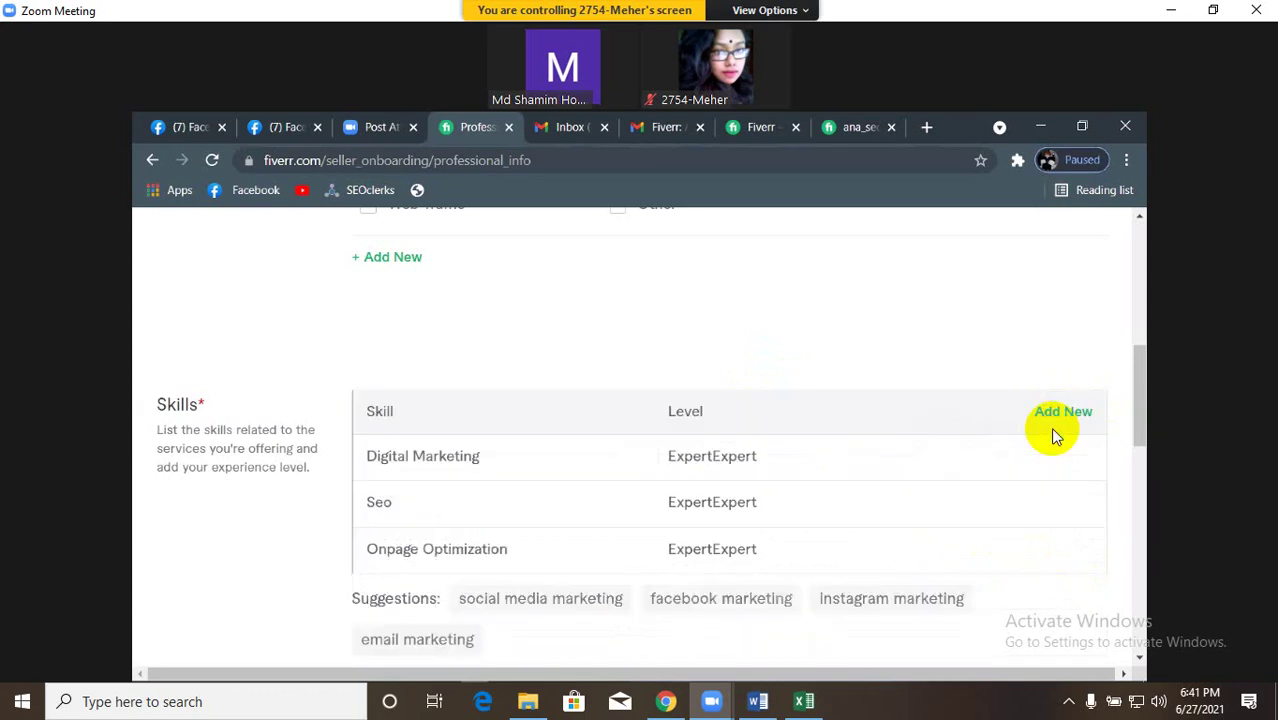
pyautogui.click(1045, 412)
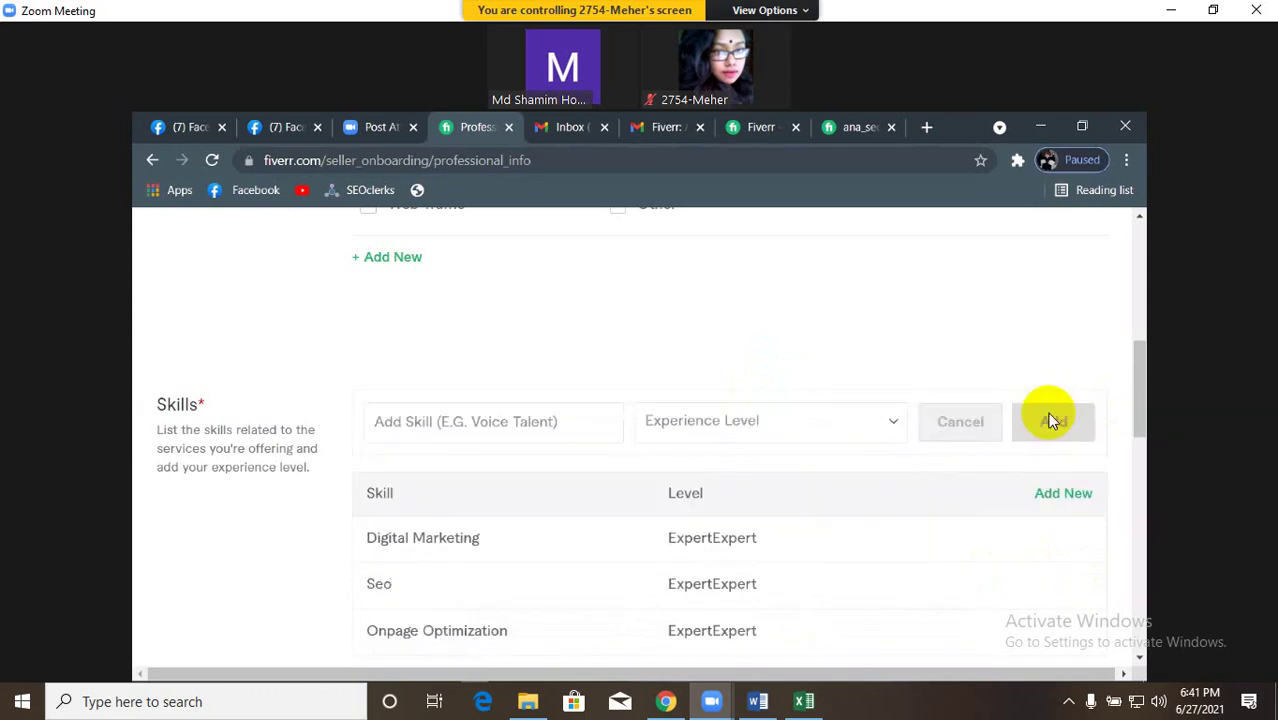
# Step: Search 'Offpage' and add Offpage Optimization as a skill at Expert level
pyautogui.click(425, 421)
pyautogui.write('Offp')
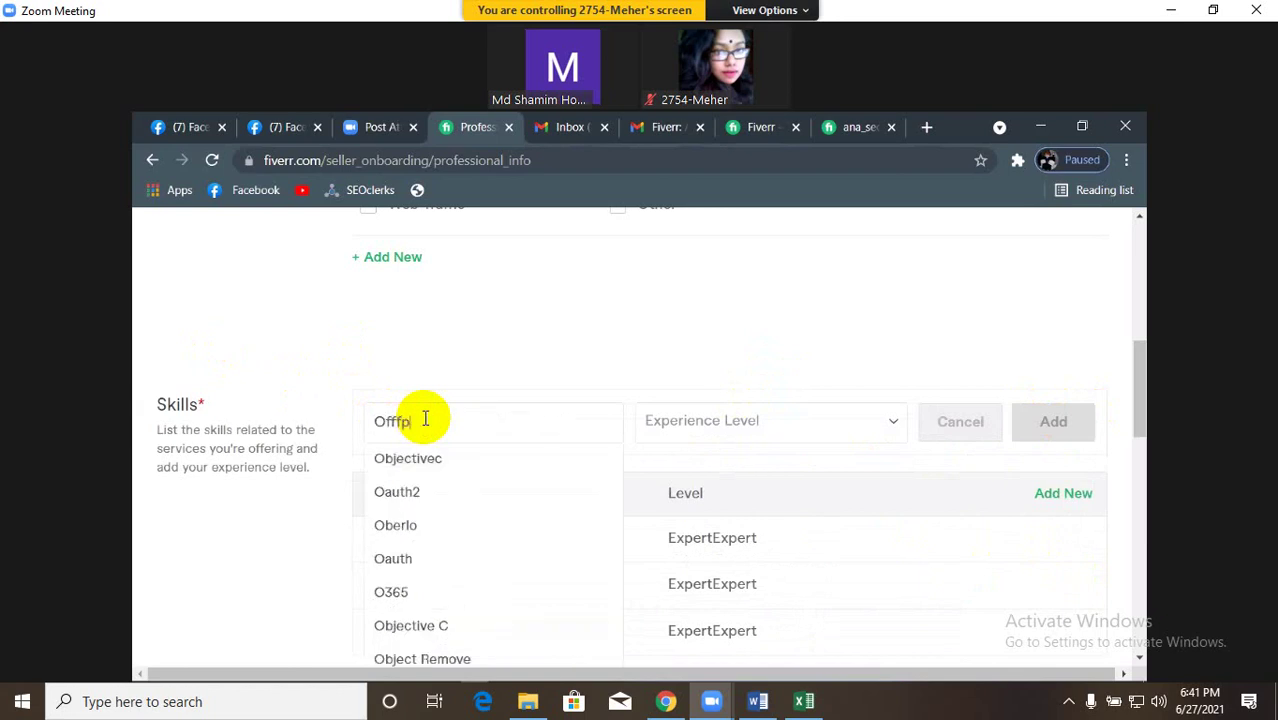
pyautogui.press('BackSpace')
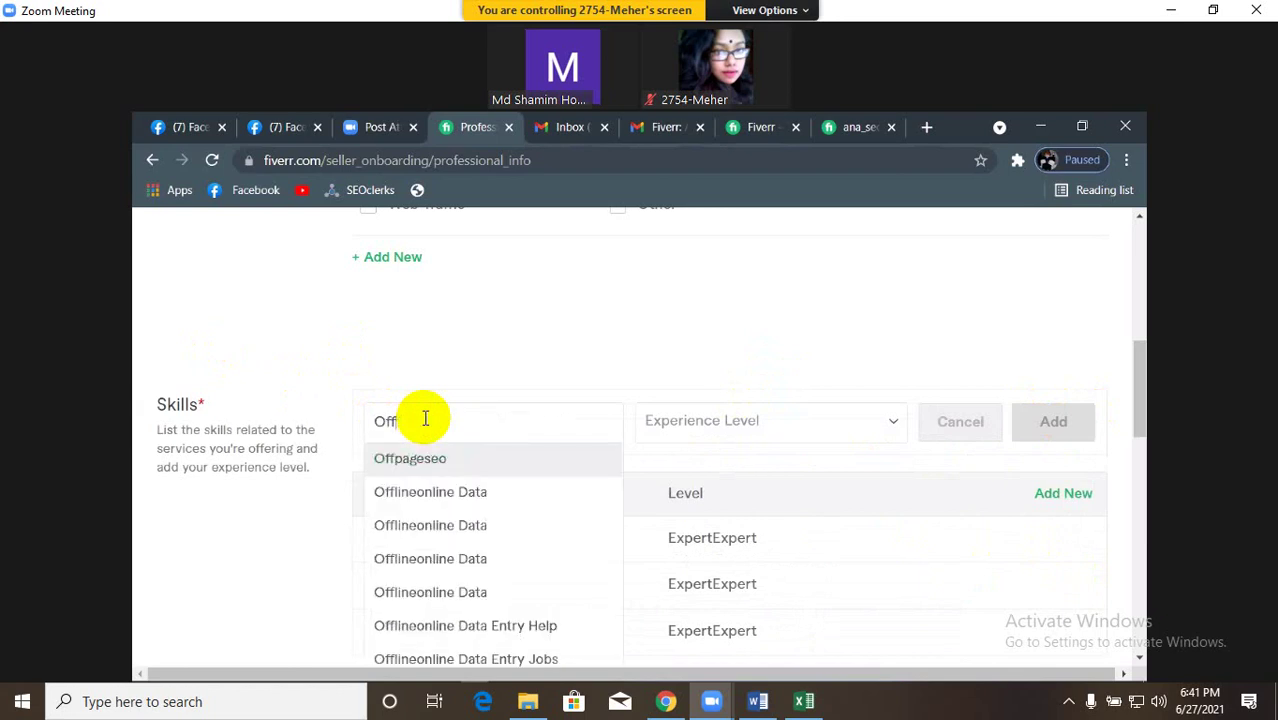
pyautogui.write('page')
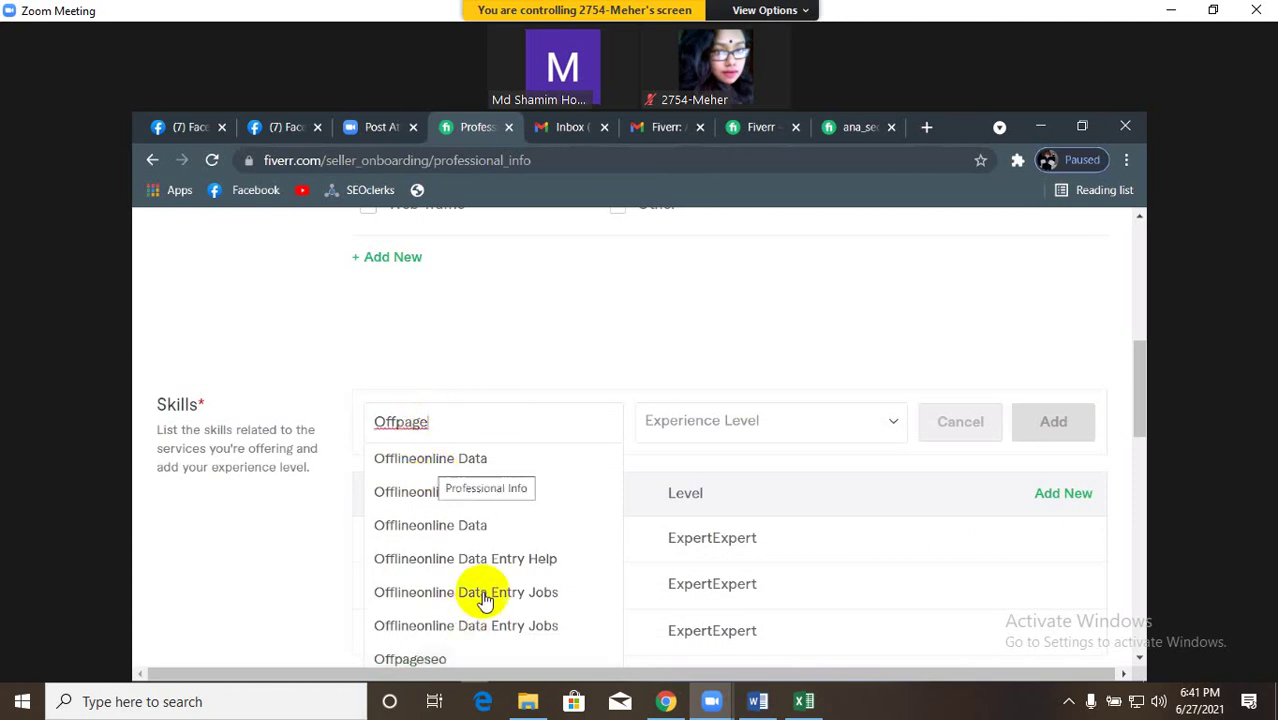
pyautogui.scroll(-2, 480, 590)
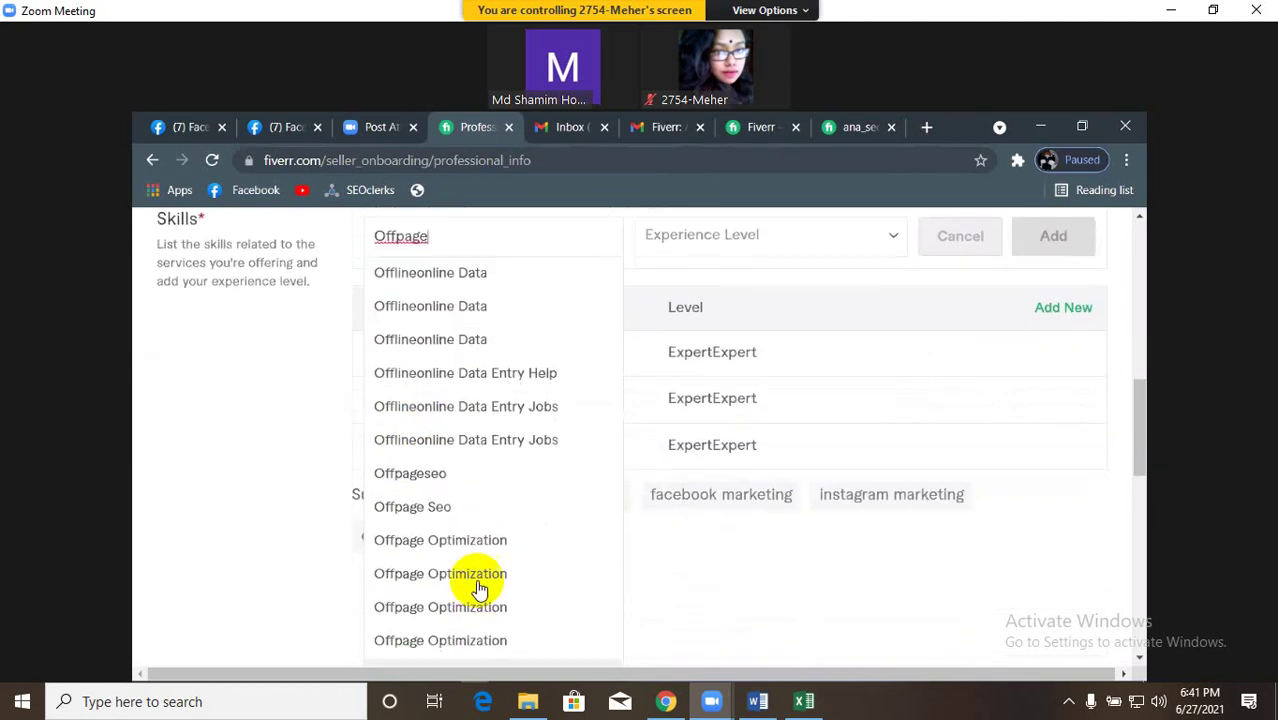
pyautogui.click(434, 540)
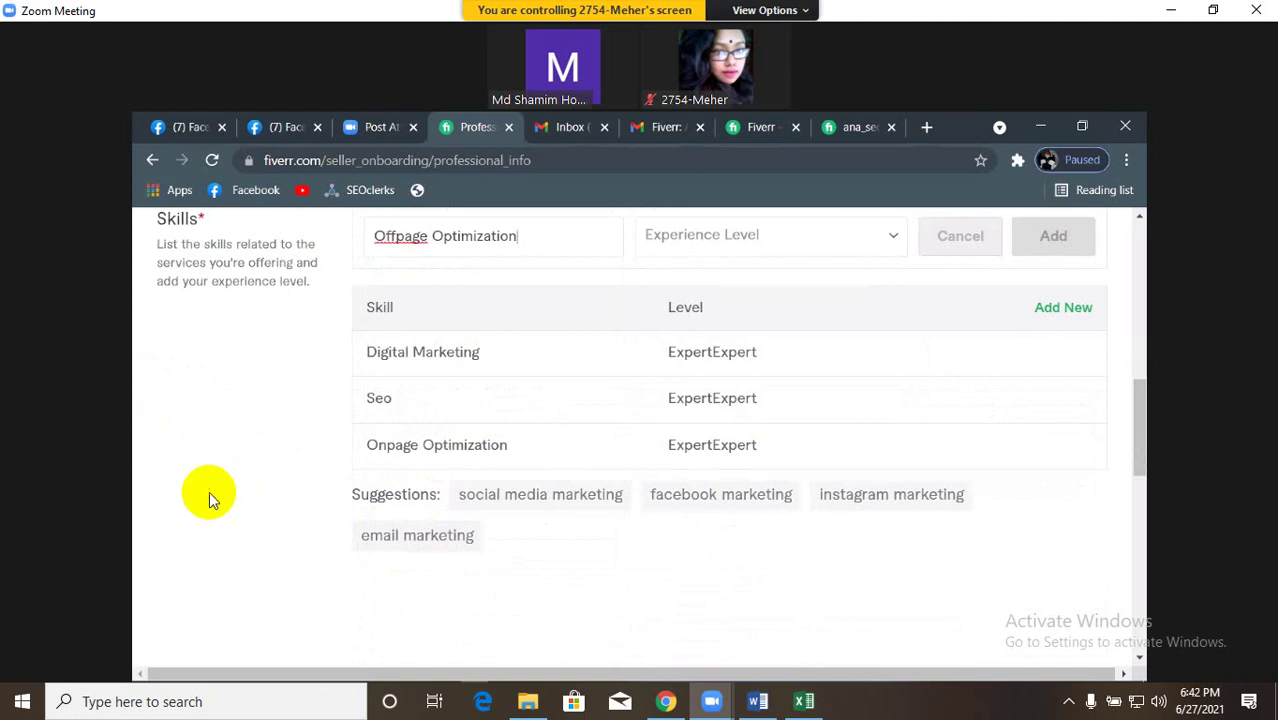
pyautogui.scroll(1, 292, 491)
pyautogui.scroll(3, 292, 491)
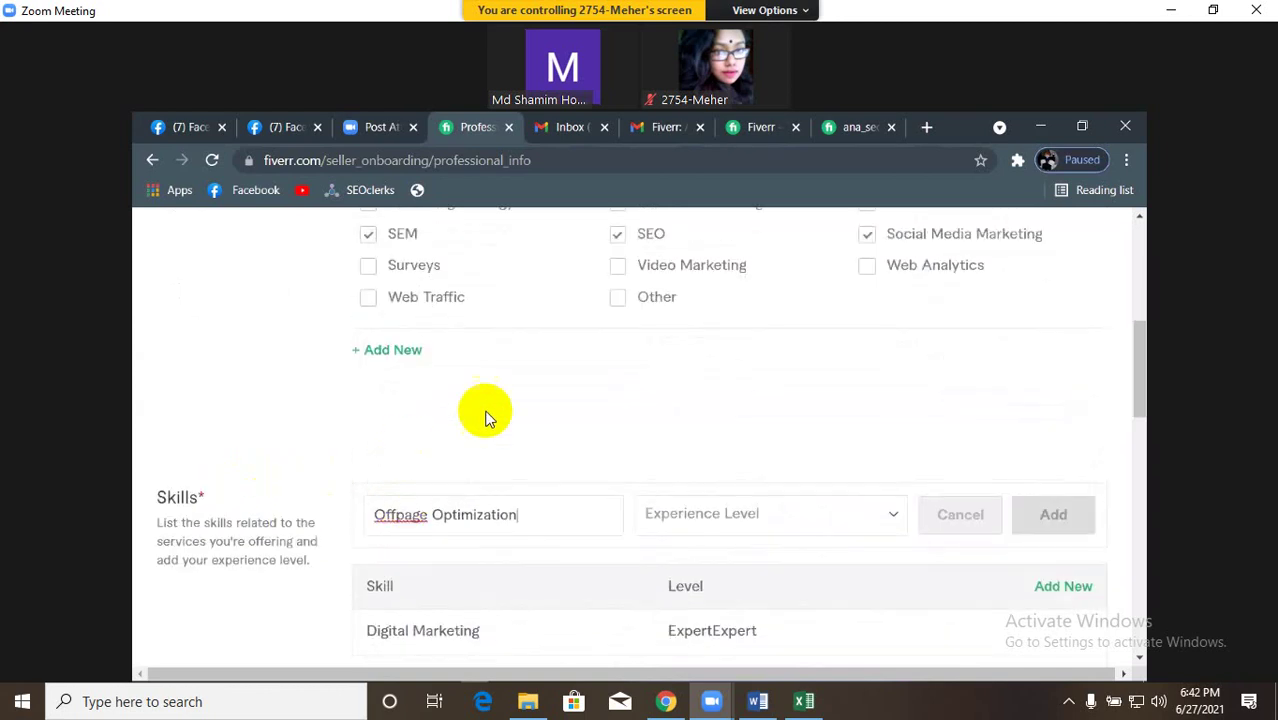
pyautogui.scroll(3, 320, 415)
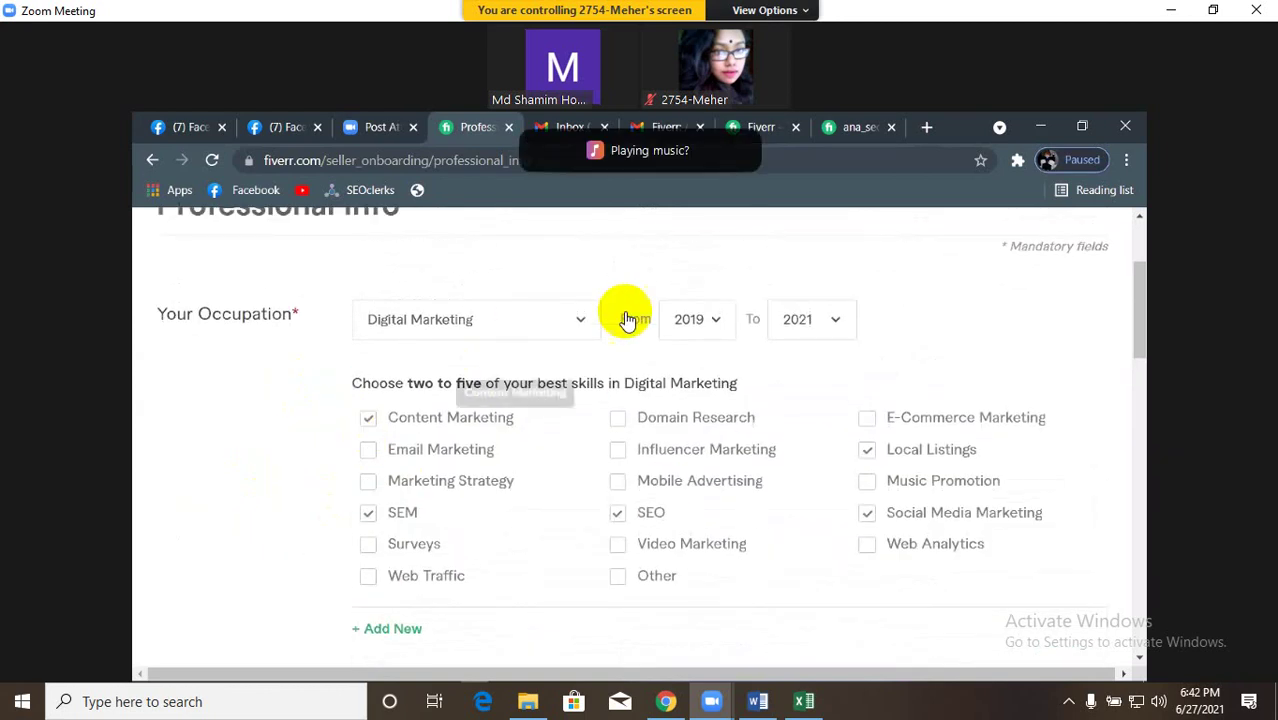
pyautogui.scroll(-5, 846, 540)
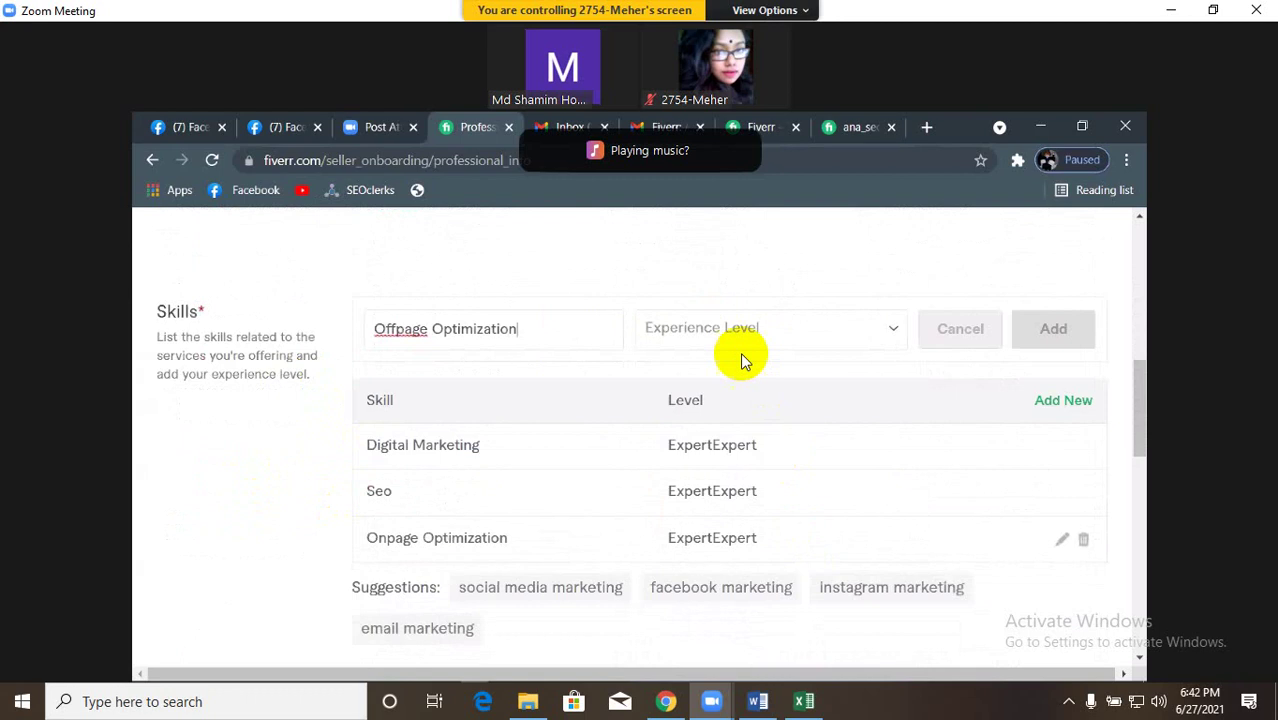
pyautogui.click(713, 337)
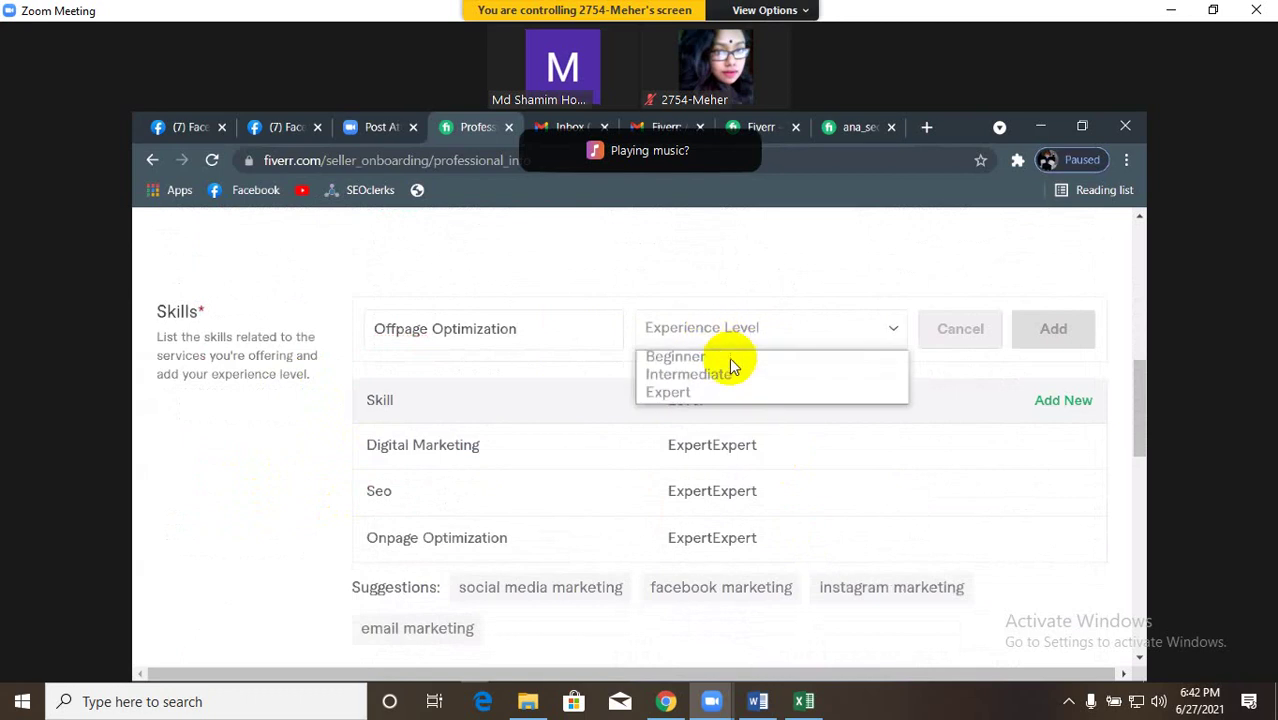
pyautogui.click(672, 398)
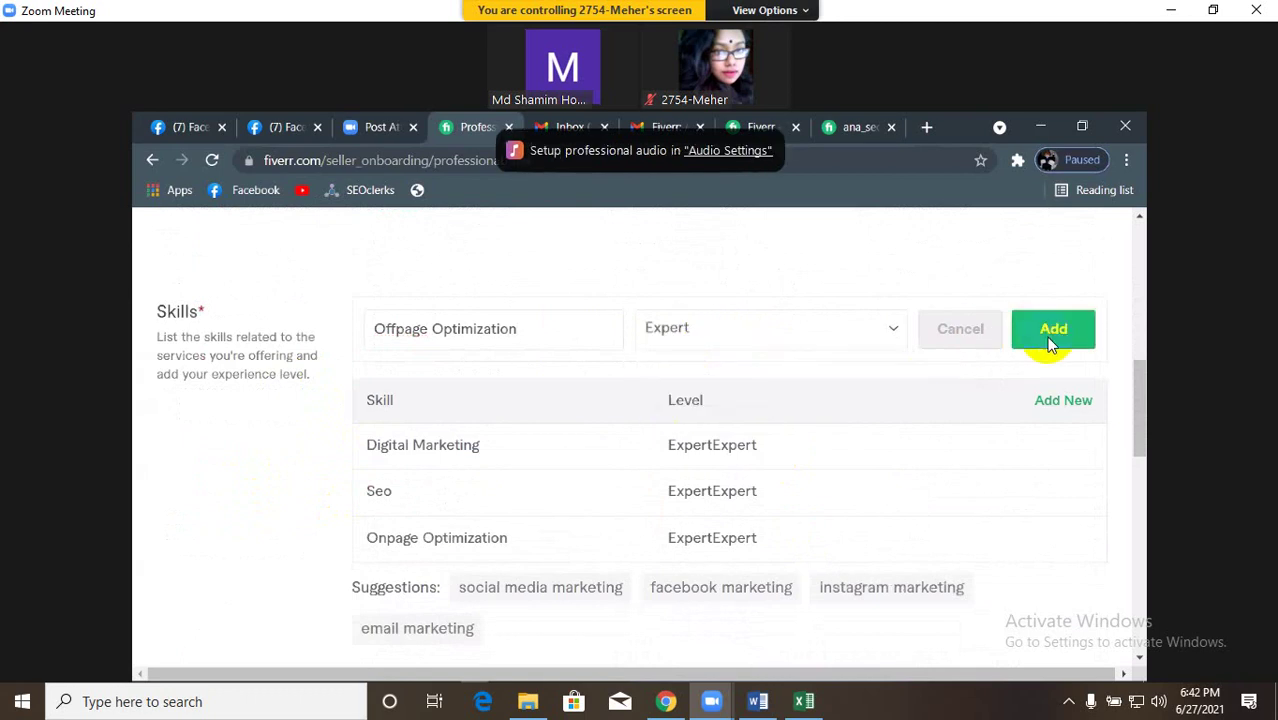
pyautogui.click(1048, 334)
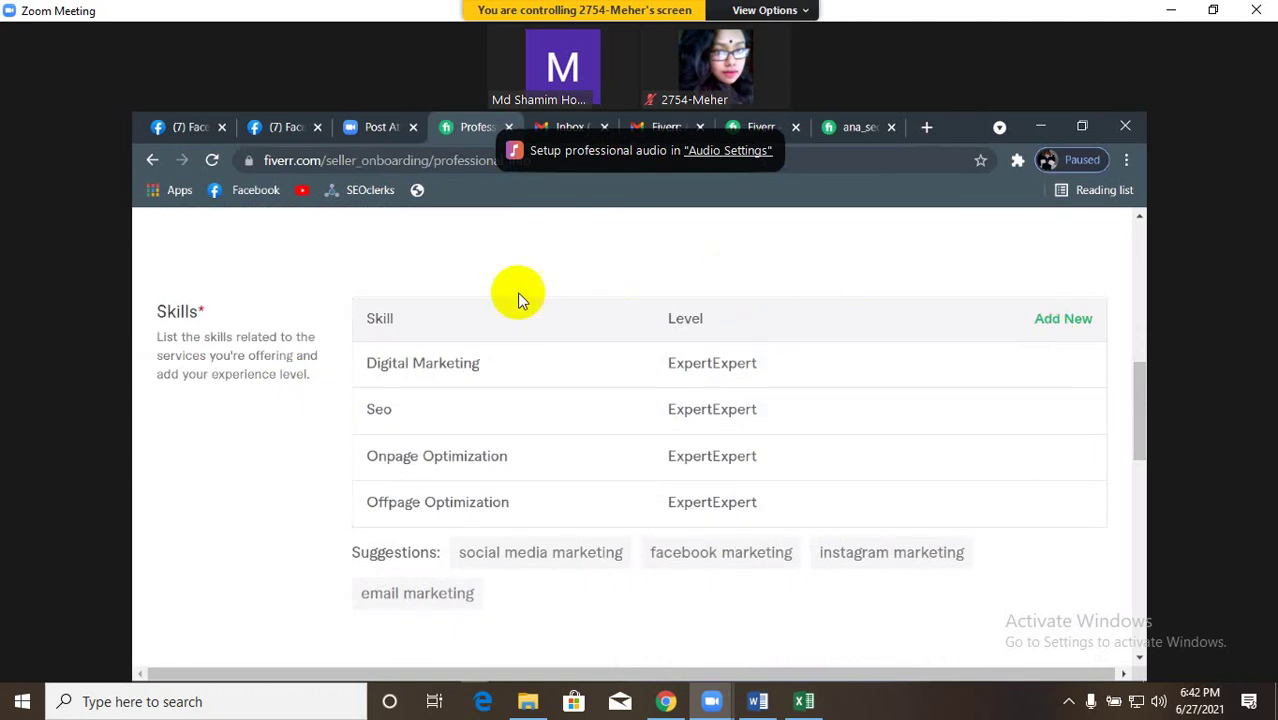
# Step: Begin another skill entry and type 'Local Seo' as the skill name
pyautogui.click(1058, 320)
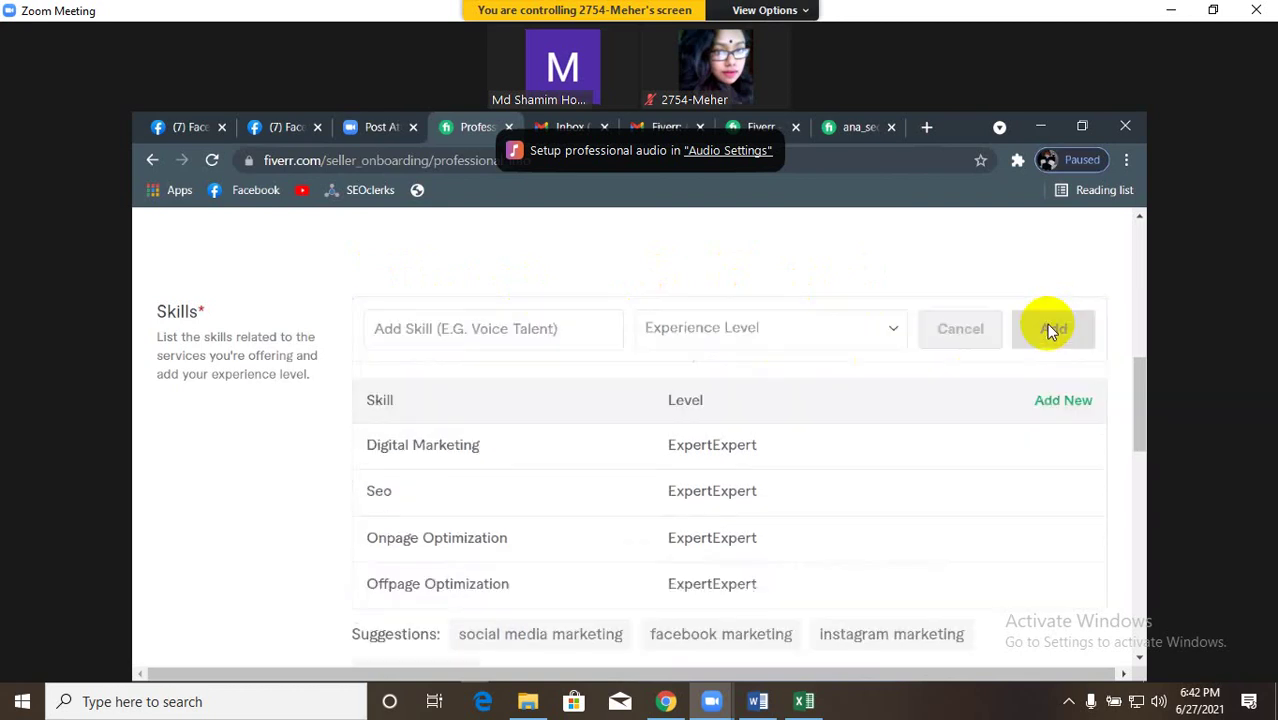
pyautogui.click(491, 325)
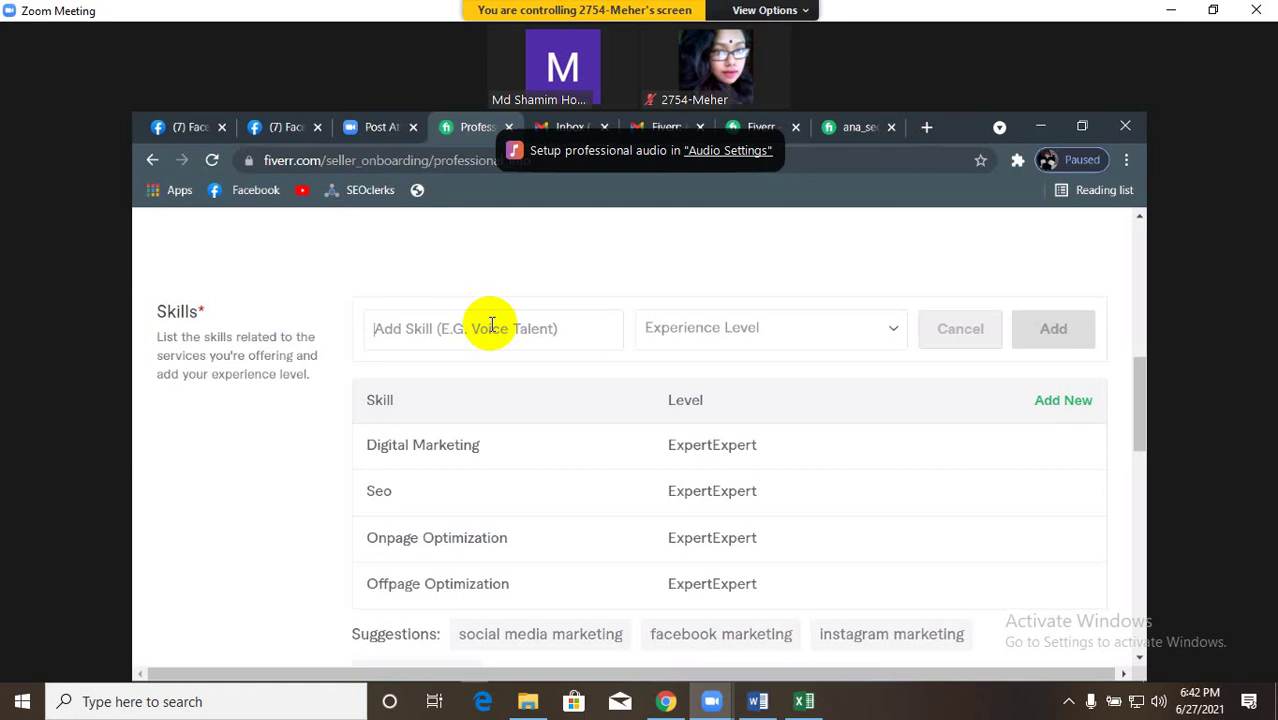
pyautogui.write('Local Seo')
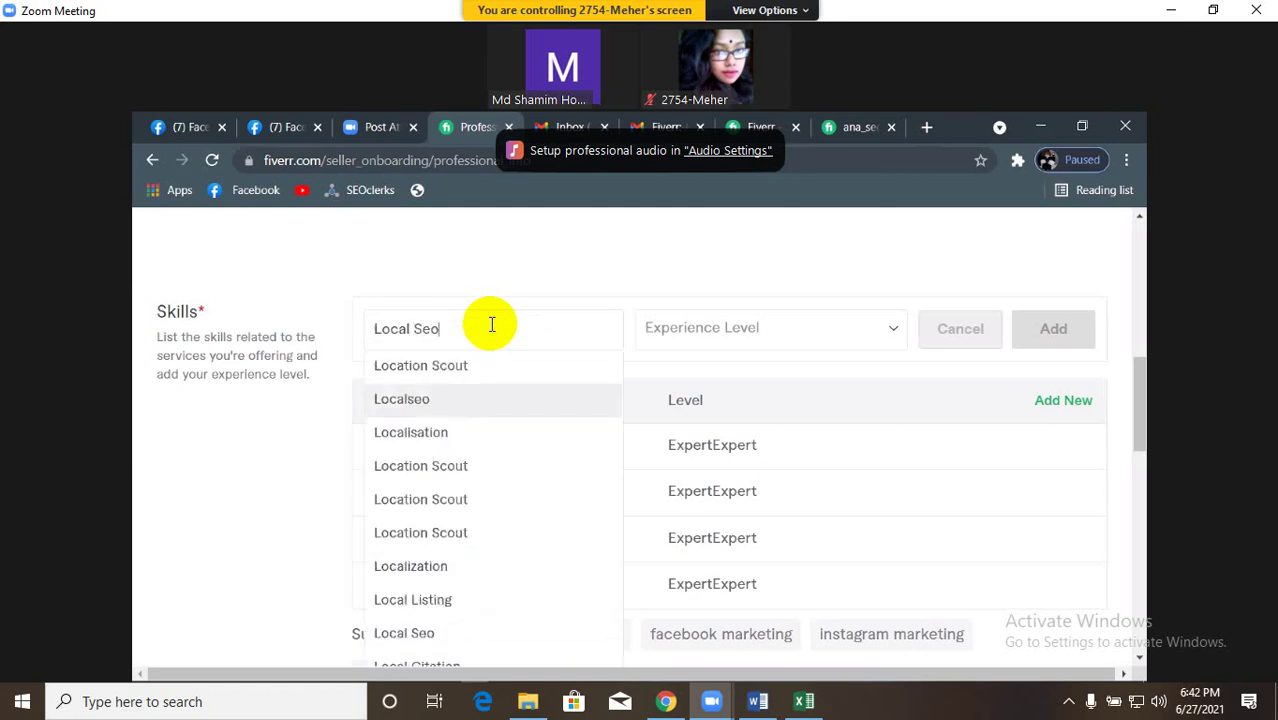
# Step: Reload the Professional Info page, dropping Local Seo, and review the skills list
pyautogui.click(410, 500)
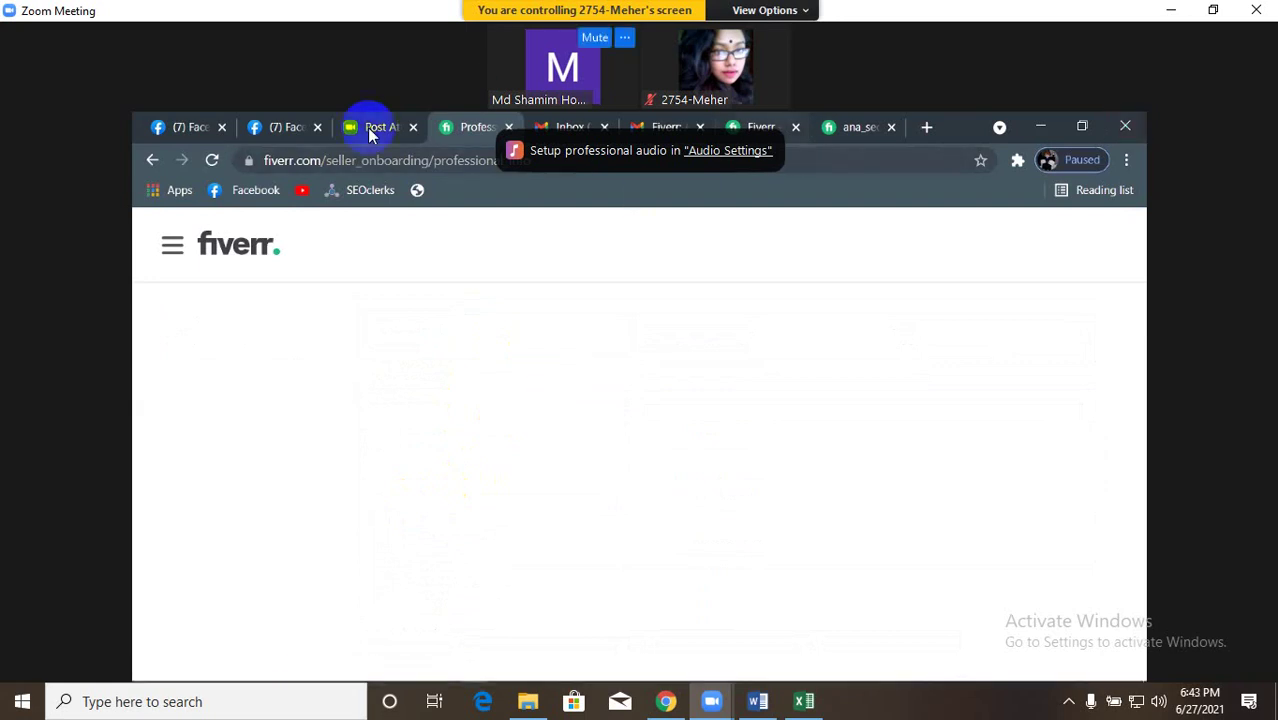
pyautogui.click(211, 162)
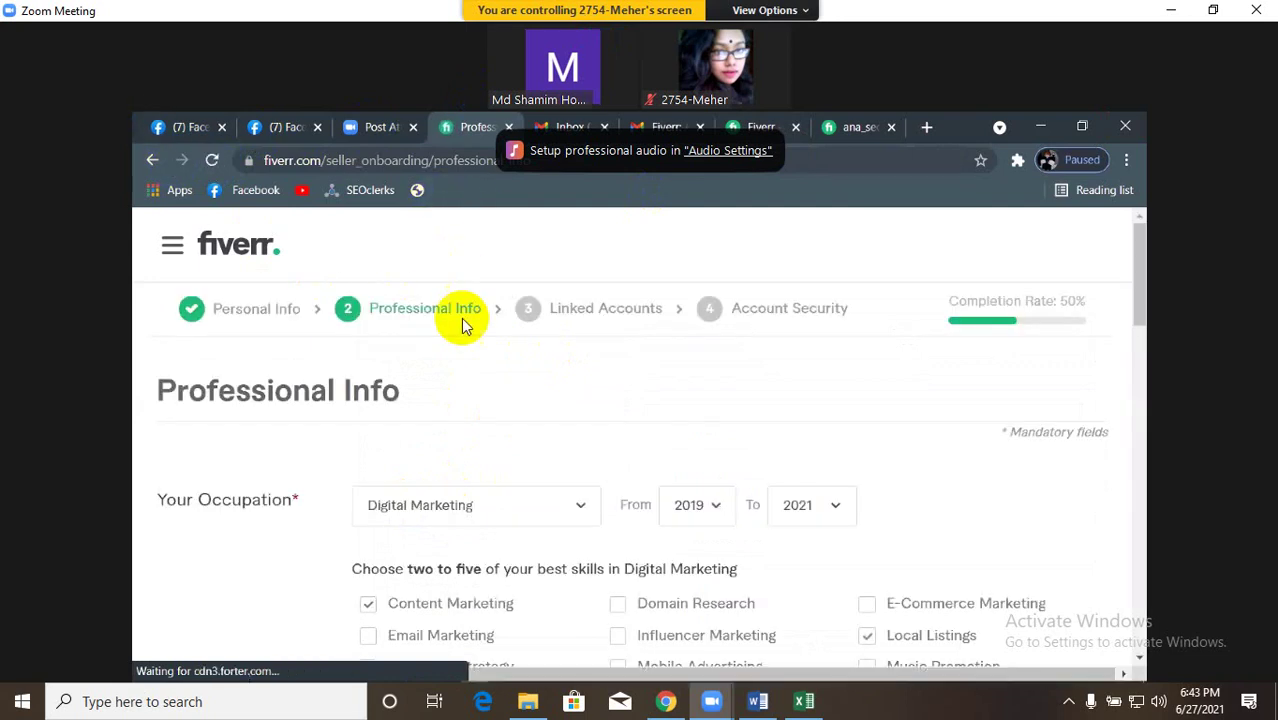
pyautogui.scroll(-3, 680, 392)
pyautogui.scroll(-7, 722, 380)
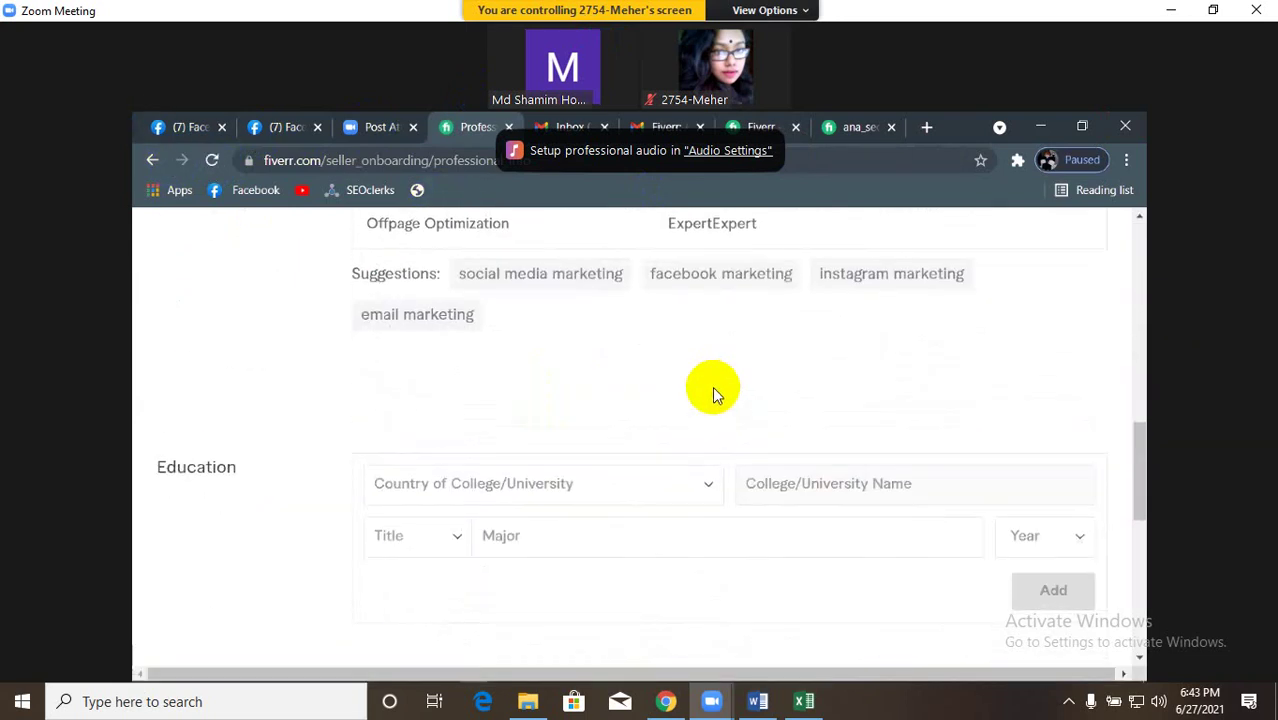
pyautogui.scroll(10, 713, 391)
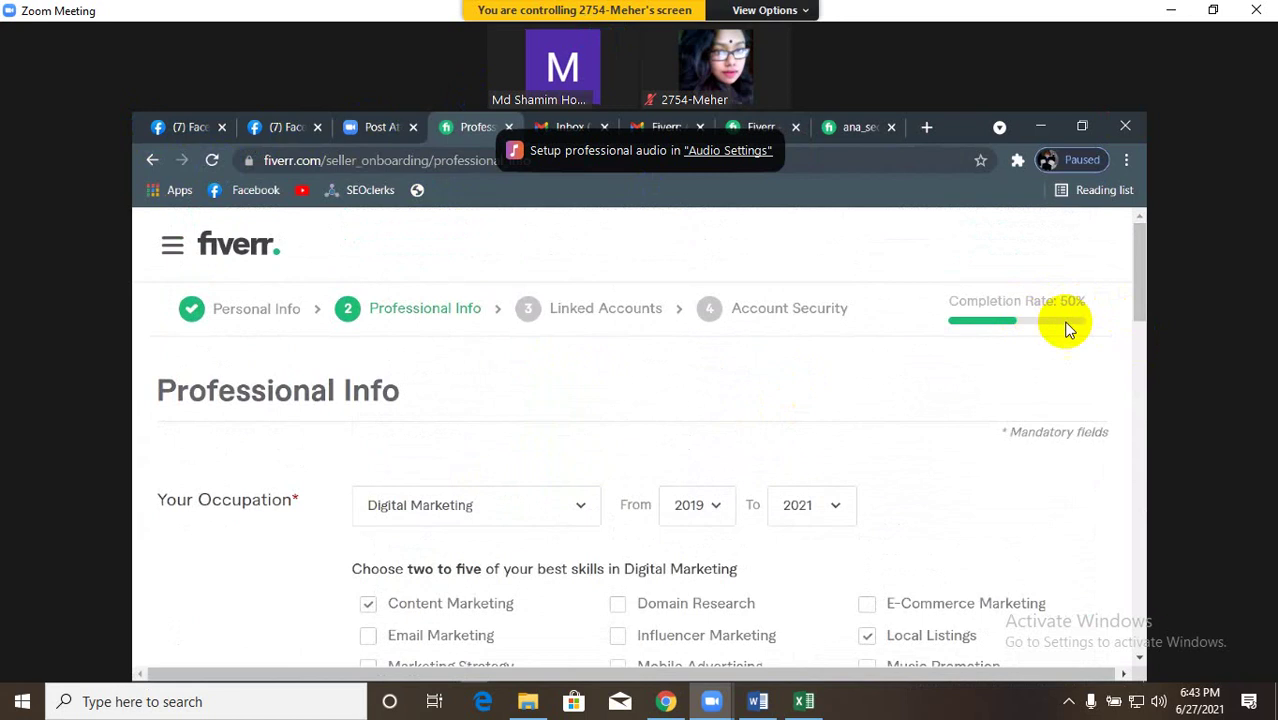
pyautogui.click(1125, 354)
# Step: Pick Backlinks from the suggestions, add it at Expert level, and open a new skill row
pyautogui.scroll(-8, 713, 455)
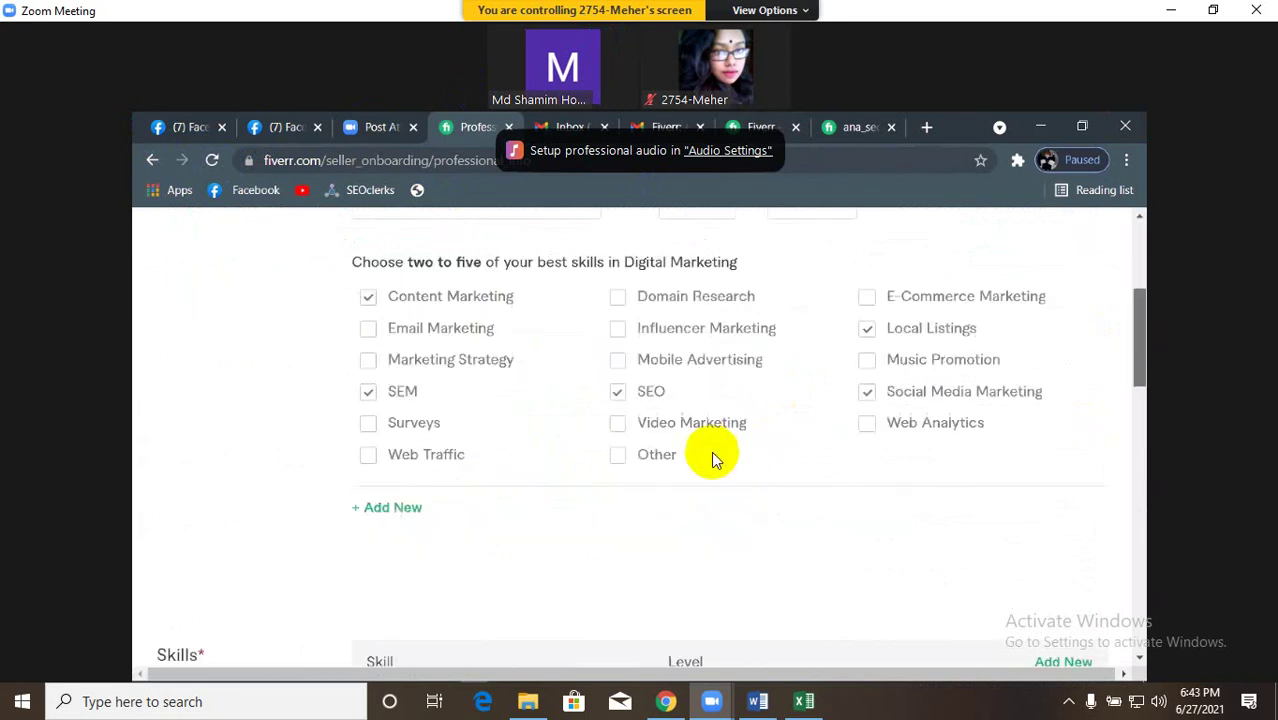
pyautogui.scroll(5, 696, 460)
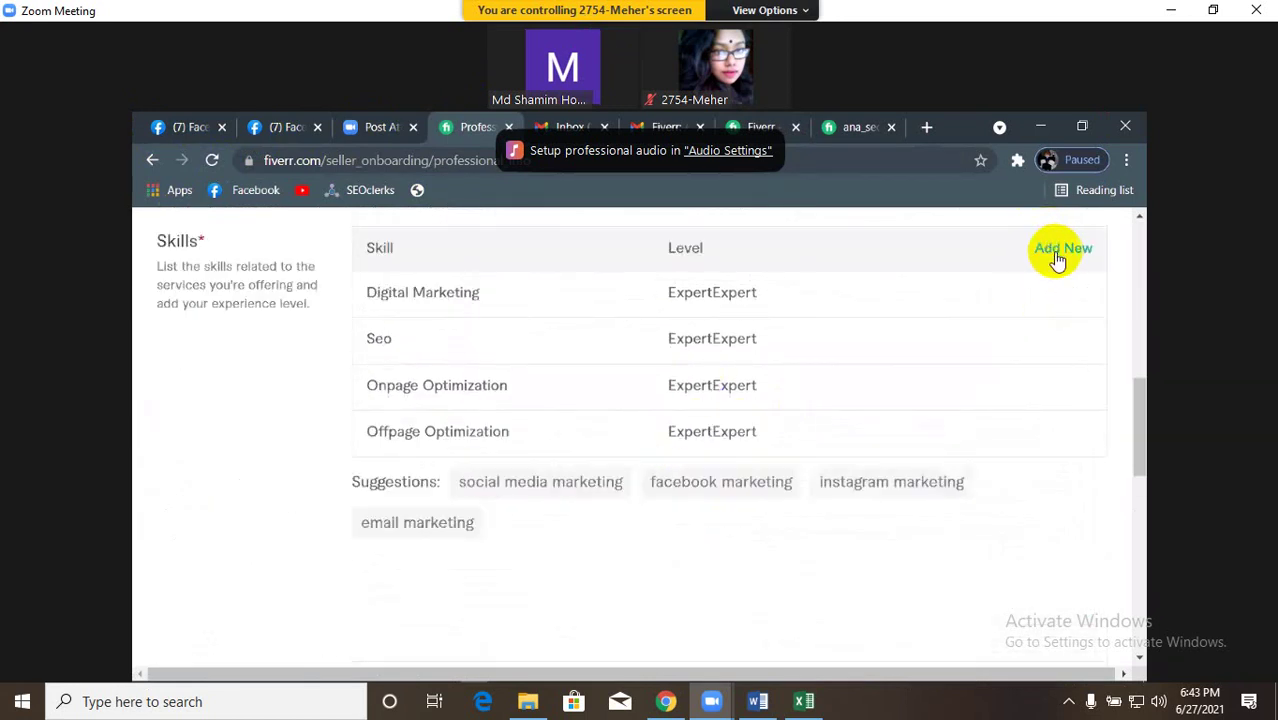
pyautogui.click(1056, 252)
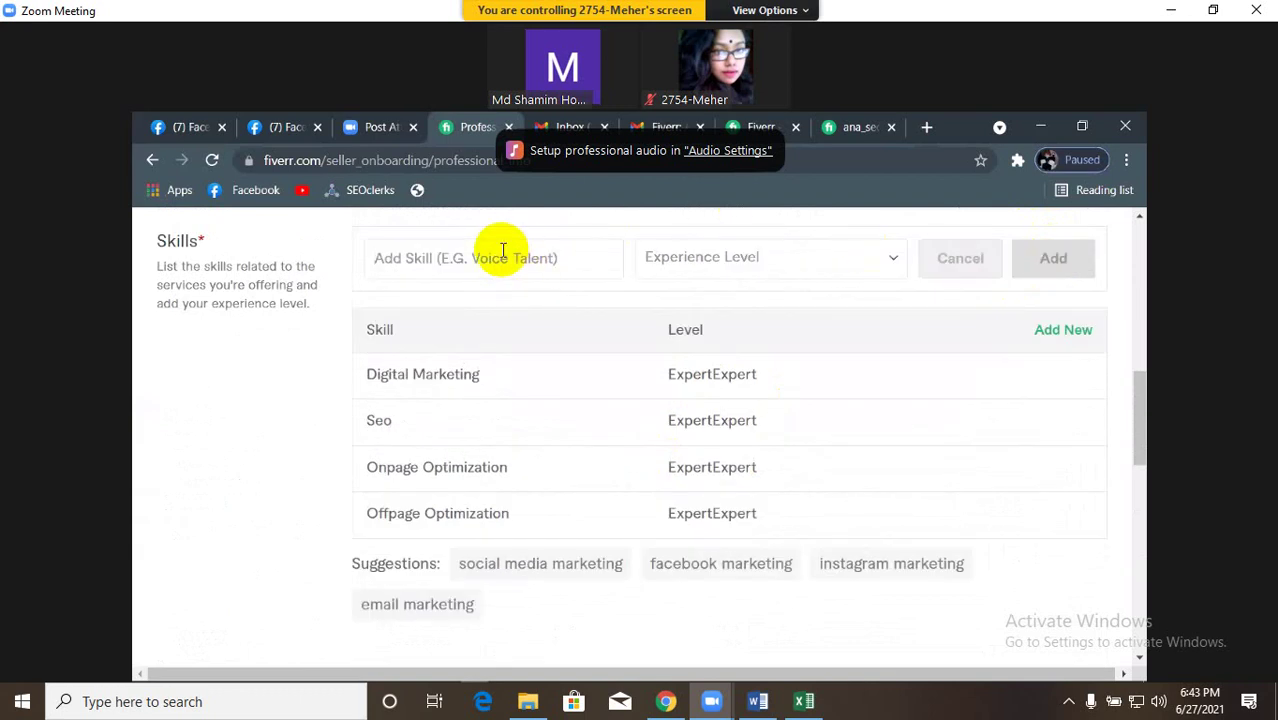
pyautogui.write('Backlinks')
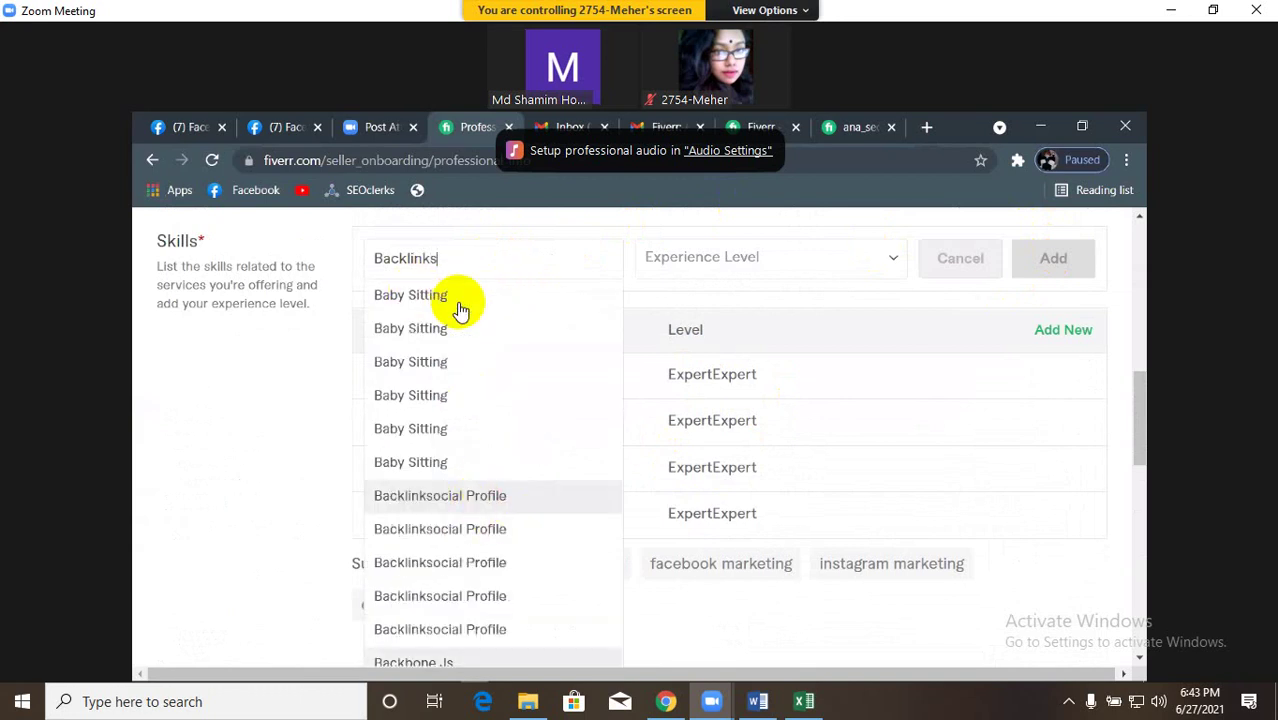
pyautogui.scroll(-2, 285, 520)
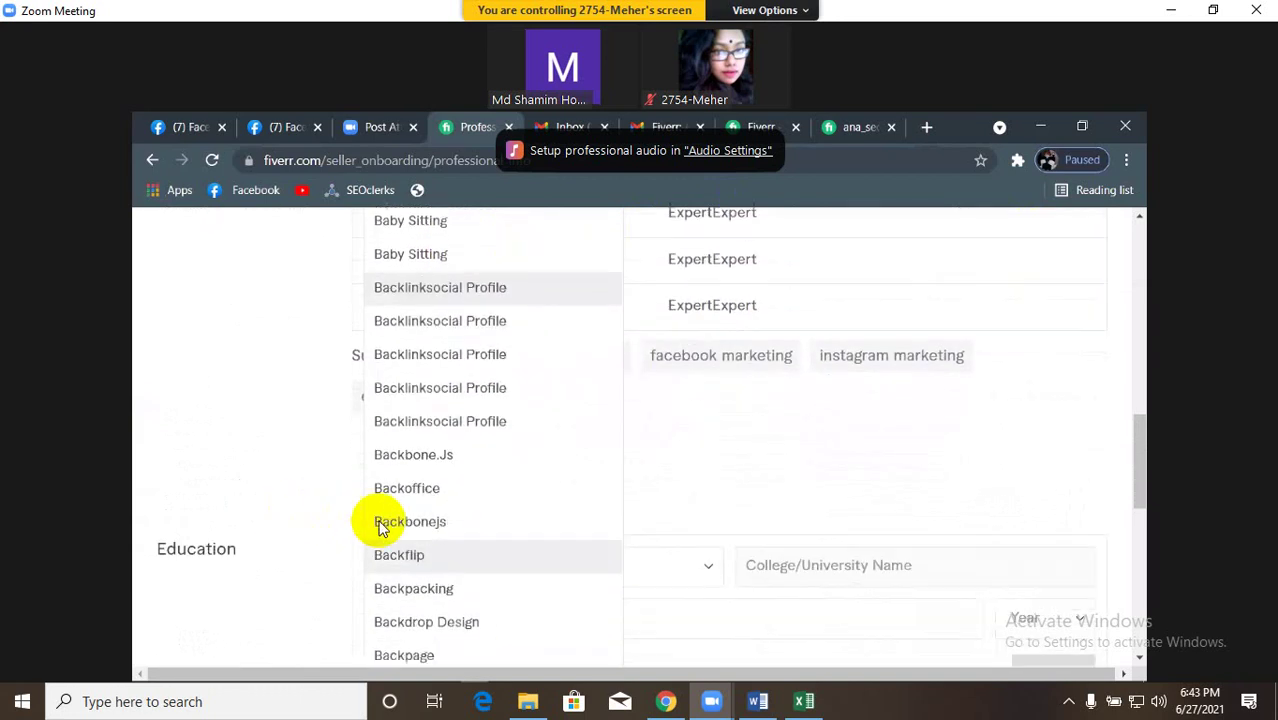
pyautogui.scroll(-2, 380, 528)
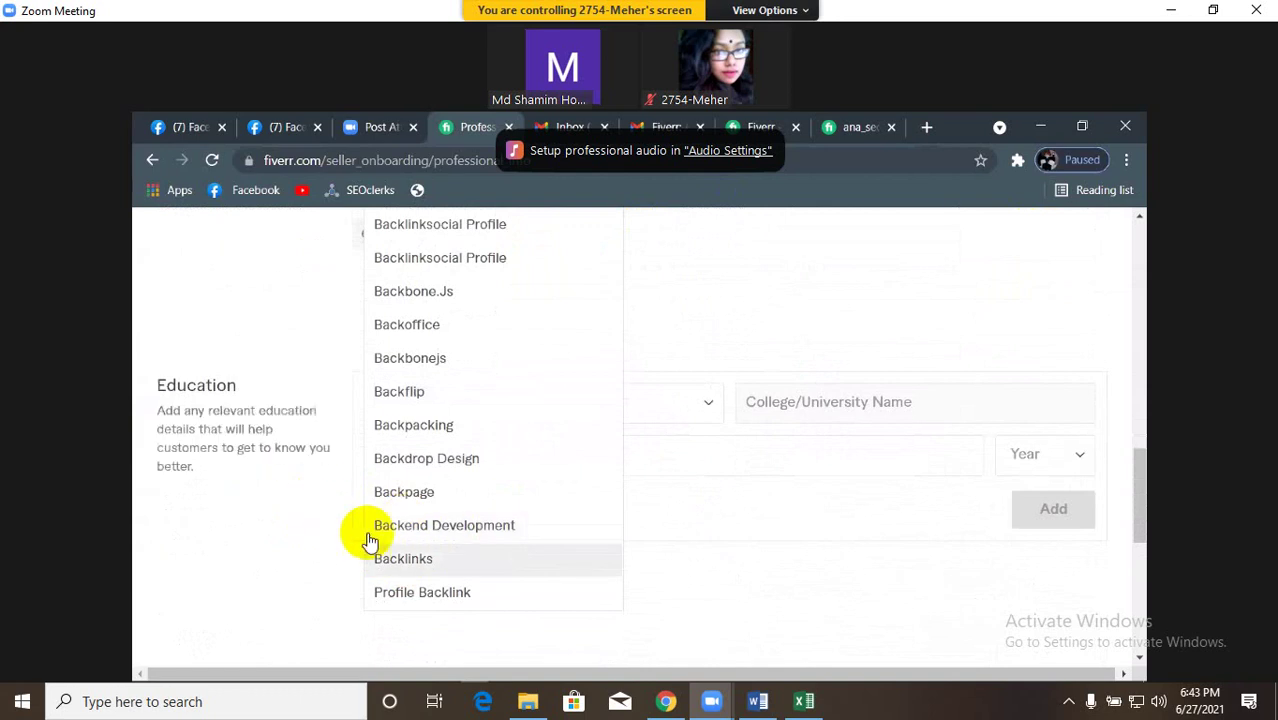
pyautogui.click(410, 559)
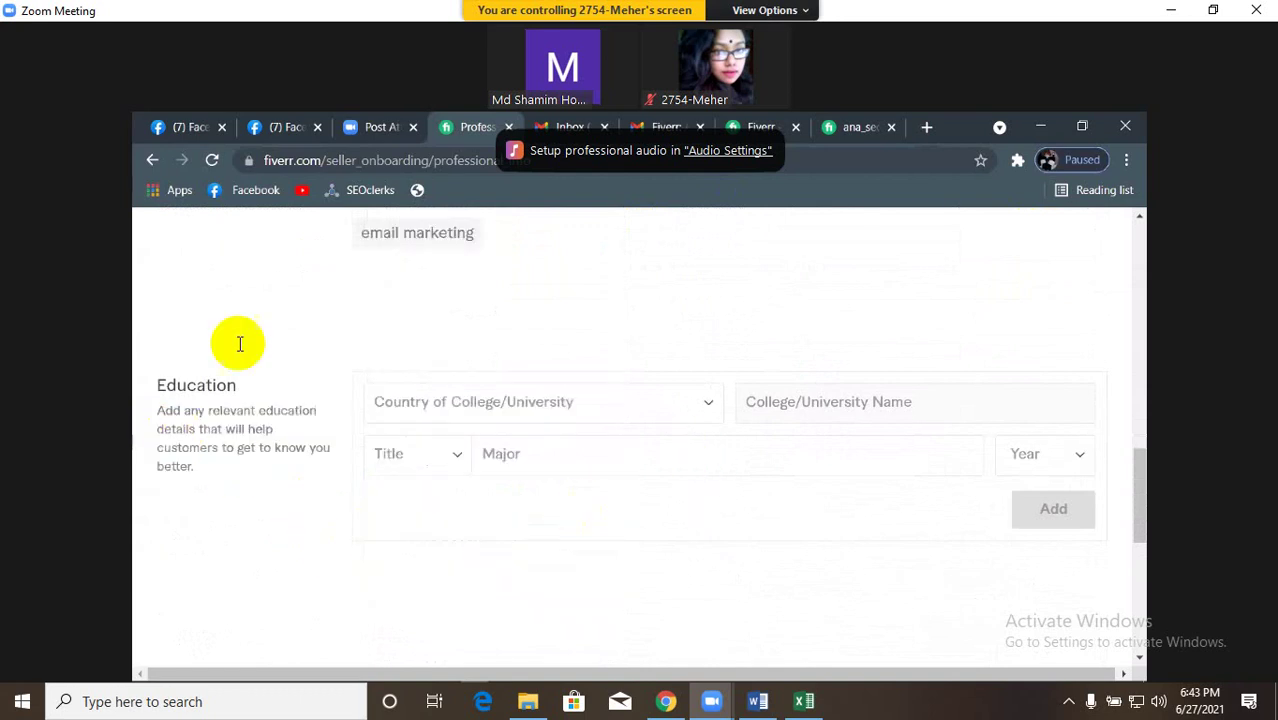
pyautogui.scroll(4, 299, 378)
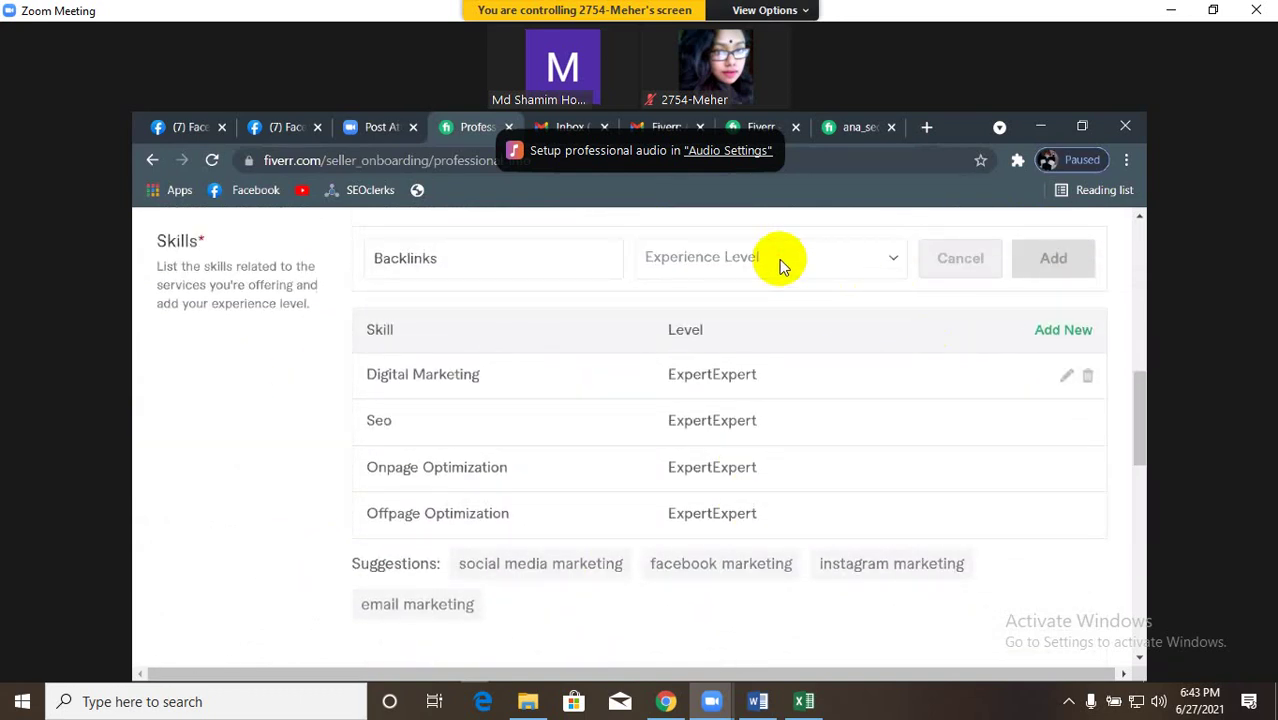
pyautogui.click(779, 259)
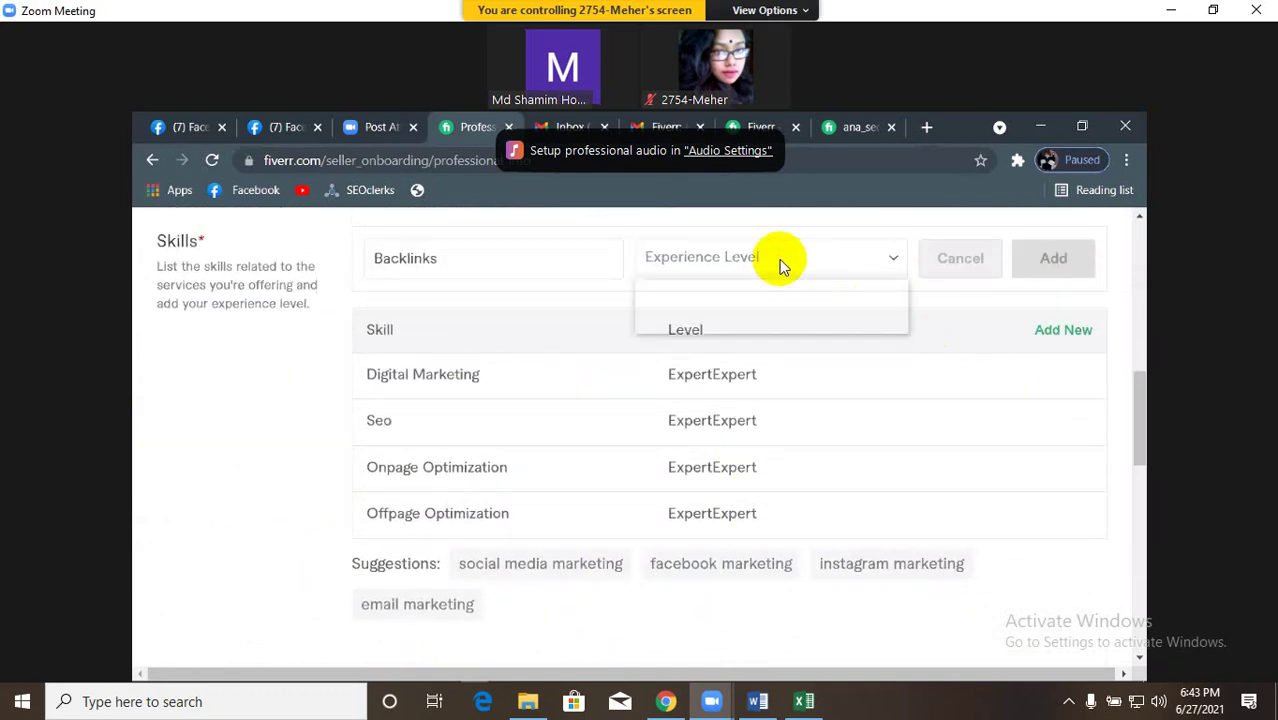
pyautogui.click(1049, 259)
pyautogui.click(1049, 259)
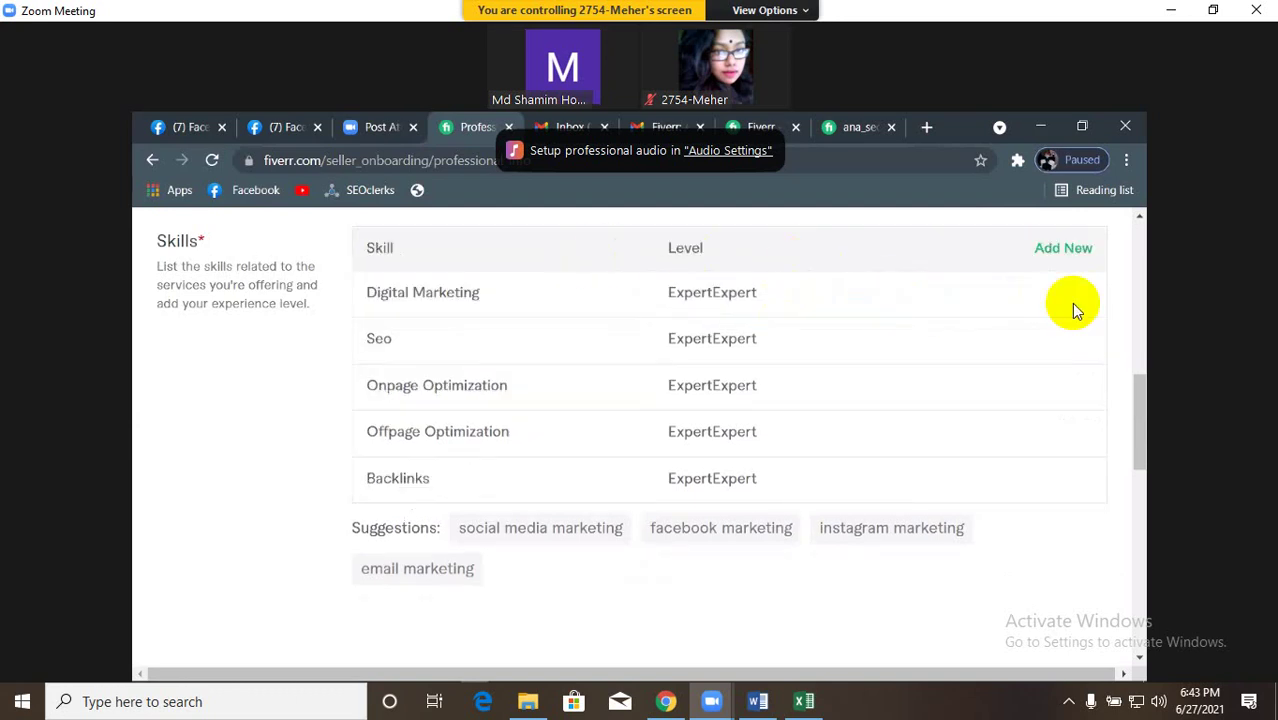
pyautogui.scroll(2, 1080, 320)
pyautogui.click(1050, 440)
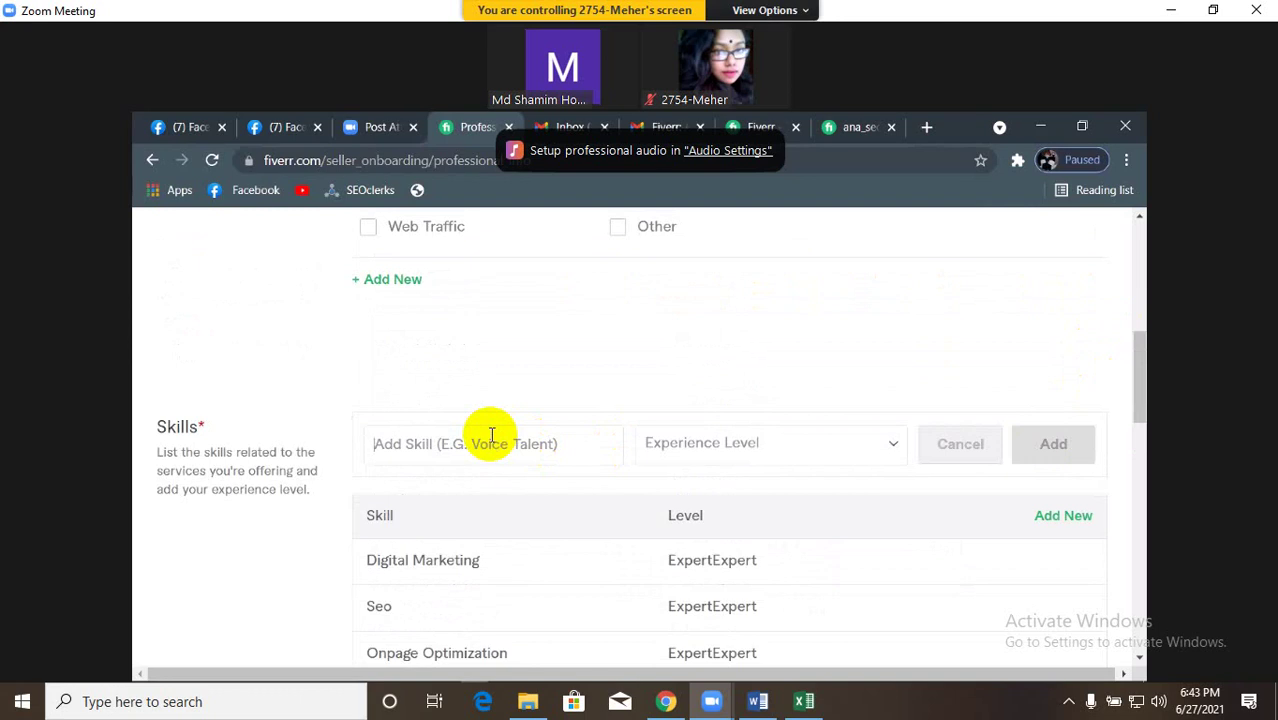
# Step: Choose Guest Posting from the suggestions, add it at Expert level, and open a new skill row
pyautogui.write('Gues')
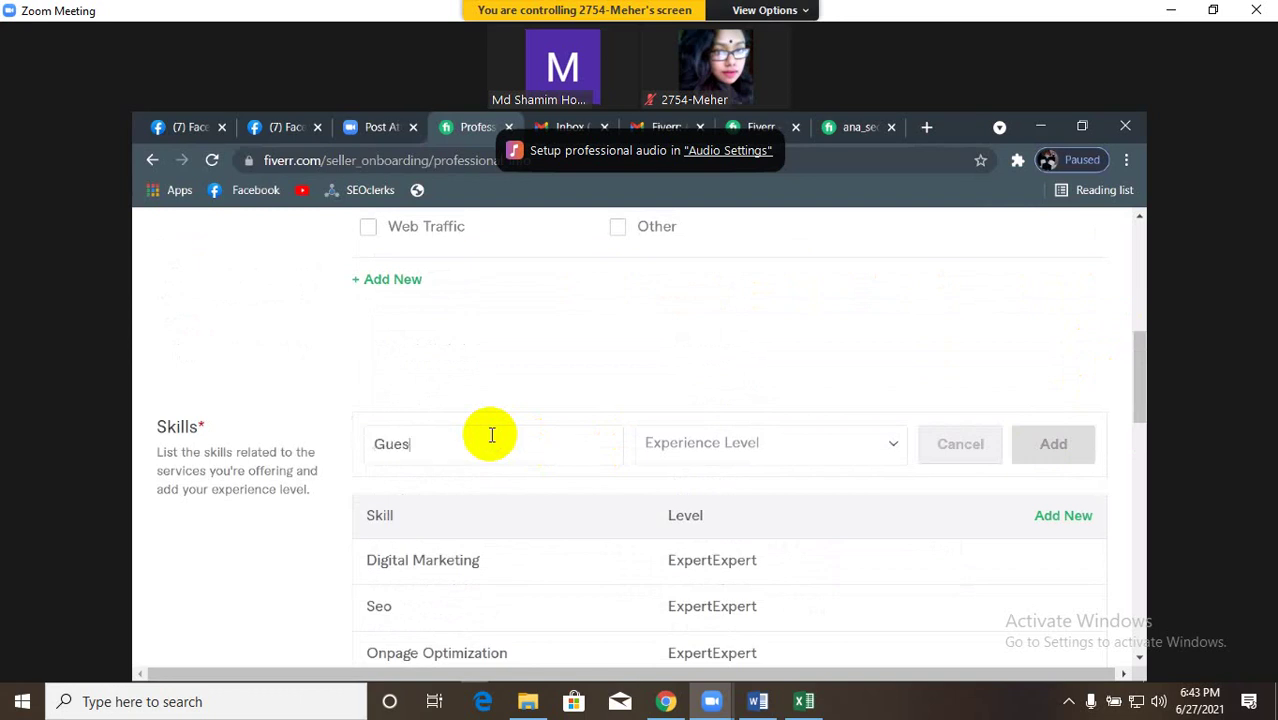
pyautogui.write('t Posting')
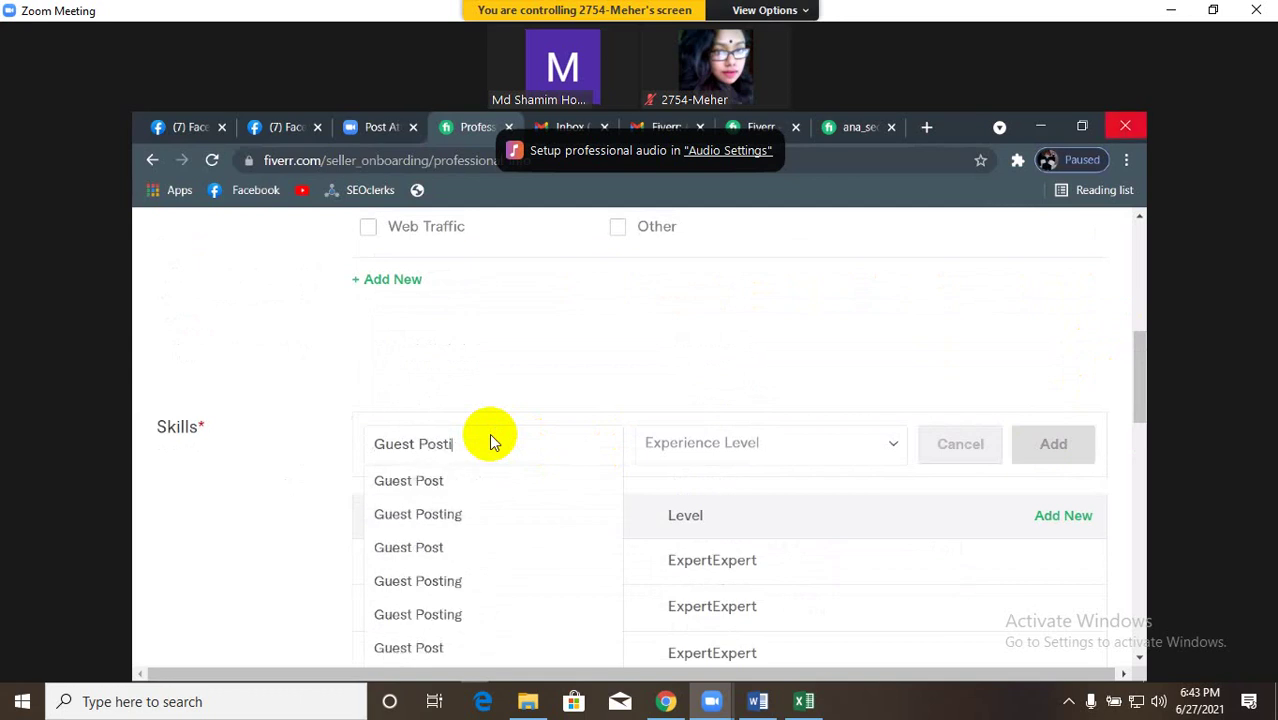
pyautogui.click(422, 514)
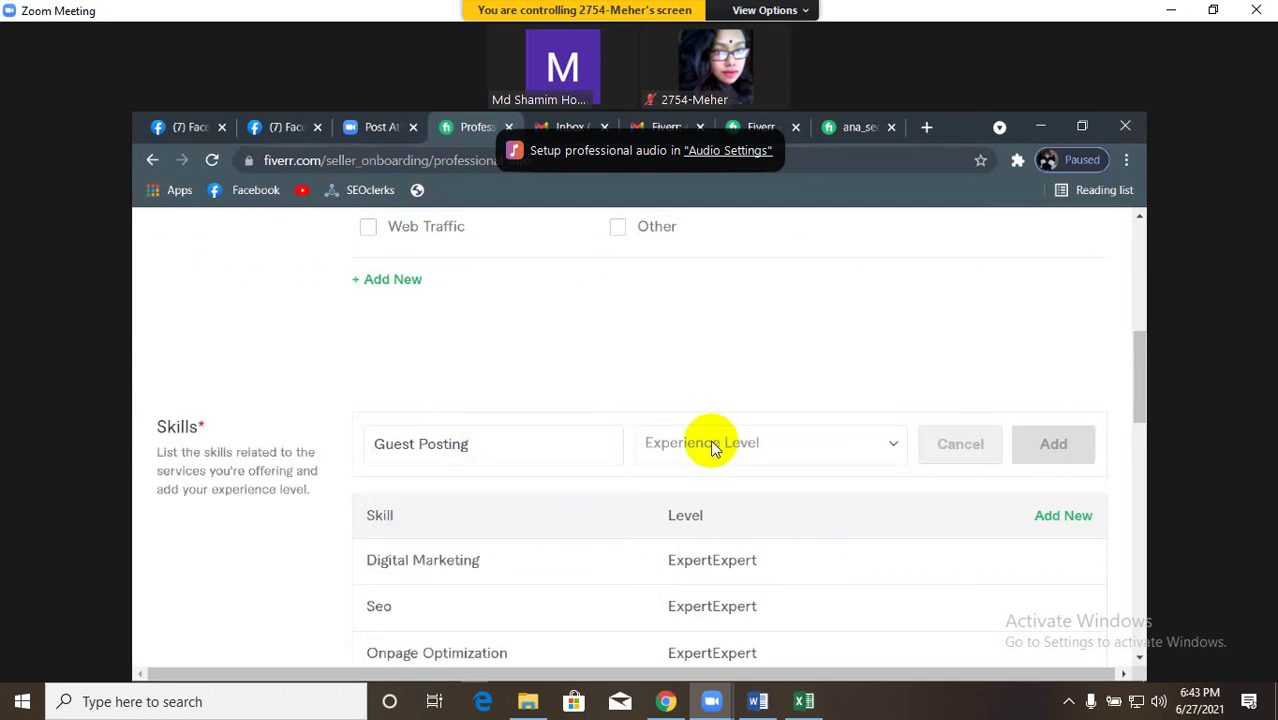
pyautogui.click(807, 446)
pyautogui.scroll(-2, 683, 420)
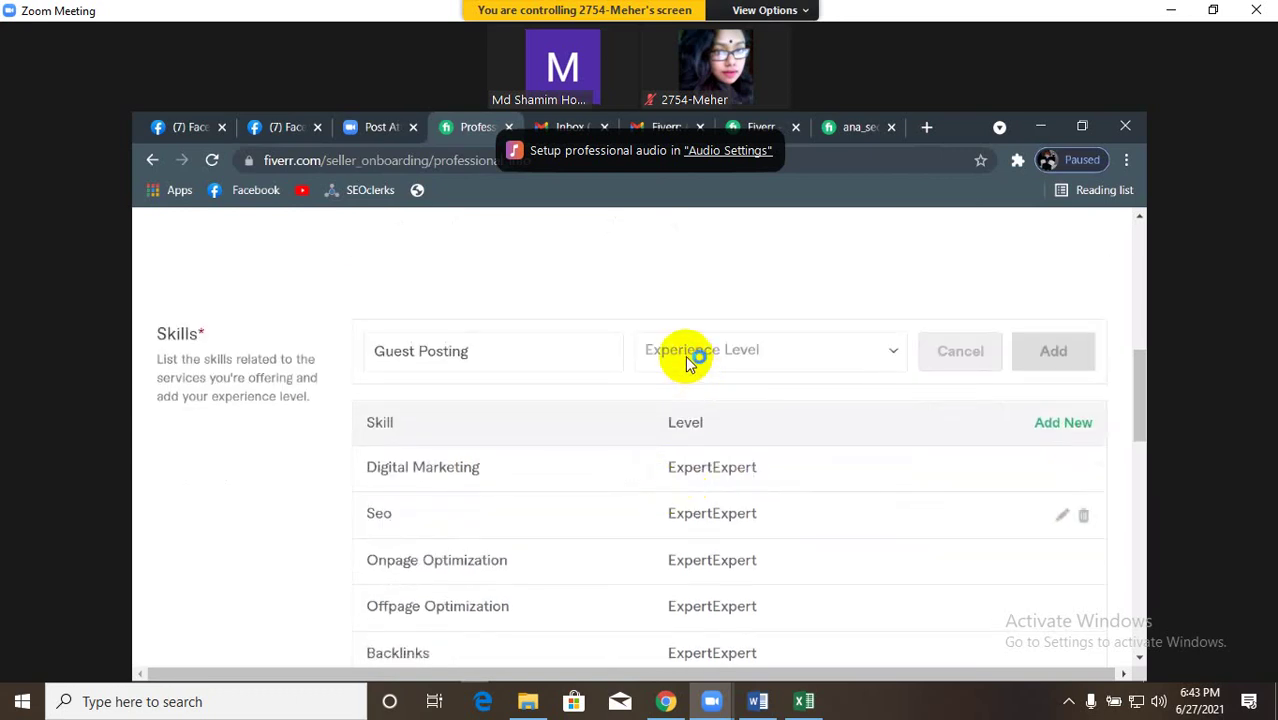
pyautogui.click(688, 360)
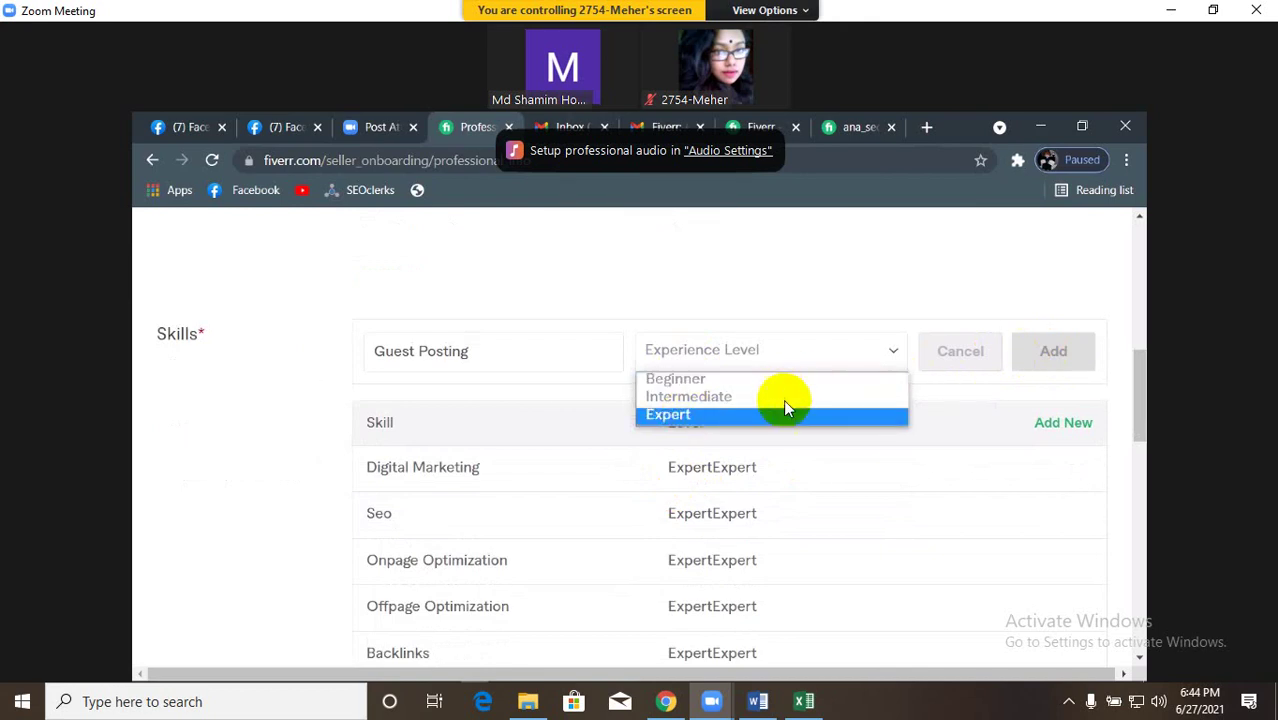
pyautogui.click(679, 413)
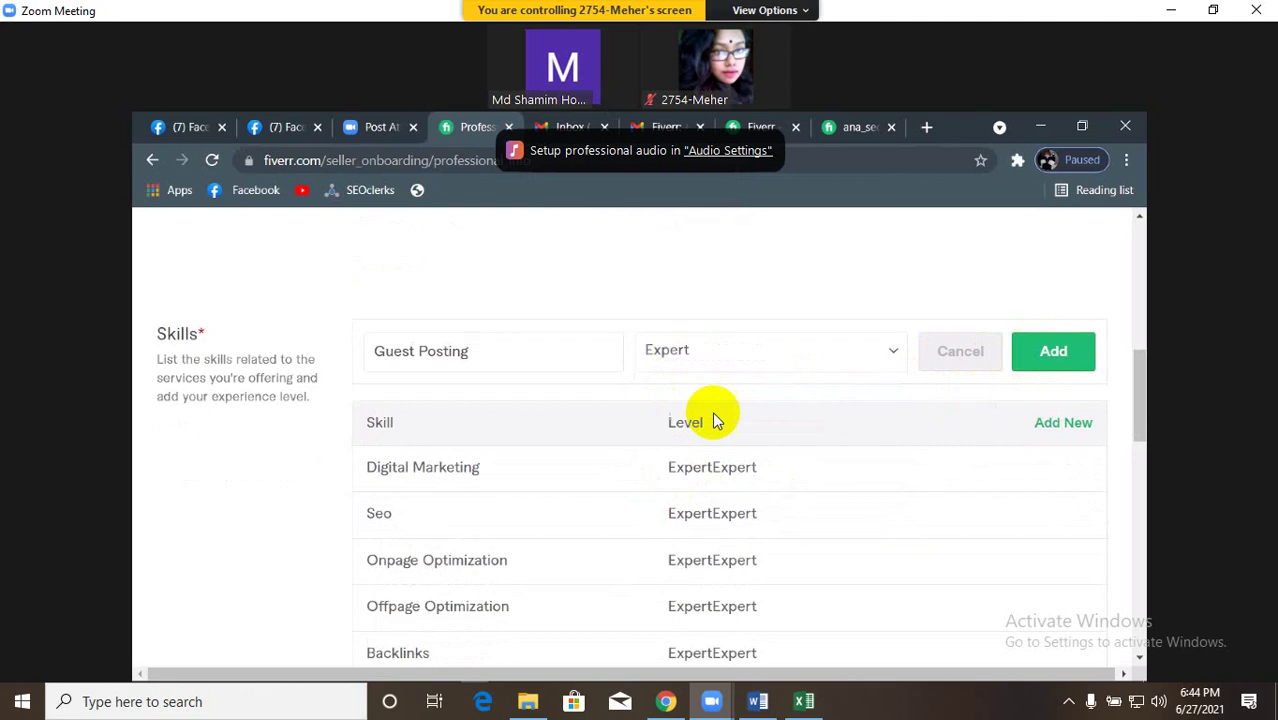
pyautogui.click(1050, 360)
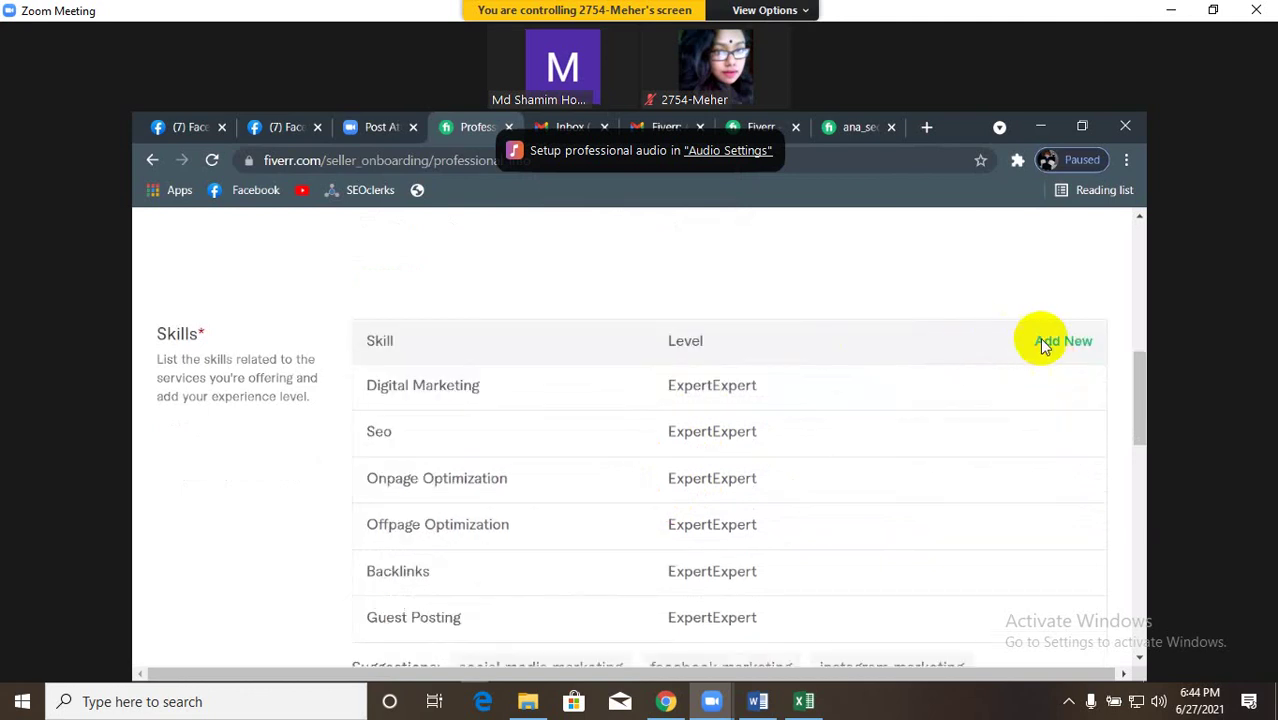
pyautogui.click(1050, 345)
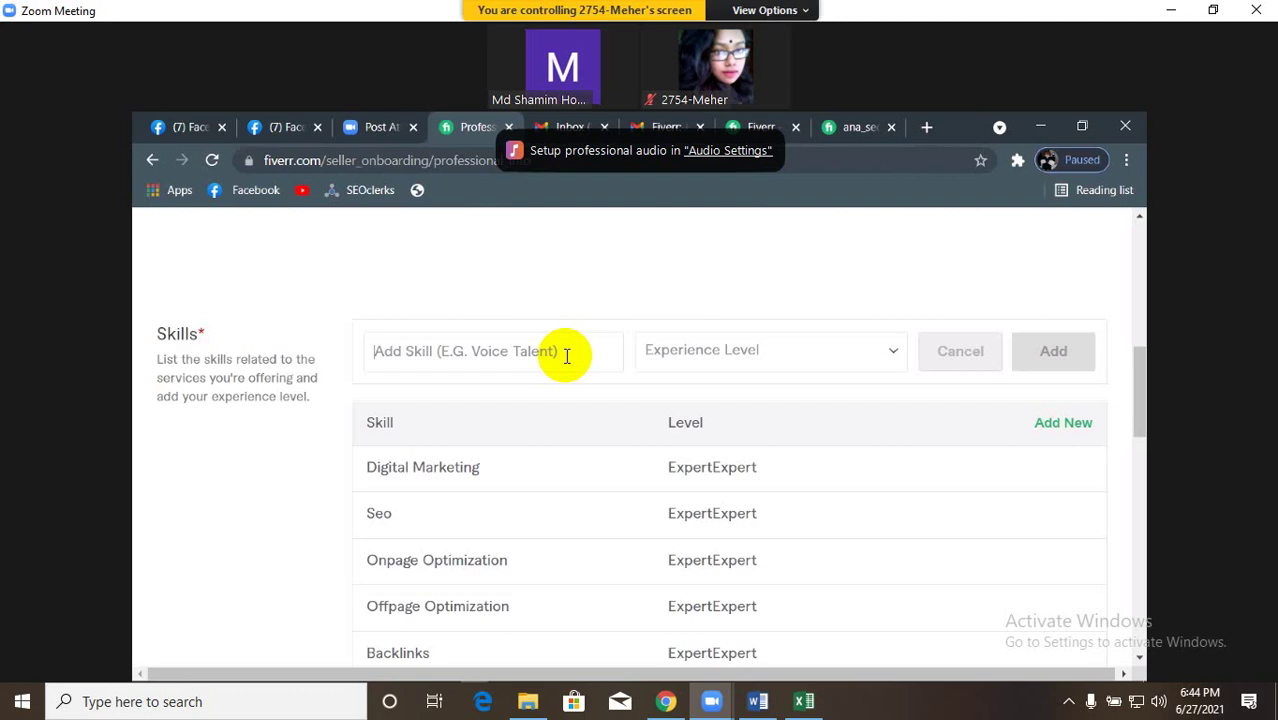
# Step: Add Seo Keyword Research from the suggestions as an Expert skill
pyautogui.write('Keyword Res')
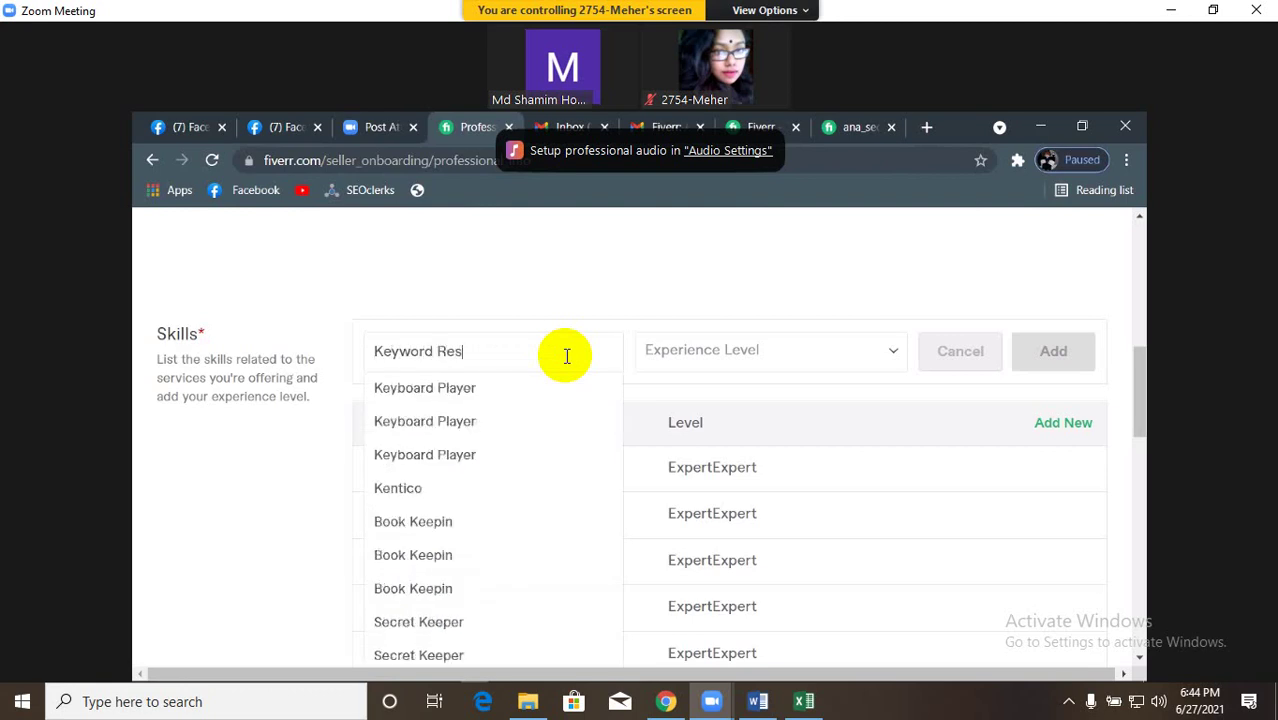
pyautogui.write('earch')
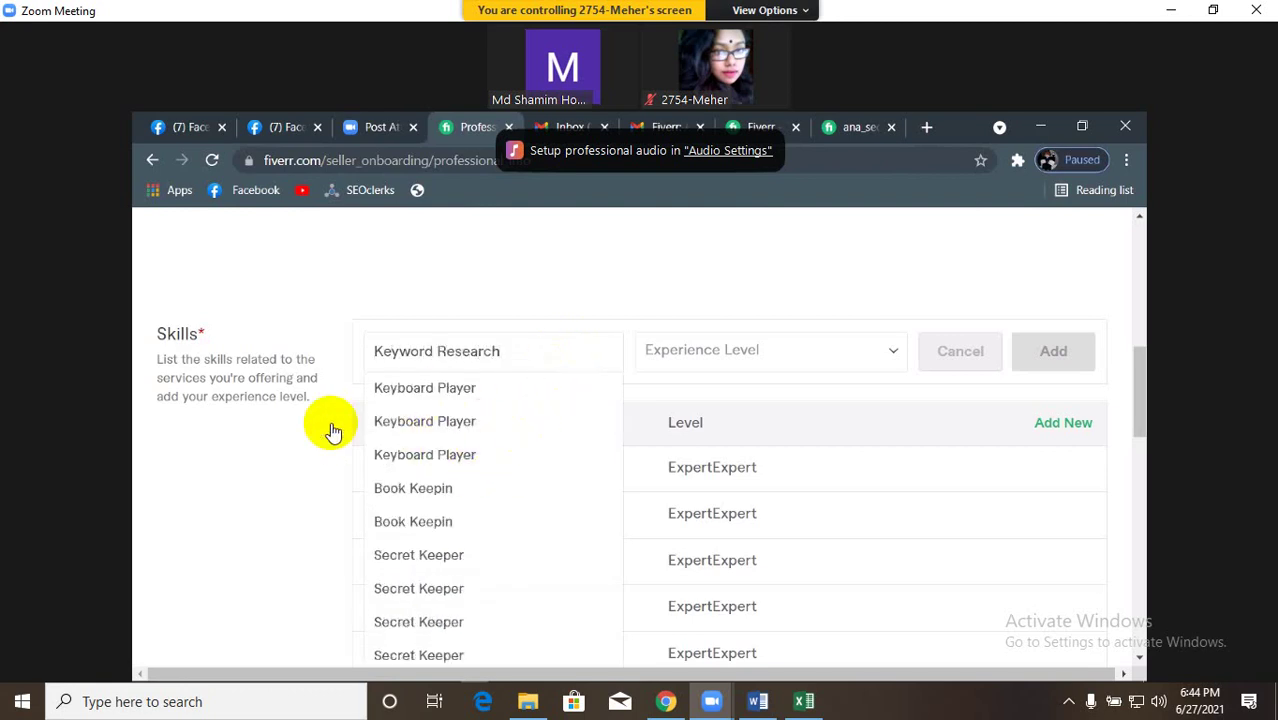
pyautogui.scroll(-2, 310, 445)
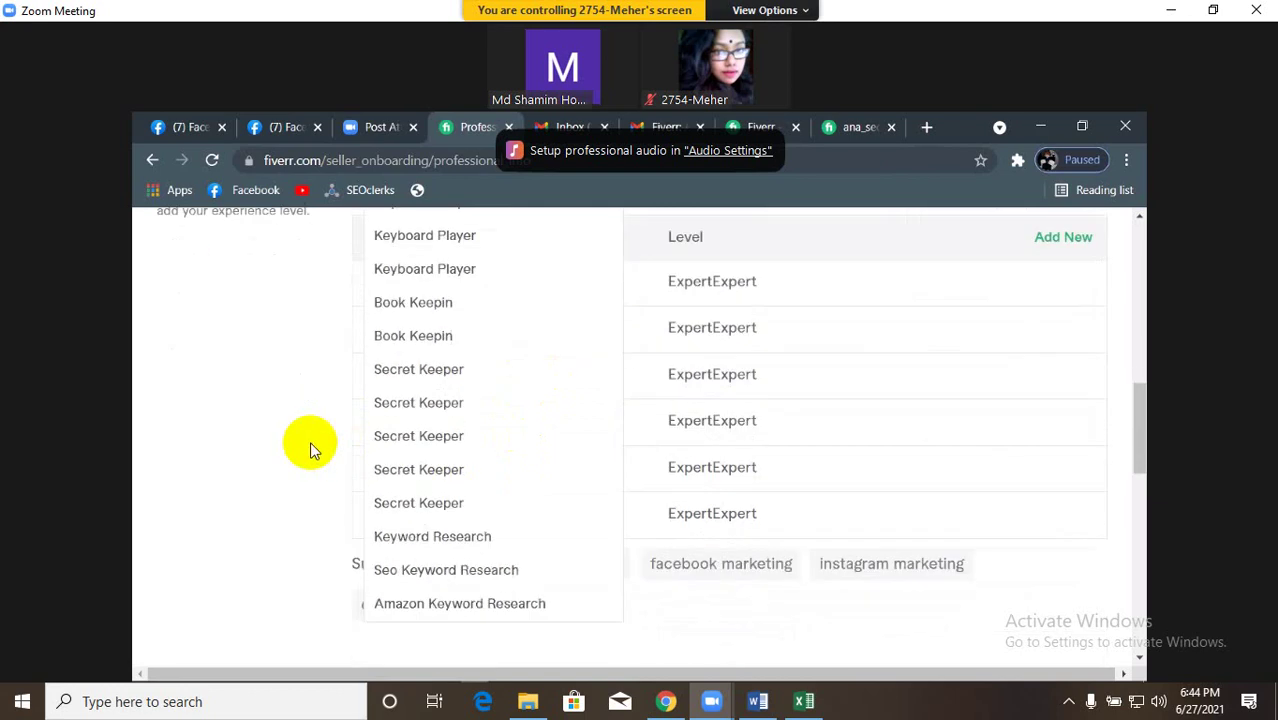
pyautogui.scroll(-2, 422, 443)
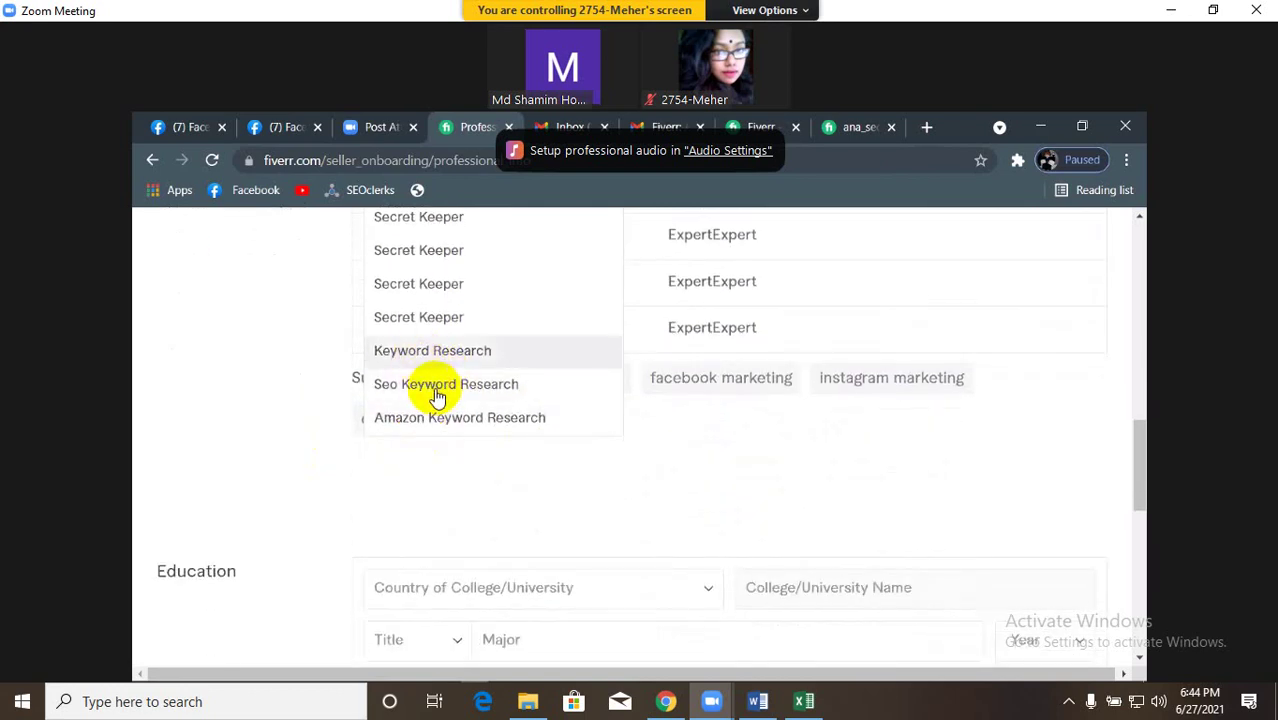
pyautogui.click(315, 400)
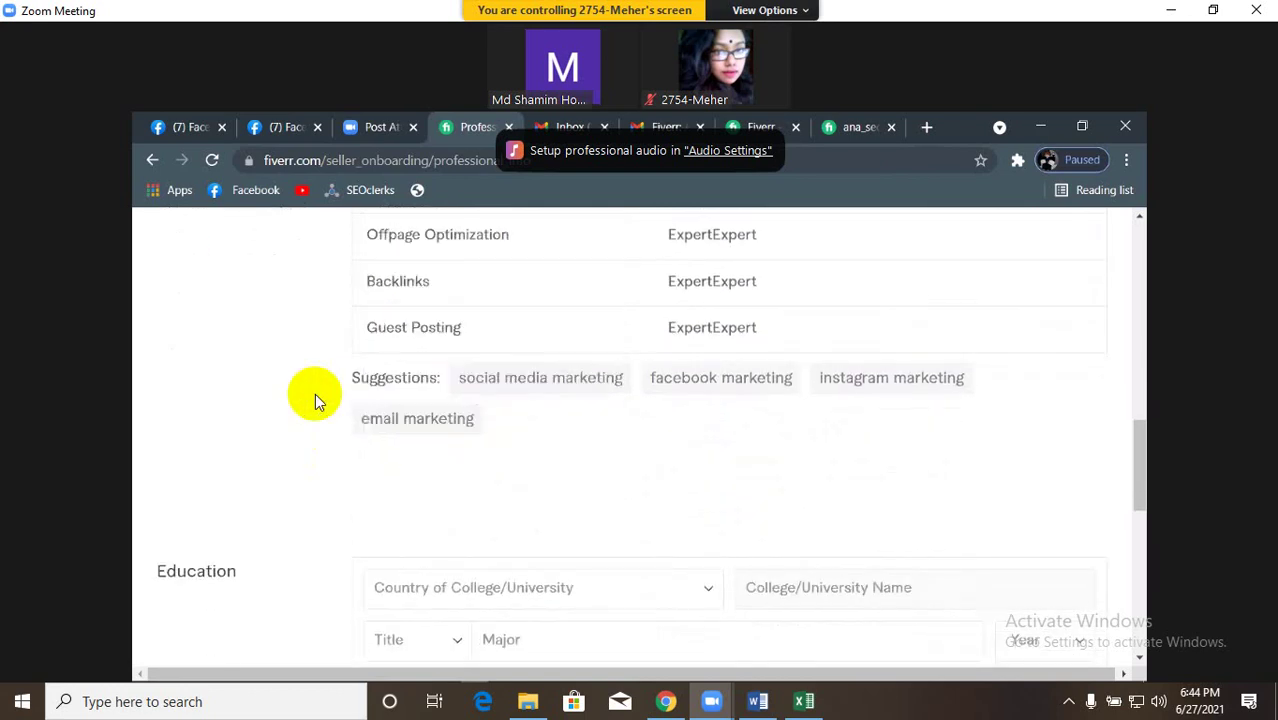
pyautogui.scroll(6, 315, 393)
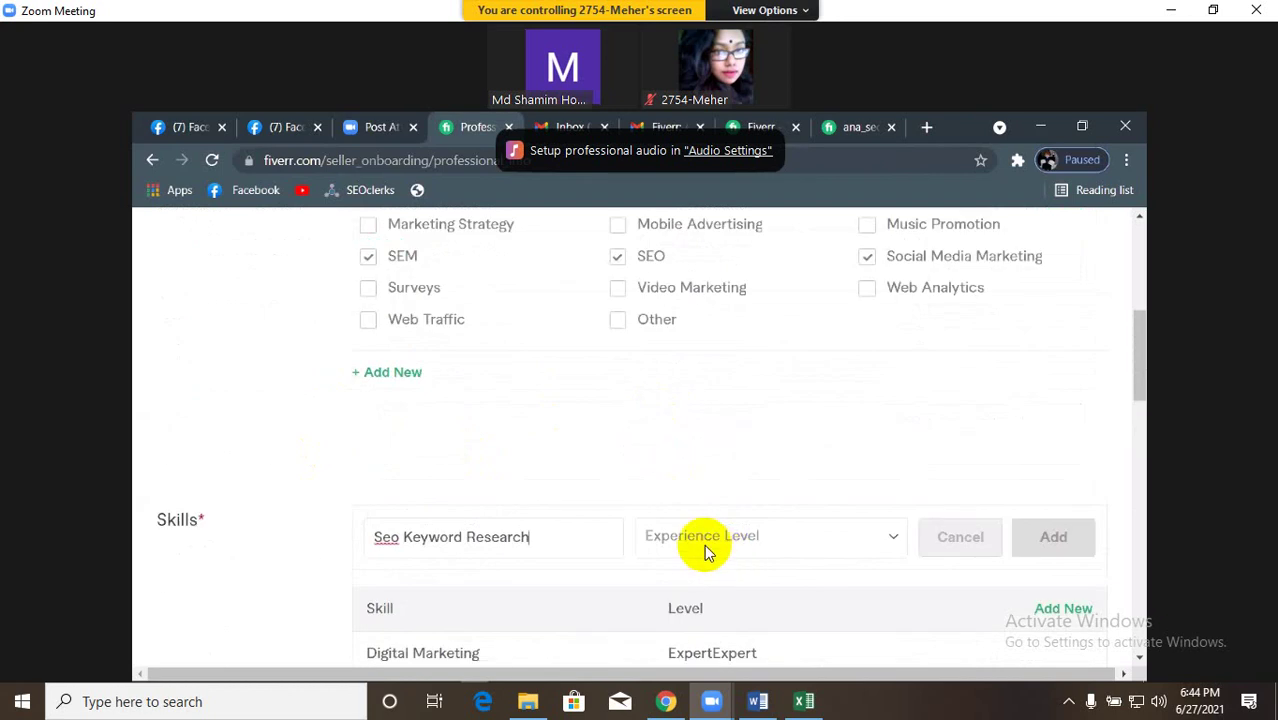
pyautogui.click(704, 544)
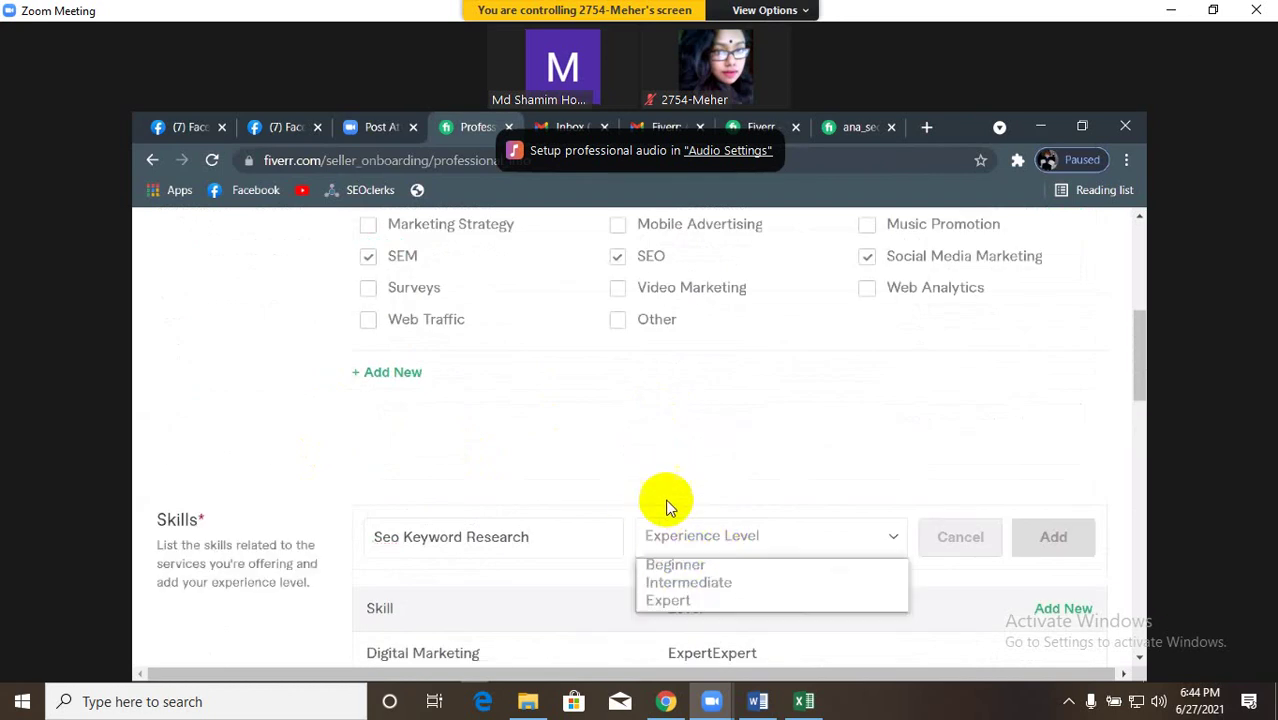
pyautogui.click(655, 600)
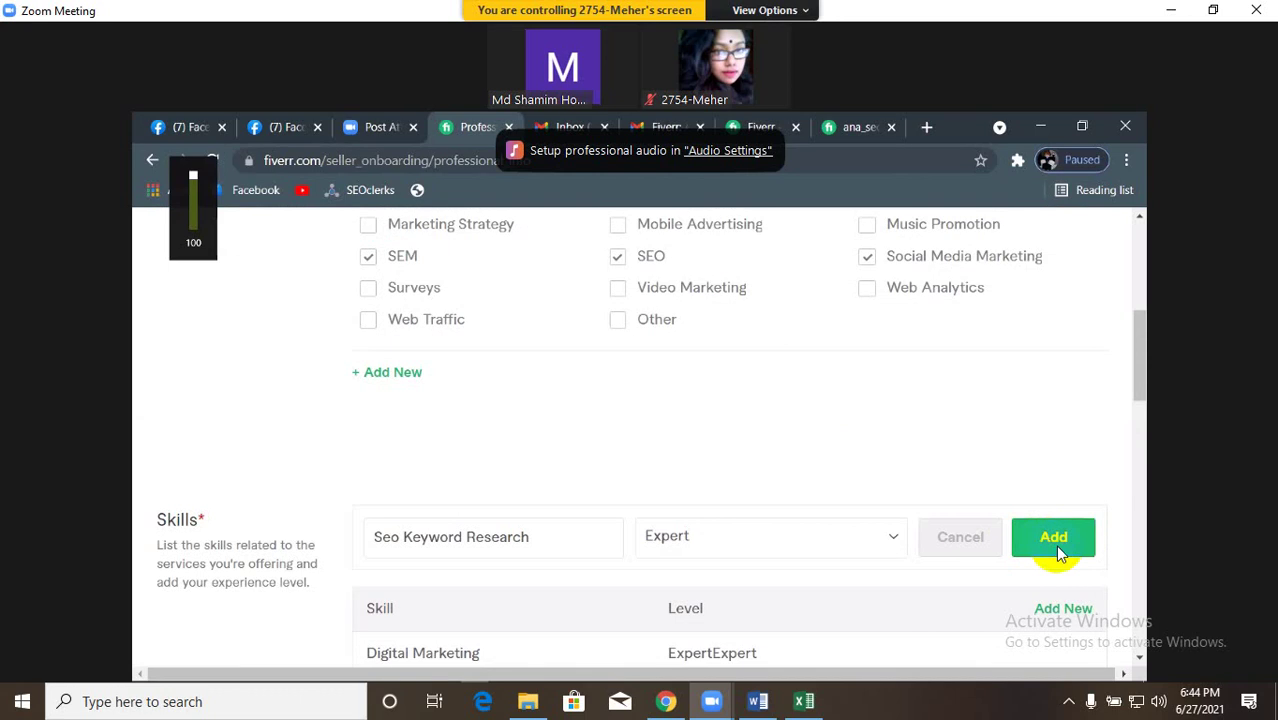
pyautogui.click(1055, 545)
pyautogui.click(1045, 532)
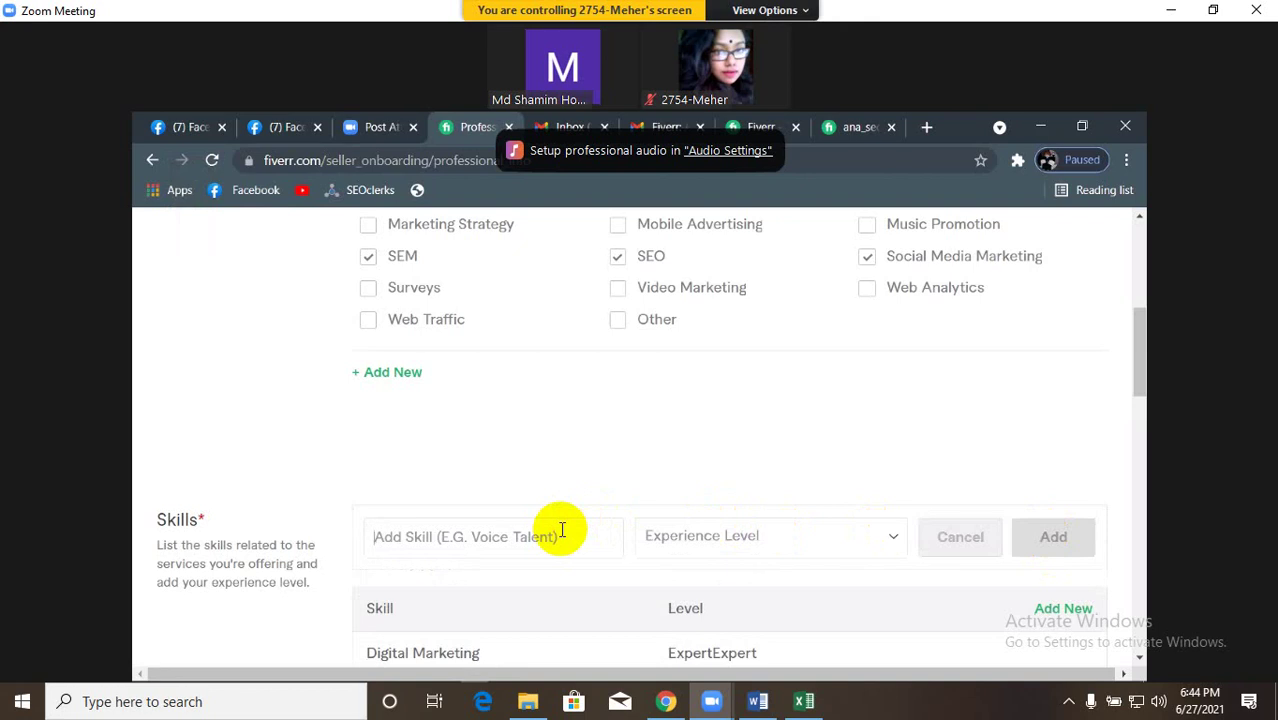
# Step: Add Wordpress Seo from the suggestions at Expert level, leaving an empty skill row
pyautogui.write('W')
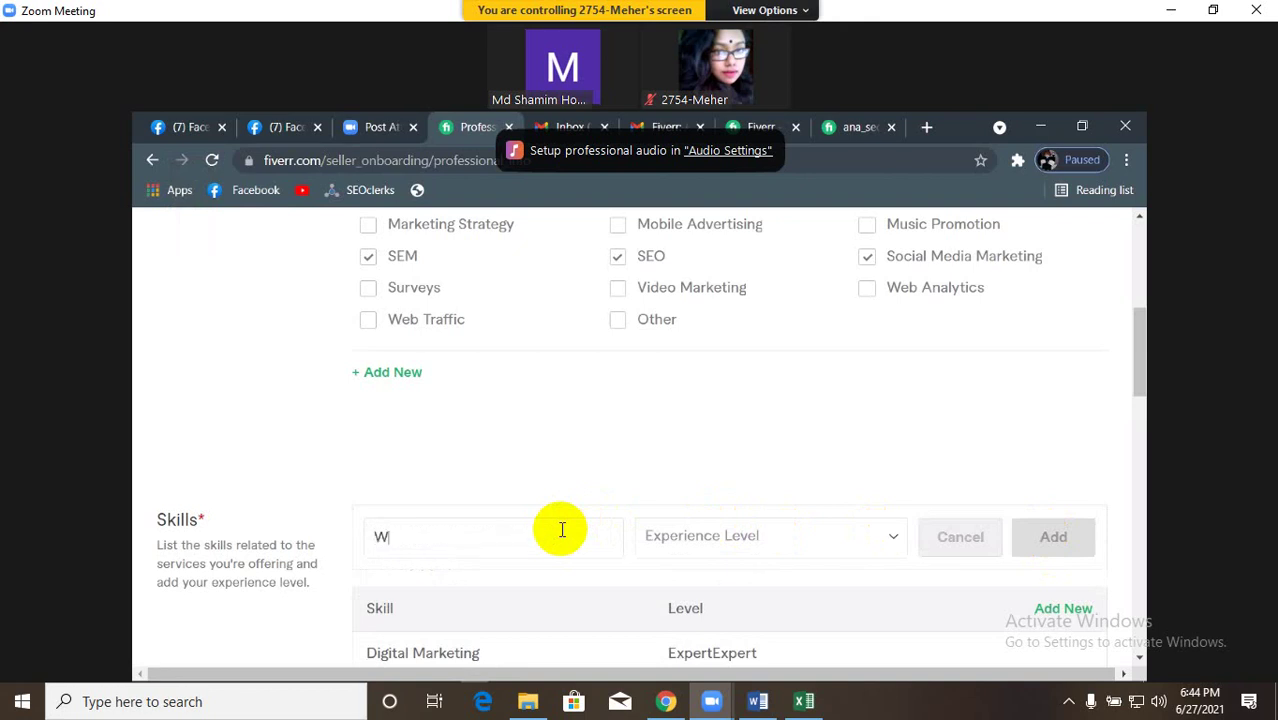
pyautogui.write('ordpress')
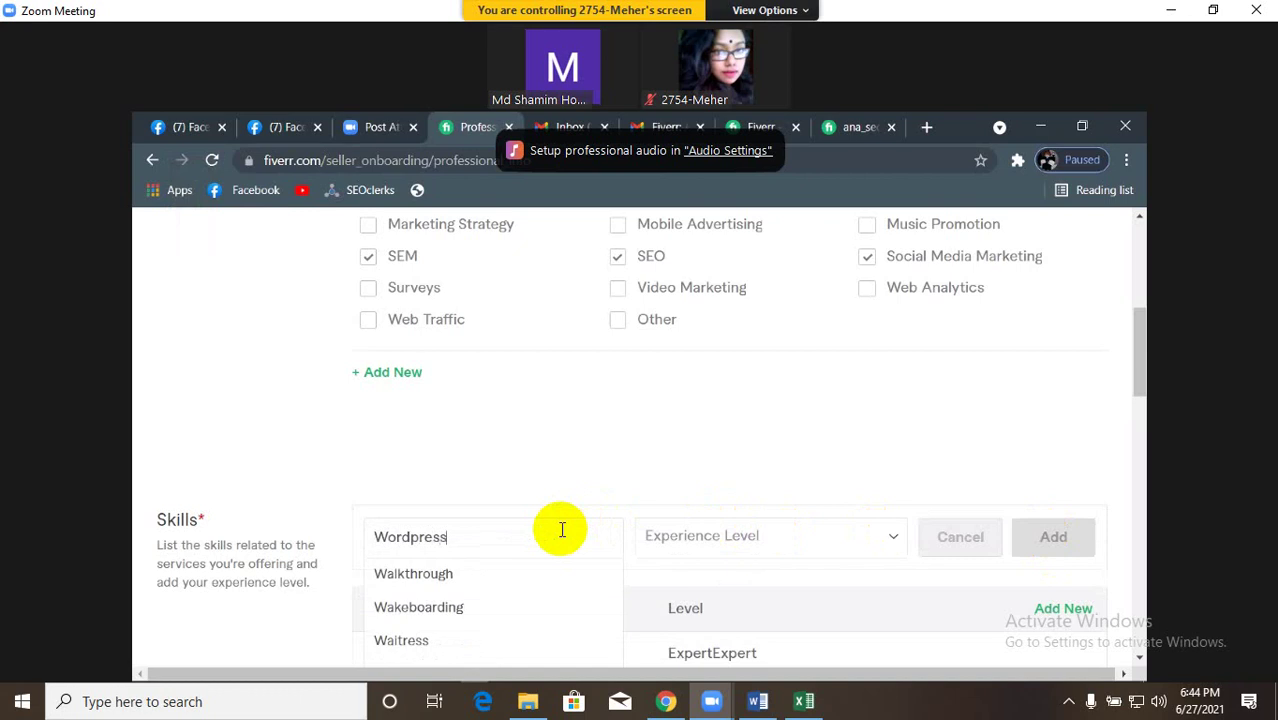
pyautogui.write(' Seo')
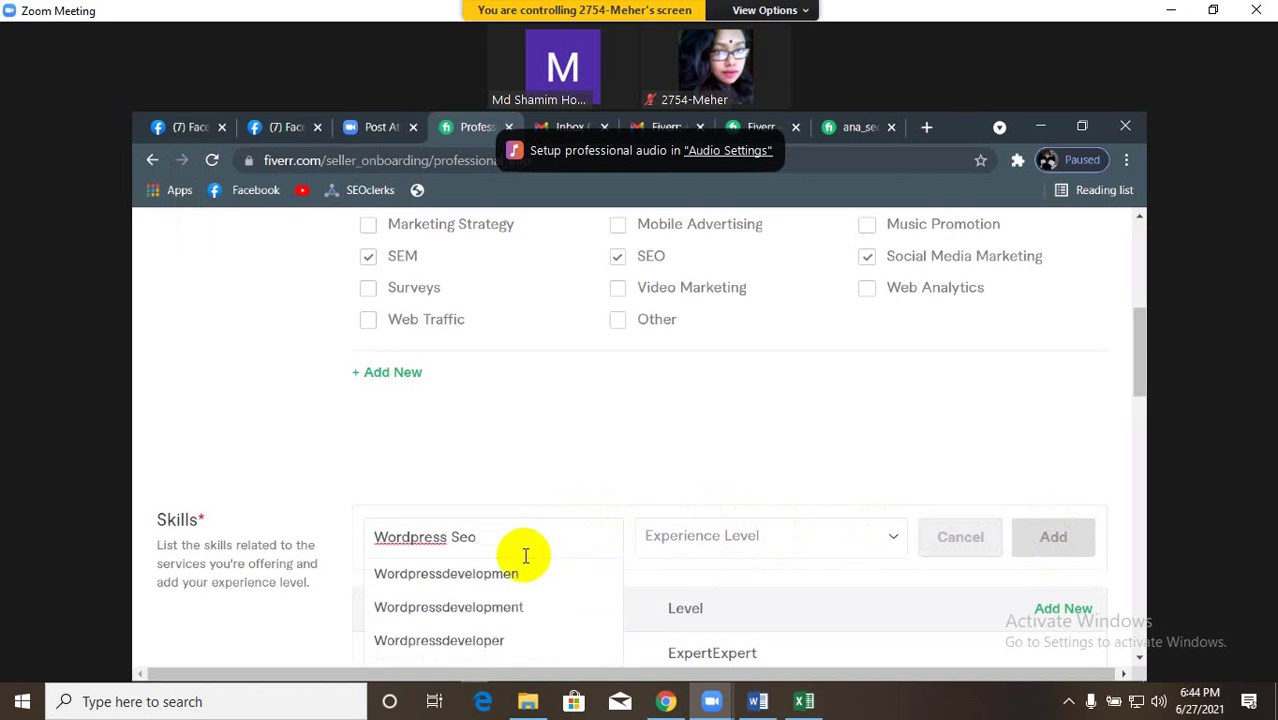
pyautogui.scroll(-1, 450, 556)
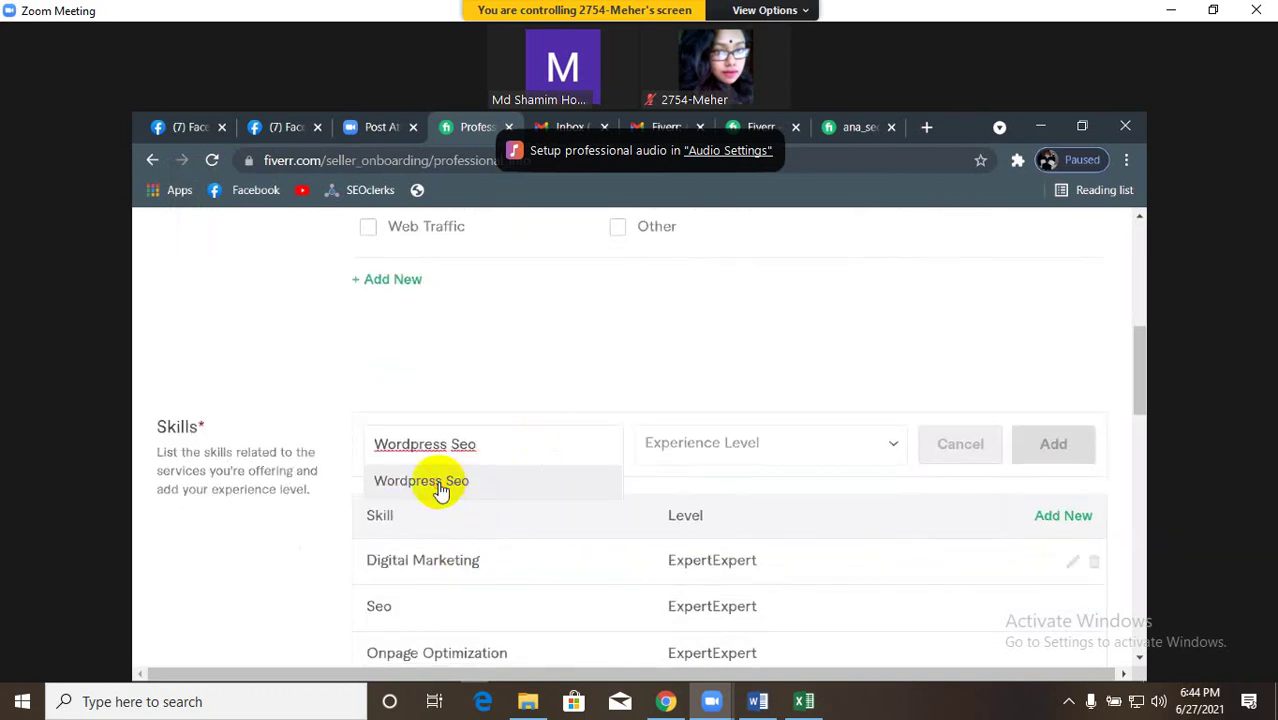
pyautogui.click(456, 481)
pyautogui.click(767, 442)
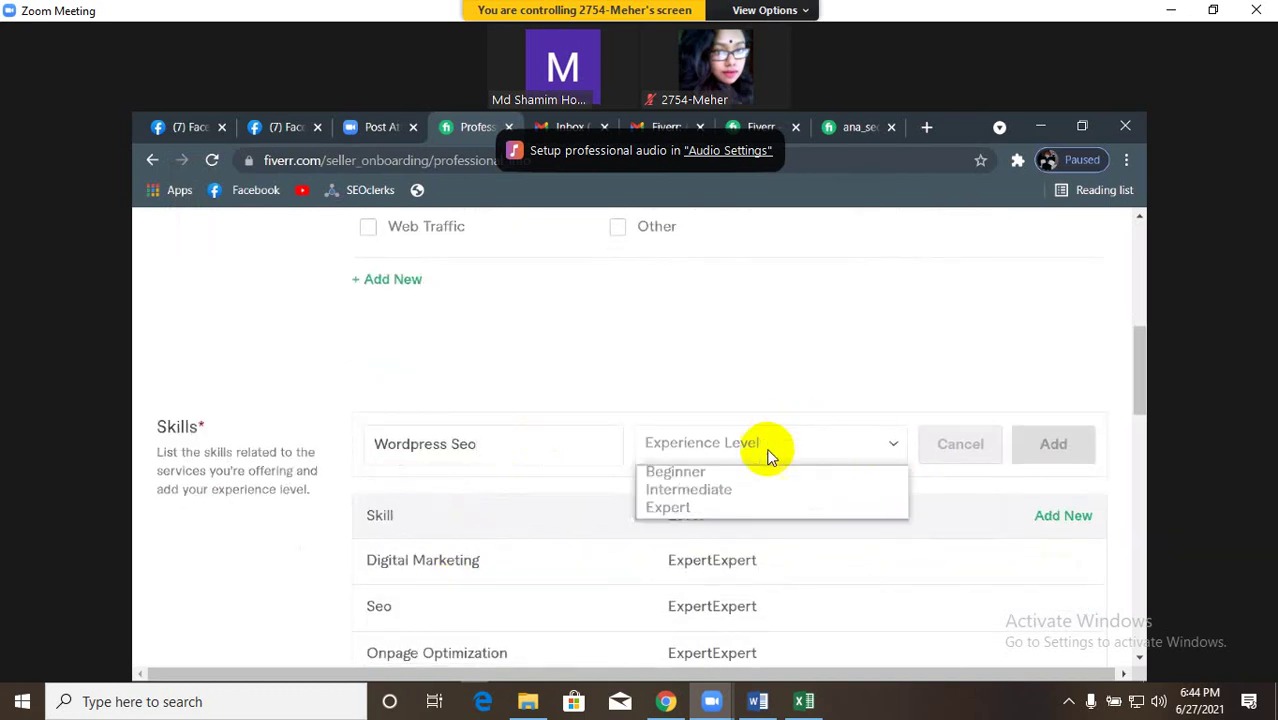
pyautogui.click(676, 506)
pyautogui.click(1040, 452)
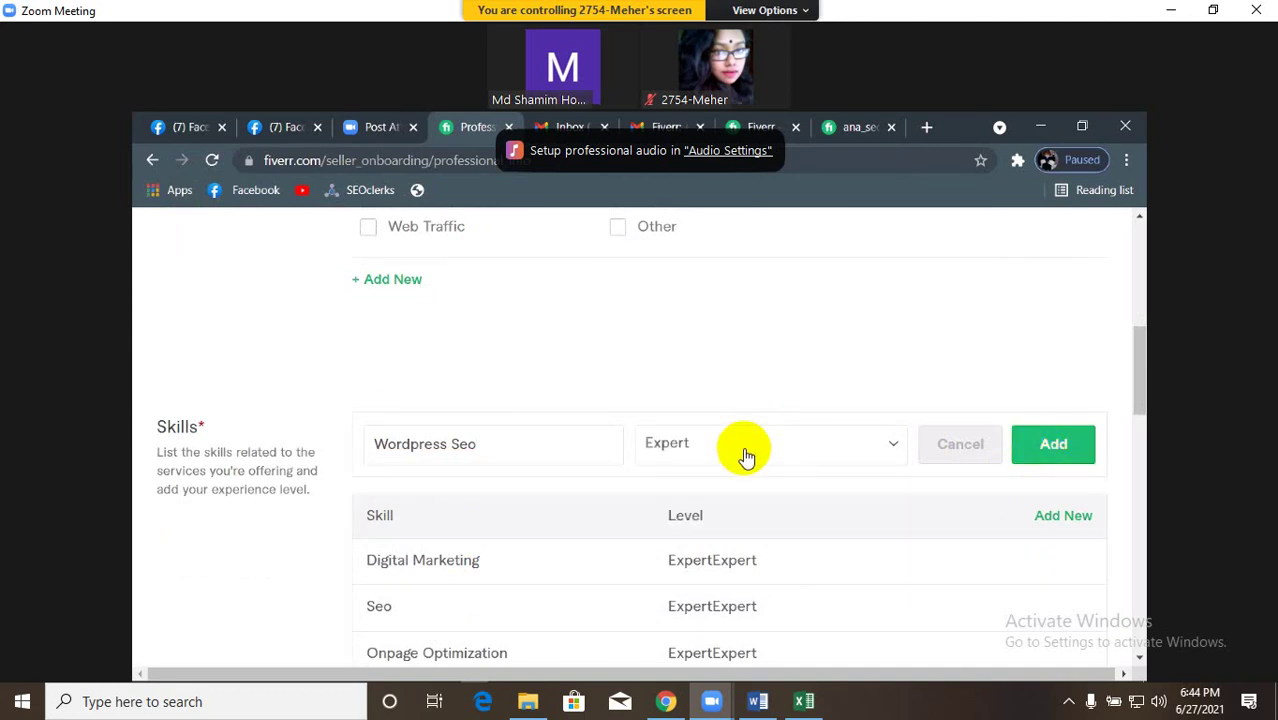
pyautogui.click(1046, 441)
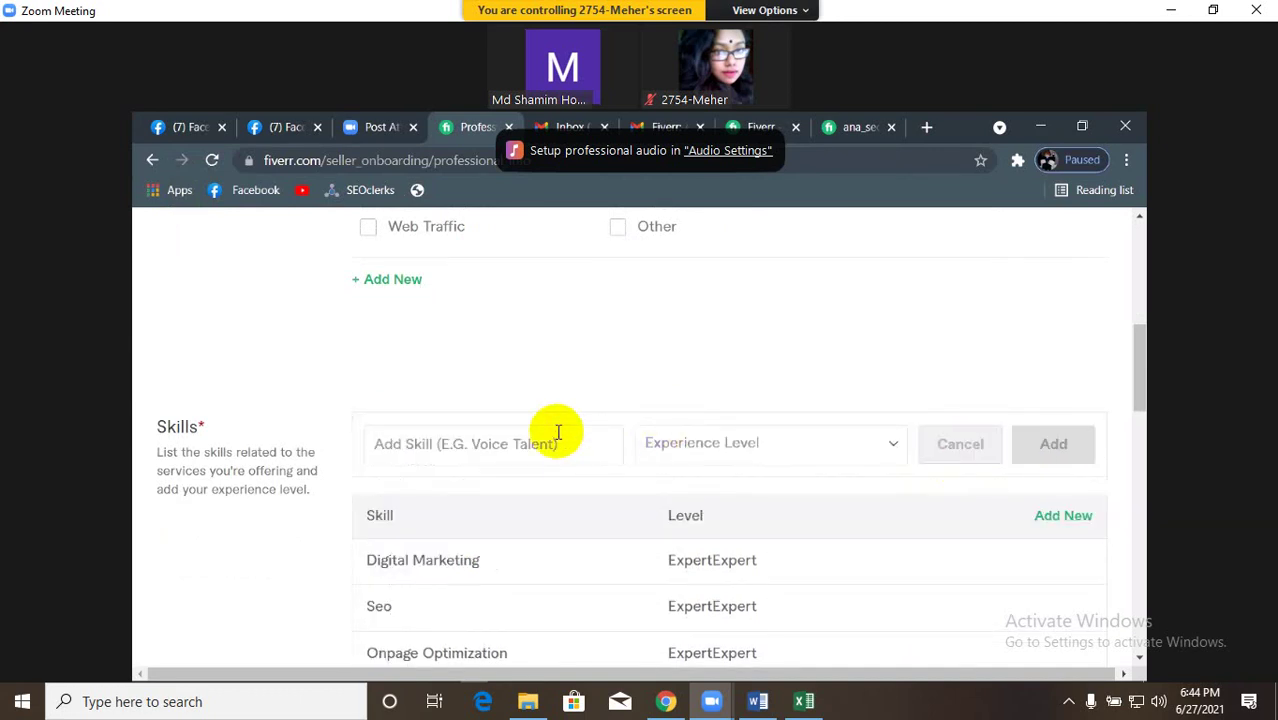
# Step: Type 'Local Seo' as a skill, then reload the Professional Info page to discard it
pyautogui.write('L')
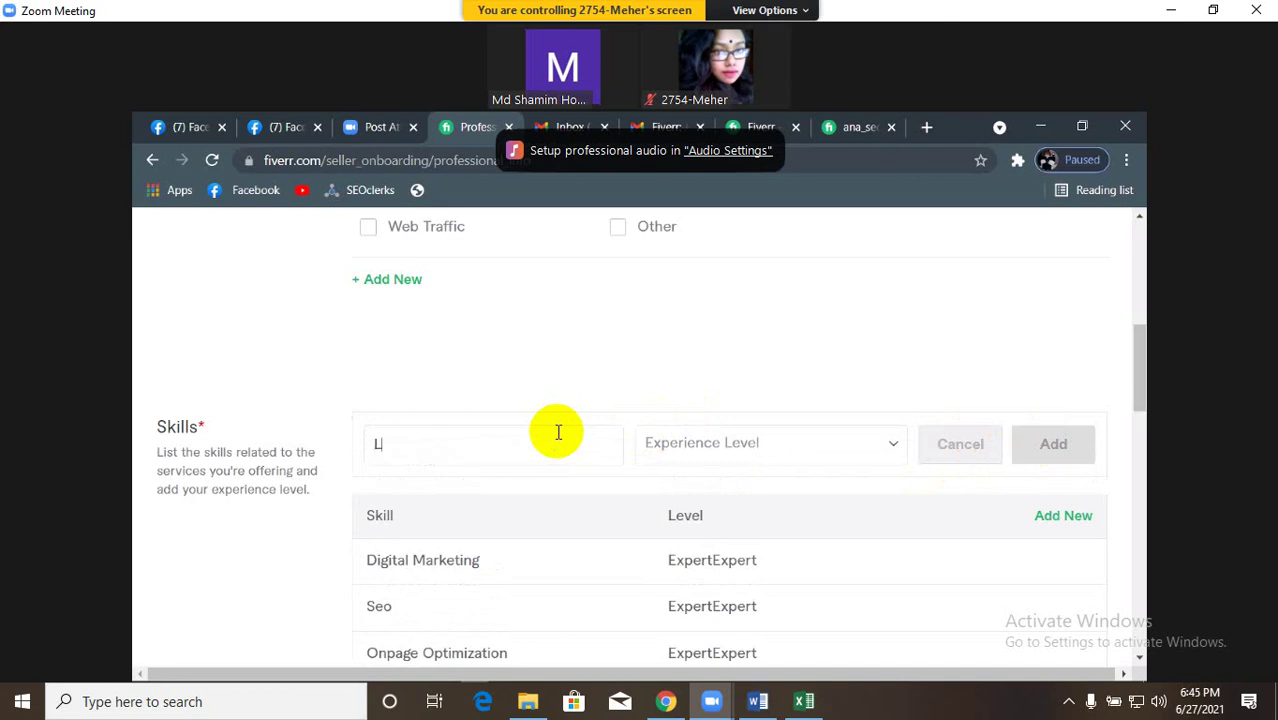
pyautogui.write('ocal Seo')
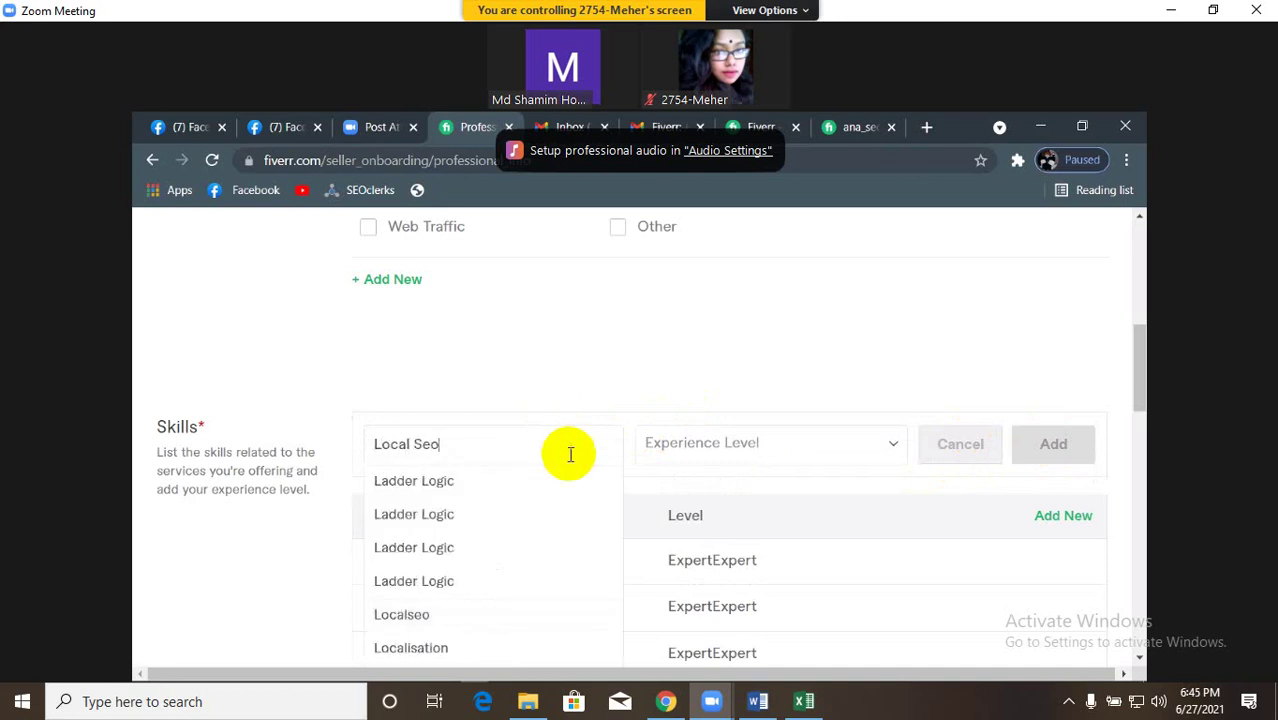
pyautogui.press('Return')
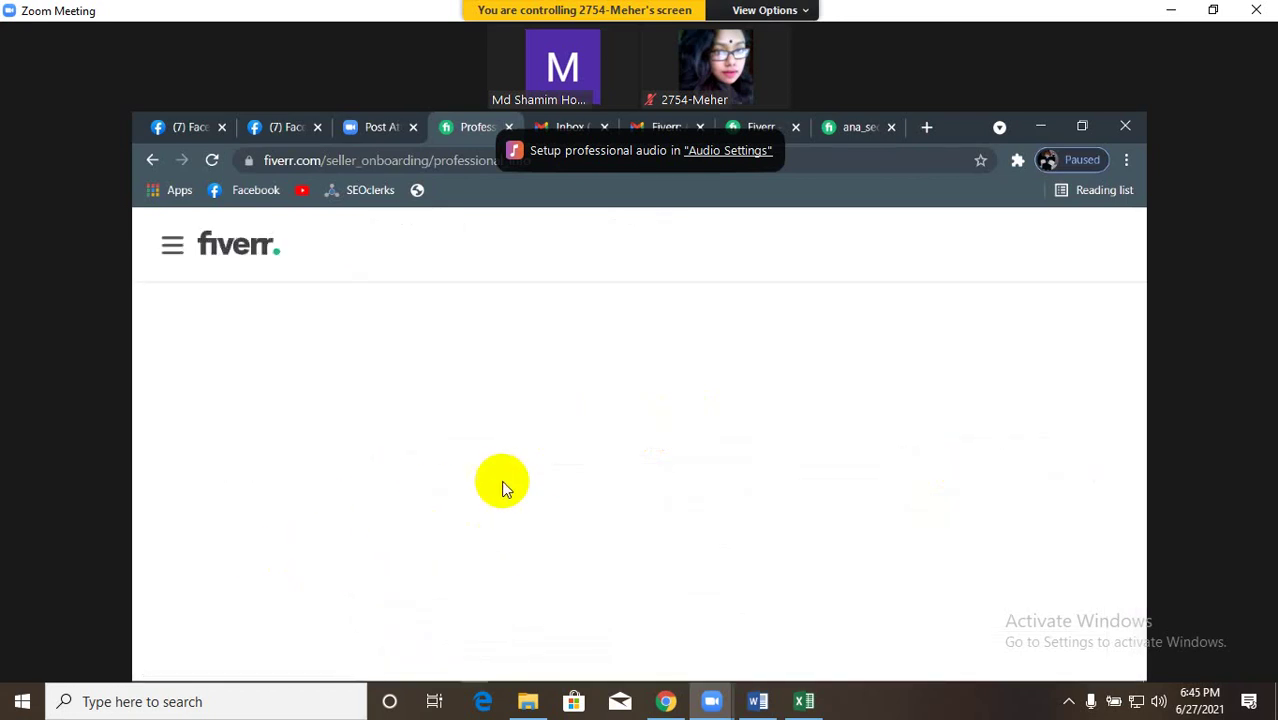
pyautogui.click(211, 162)
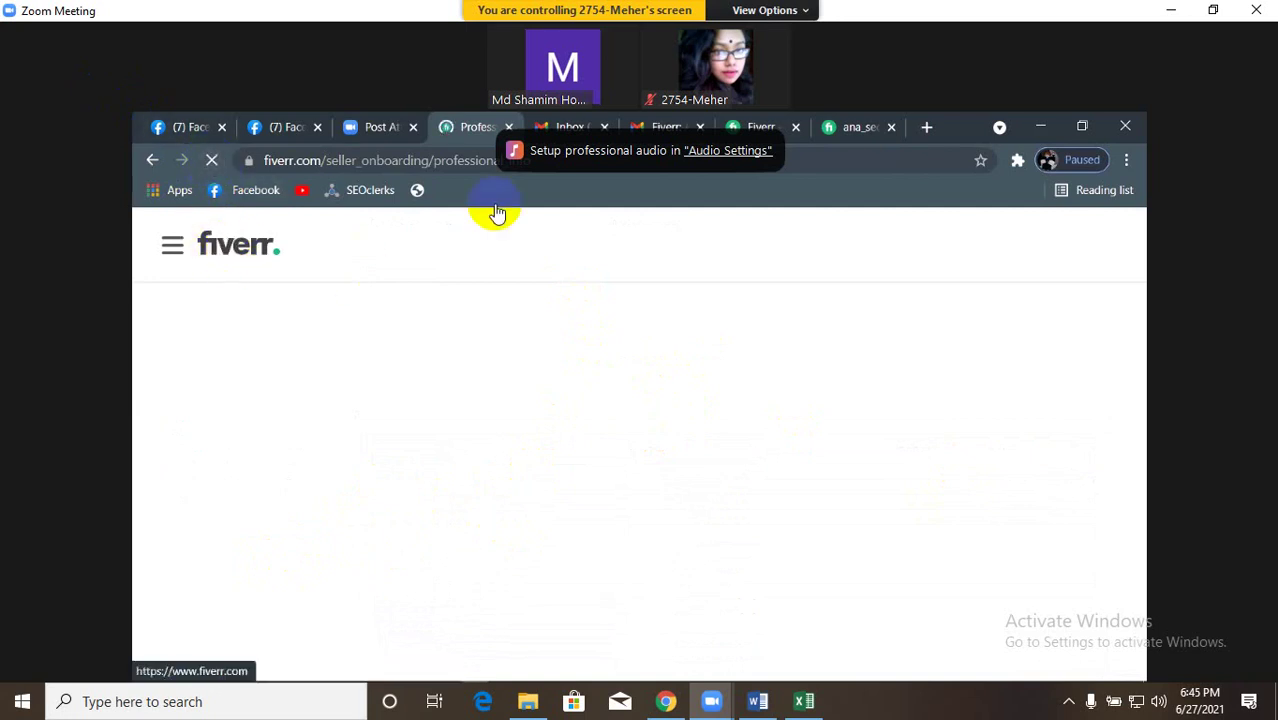
# Step: Scroll the Skills table down to Education, confirming Wordpress Seo is the latest entry
pyautogui.scroll(-6, 860, 385)
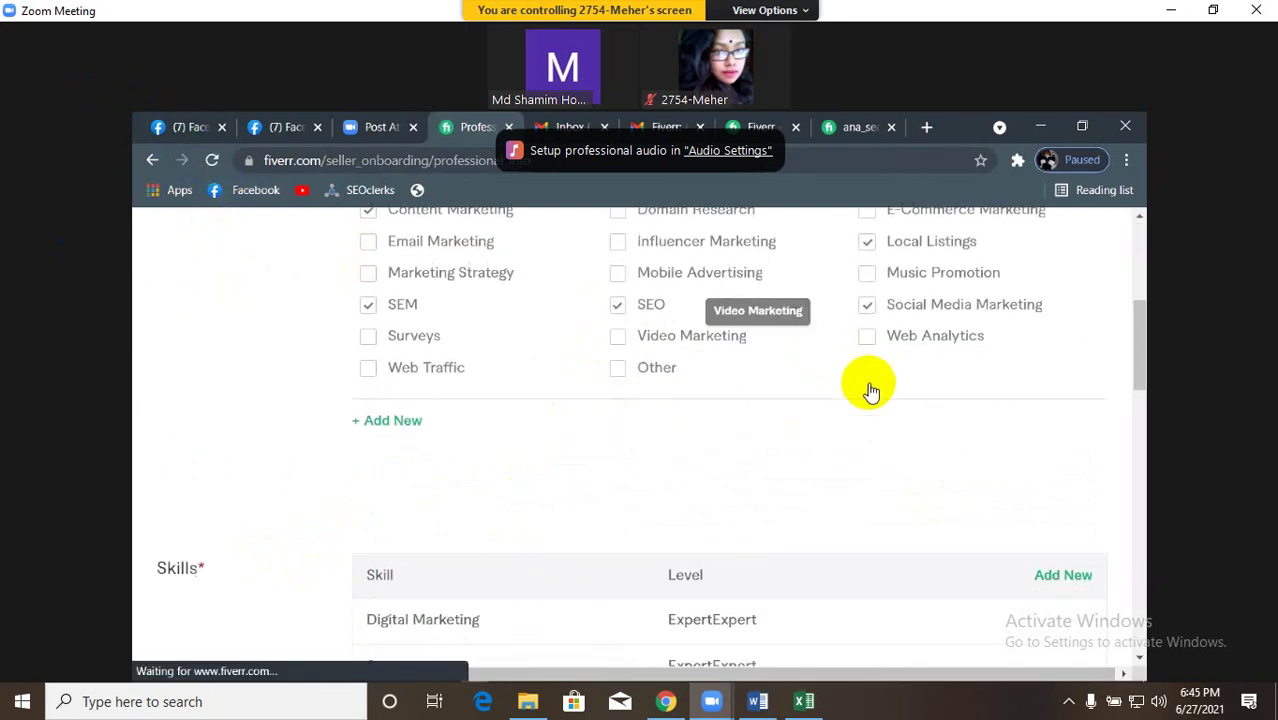
pyautogui.scroll(-3, 727, 374)
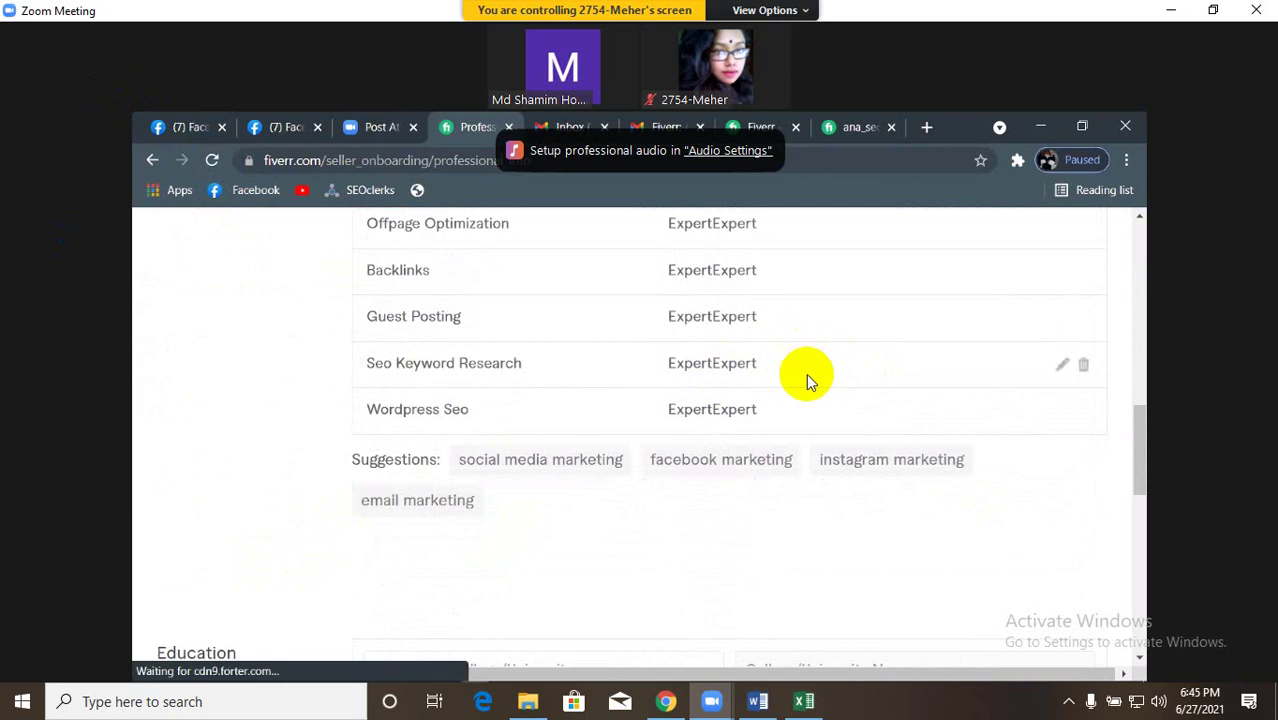
pyautogui.scroll(2, 807, 379)
pyautogui.scroll(2, 600, 412)
pyautogui.scroll(-1, 610, 405)
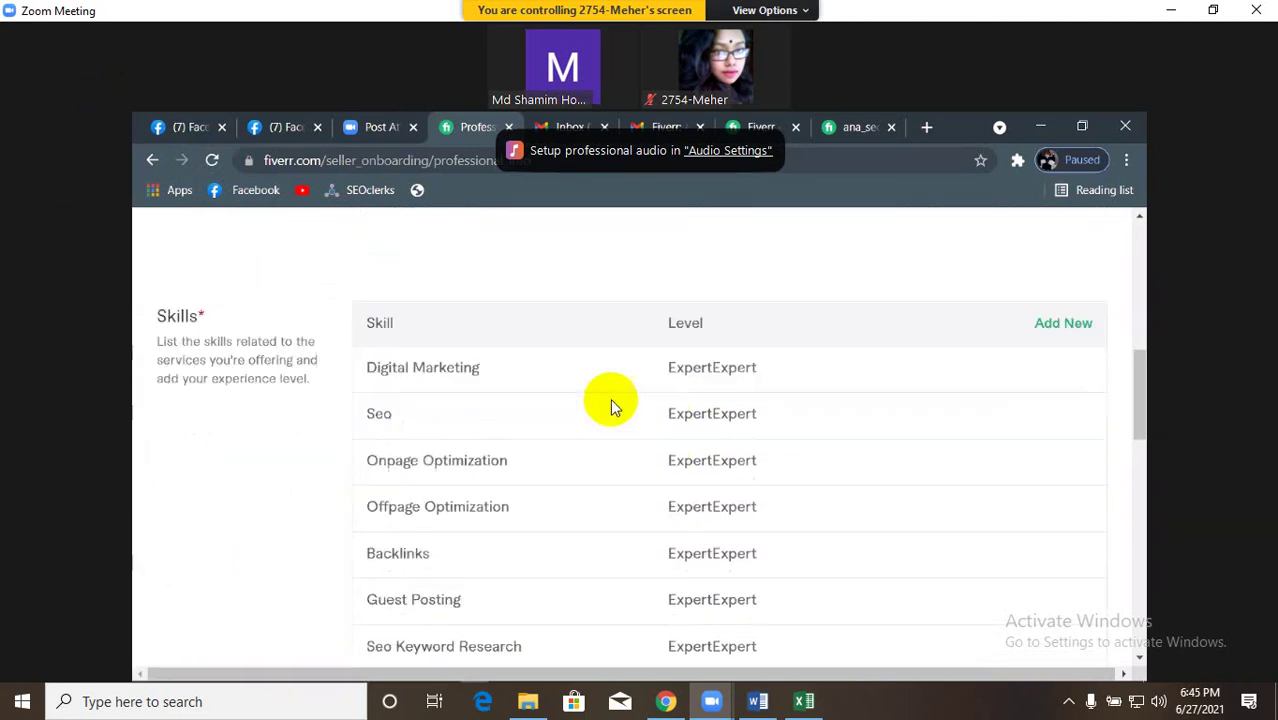
pyautogui.scroll(-2, 560, 398)
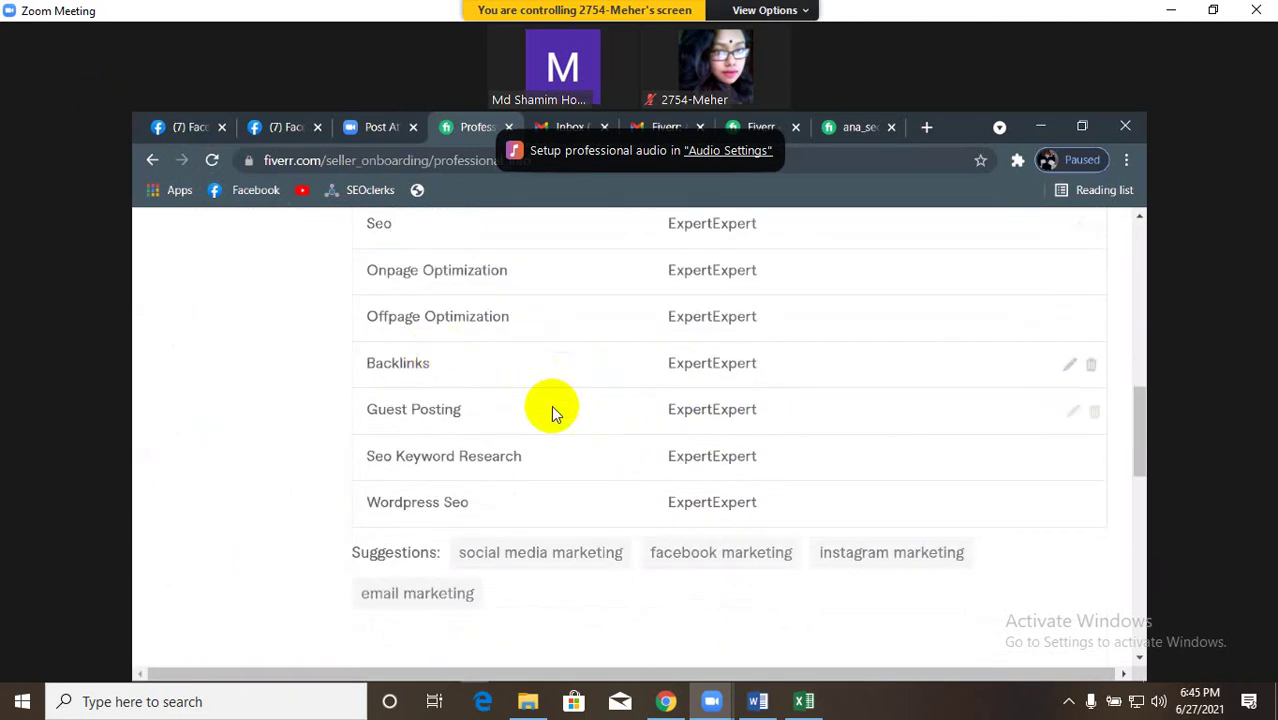
pyautogui.scroll(2, 555, 402)
pyautogui.scroll(-3, 552, 412)
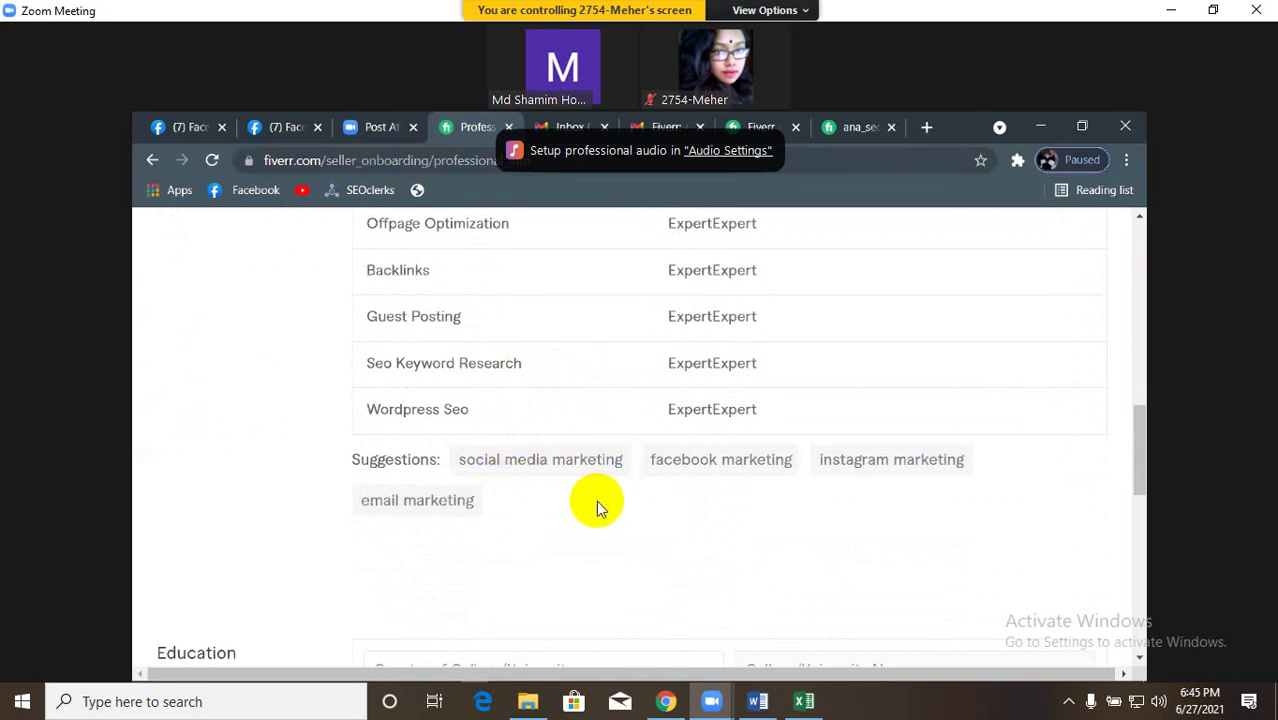
pyautogui.scroll(-4, 632, 503)
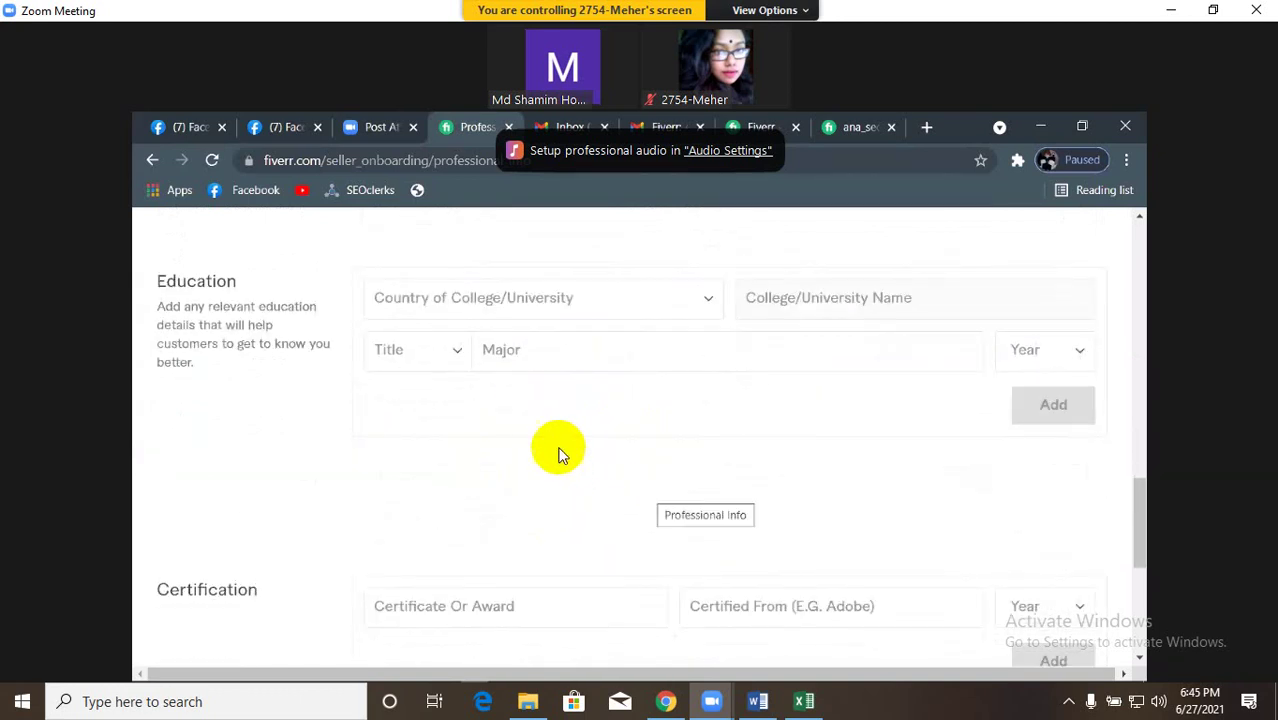
pyautogui.scroll(2, 558, 455)
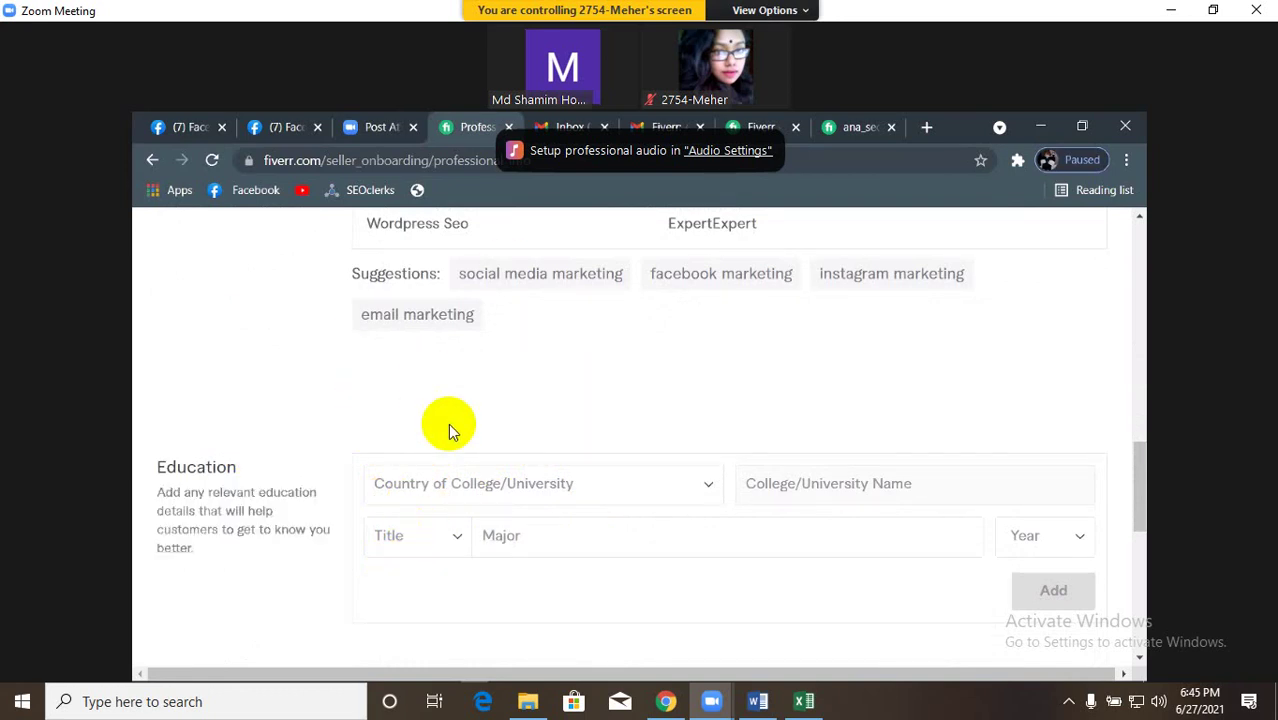
pyautogui.scroll(3, 448, 423)
pyautogui.scroll(-4, 615, 532)
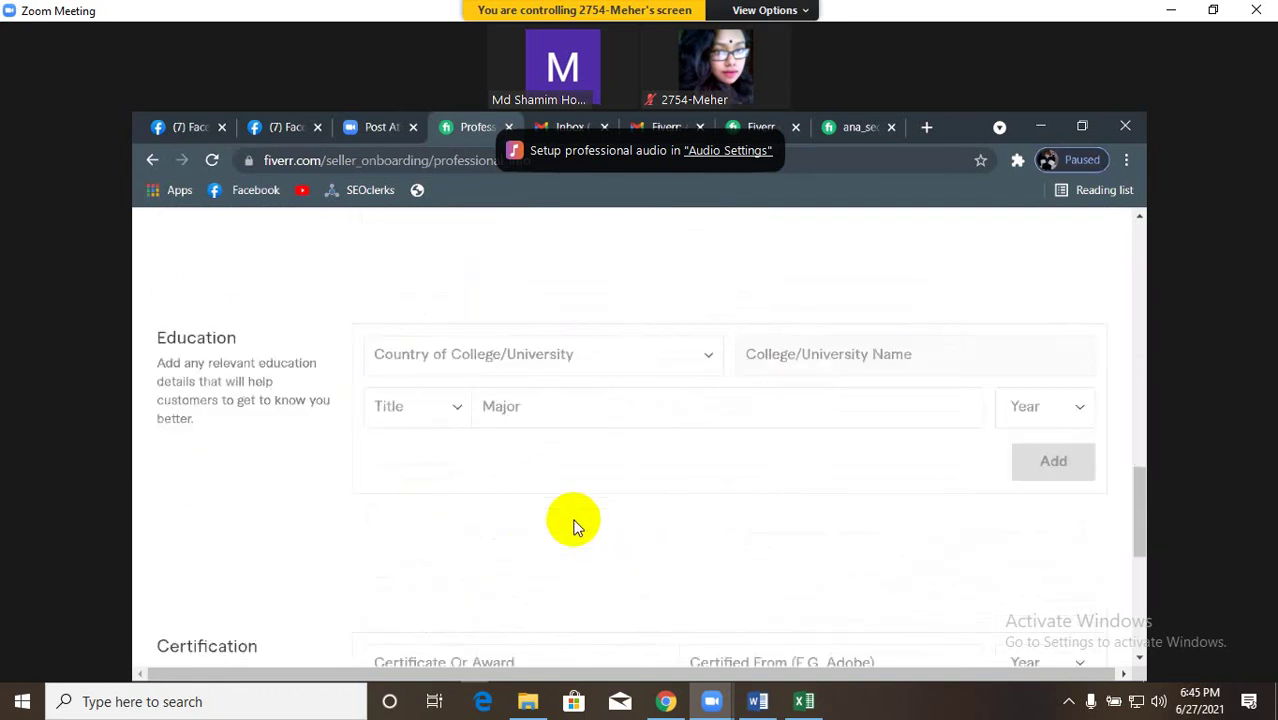
pyautogui.scroll(-1, 573, 522)
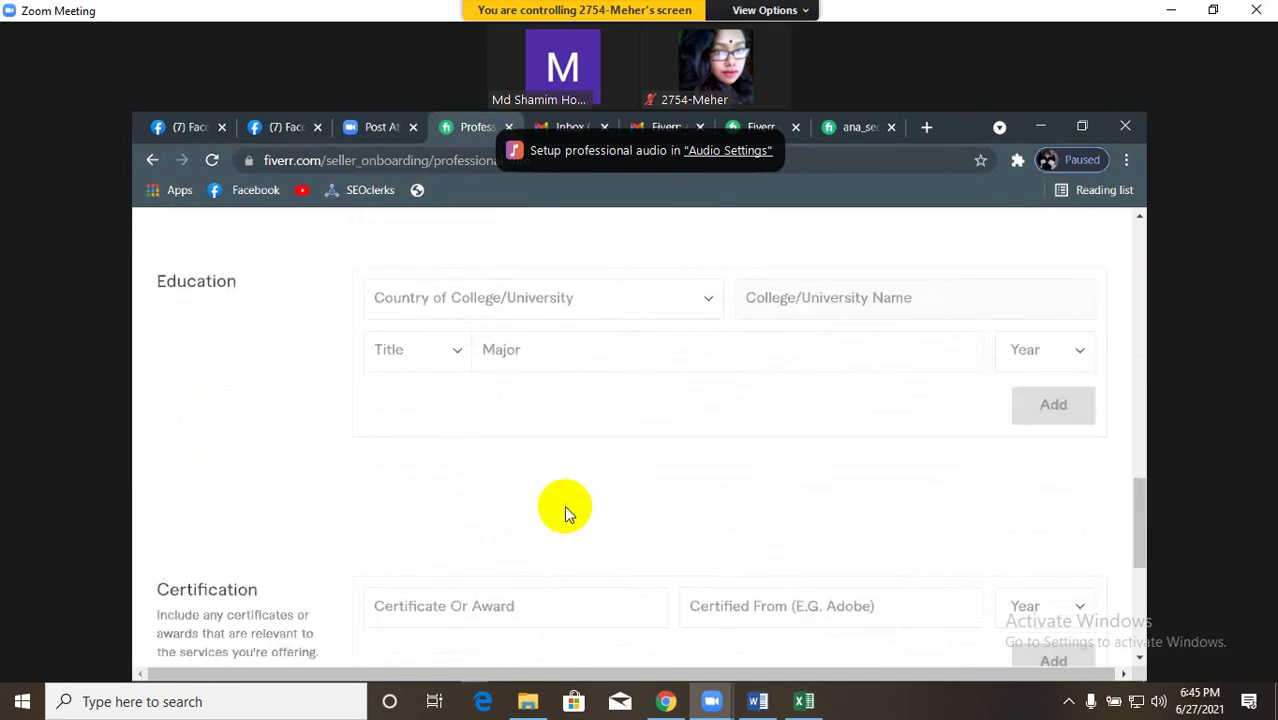
# Step: Choose Bangladesh as the Country of College/University and select the College/University Name field
pyautogui.click(443, 300)
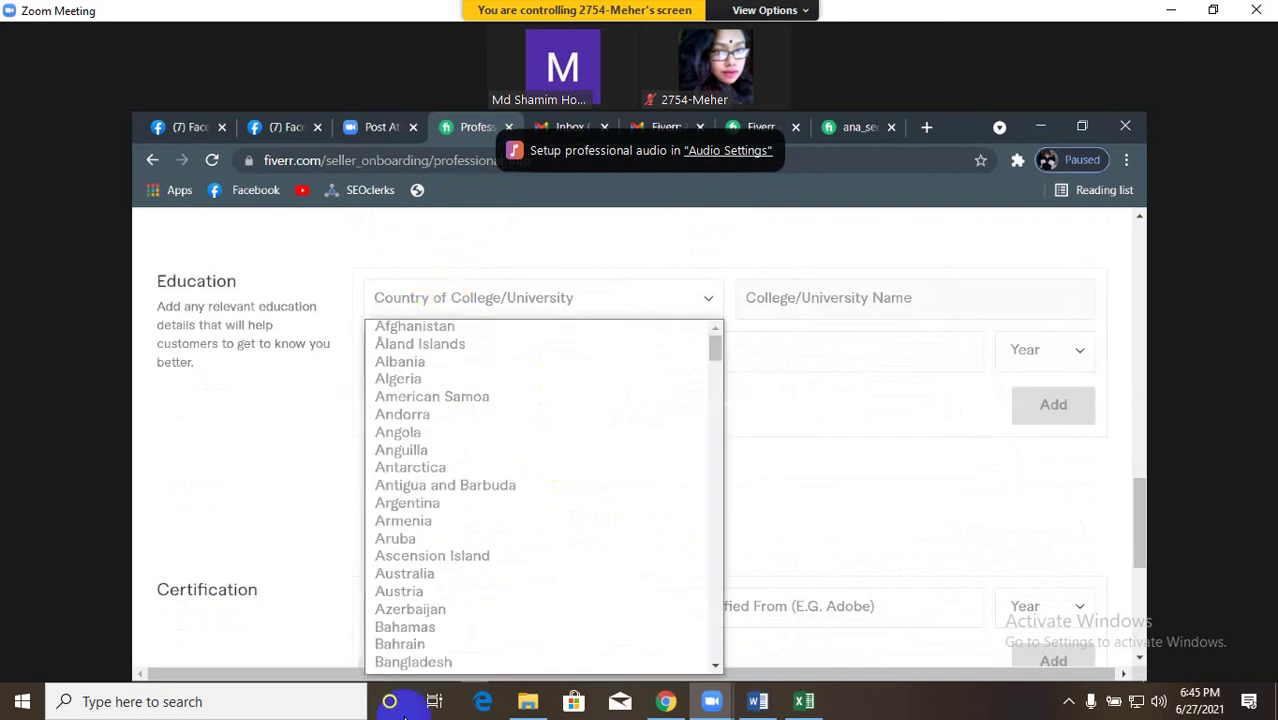
pyautogui.click(412, 662)
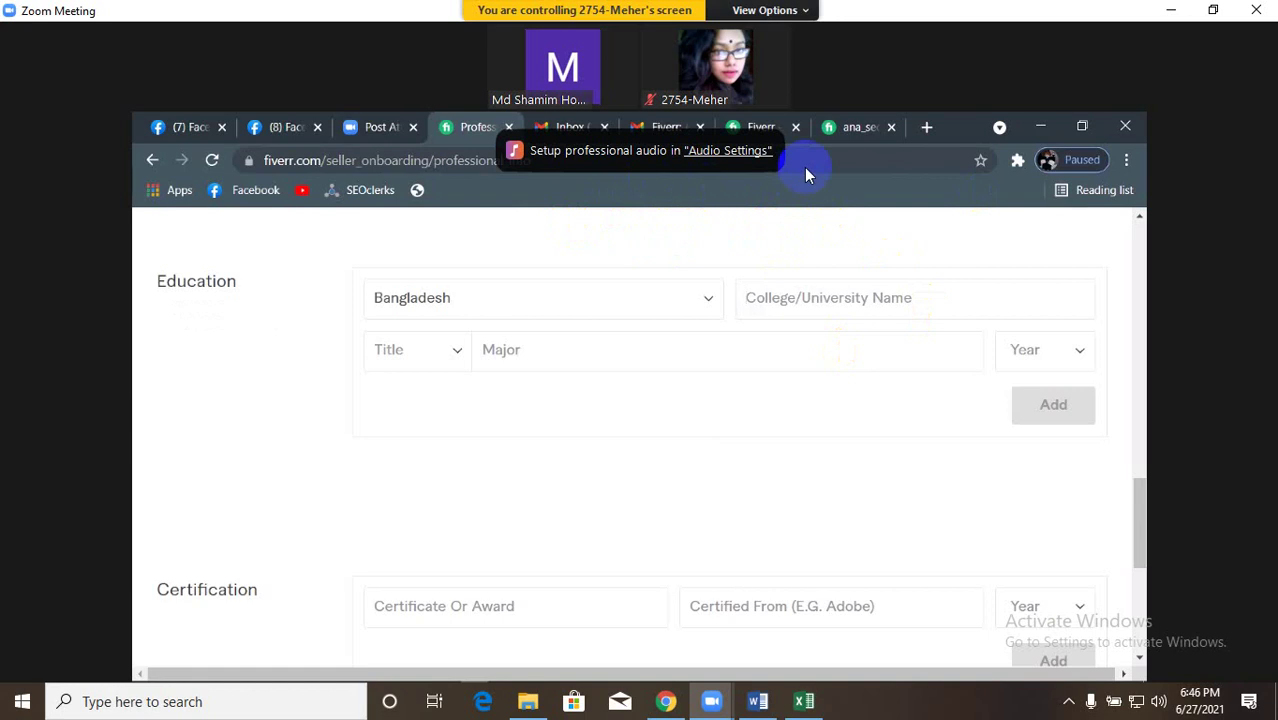
pyautogui.click(776, 294)
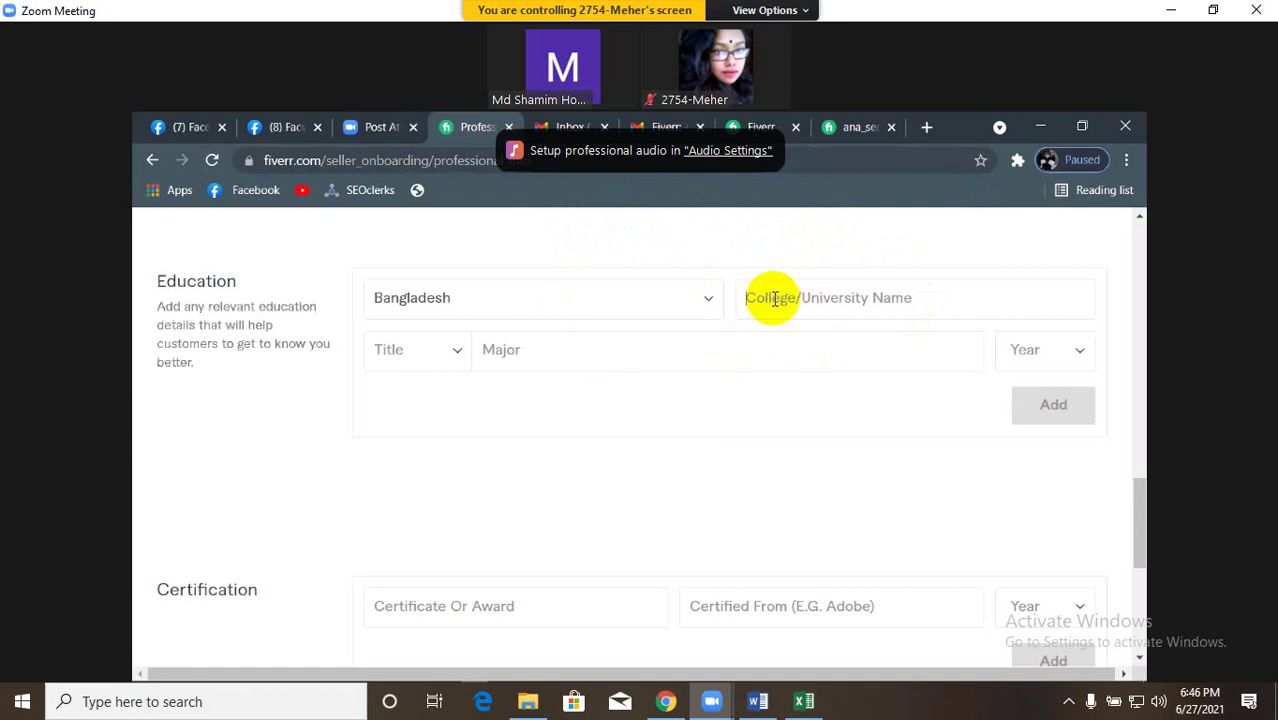
pyautogui.click(774, 298)
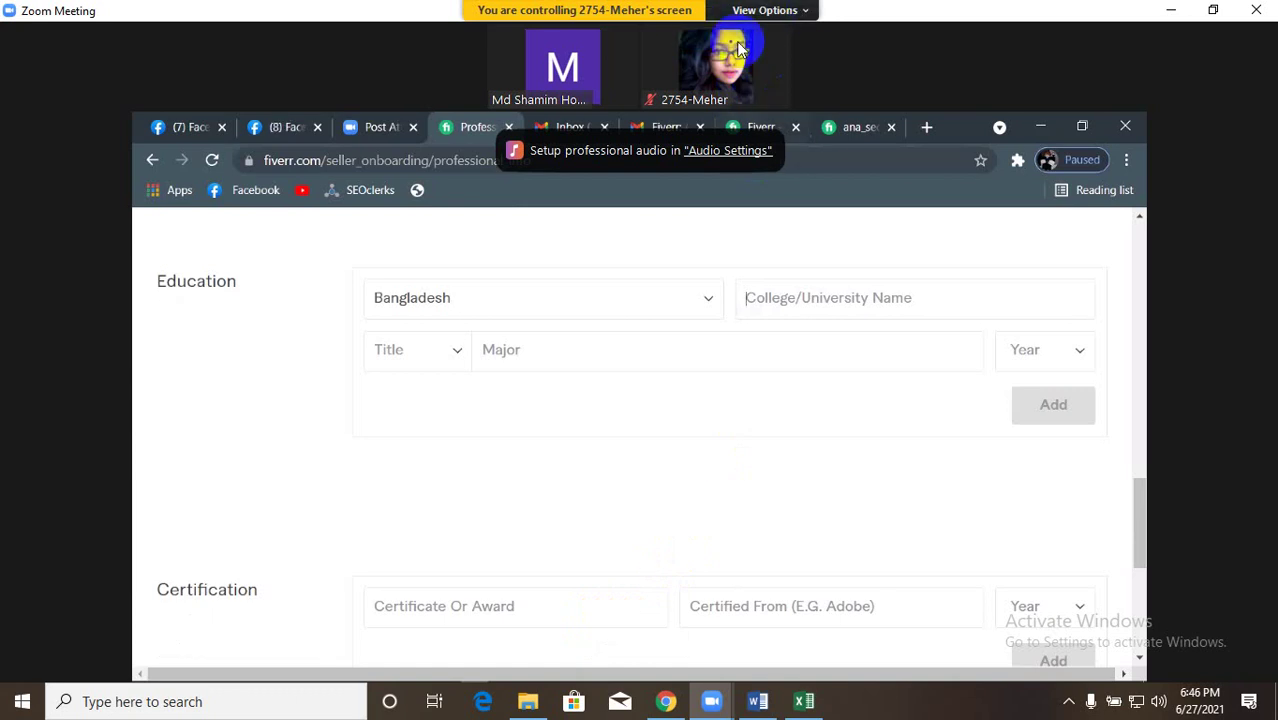
# Step: Exit Zoom full screen so the other participant's Fiverr Linked Accounts screen shows
pyautogui.click(760, 12)
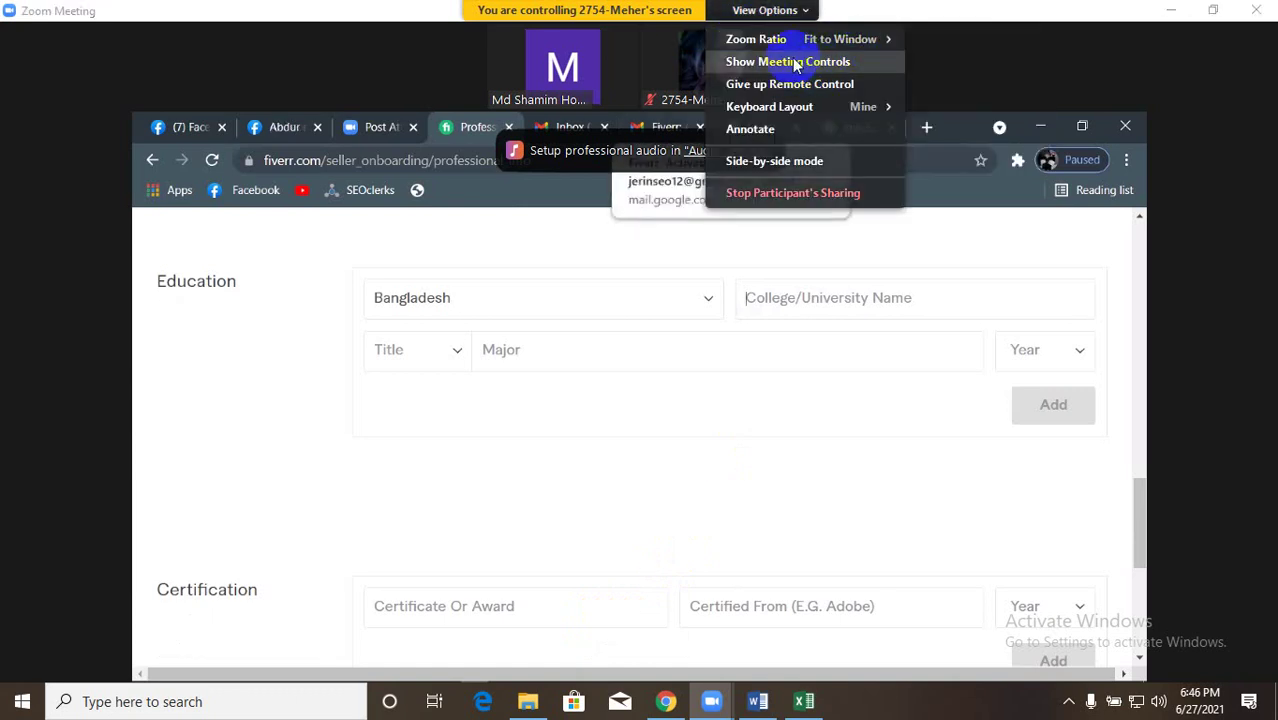
pyautogui.click(887, 72)
pyautogui.click(1213, 10)
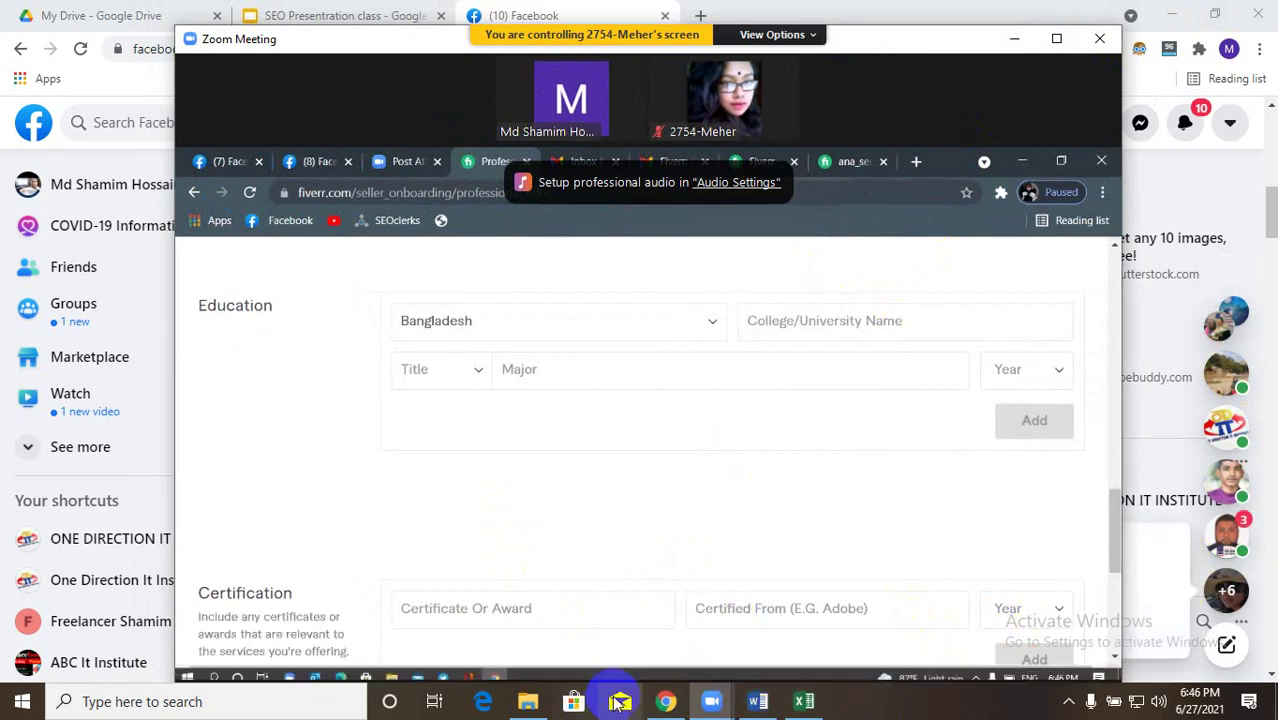
pyautogui.click(753, 37)
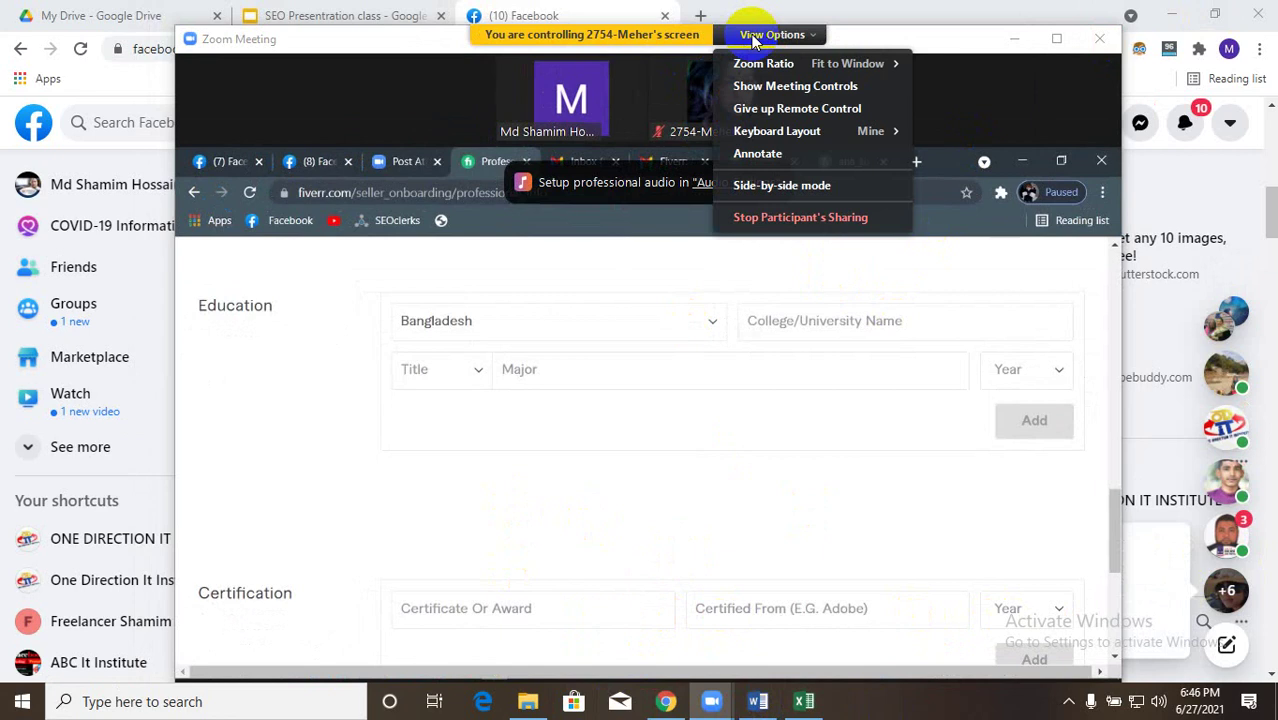
pyautogui.click(524, 492)
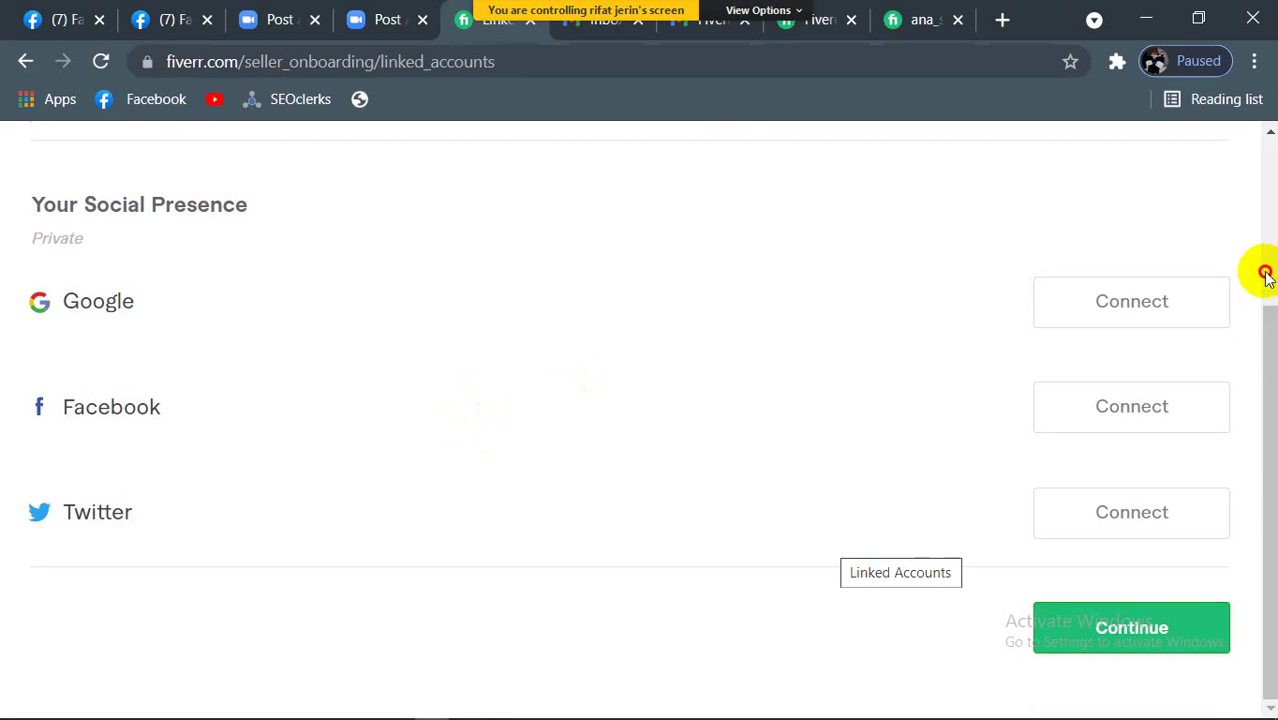
pyautogui.scroll(2, 1270, 240)
pyautogui.scroll(1, 1270, 242)
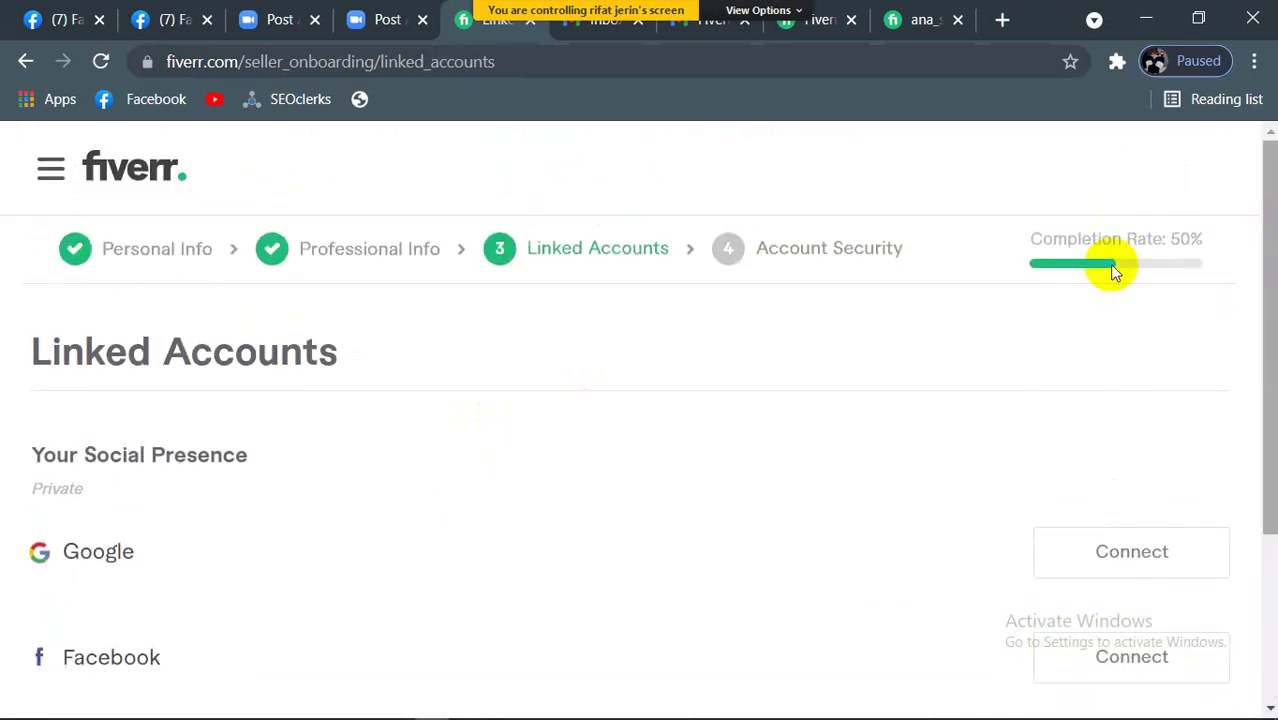
pyautogui.click(1247, 568)
pyautogui.scroll(3, 1238, 266)
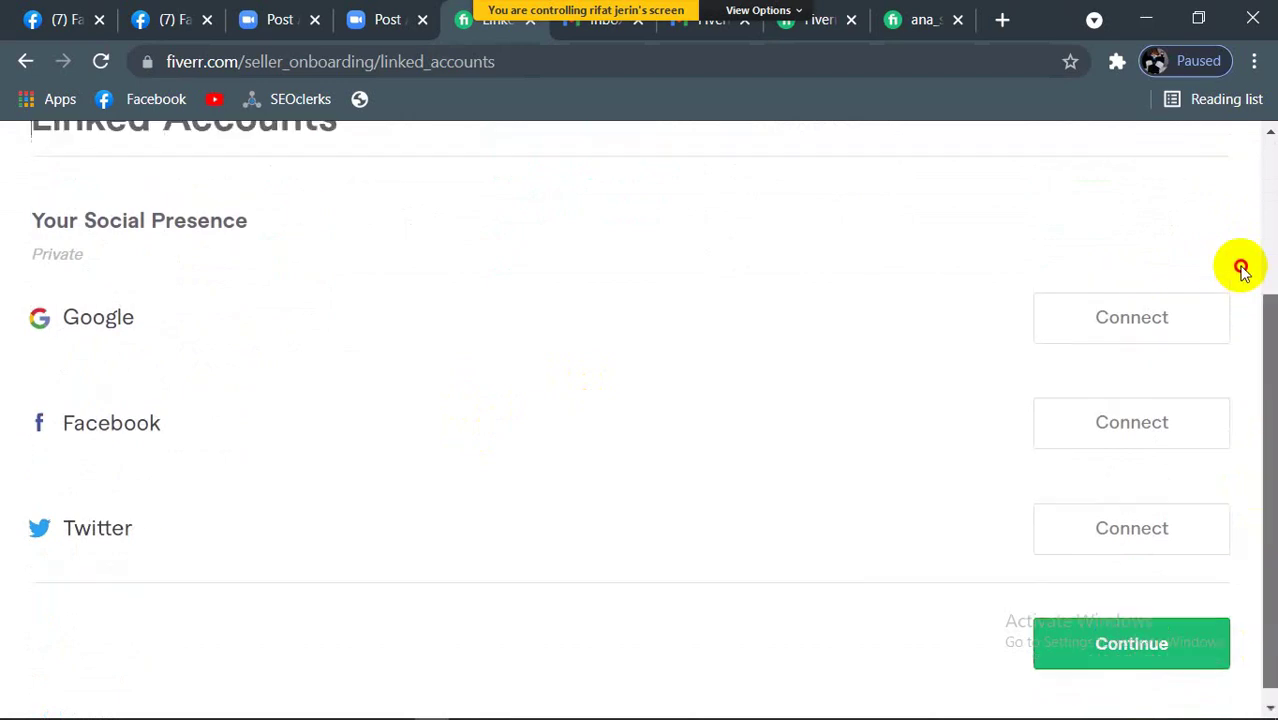
pyautogui.scroll(-1, 1250, 335)
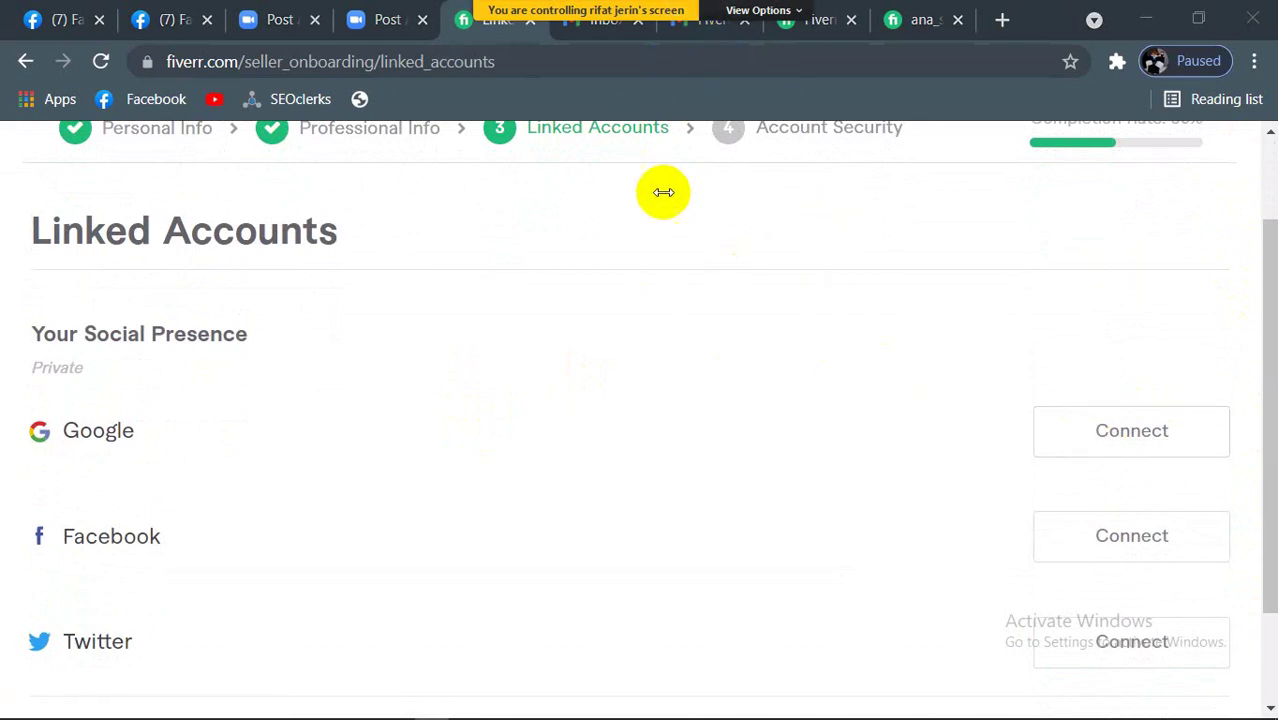
pyautogui.click(1119, 451)
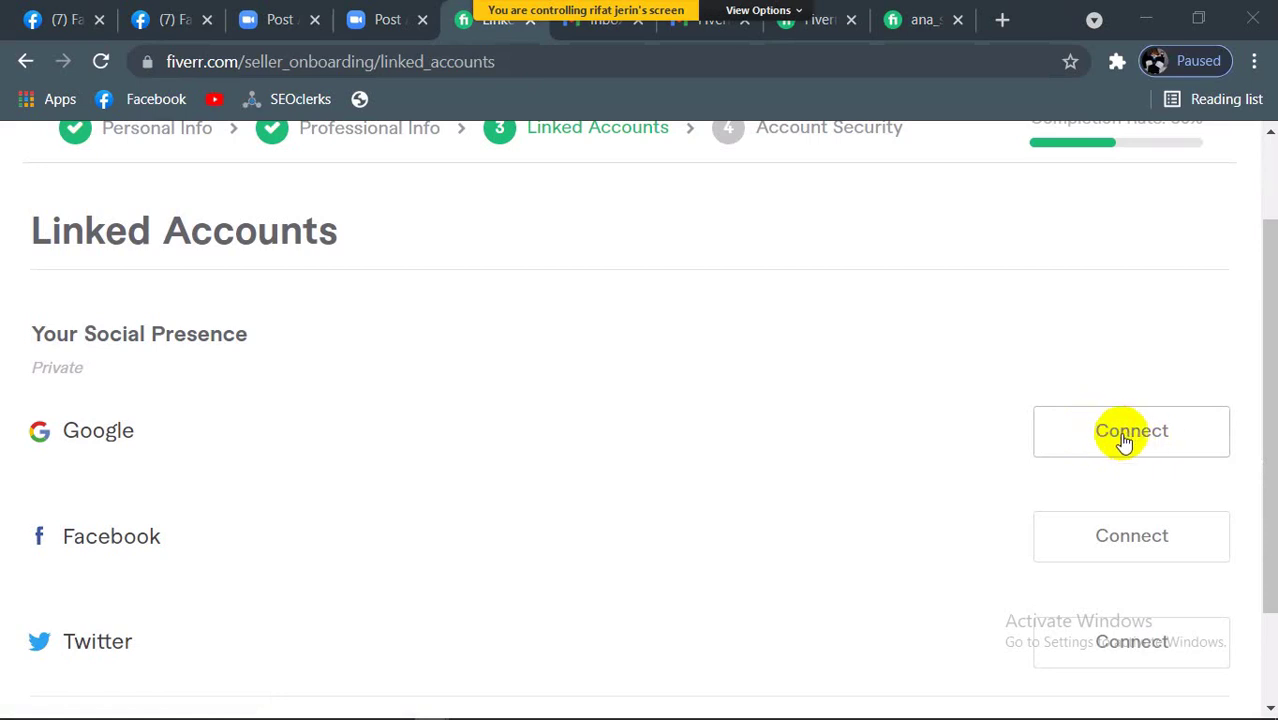
pyautogui.click(1125, 441)
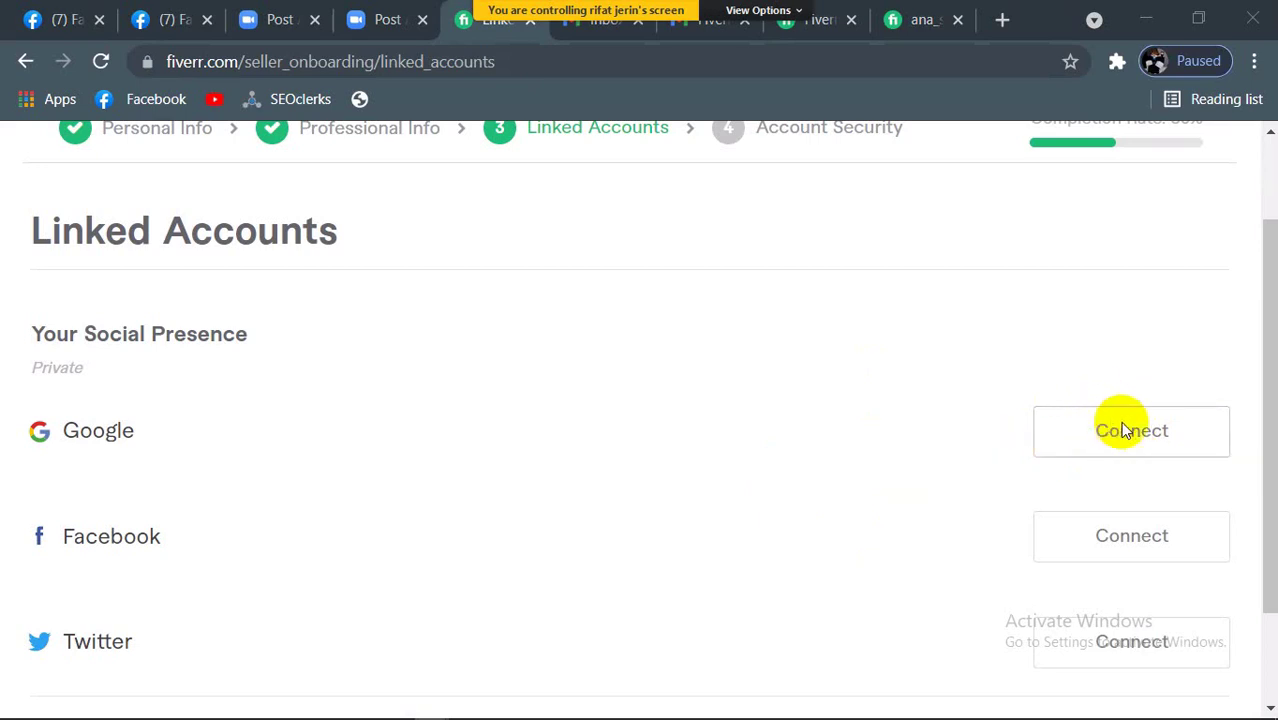
pyautogui.click(1121, 440)
pyautogui.scroll(-2, 1268, 444)
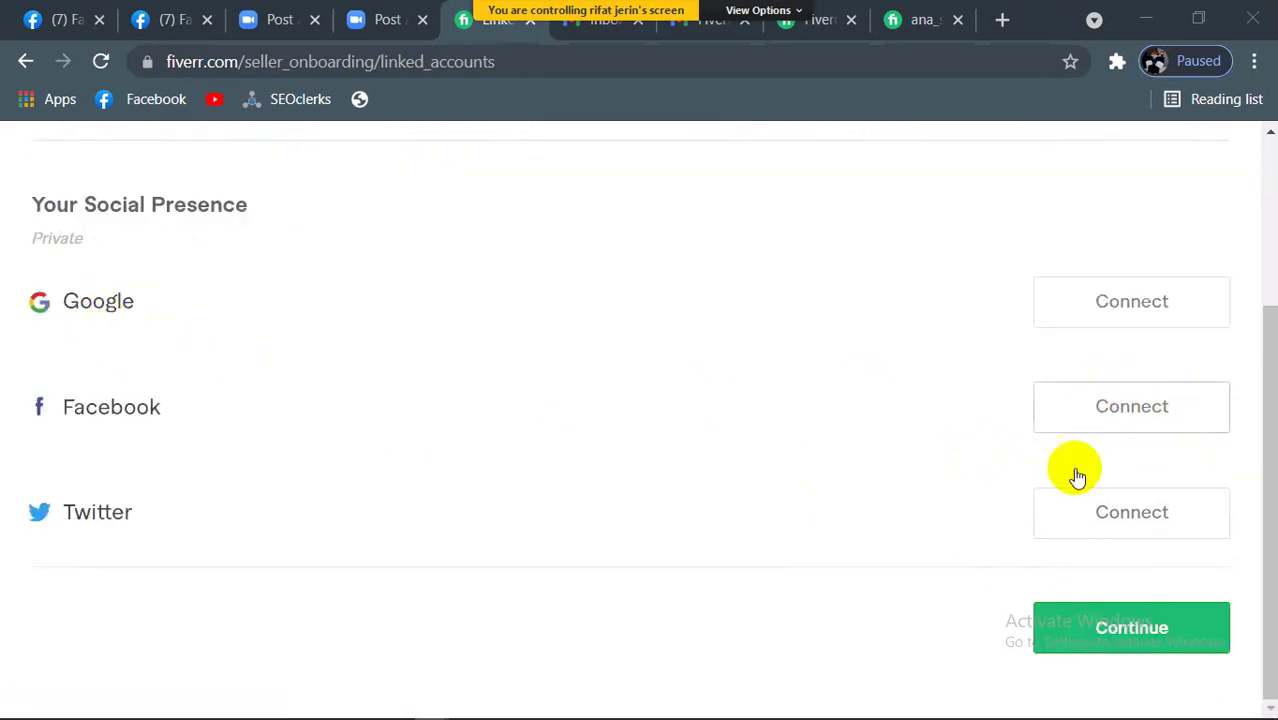
pyautogui.scroll(3, 1073, 475)
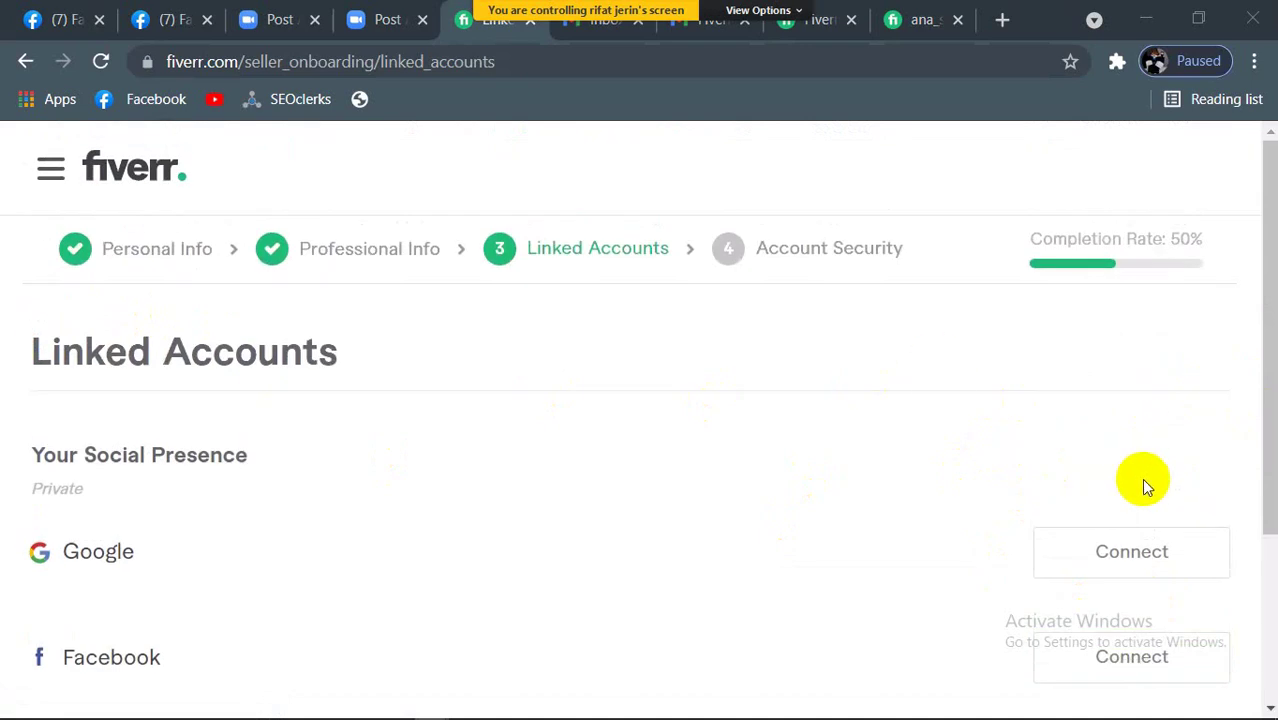
pyautogui.scroll(-3, 1141, 478)
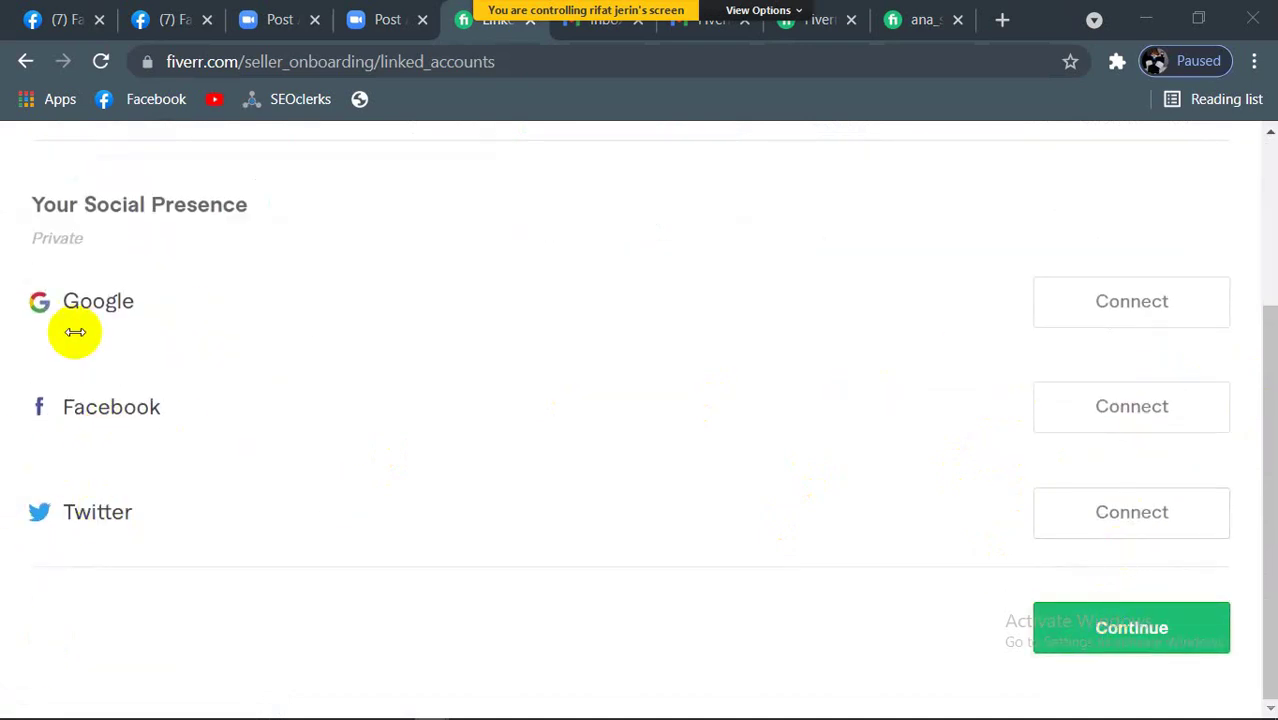
pyautogui.click(1100, 641)
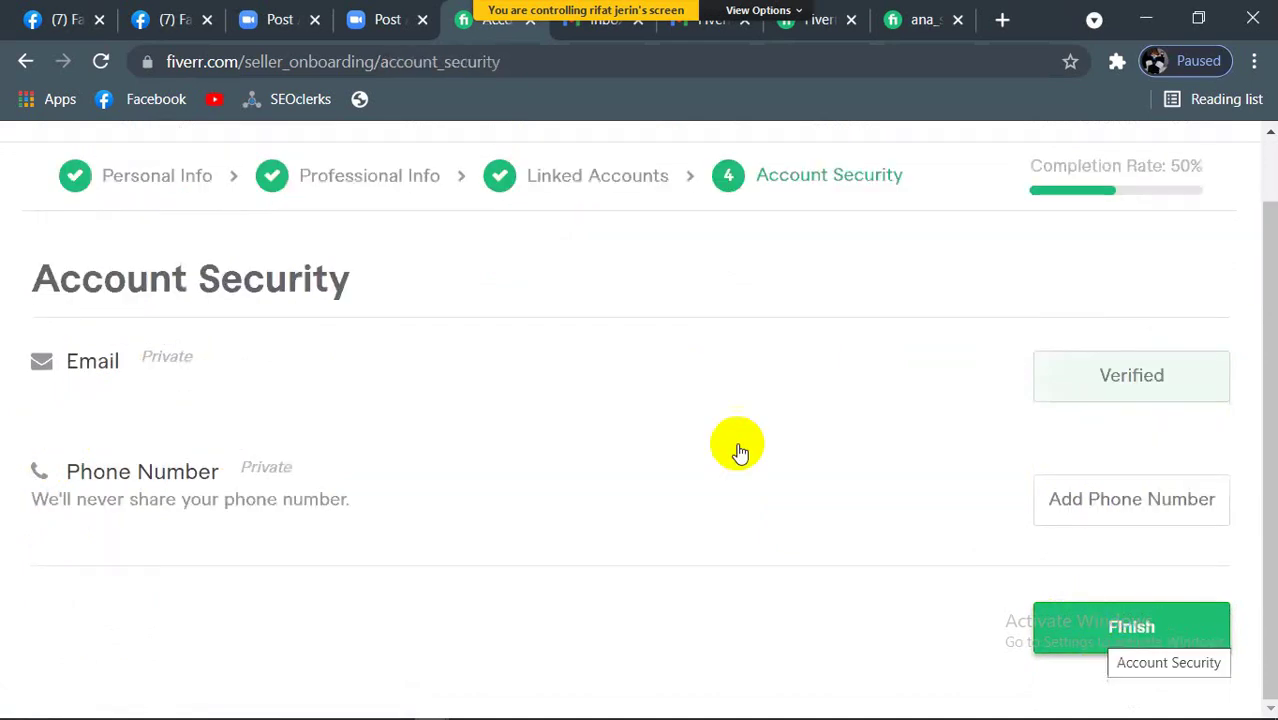
# Step: Start adding a phone number on Account Security and begin typing the Bangladesh number
pyautogui.click(1079, 506)
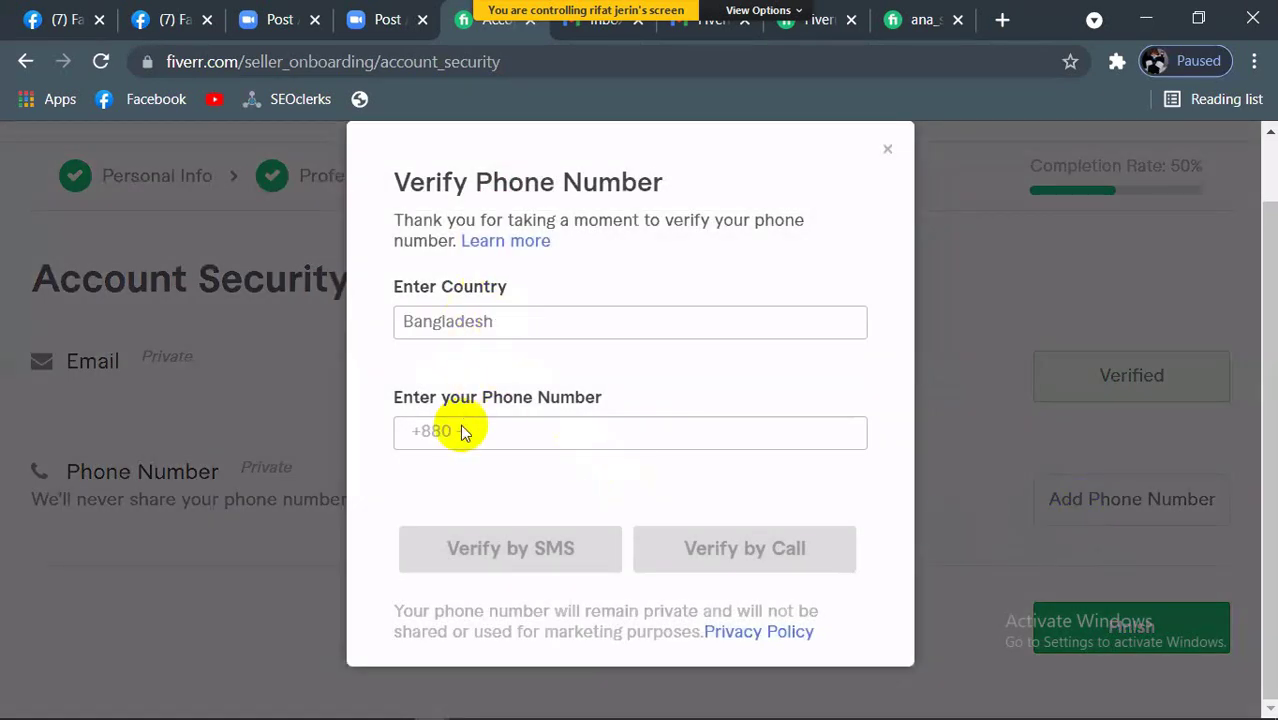
pyautogui.click(473, 428)
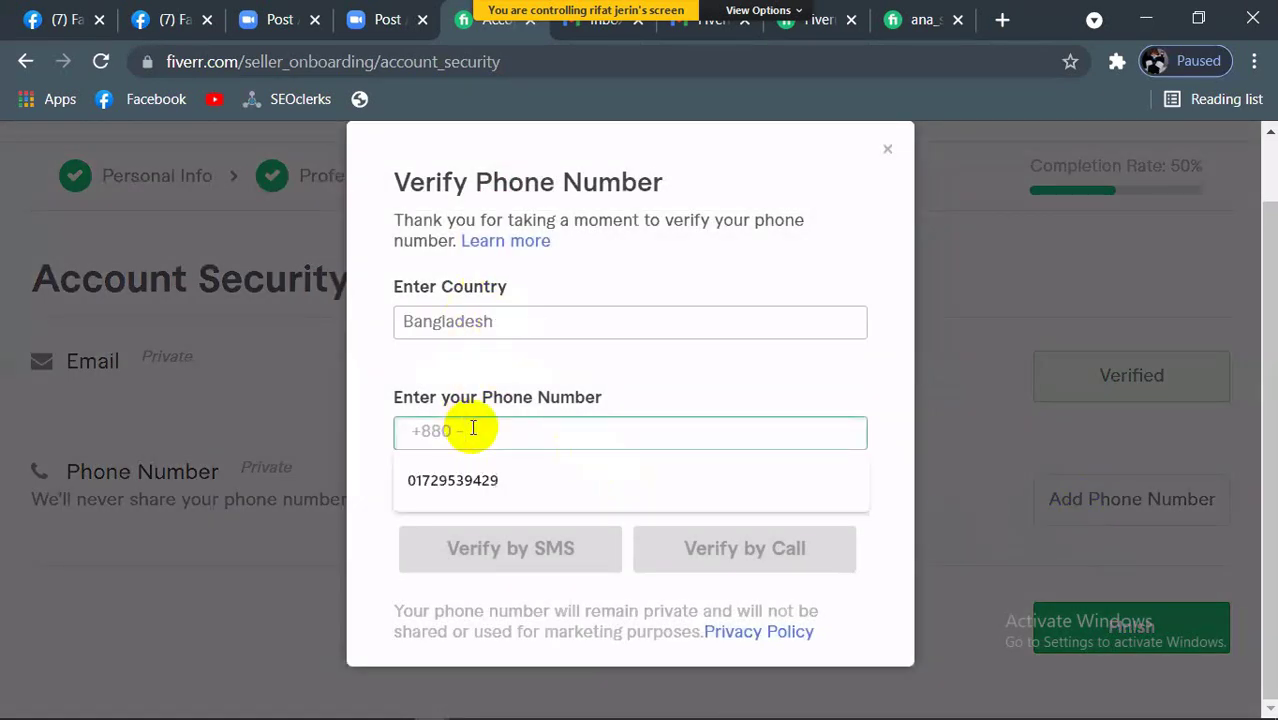
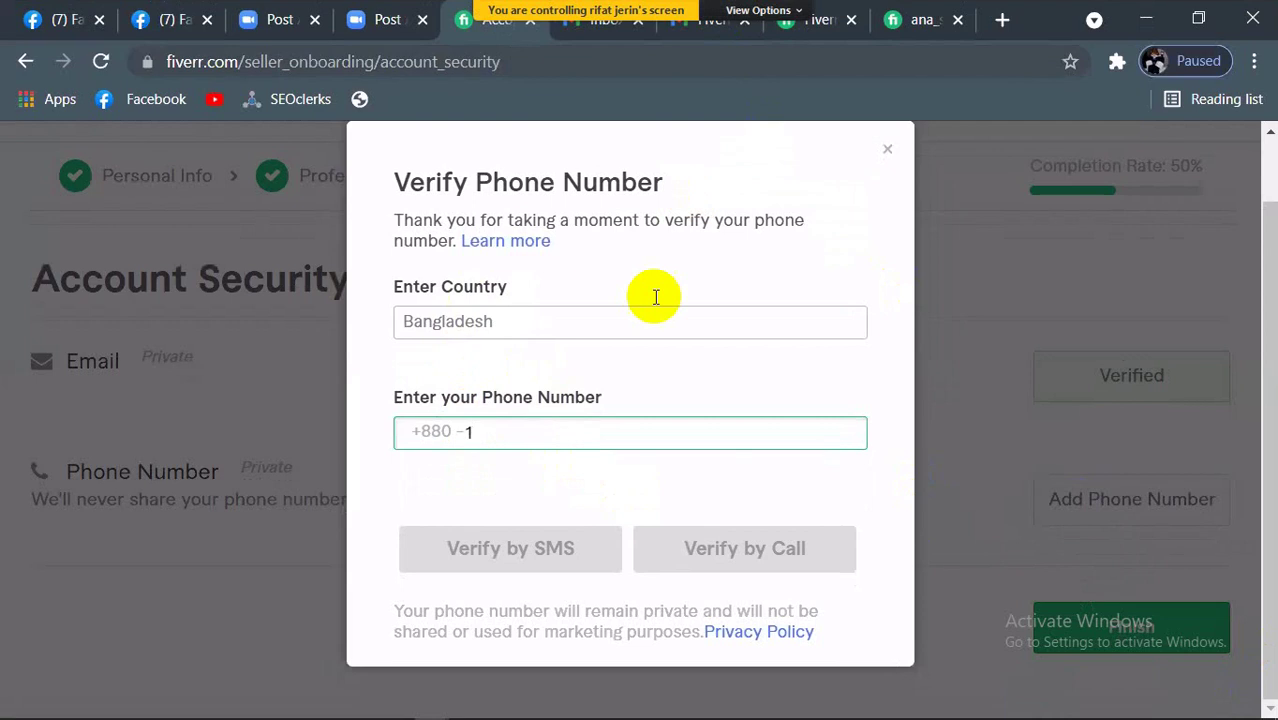
pyautogui.click(758, 10)
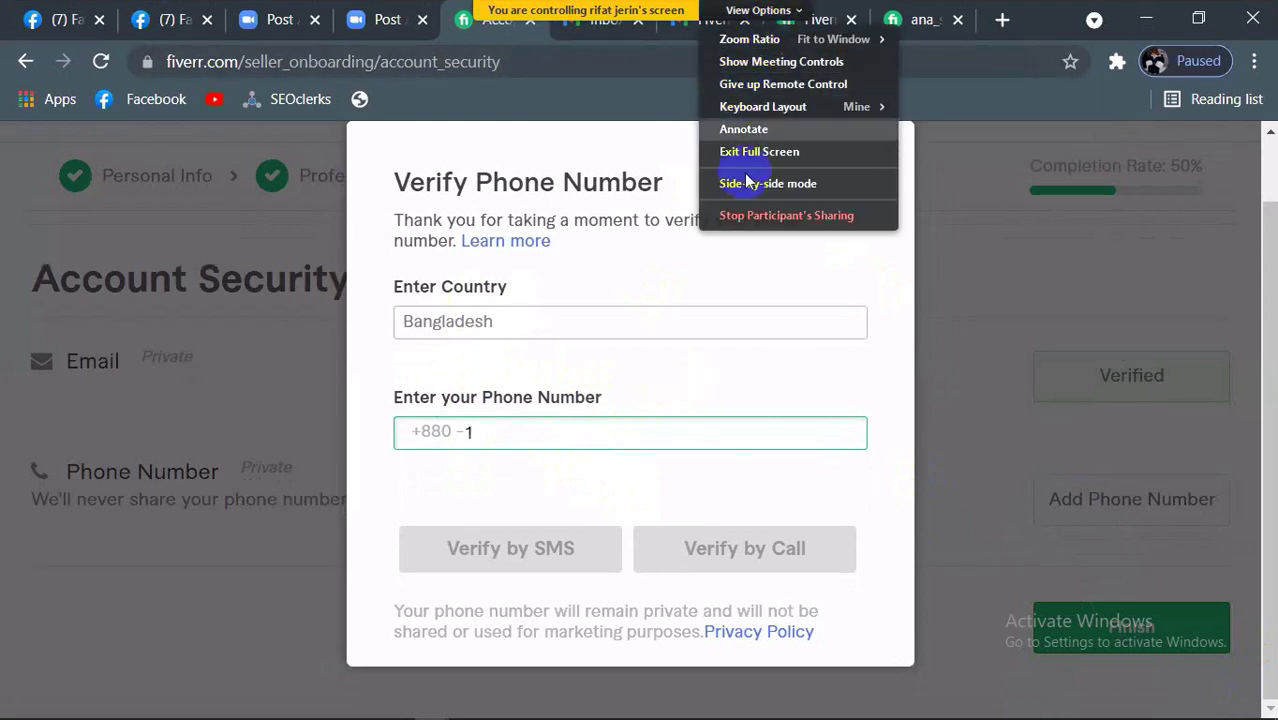
pyautogui.click(516, 440)
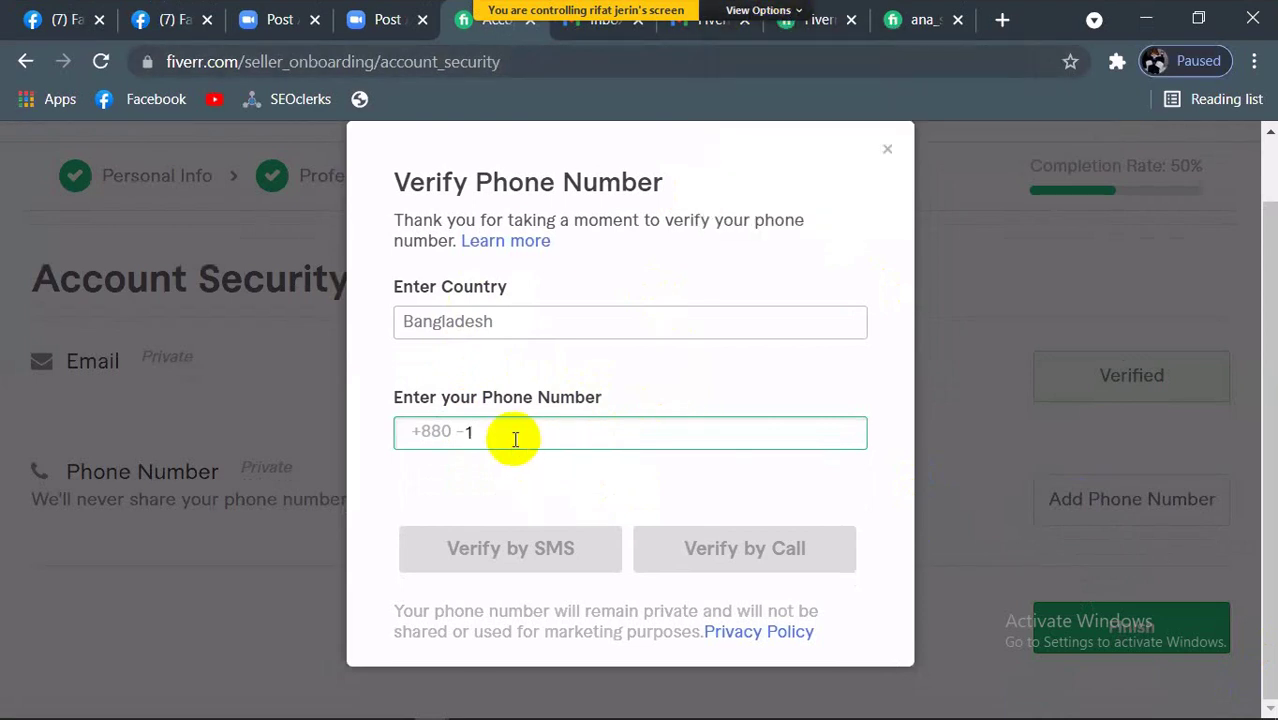
# Step: Finish entering the rest of the +880 phone number and leave Zoom full-screen view
pyautogui.click(758, 10)
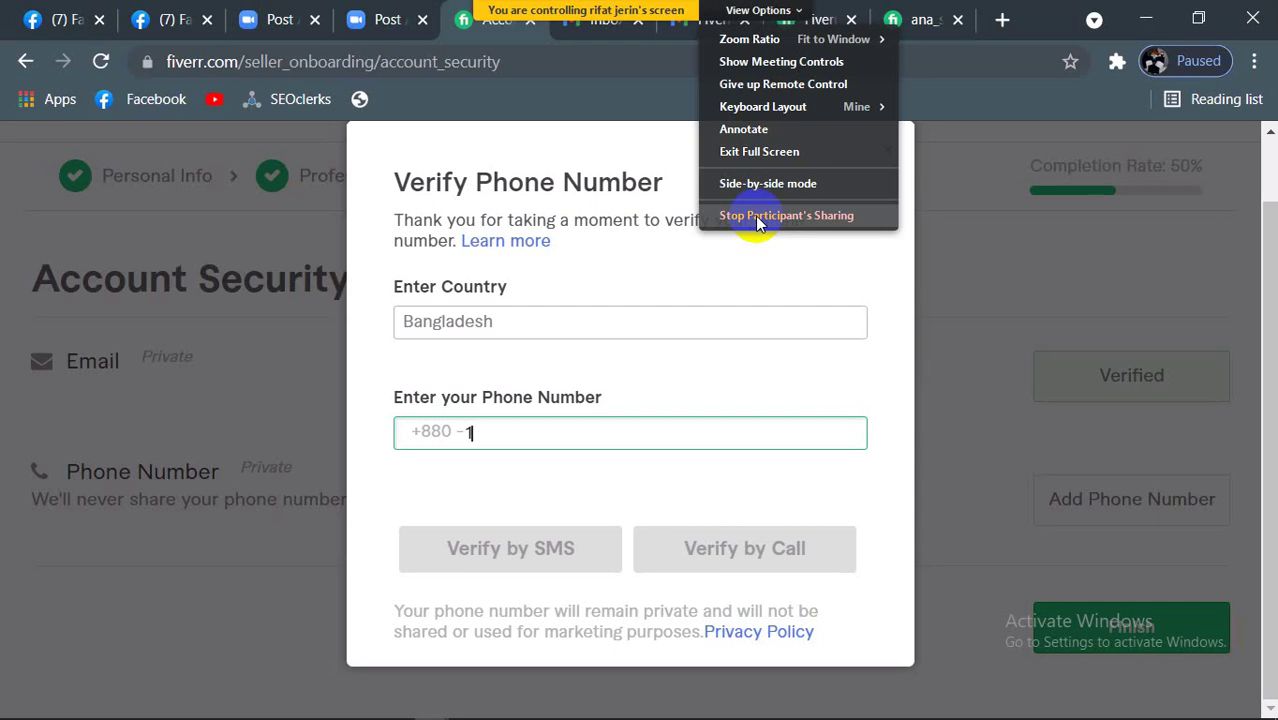
pyautogui.click(1125, 294)
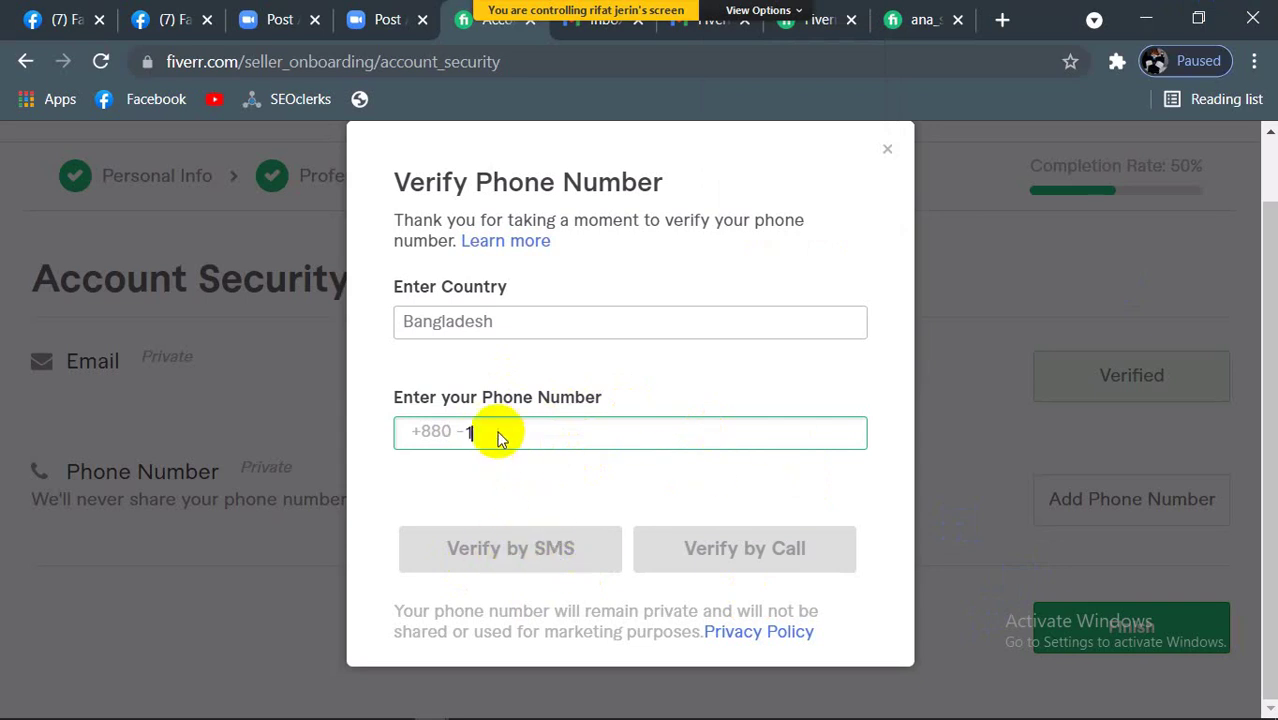
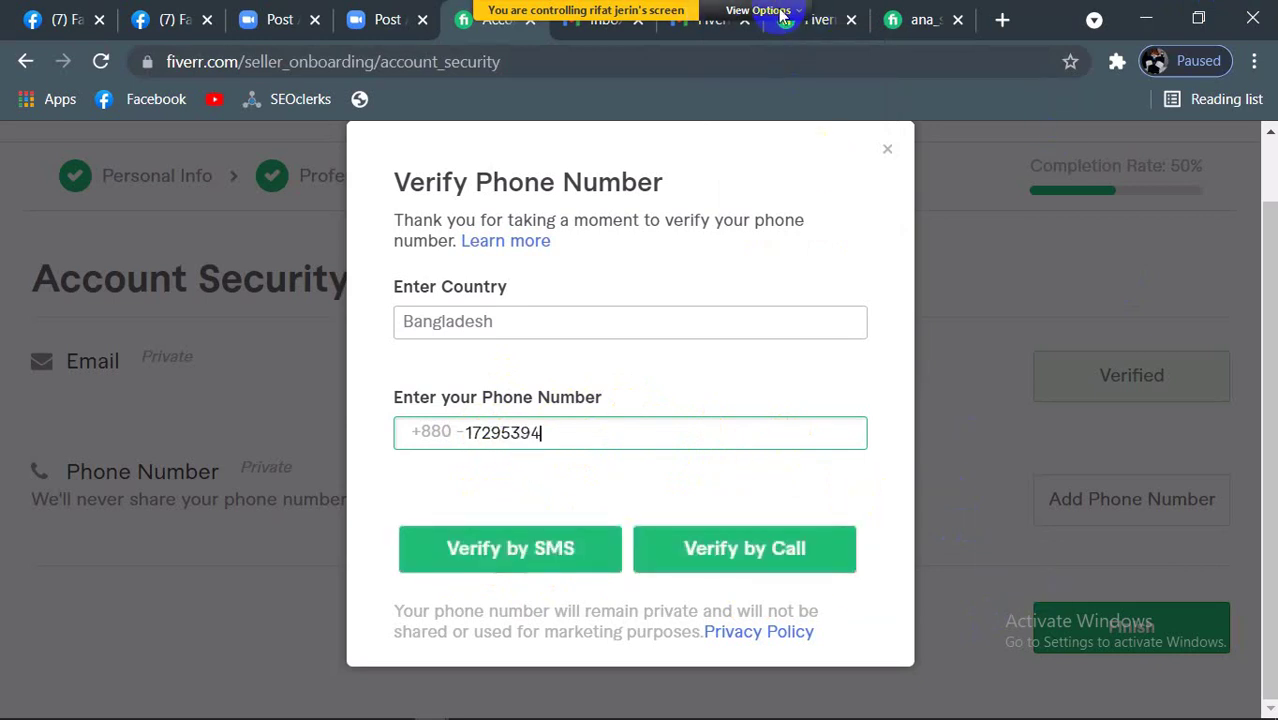
pyautogui.click(758, 10)
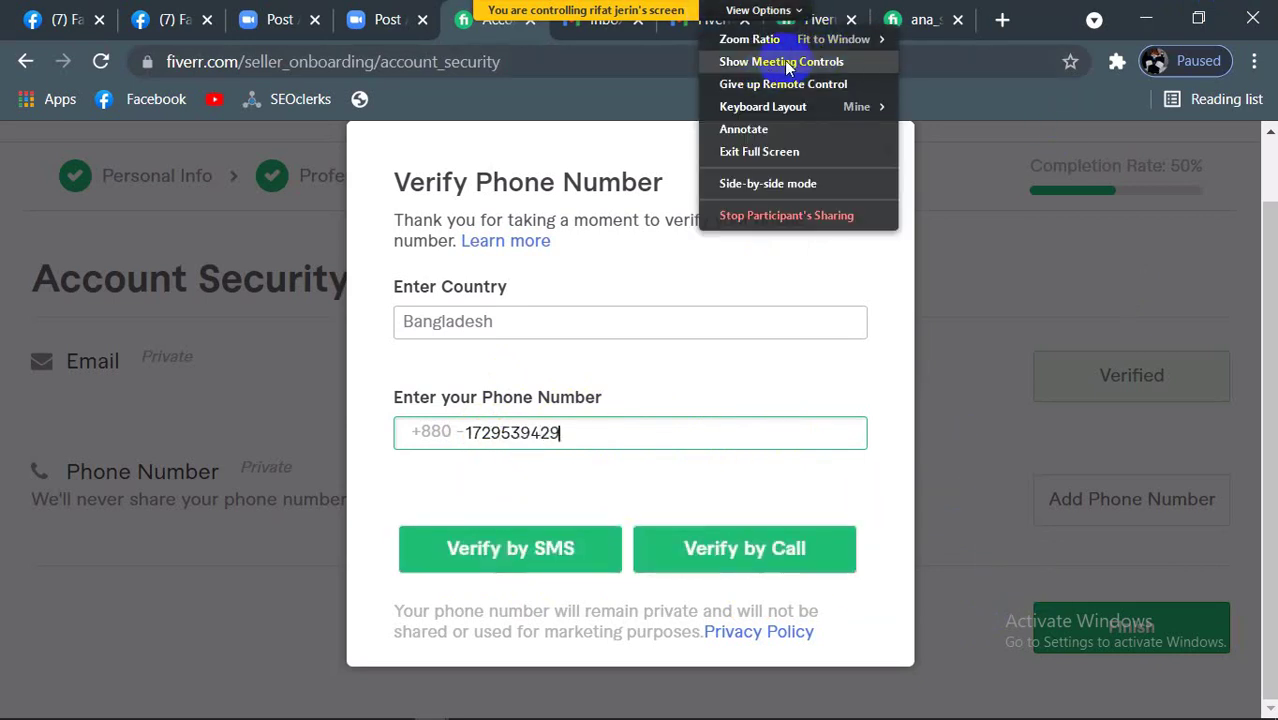
pyautogui.click(749, 151)
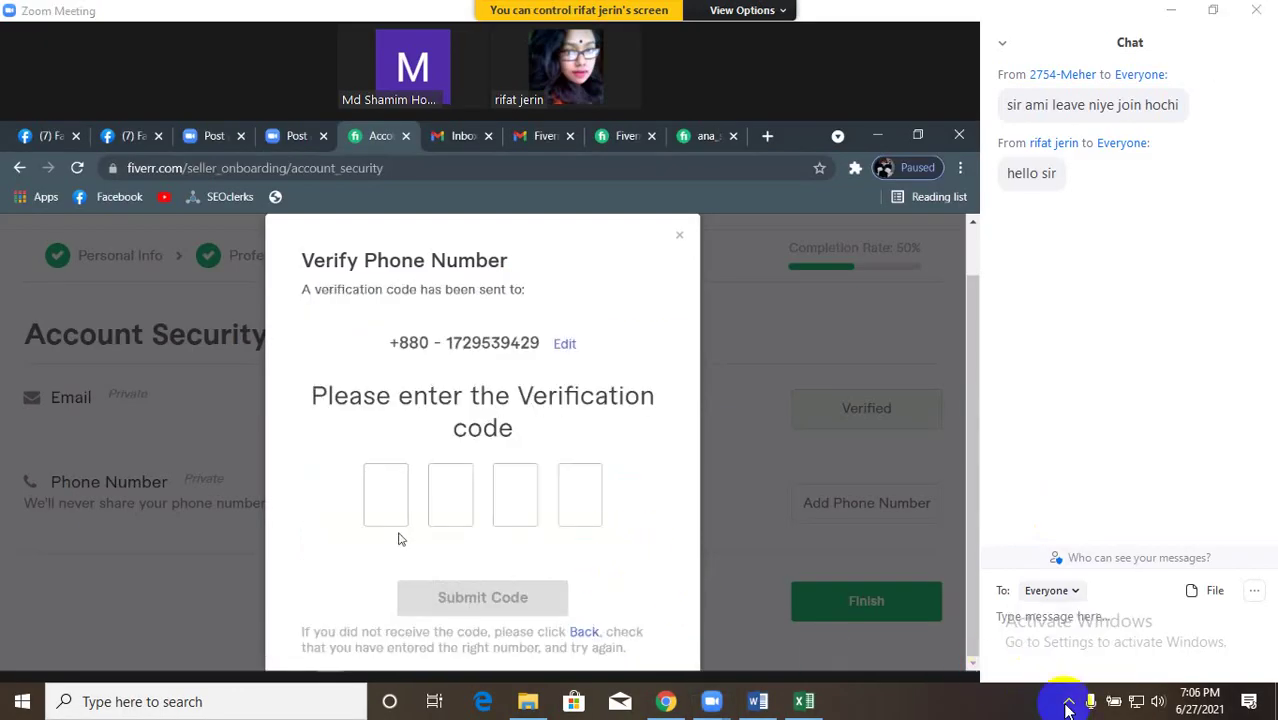
# Step: Answer the security question, confirm Verification Complete, and finish the Account Security step
pyautogui.click(1067, 697)
pyautogui.click(625, 577)
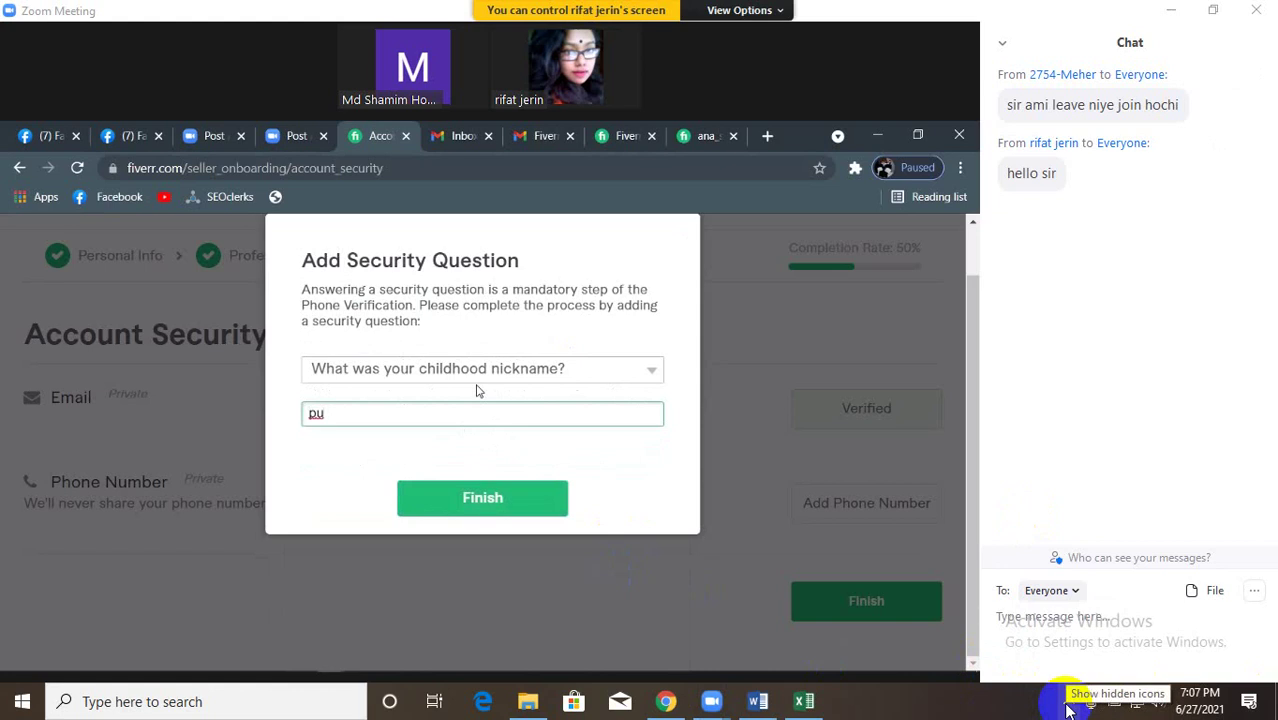
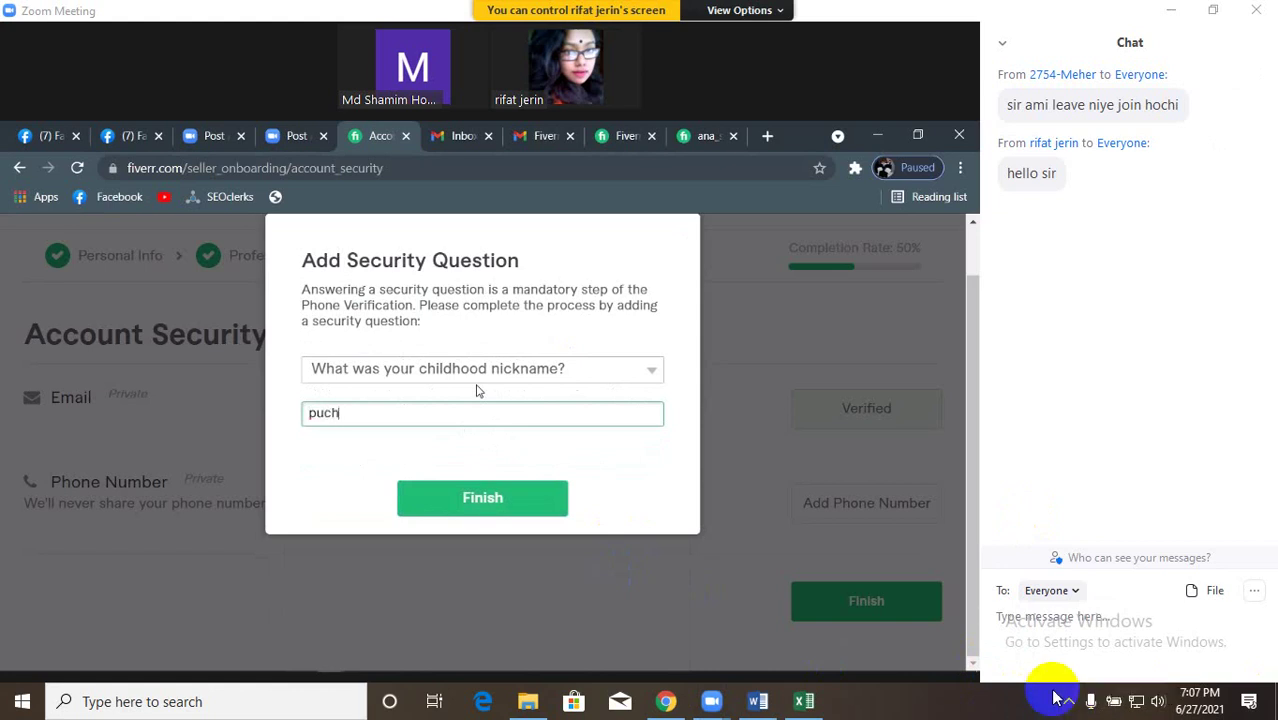
pyautogui.click(440, 499)
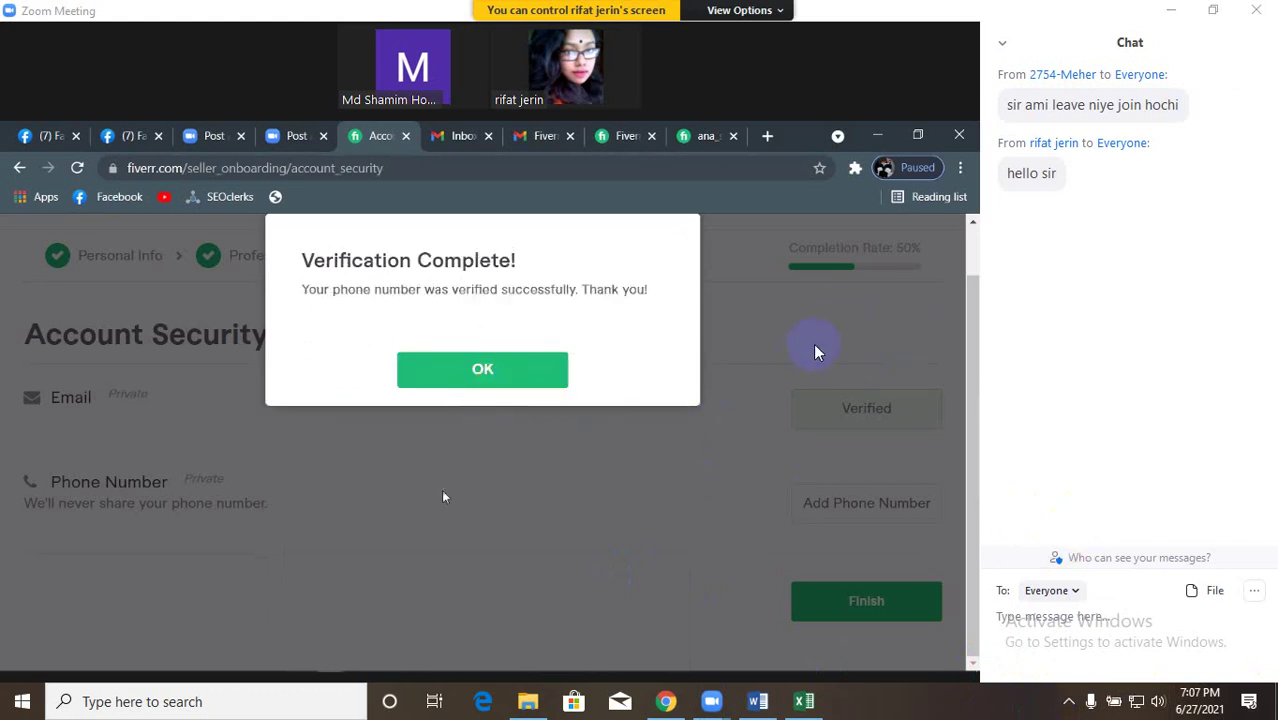
pyautogui.click(490, 372)
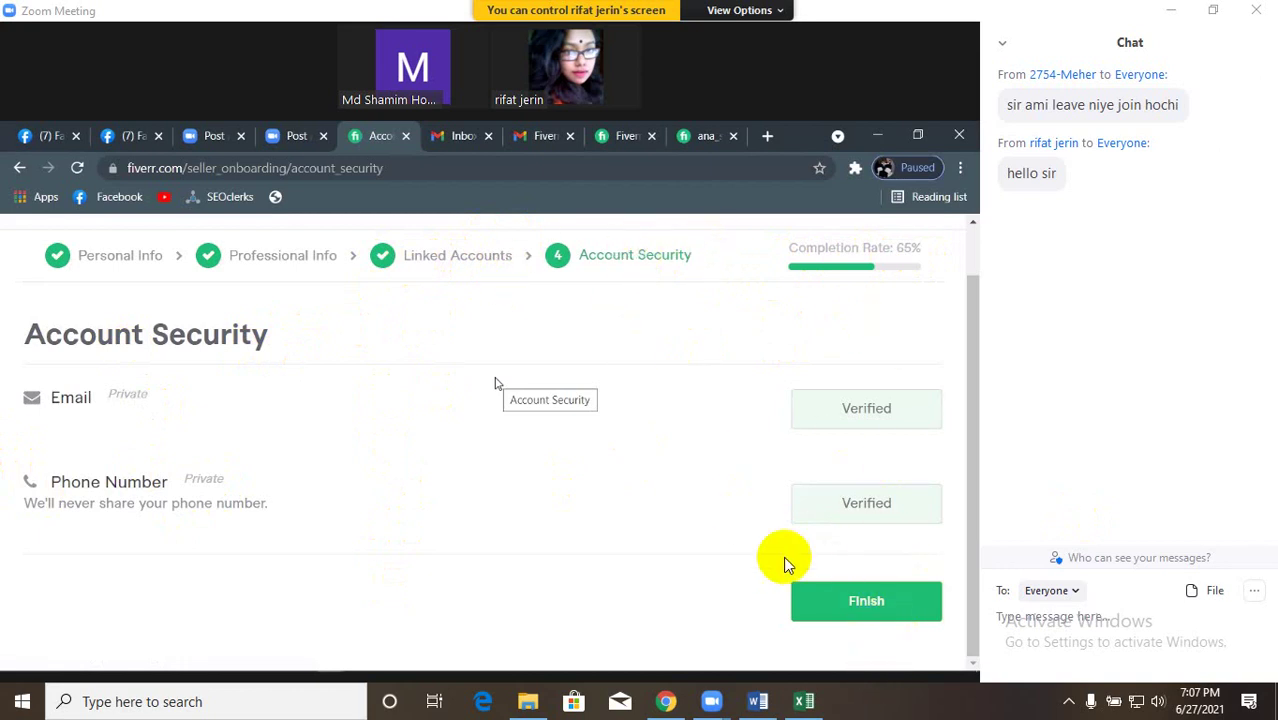
pyautogui.click(866, 601)
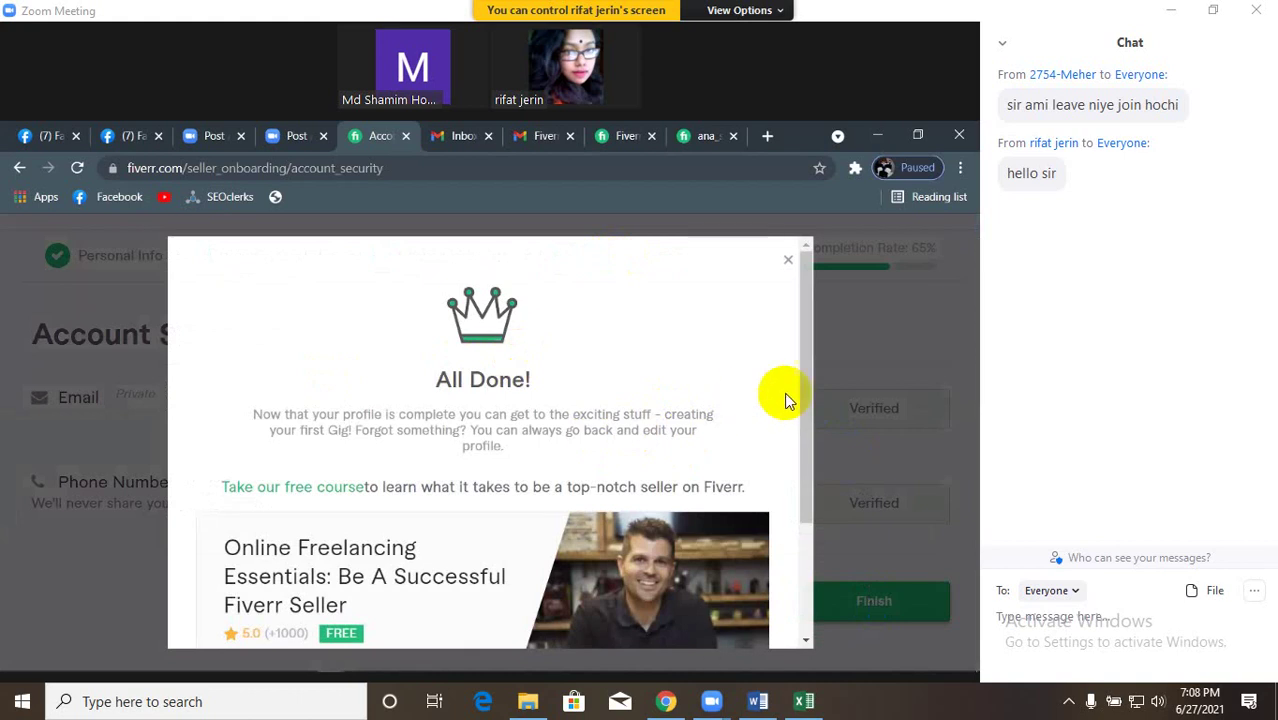
# Step: Take control of the shared screen and close the All Done message with Finish
pyautogui.scroll(-2, 808, 435)
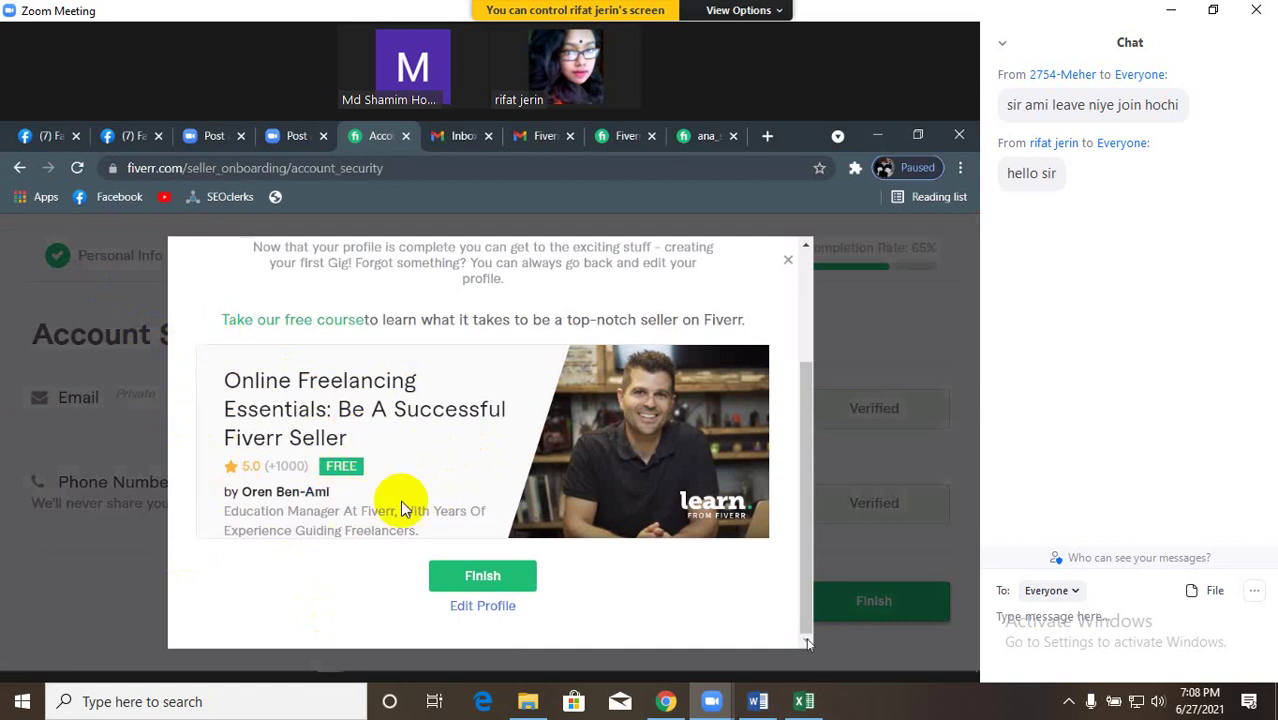
pyautogui.click(486, 585)
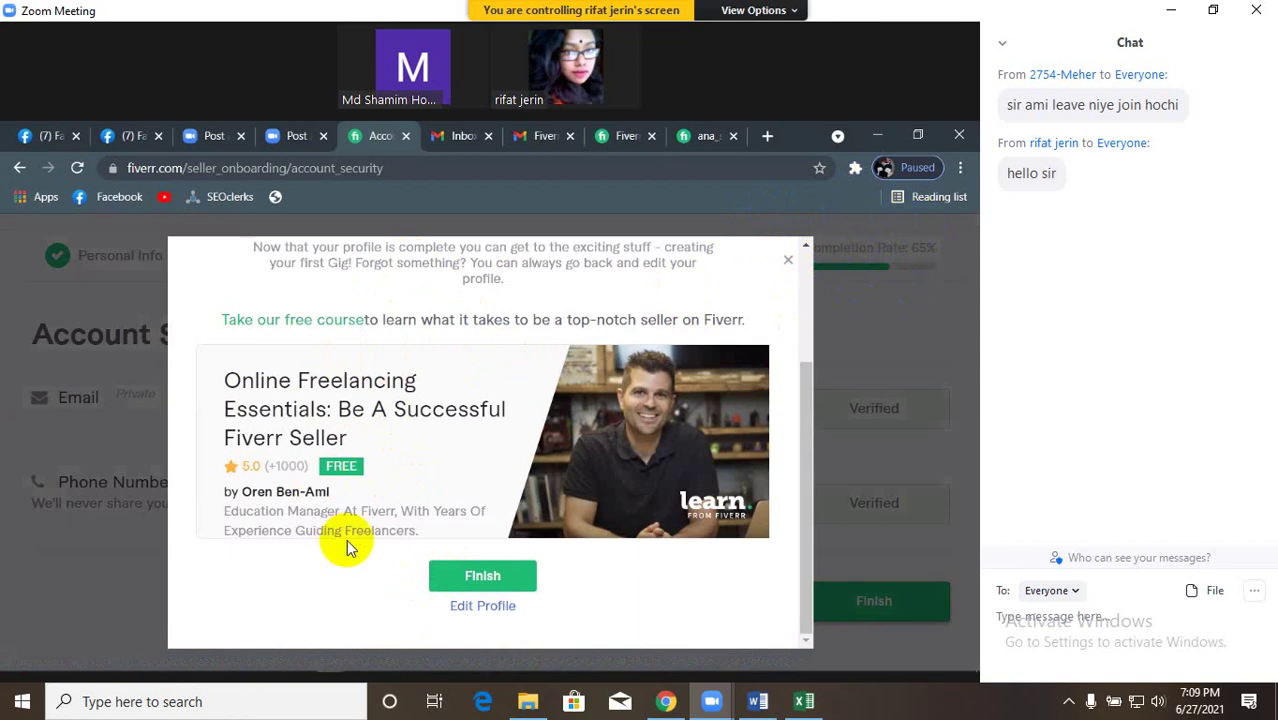
pyautogui.click(483, 578)
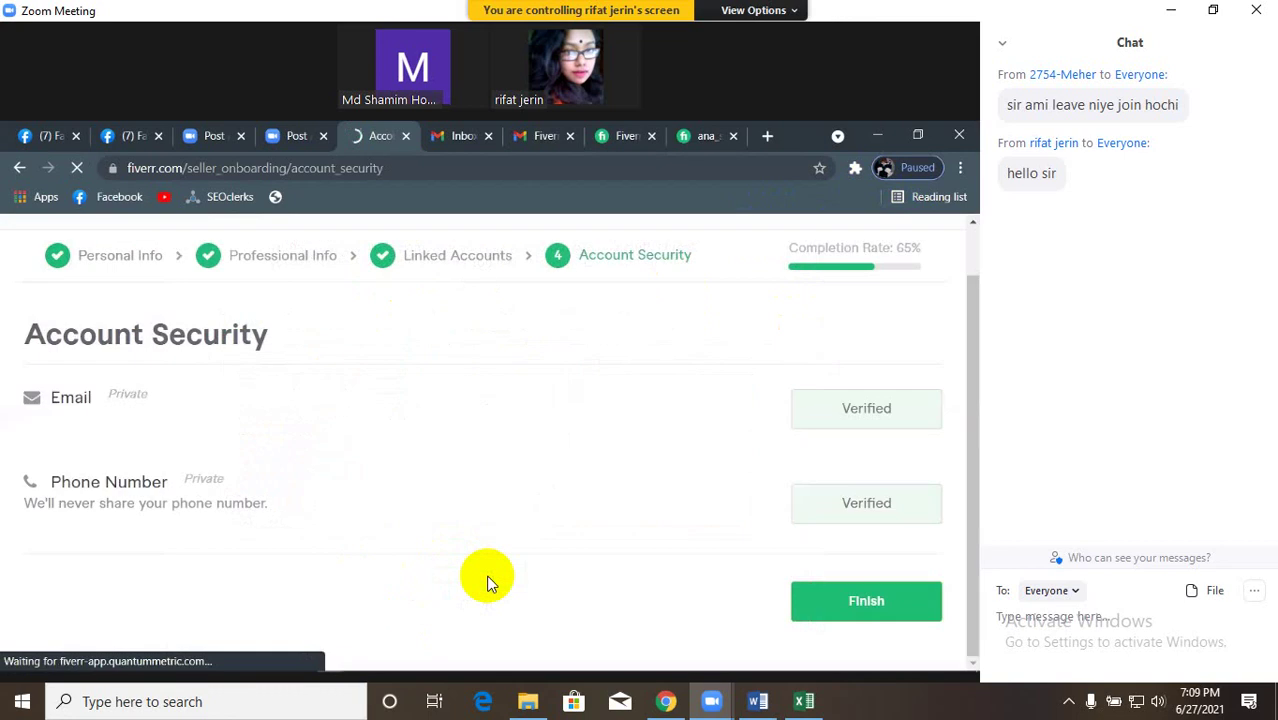